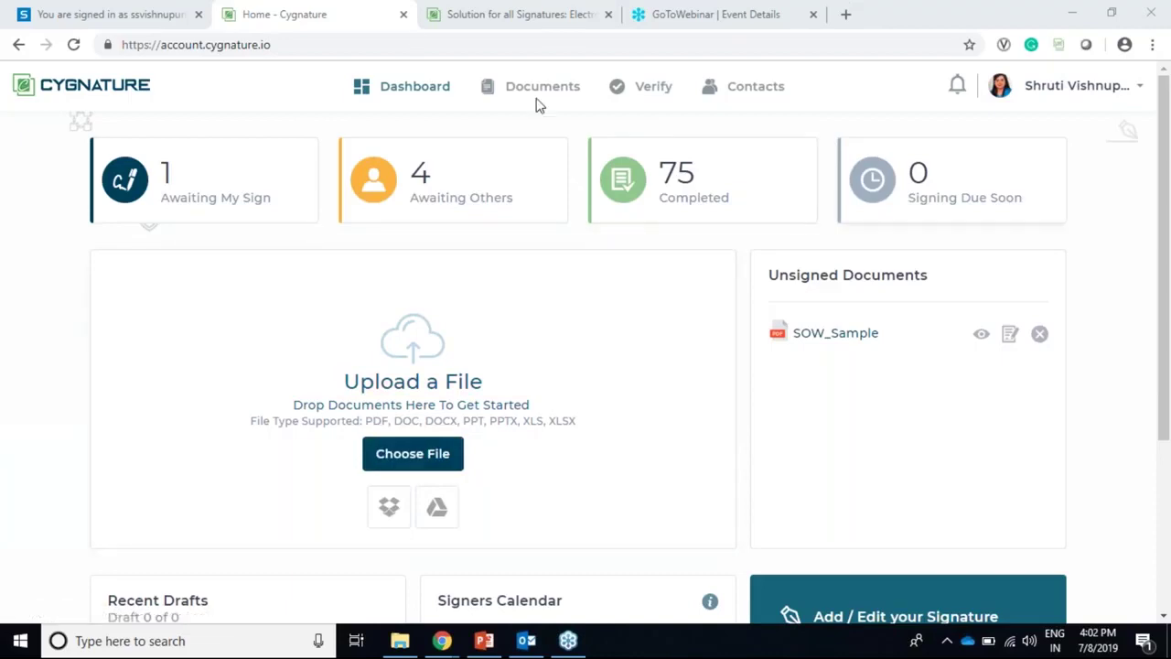
# Step: Browse to the DATA (D:) > Cygnature > 5 Marketing > Communication > Webinar > demo folder
pyautogui.click(399, 454)
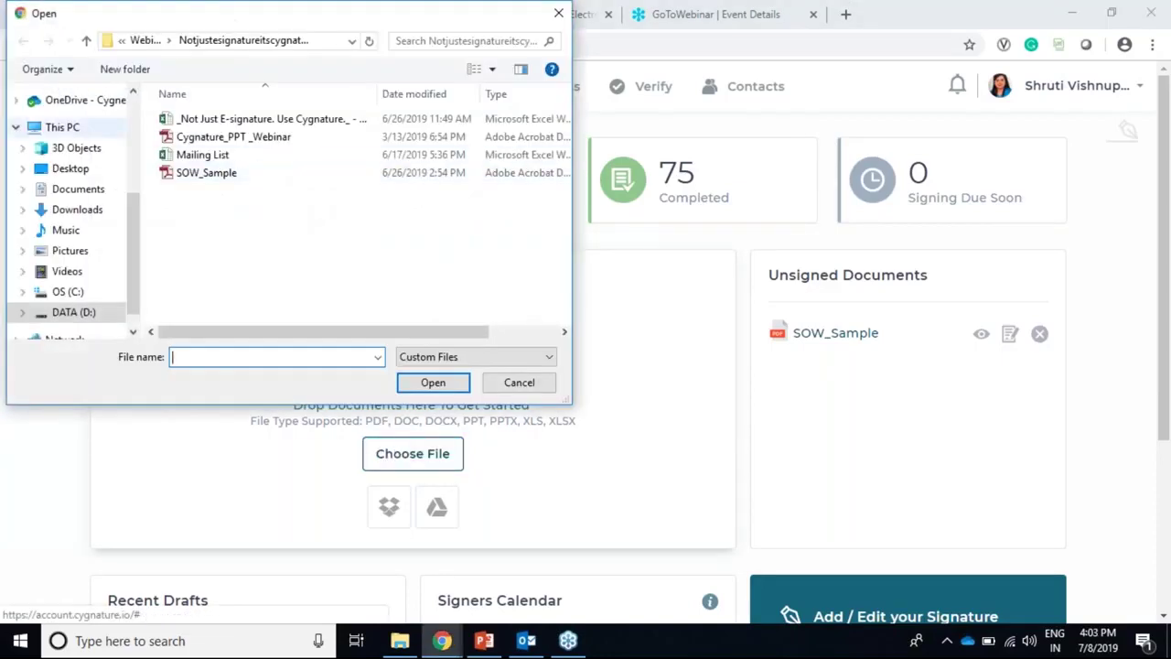
pyautogui.click(73, 169)
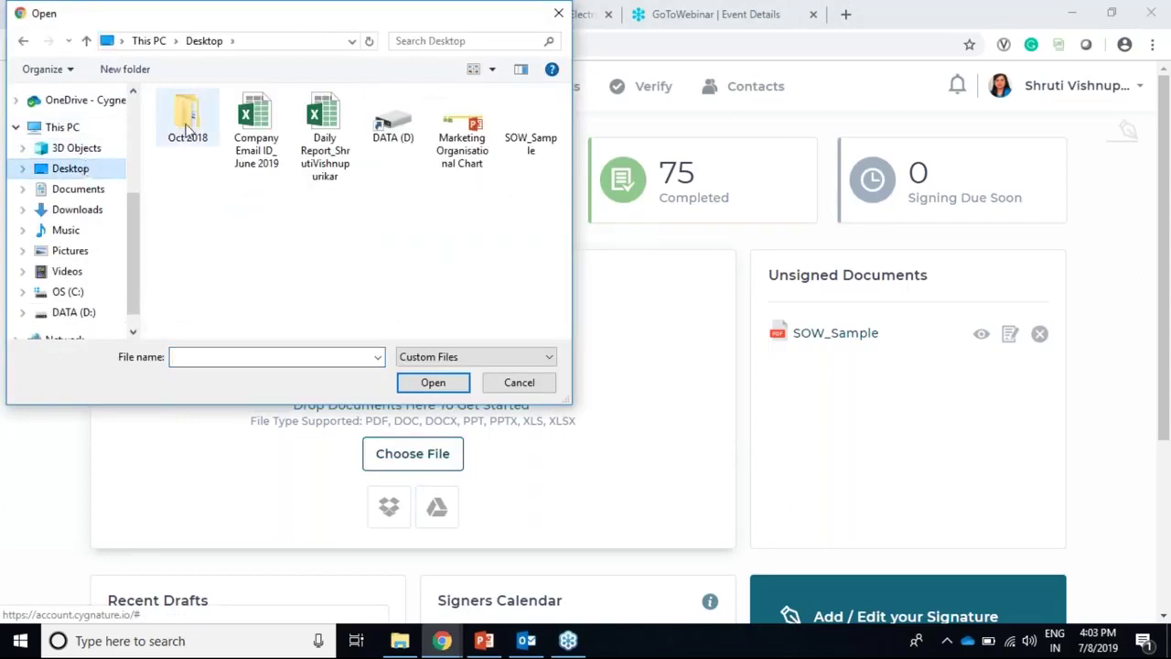
pyautogui.doubleClick(382, 128)
pyautogui.doubleClick(271, 137)
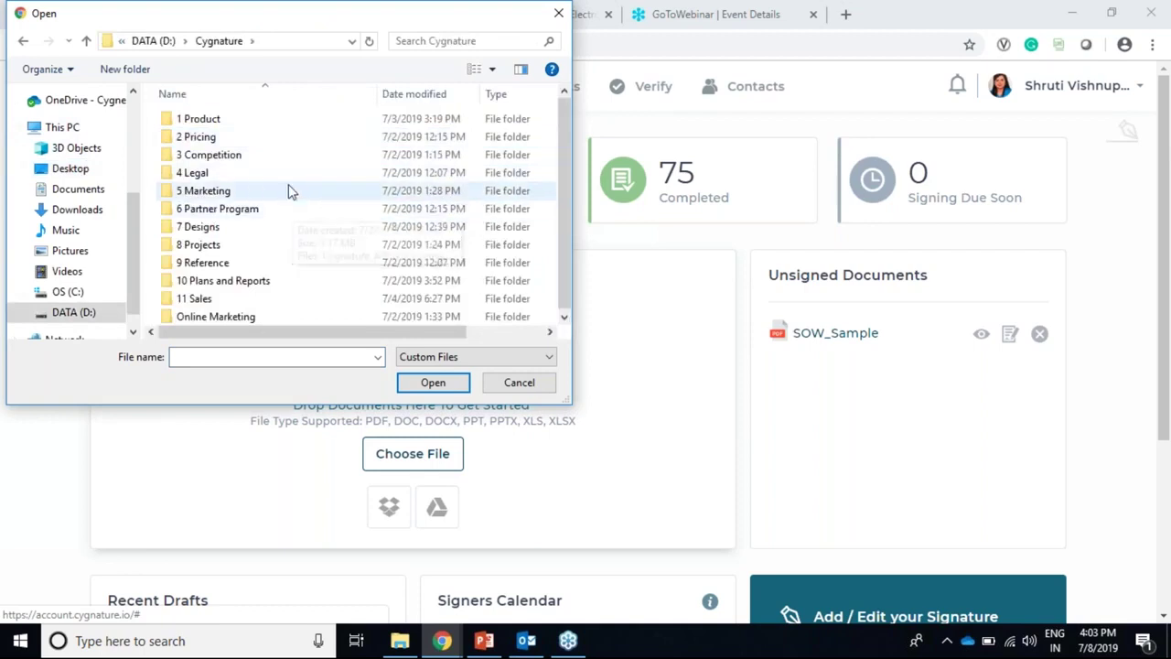
pyautogui.doubleClick(288, 188)
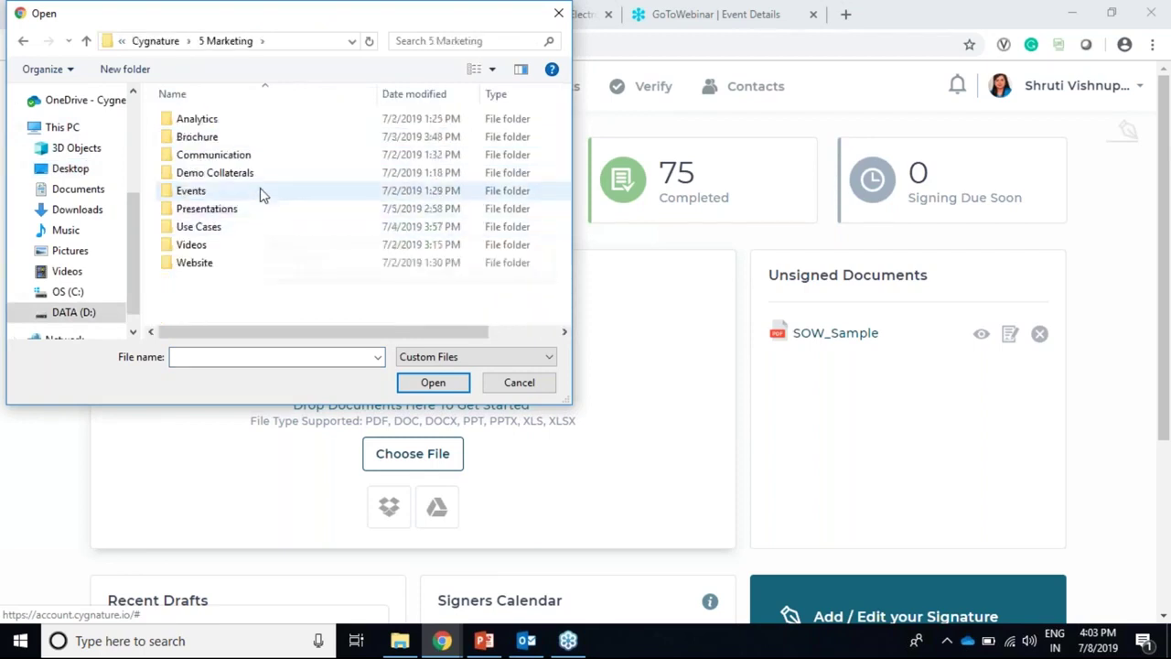
pyautogui.doubleClick(256, 157)
pyautogui.doubleClick(261, 157)
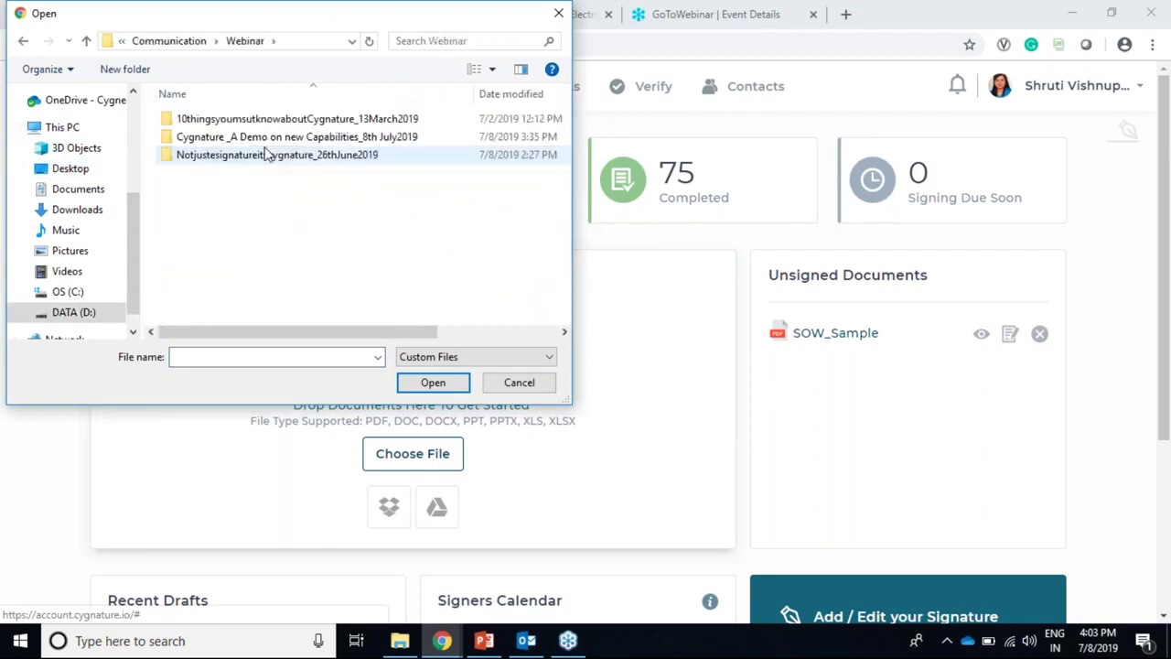
pyautogui.doubleClick(300, 142)
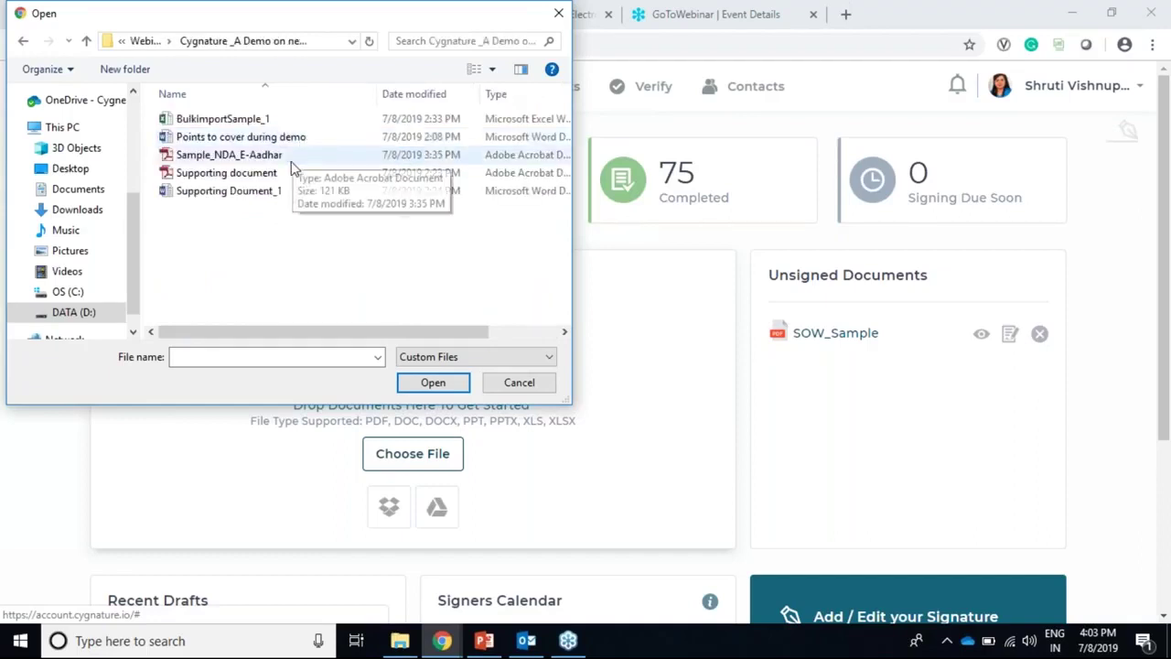
# Step: Select Sample_NDA_E-Aadhar and upload it
pyautogui.click(294, 158)
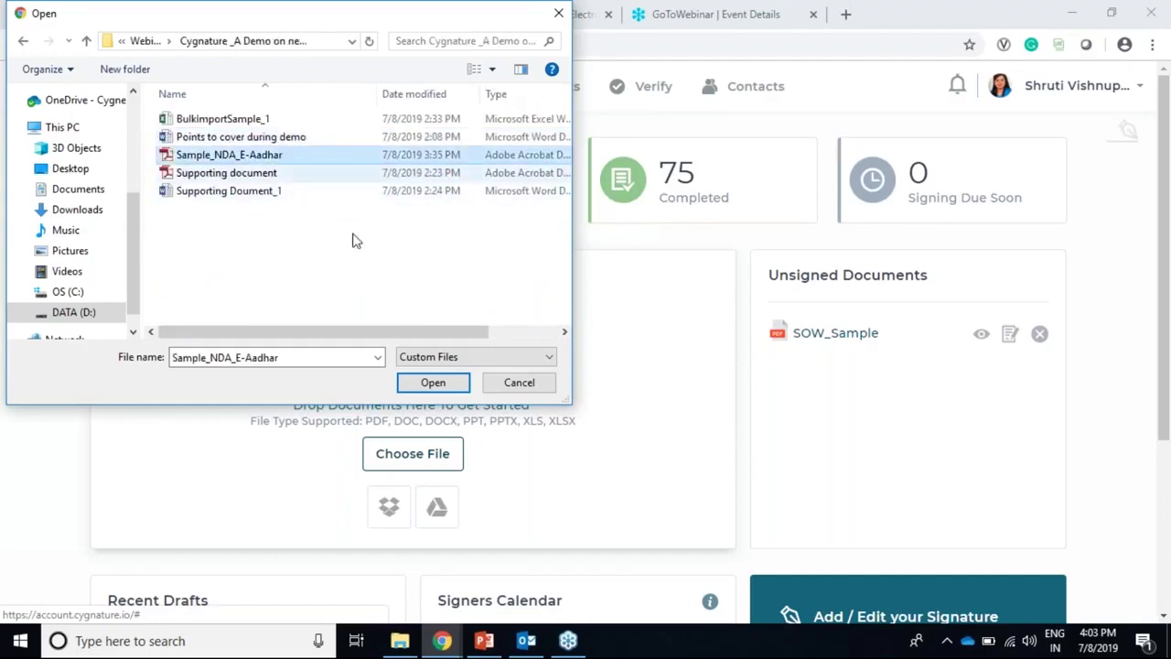
pyautogui.click(353, 239)
pyautogui.click(313, 156)
pyautogui.click(427, 381)
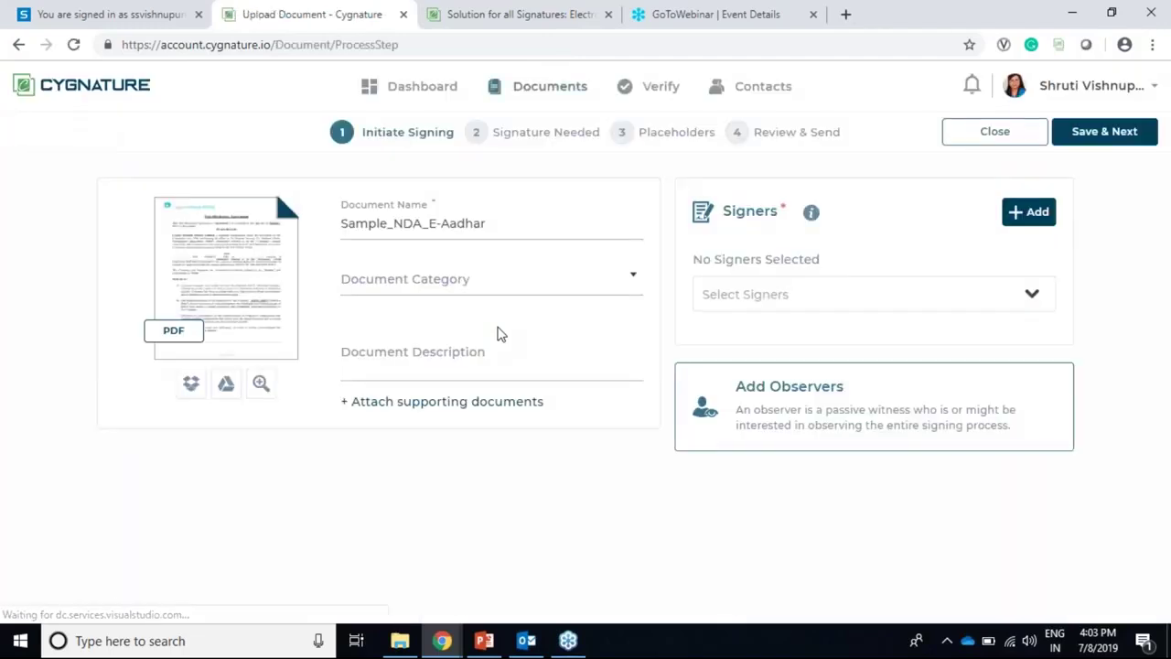
# Step: Choose Non-Disclosure Agreement from the Document Category list, then move to Document Description
pyautogui.click(509, 291)
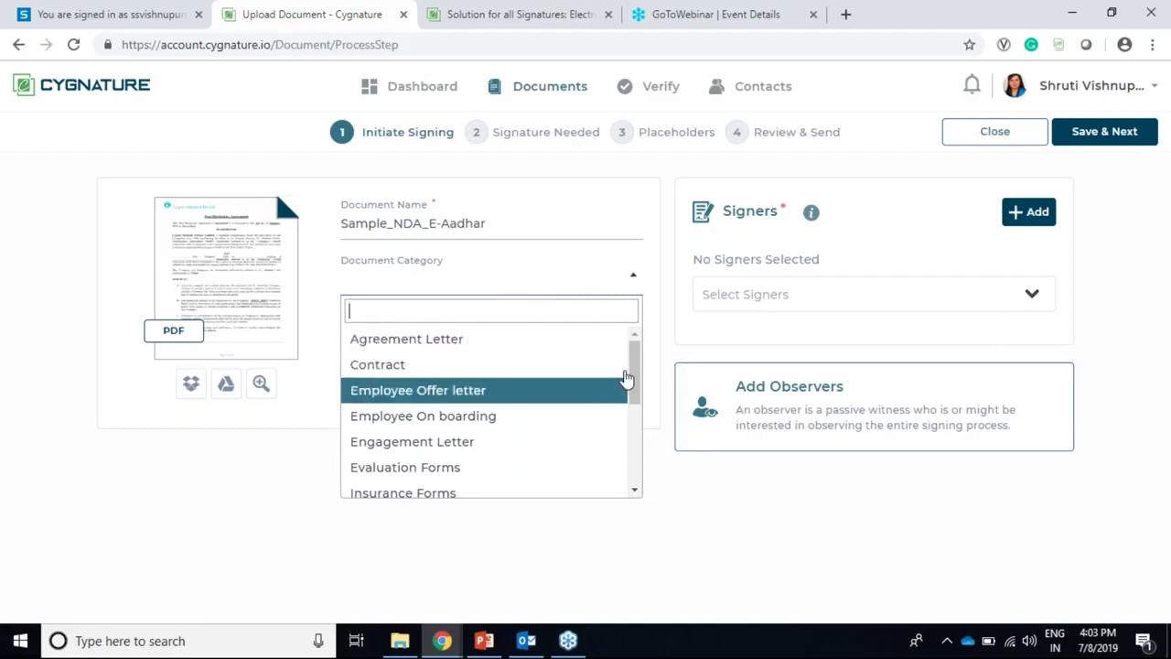
pyautogui.moveTo(635, 382); pyautogui.dragTo(638, 363)
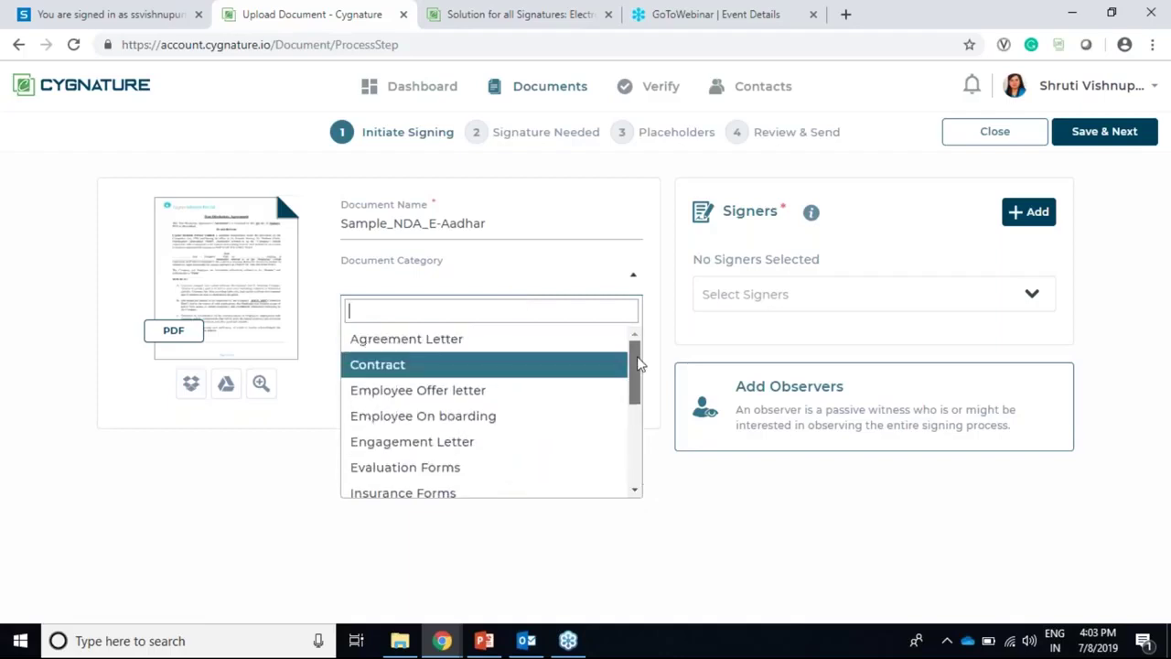
pyautogui.scroll(-1, 631, 390)
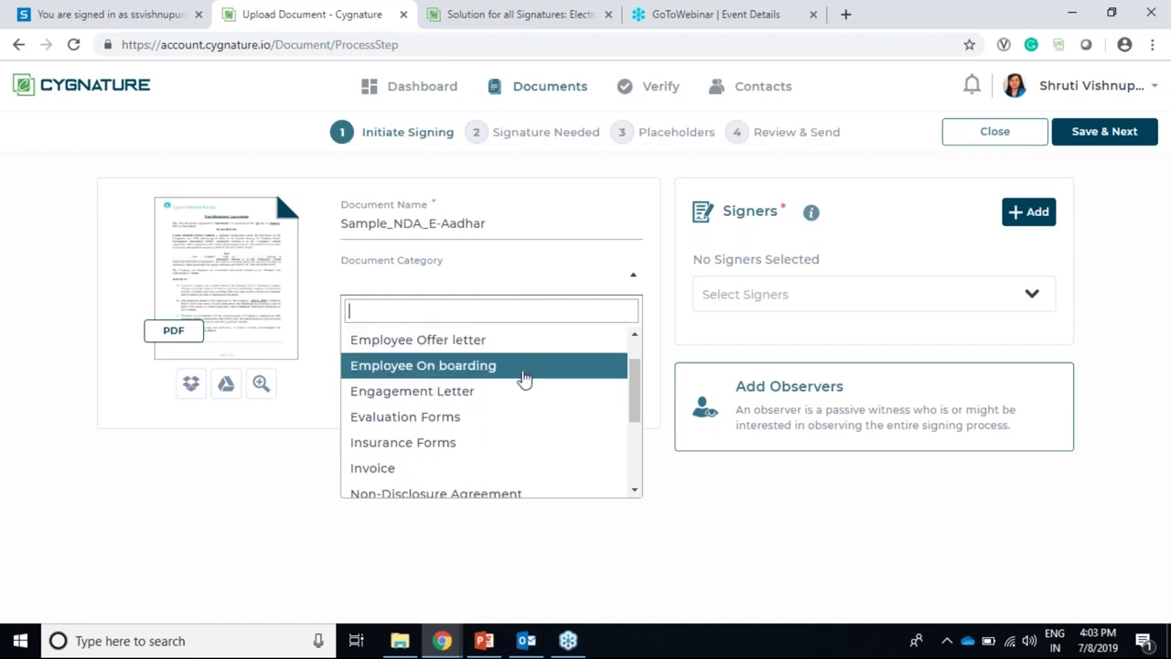
pyautogui.moveTo(636, 405); pyautogui.dragTo(636, 460)
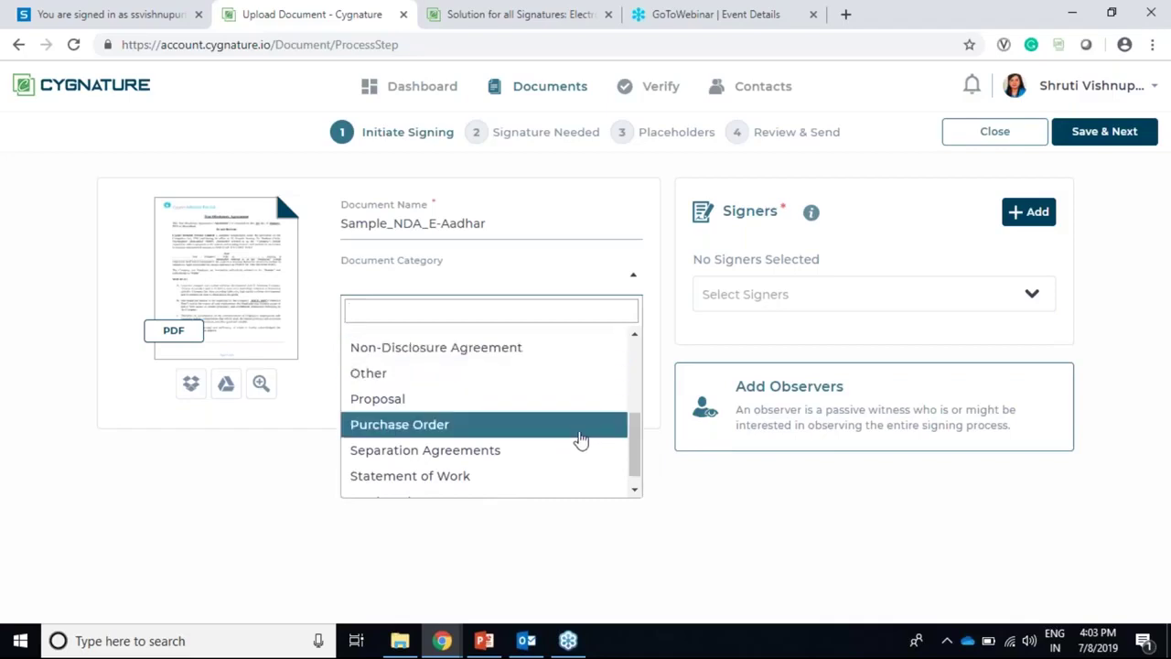
pyautogui.scroll(-1, 631, 459)
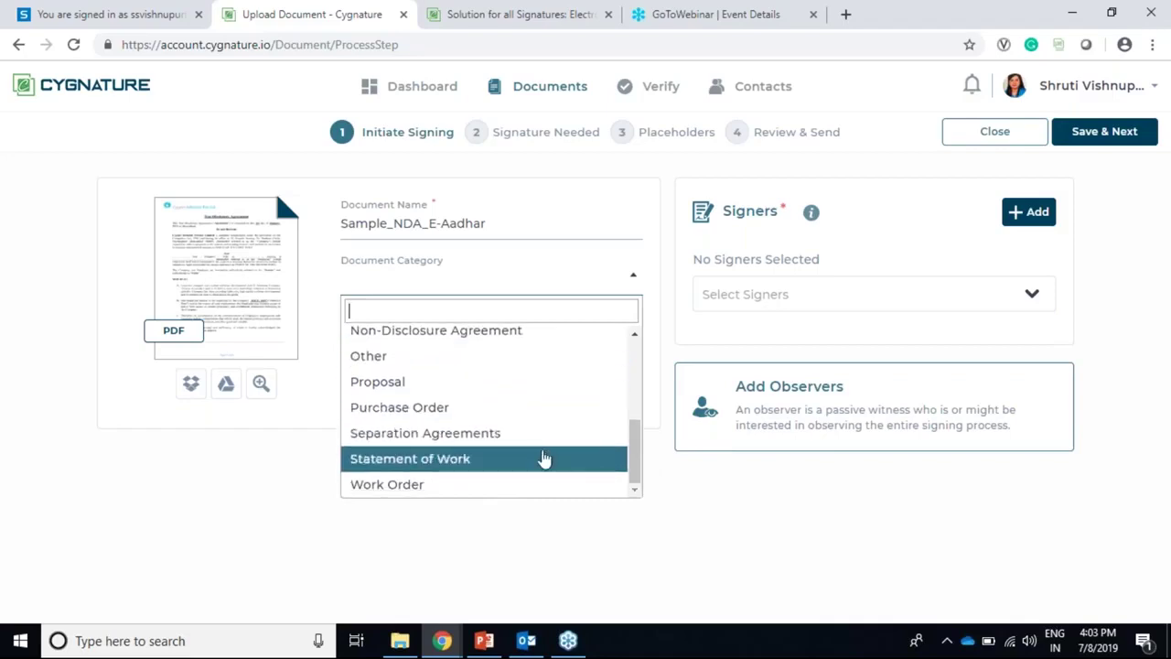
pyautogui.scroll(3, 553, 402)
pyautogui.scroll(-3, 563, 404)
pyautogui.click(531, 373)
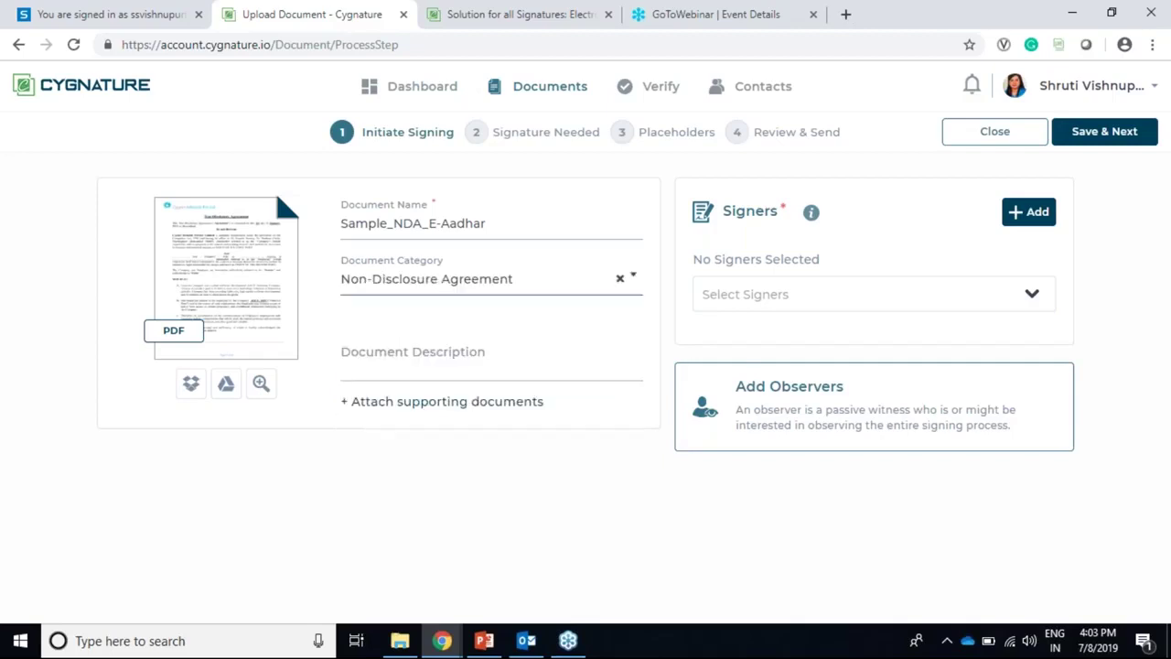
pyautogui.click(469, 363)
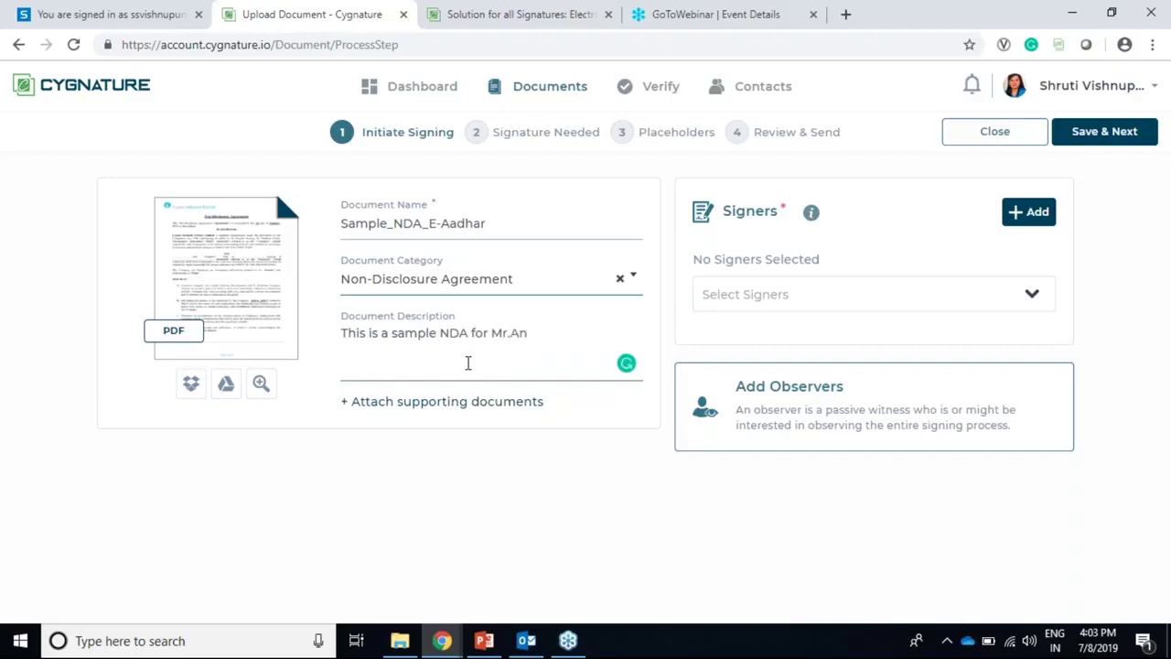
# Step: Show the upload options under + Attach supporting documents
pyautogui.click(443, 402)
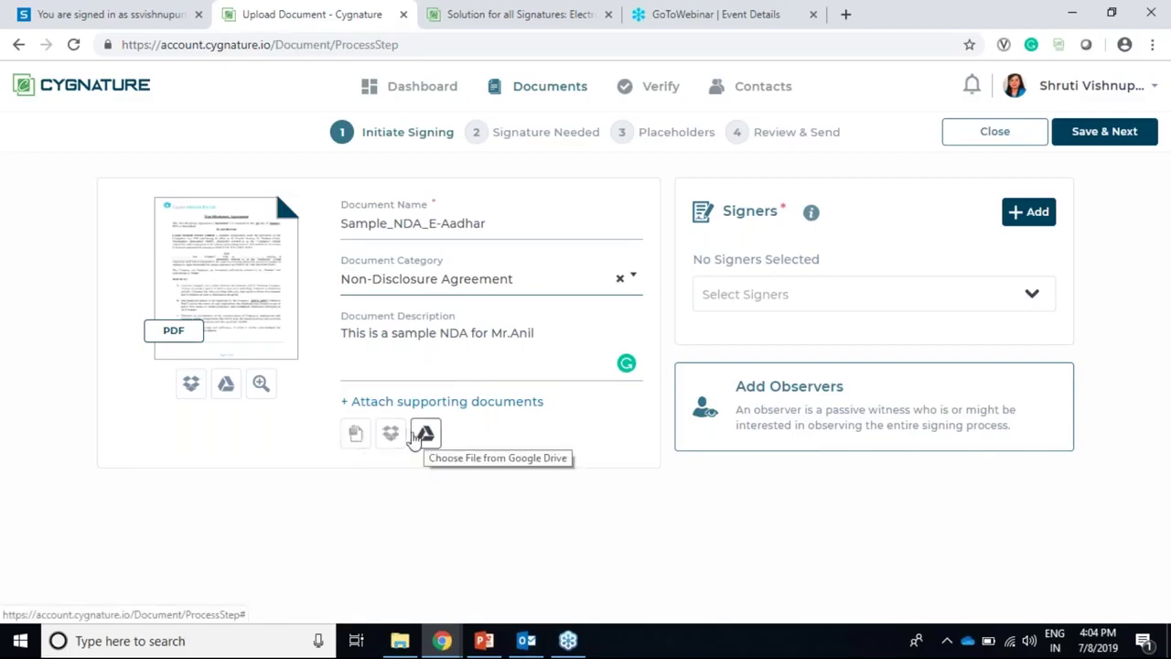
# Step: Attach Supporting document.pdf from the computer, check it in Attachments, and close the dialog
pyautogui.click(356, 432)
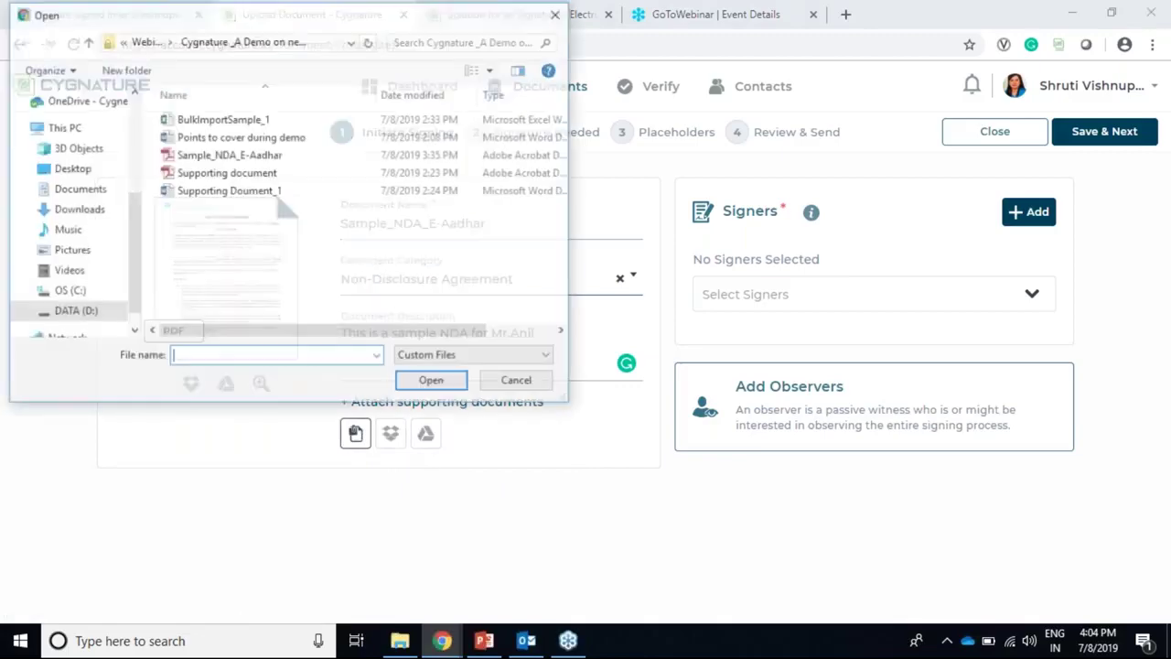
pyautogui.click(314, 179)
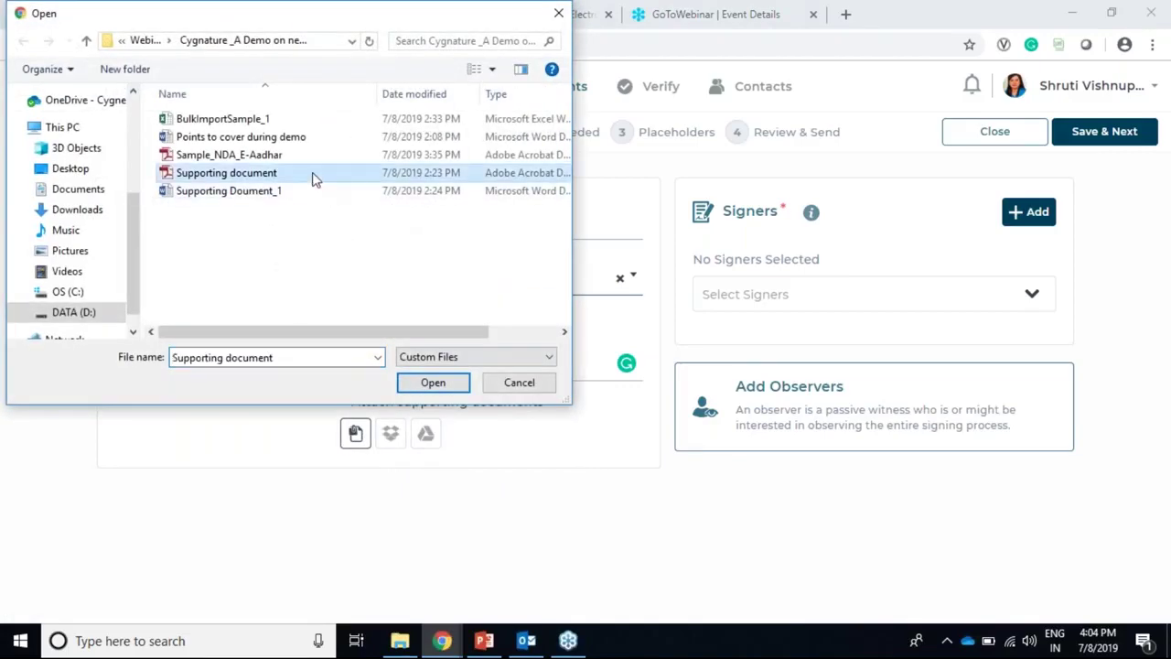
pyautogui.click(438, 384)
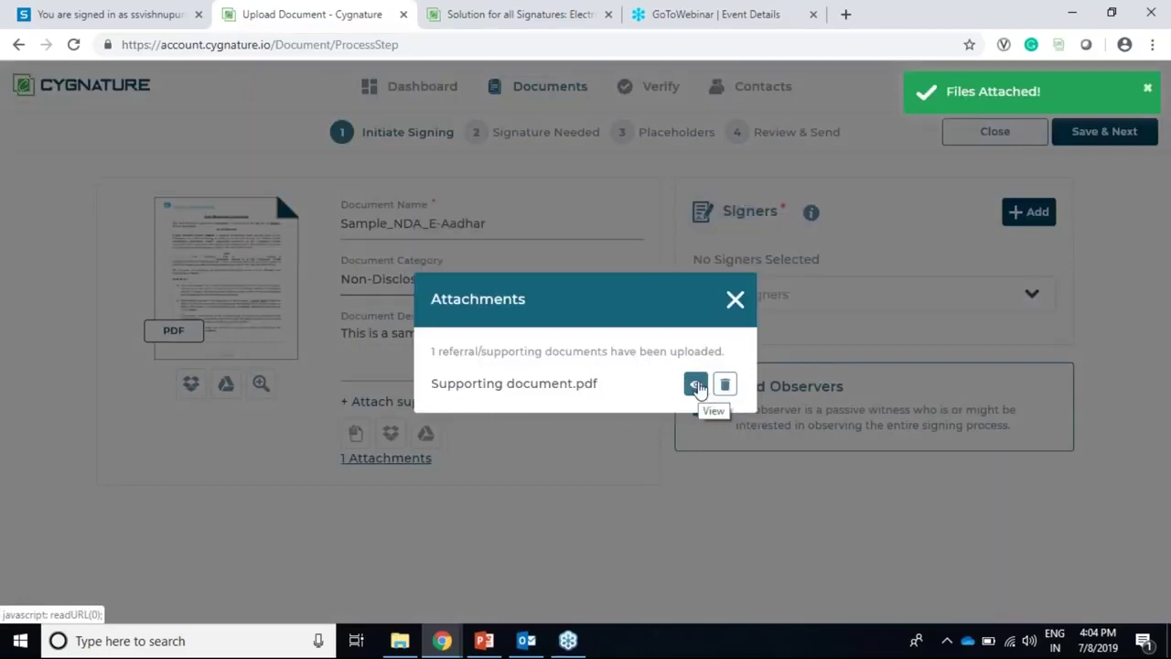
pyautogui.click(696, 385)
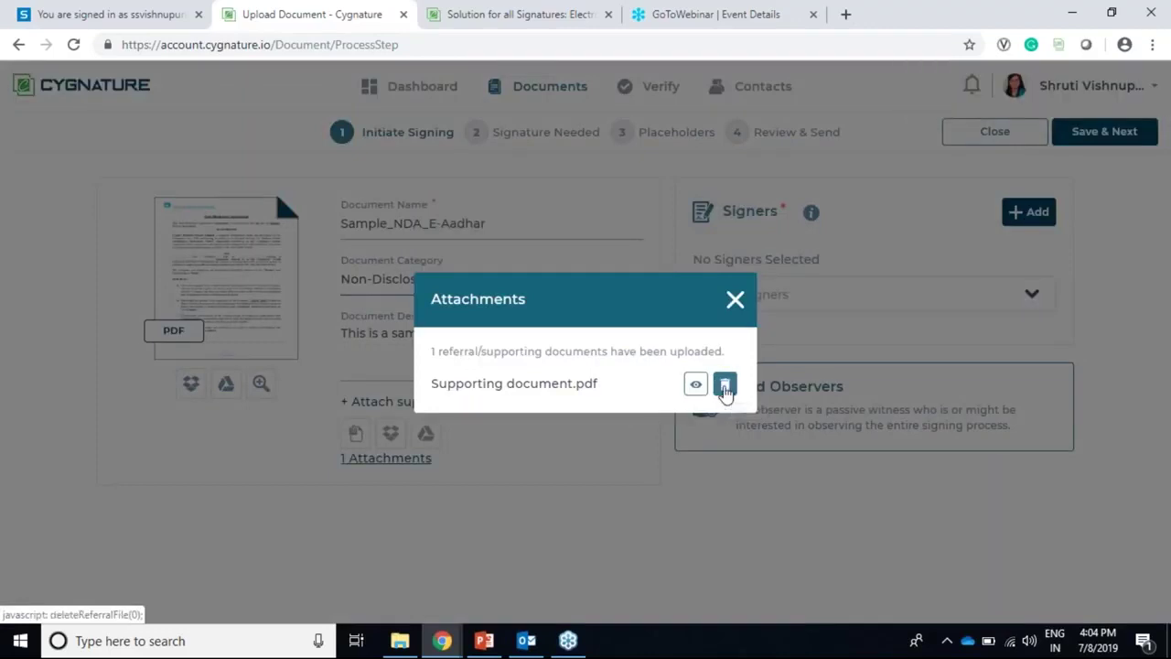
pyautogui.click(735, 302)
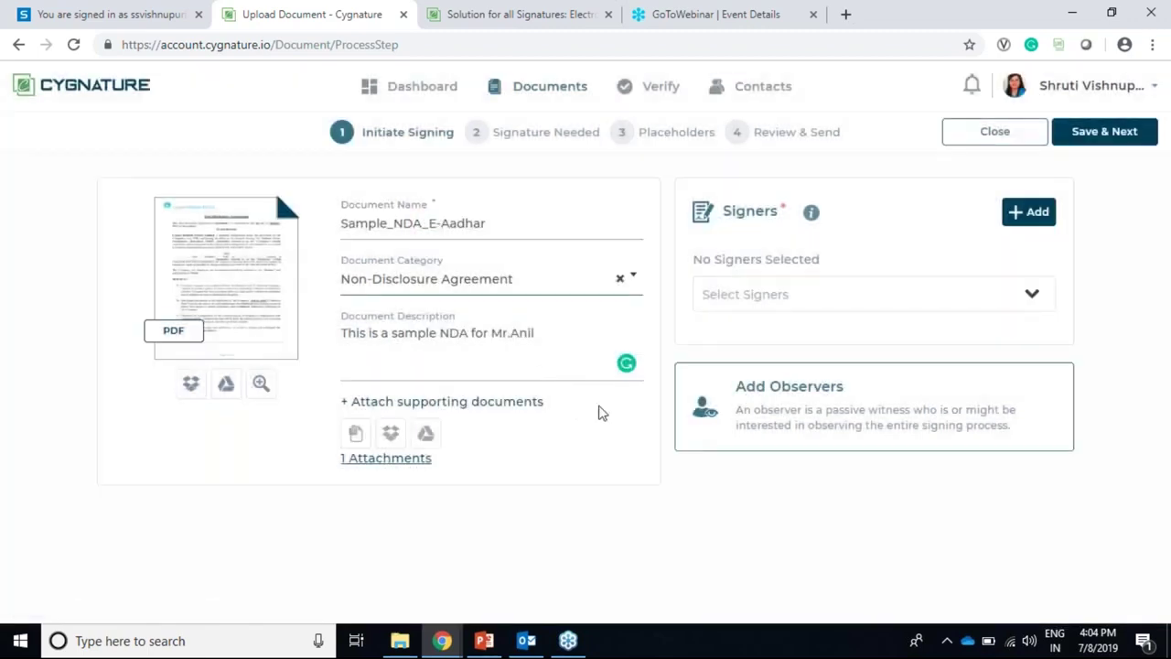
# Step: Select the first individual contact as the NDA's signer
pyautogui.click(810, 296)
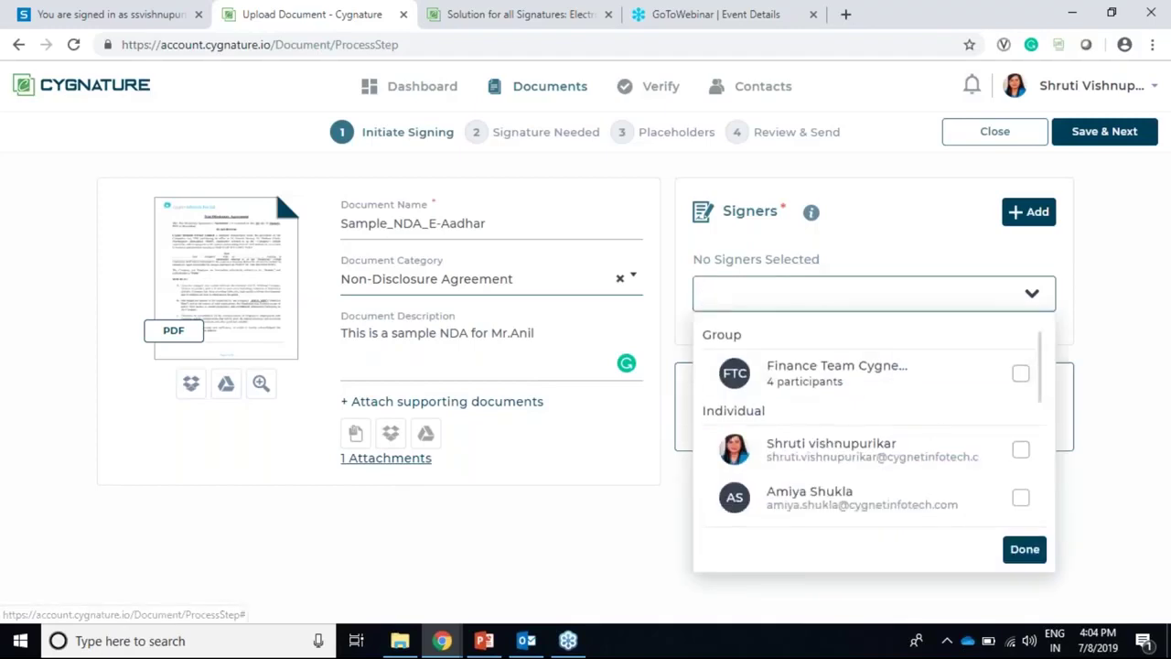
pyautogui.scroll(-3, 988, 459)
pyautogui.scroll(3, 986, 453)
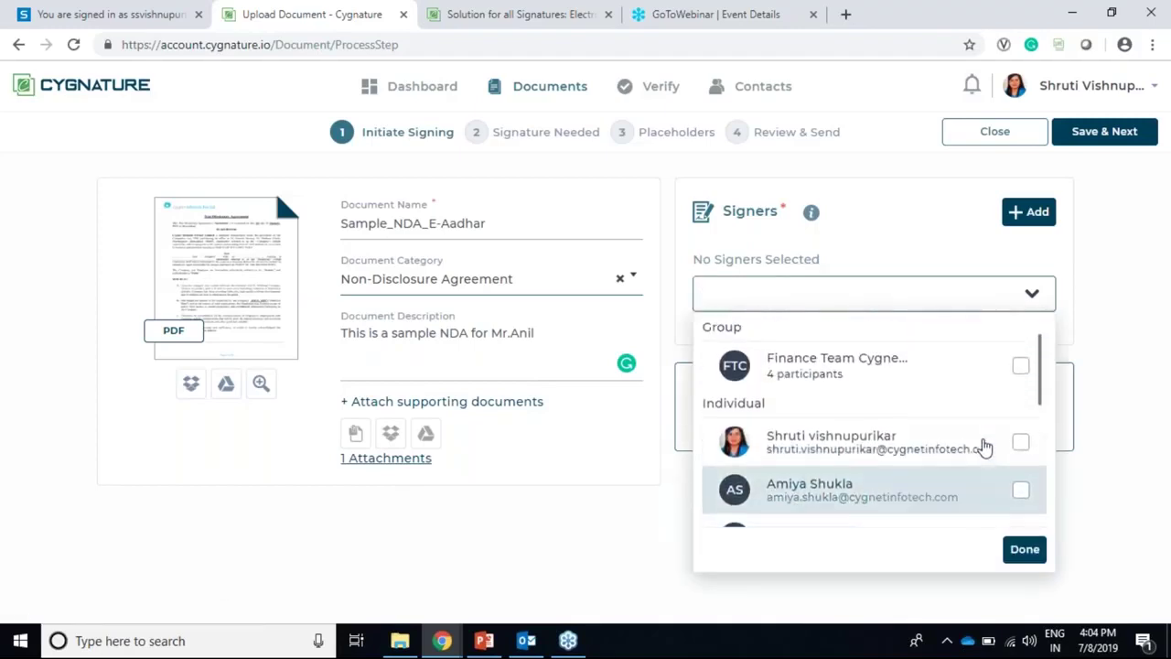
pyautogui.click(983, 447)
pyautogui.click(1095, 425)
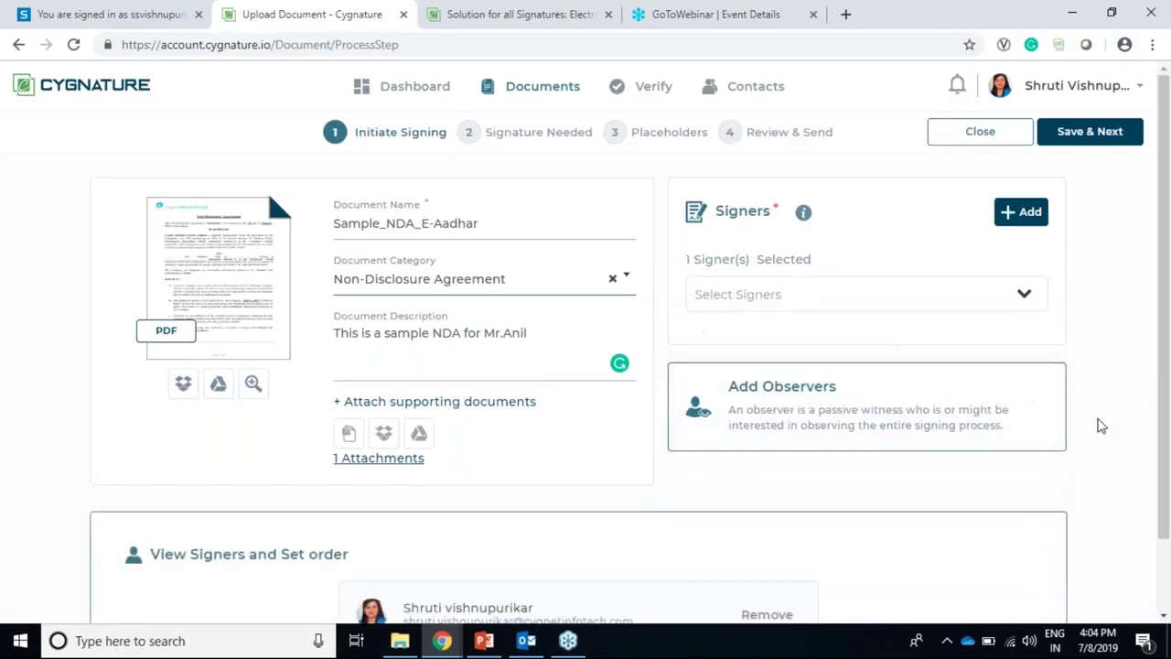
# Step: Add a colleague as the observer and confirm with Done
pyautogui.click(709, 430)
pyautogui.click(689, 430)
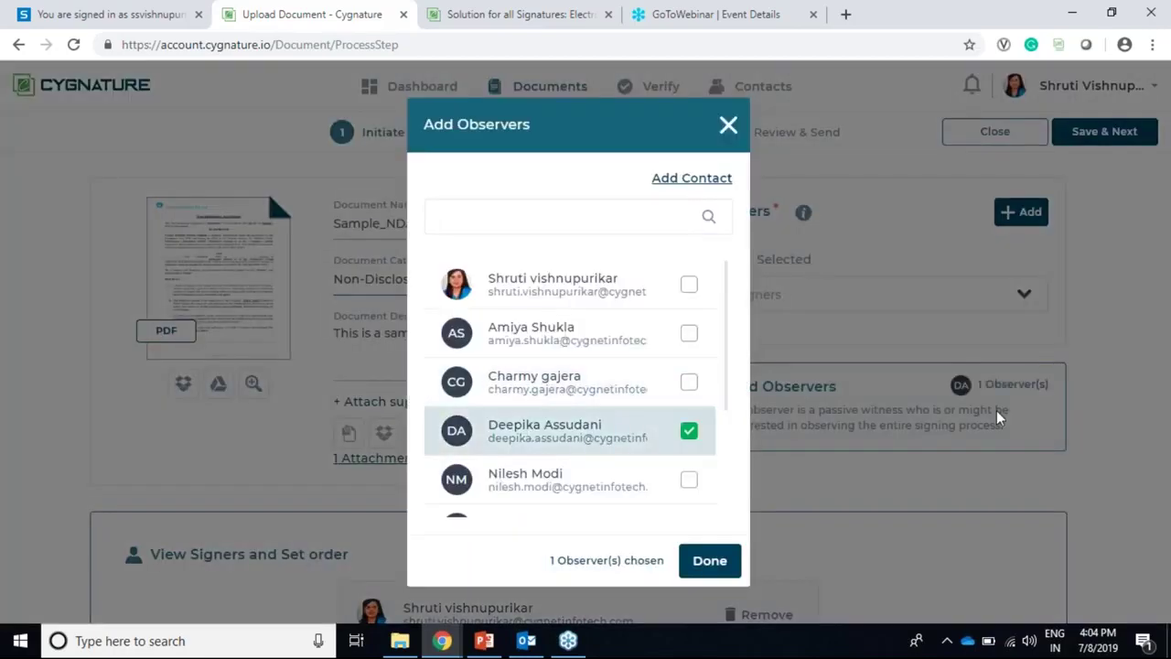
pyautogui.click(1083, 436)
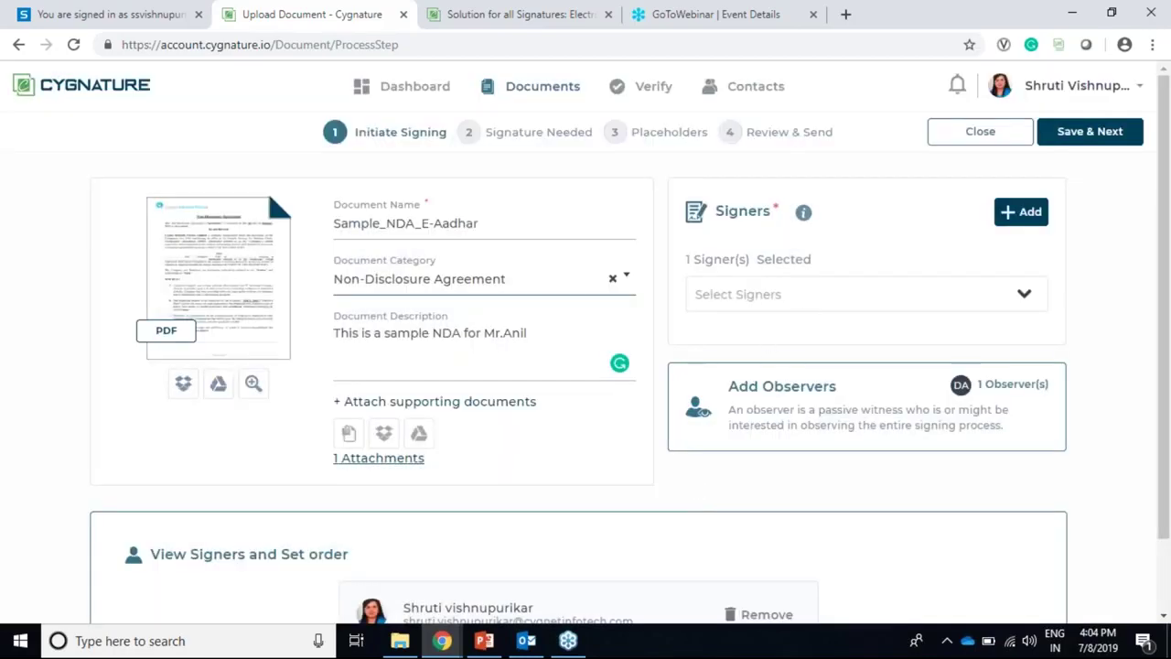
pyautogui.click(1031, 223)
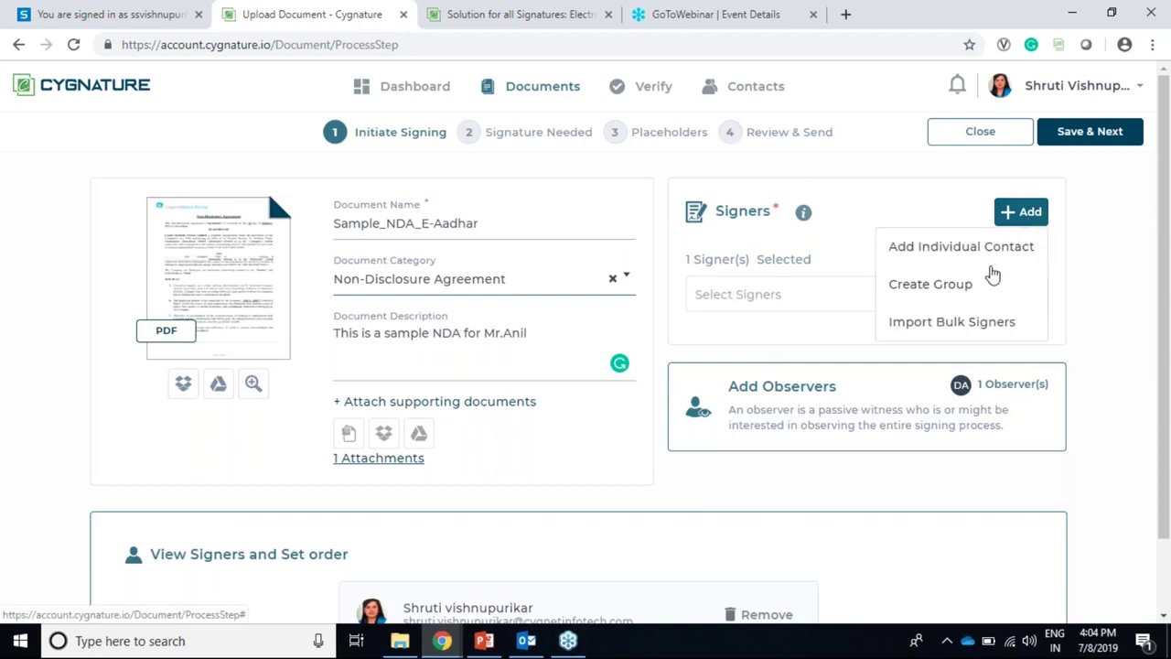
# Step: Download the BulkImportSample.xlsx template from Bulk Import and open it in Excel
pyautogui.click(951, 321)
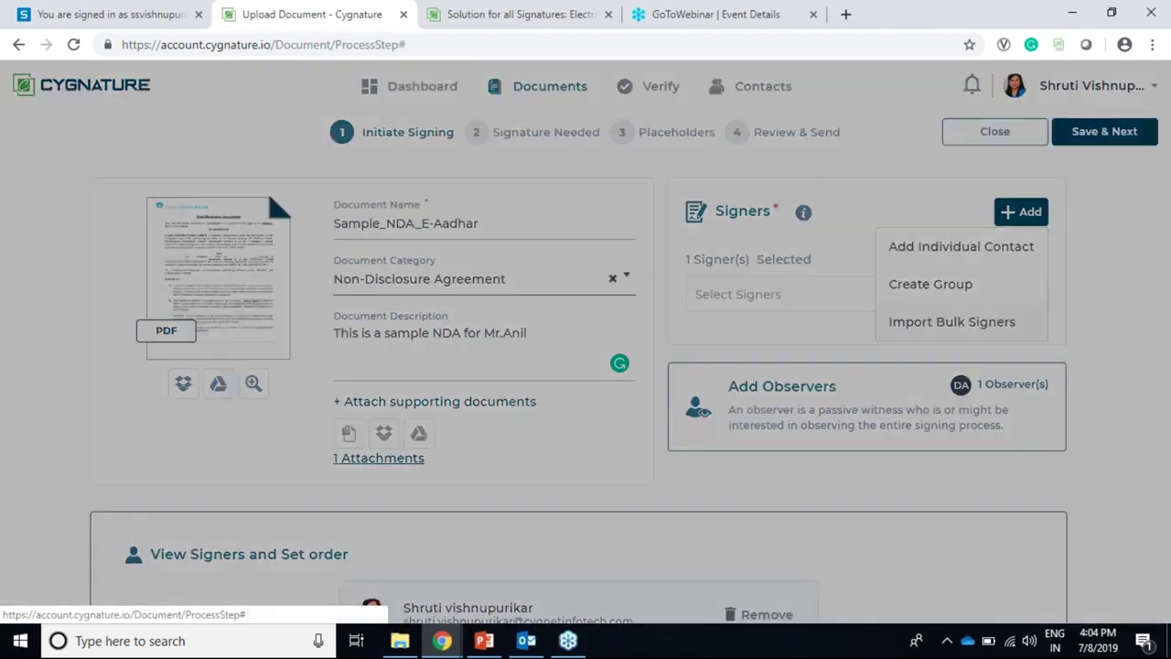
pyautogui.click(465, 366)
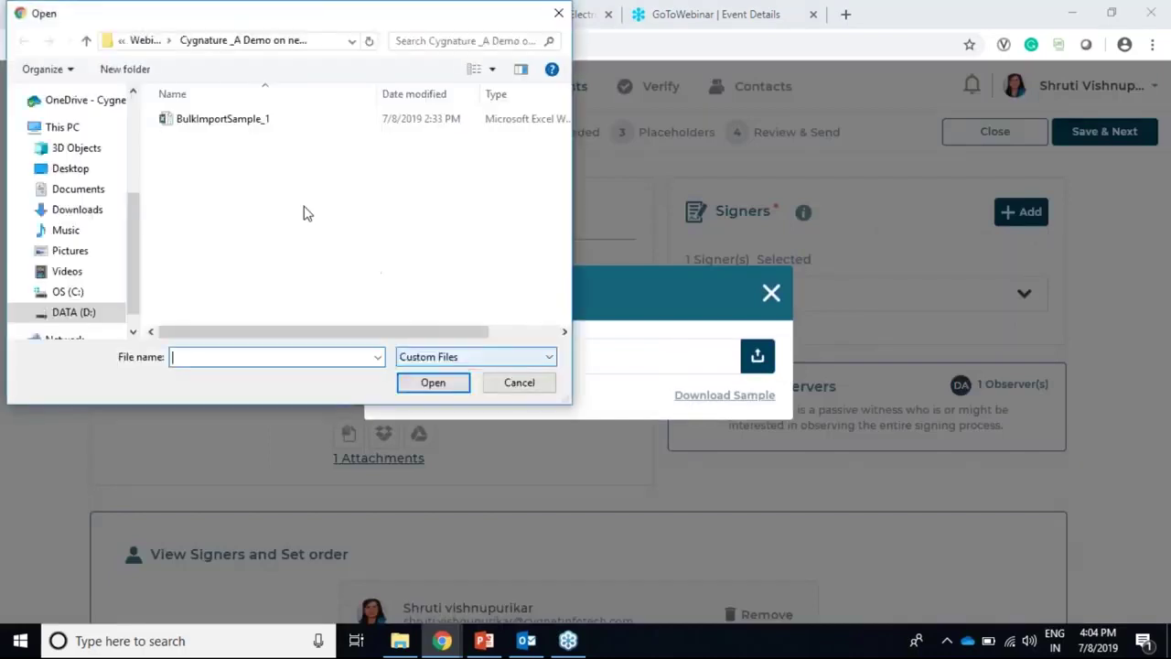
pyautogui.click(515, 383)
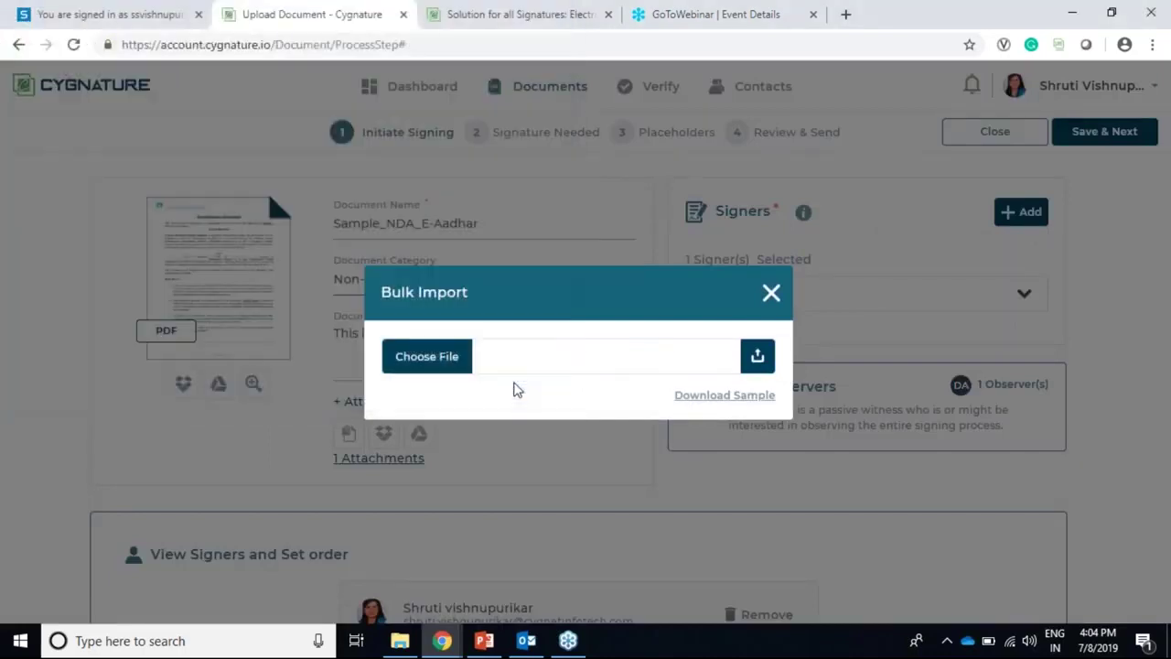
pyautogui.click(732, 396)
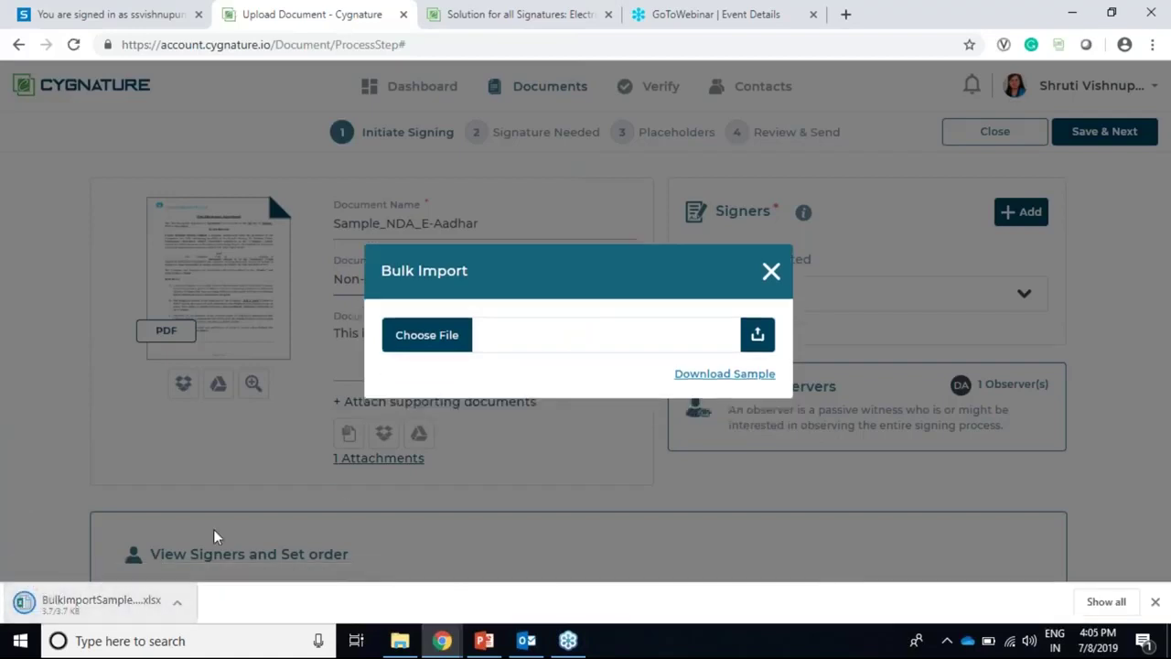
pyautogui.click(123, 611)
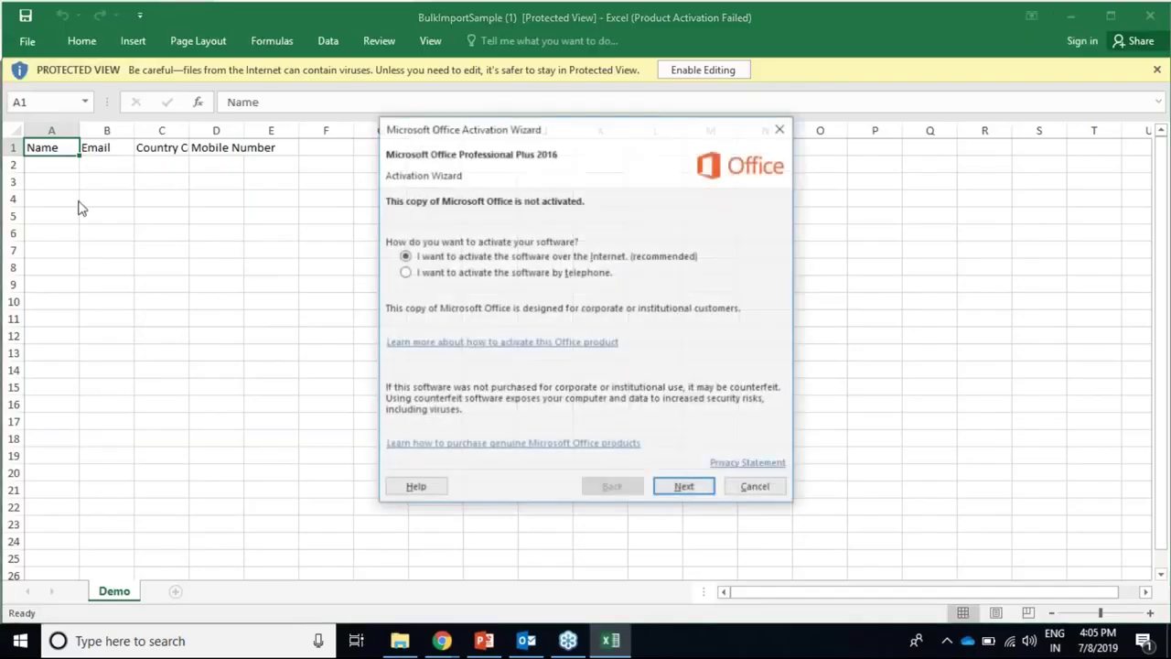
# Step: Dismiss the activation prompt, autofit columns C and D, then close Excel
pyautogui.click(755, 486)
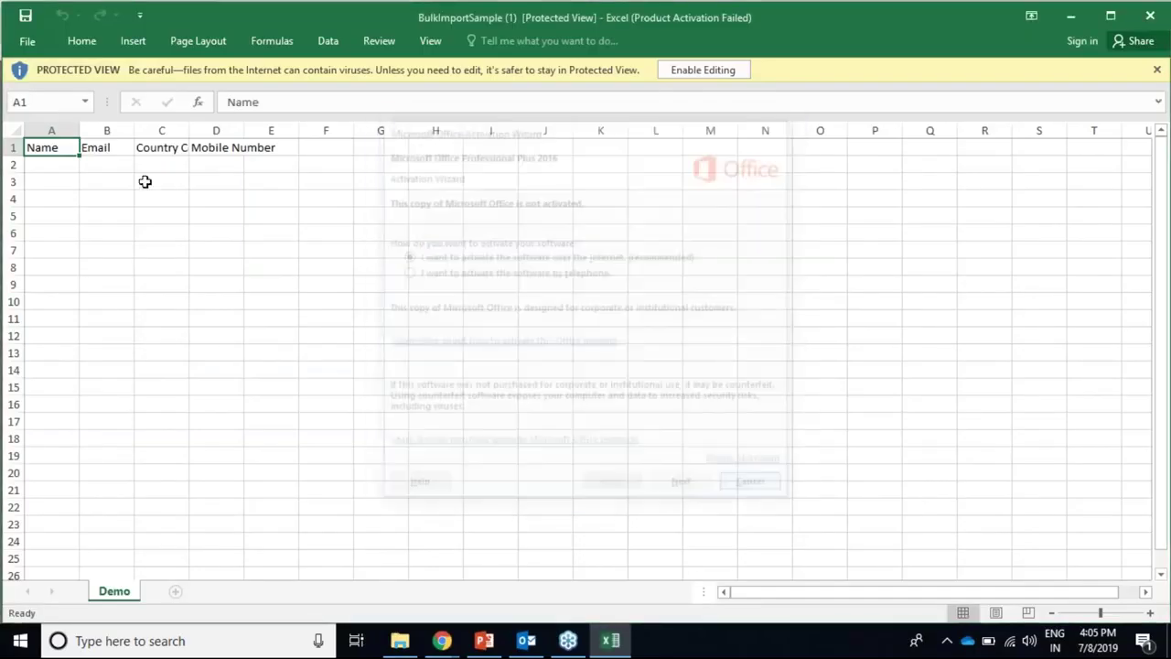
pyautogui.doubleClick(189, 130)
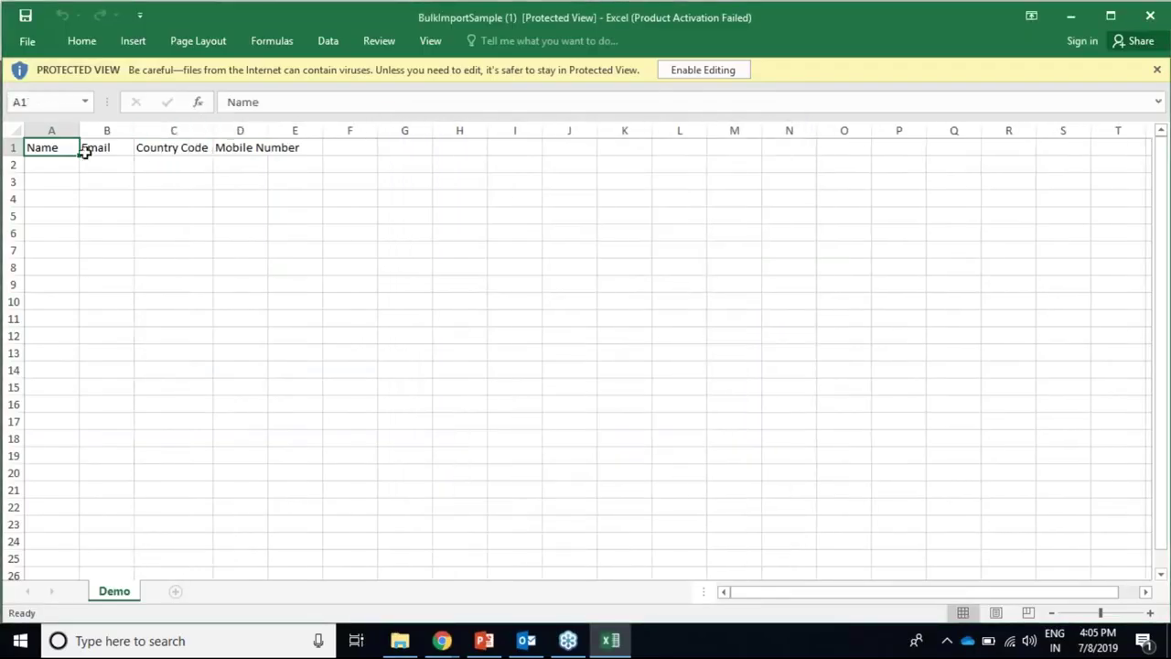
pyautogui.doubleClick(268, 130)
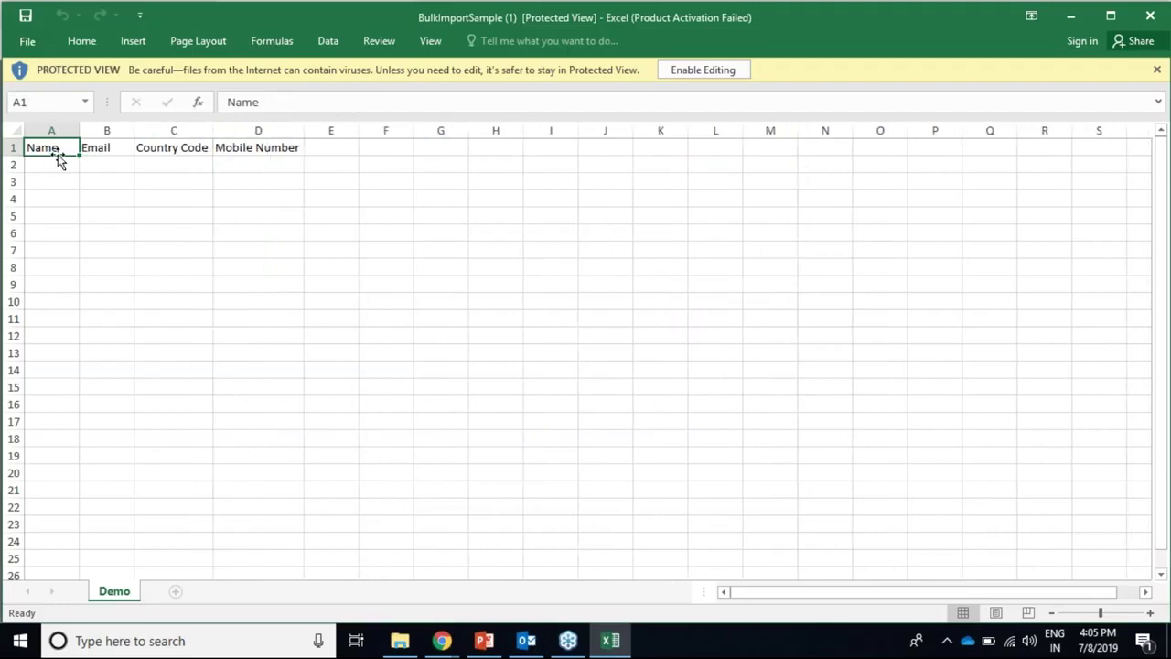
pyautogui.click(1150, 16)
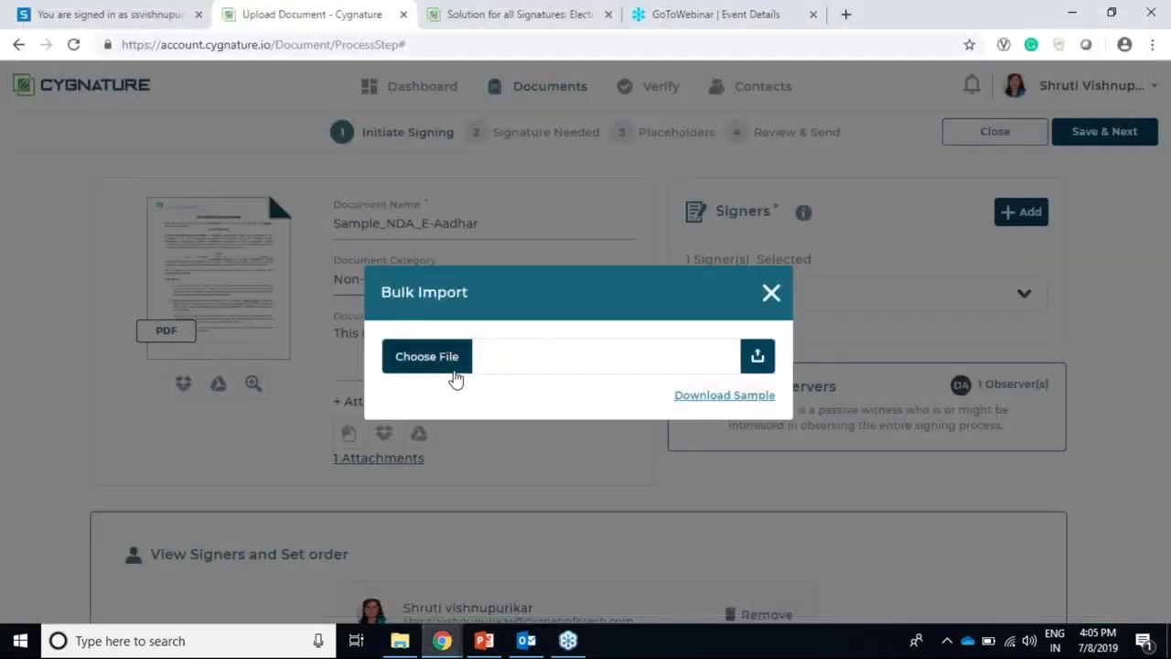
# Step: Attach BulkImportSample_1.xlsx as the bulk signer file and close Bulk Import
pyautogui.click(447, 362)
pyautogui.click(243, 121)
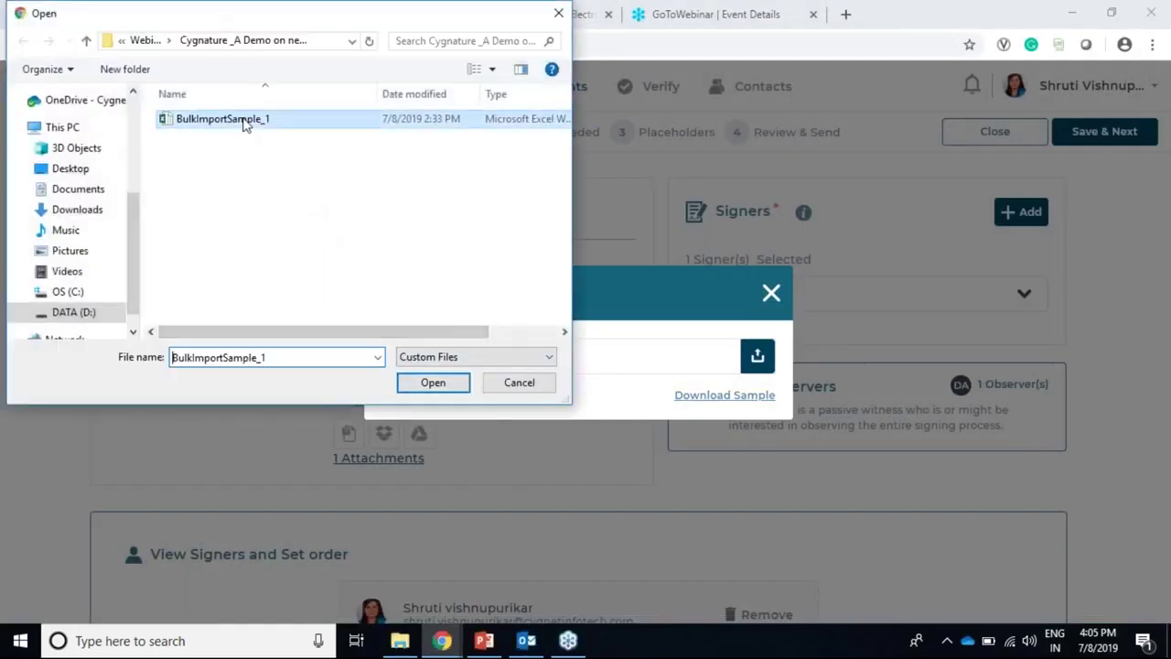
pyautogui.click(433, 382)
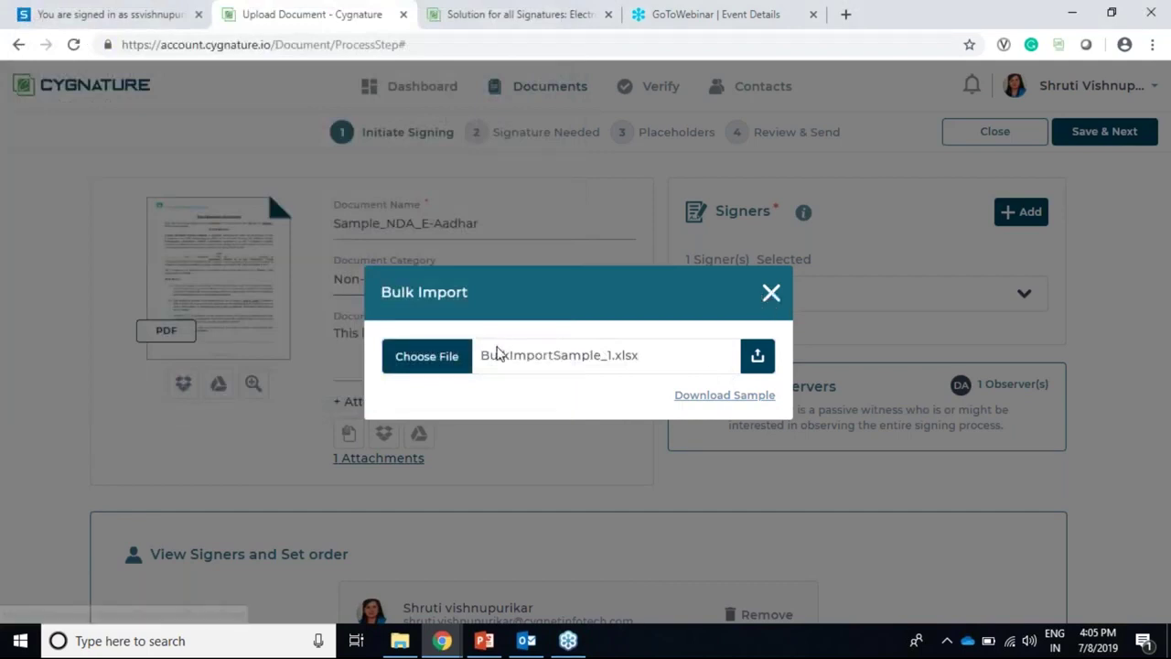
pyautogui.click(771, 294)
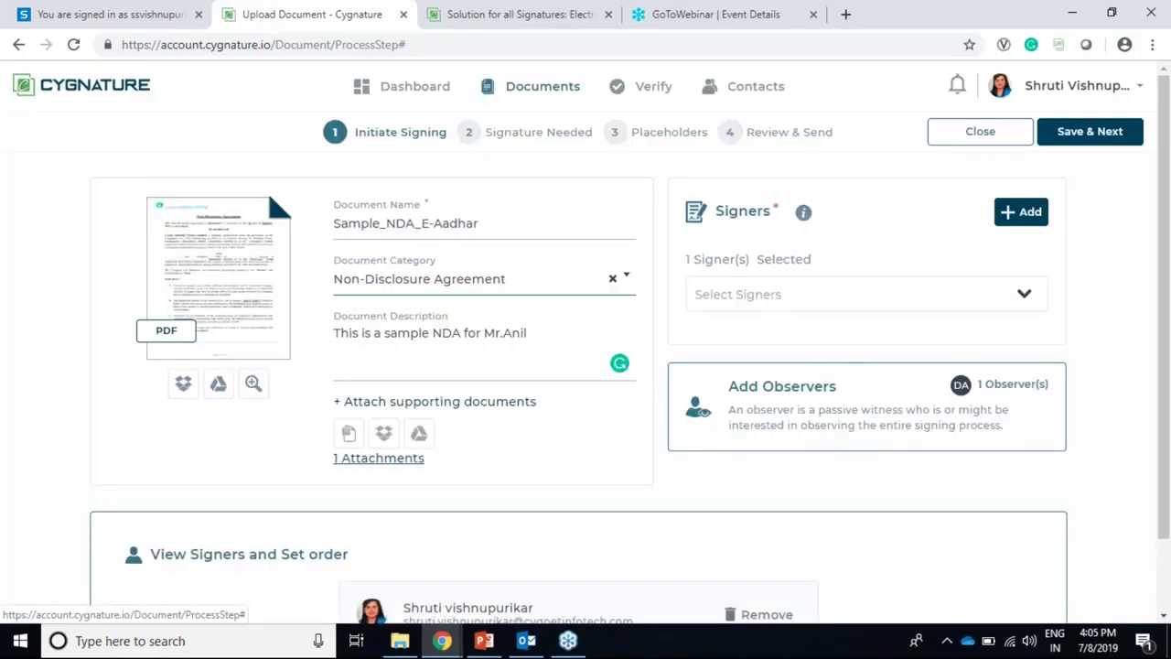
# Step: Save the signing setup with Save & Next
pyautogui.scroll(-2, 799, 458)
pyautogui.scroll(1, 803, 458)
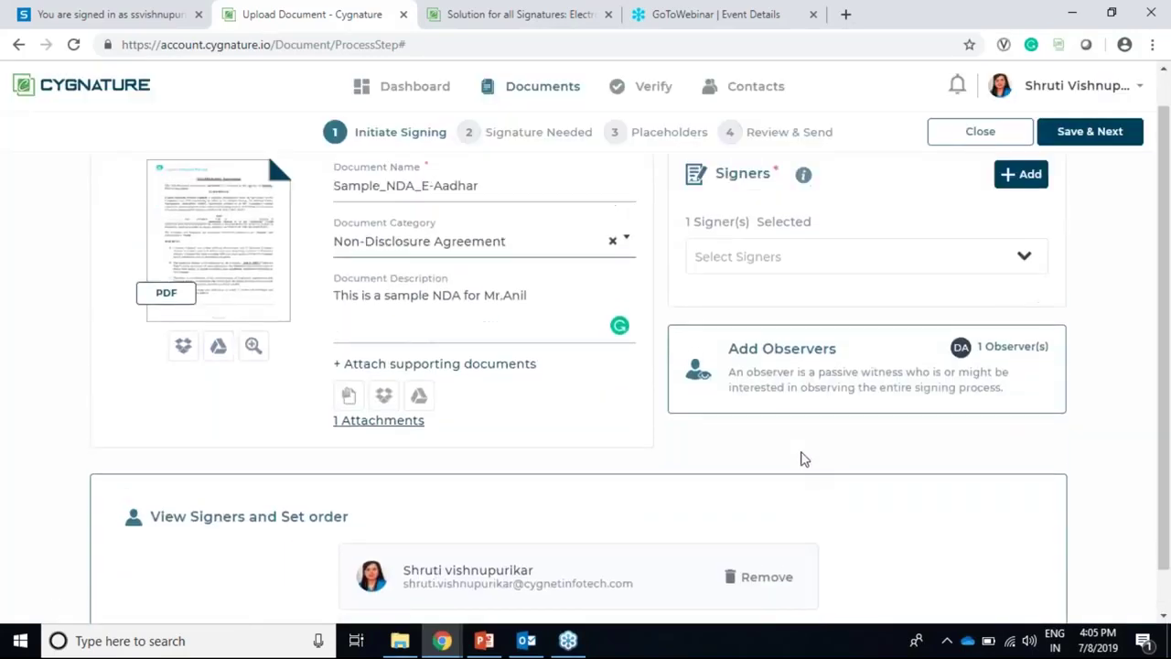
pyautogui.scroll(1, 801, 459)
pyautogui.scroll(-1, 627, 472)
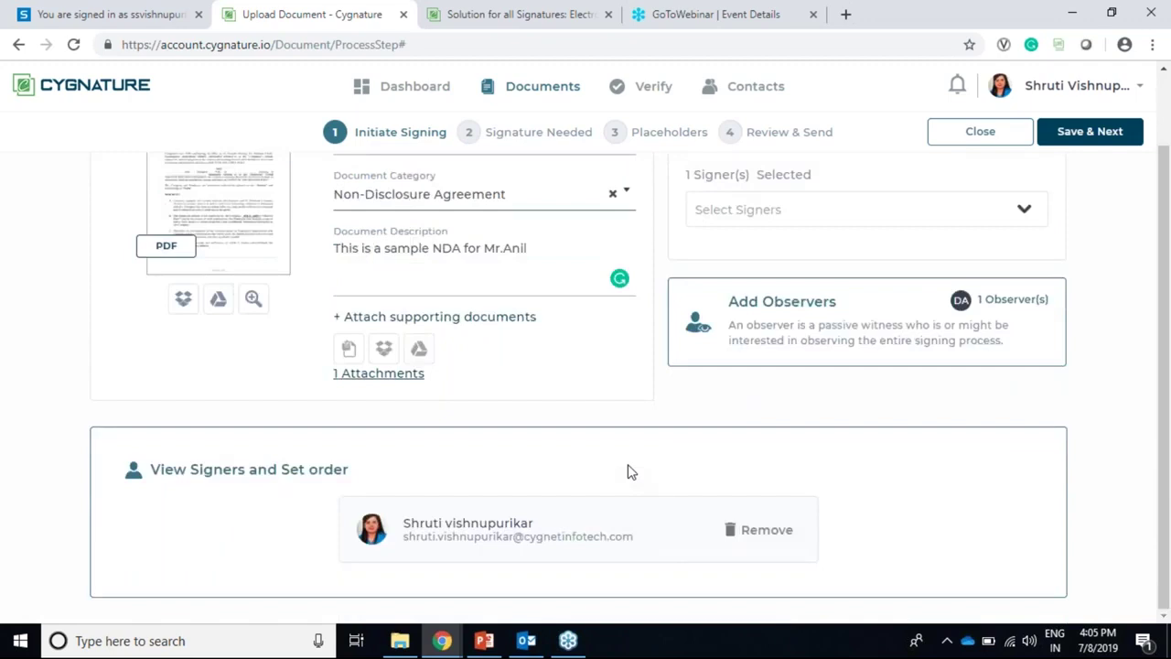
pyautogui.scroll(1, 784, 309)
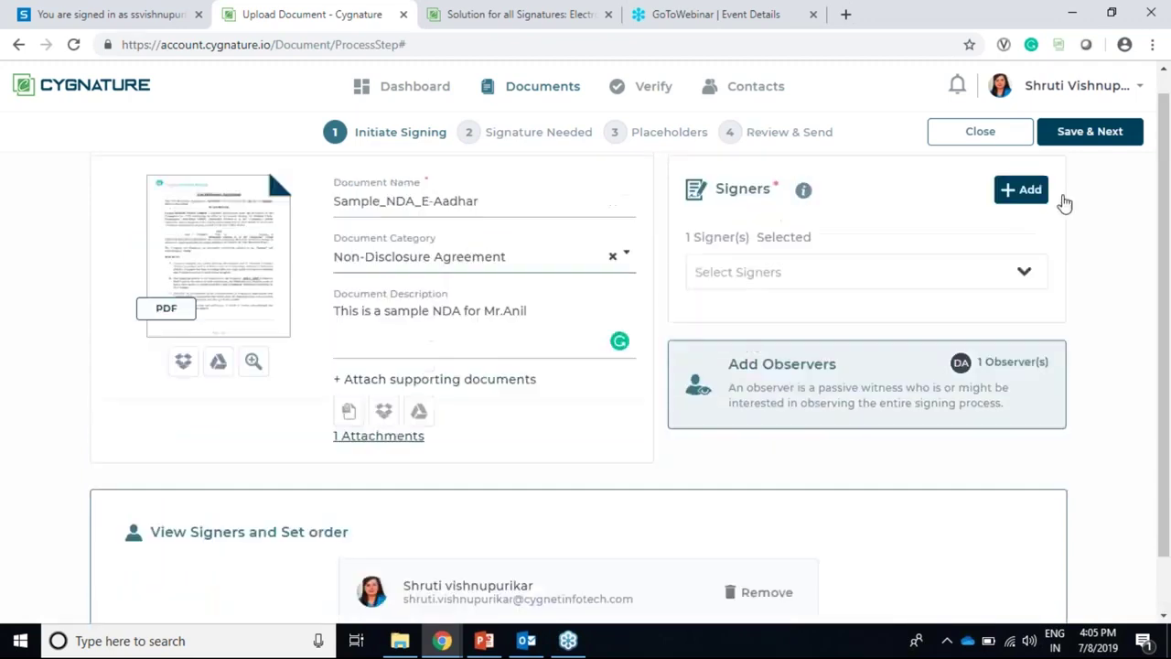
pyautogui.click(1089, 131)
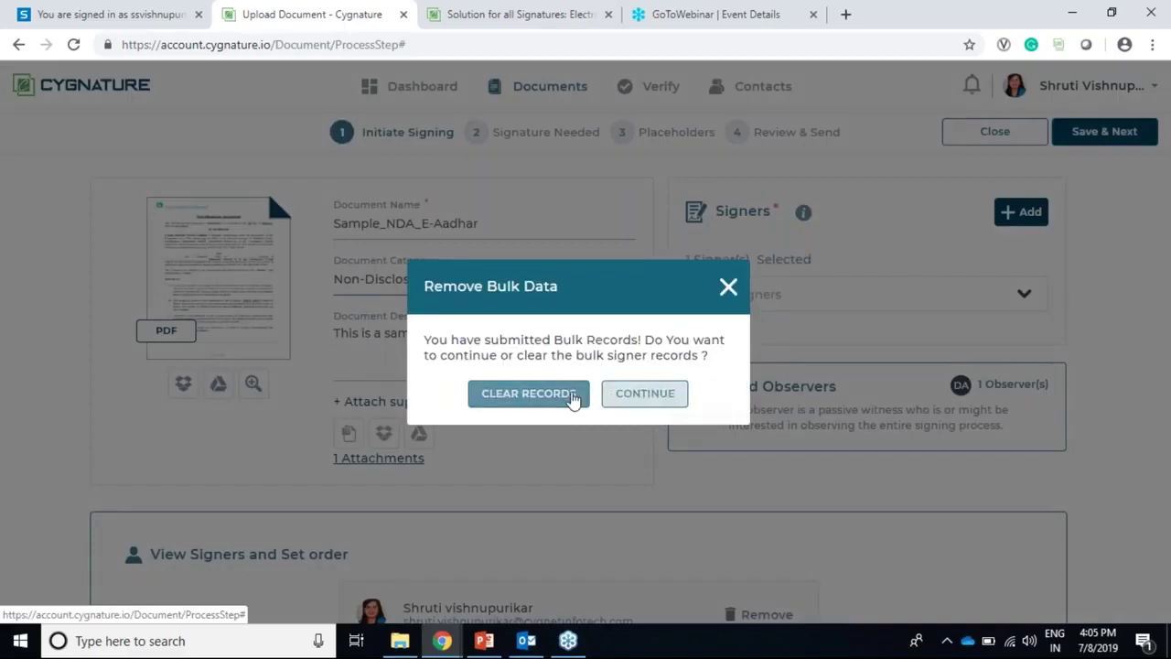
# Step: Dismiss the Remove Bulk Data prompt, enable signer location, and save the E-Signature type
pyautogui.click(646, 395)
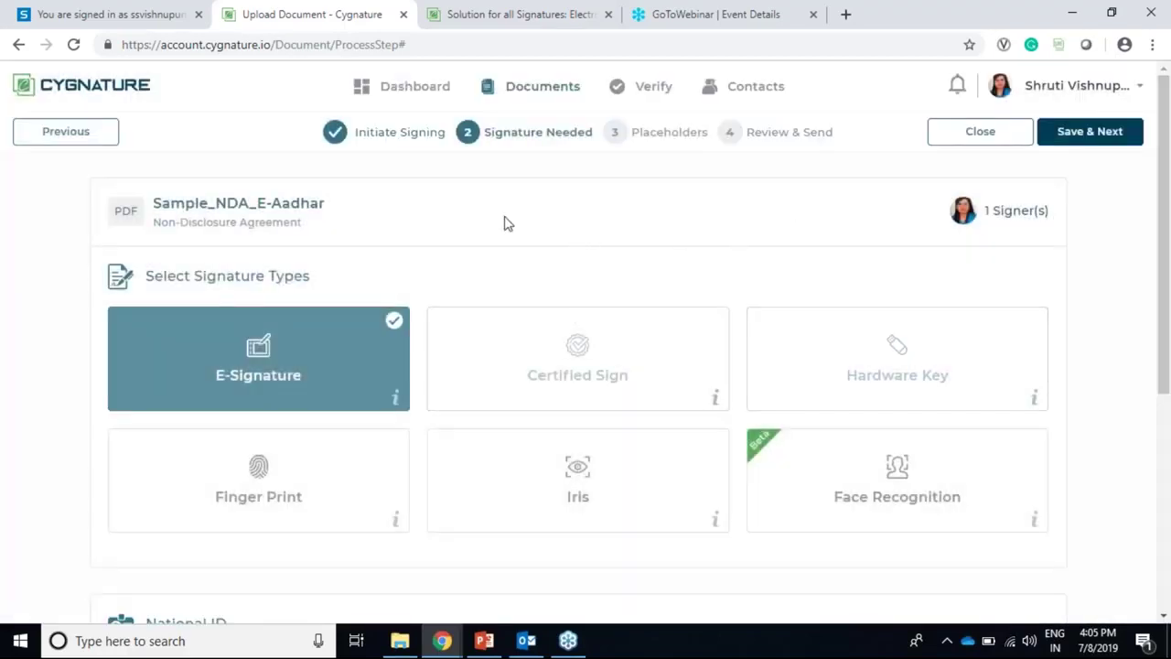
pyautogui.scroll(-4, 633, 225)
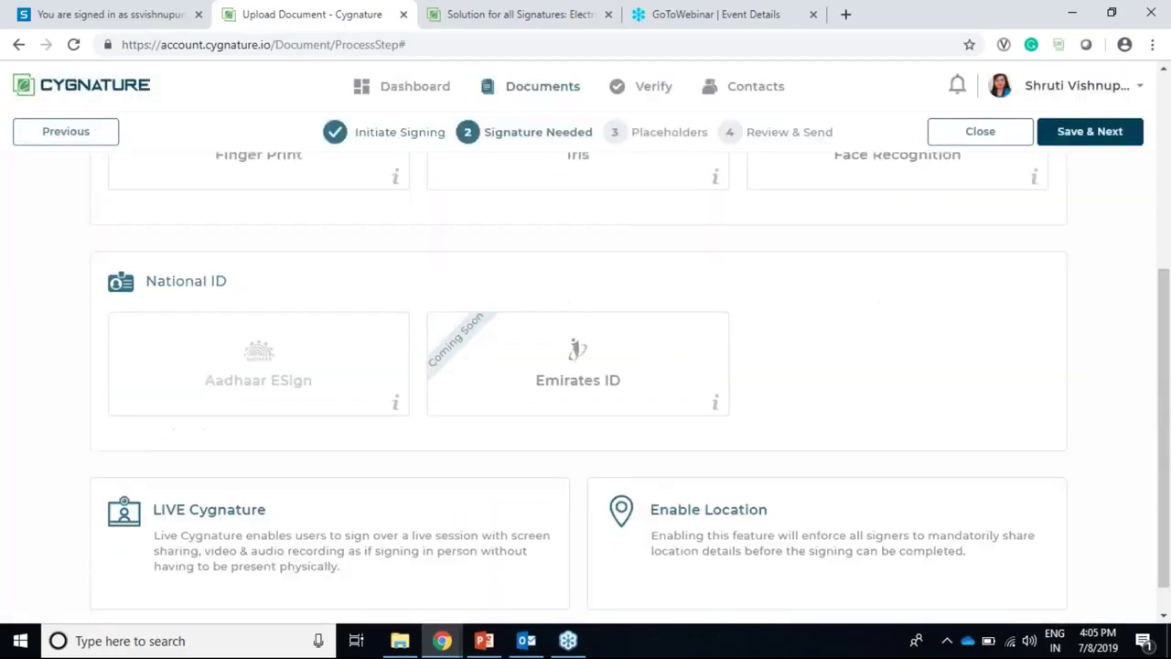
pyautogui.click(661, 509)
pyautogui.scroll(4, 496, 243)
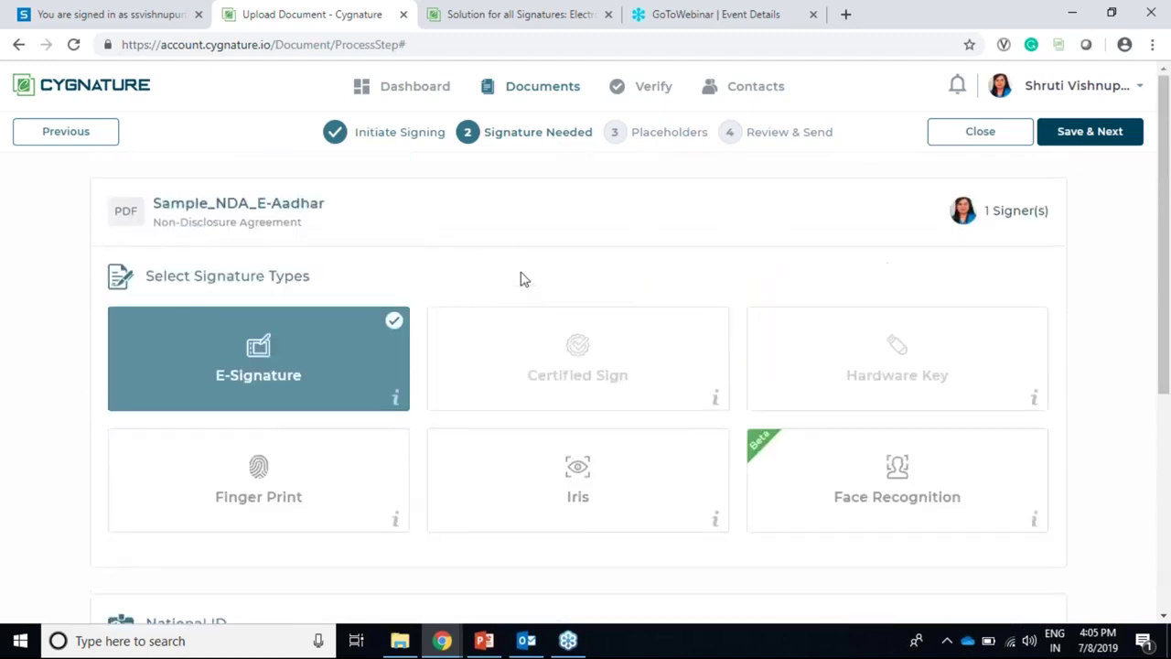
pyautogui.click(1072, 145)
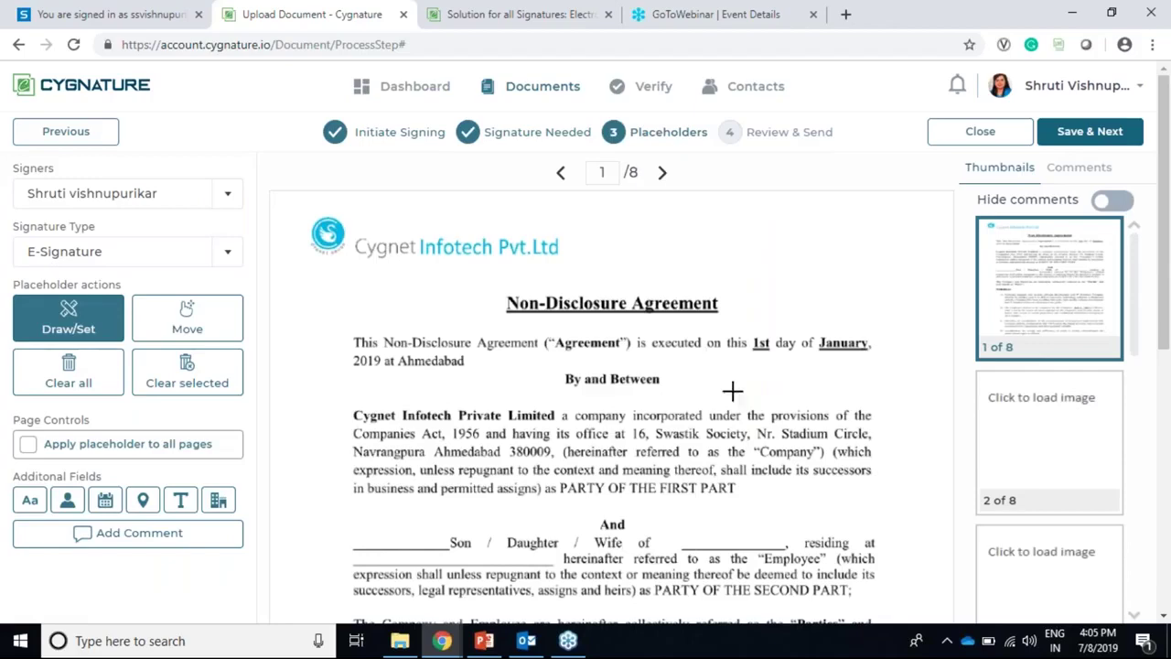
# Step: Jump to page 8 of 8 and bring the Company and Employee signature table into view
pyautogui.scroll(-1, 889, 359)
pyautogui.scroll(-5, 892, 358)
pyautogui.scroll(-8, 1053, 406)
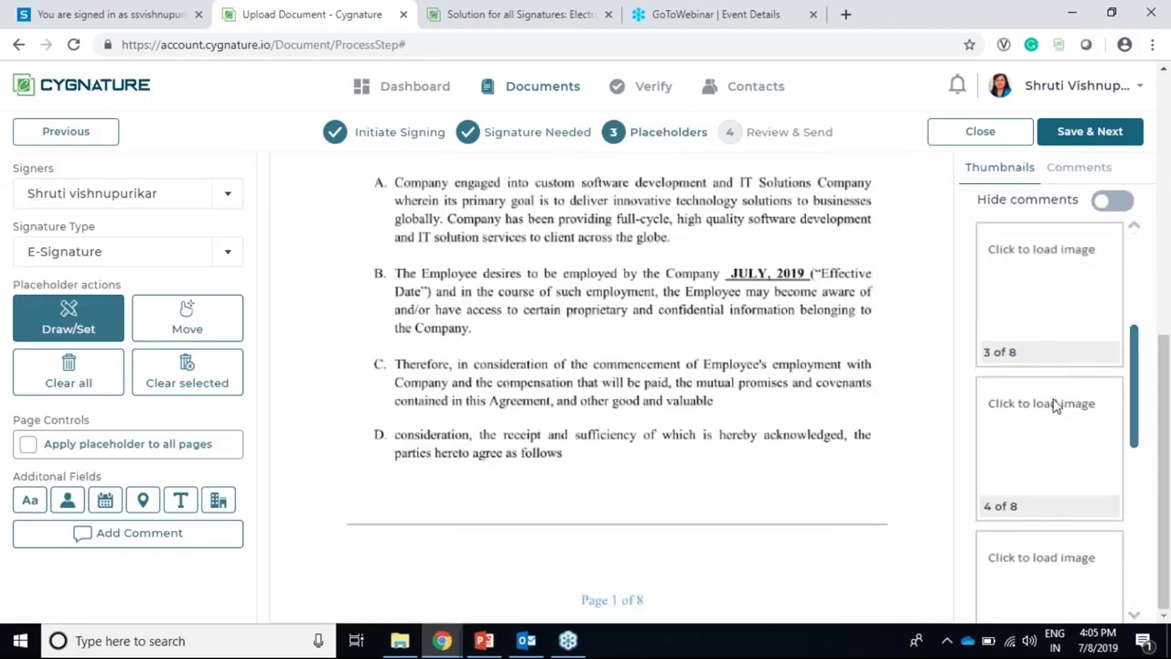
pyautogui.scroll(-1, 1095, 541)
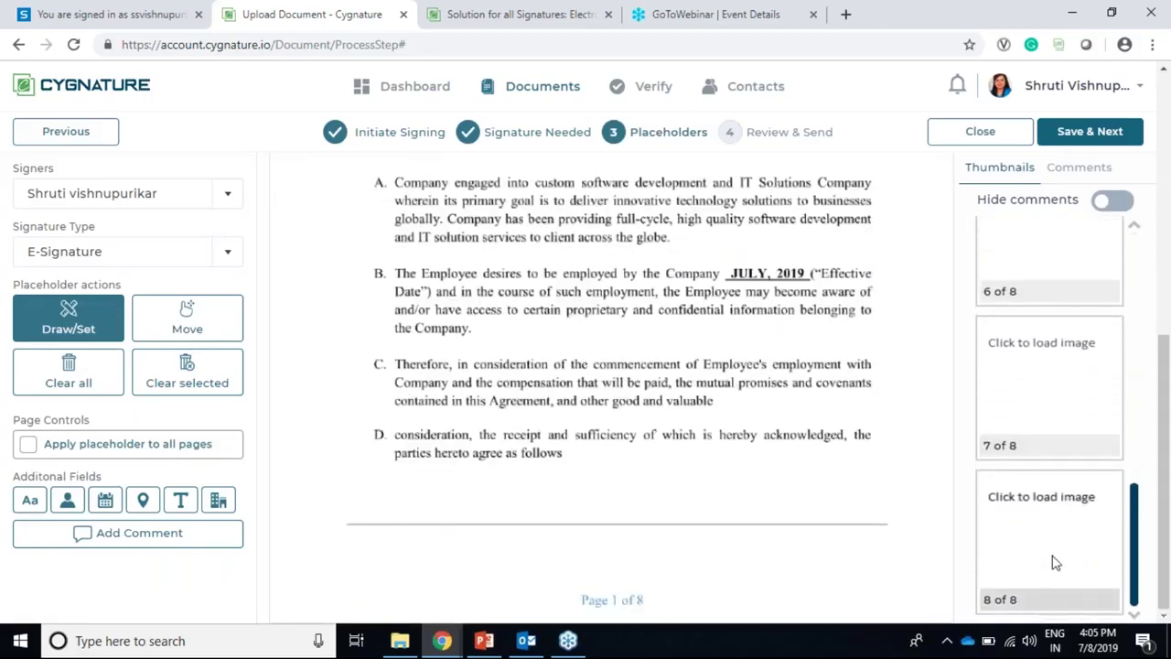
pyautogui.click(1053, 559)
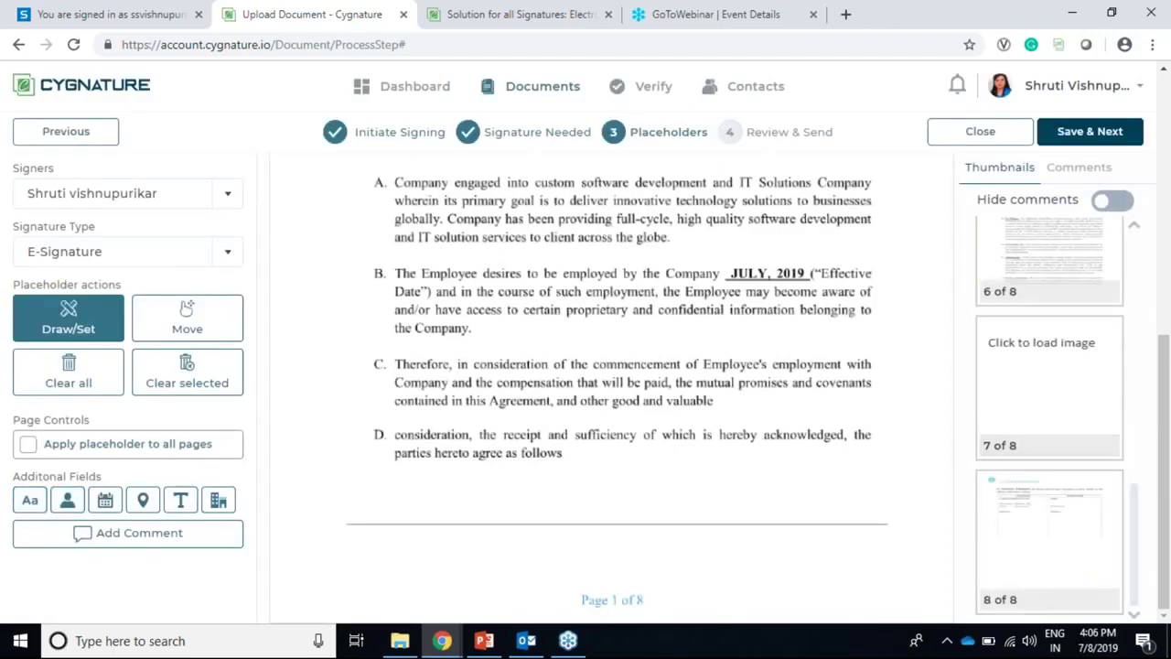
pyautogui.click(1054, 558)
pyautogui.scroll(3, 653, 261)
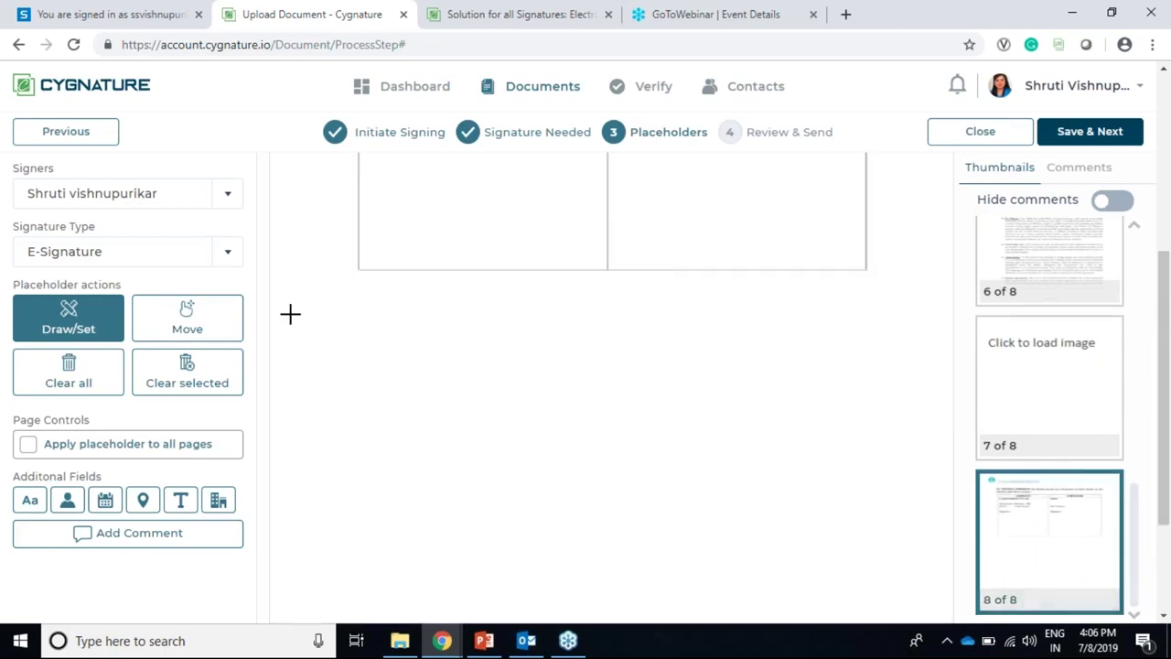
pyautogui.scroll(3, 714, 220)
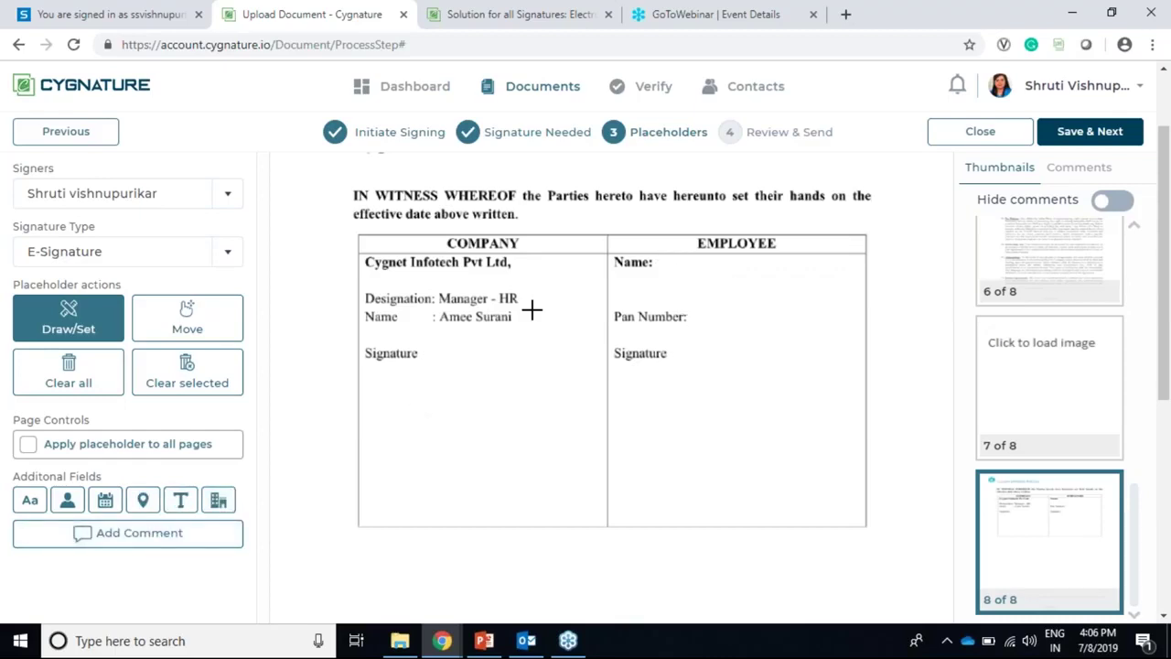
# Step: Place E-Signature, Initials and Name placeholders in page 8's Employee column
pyautogui.moveTo(664, 260)
pyautogui.mouseDown()
pyautogui.moveTo(737, 298)
pyautogui.moveTo(852, 311)
pyautogui.mouseUp()
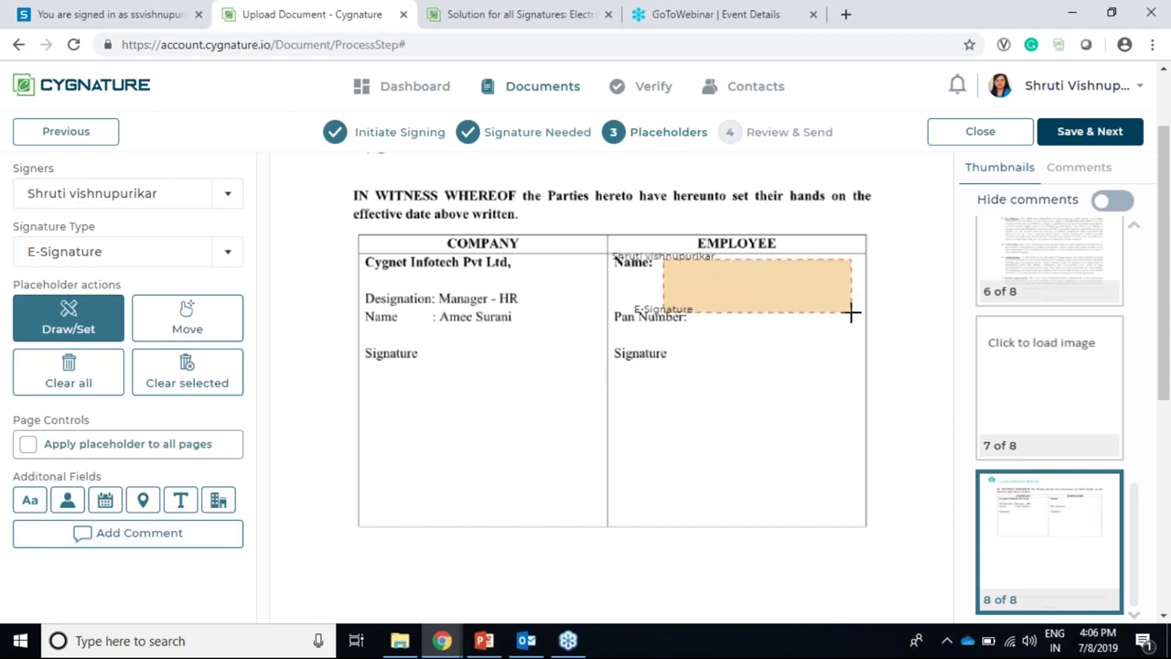
pyautogui.click(30, 500)
pyautogui.moveTo(623, 381); pyautogui.dragTo(665, 408)
pyautogui.click(67, 499)
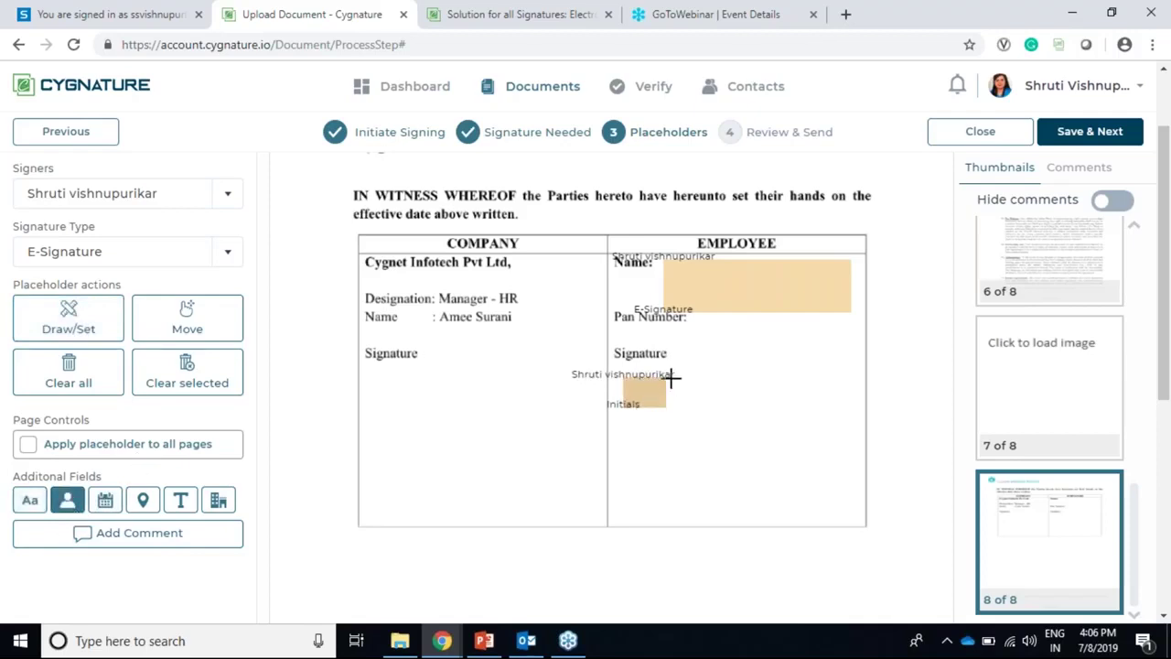
pyautogui.moveTo(675, 382); pyautogui.dragTo(846, 412)
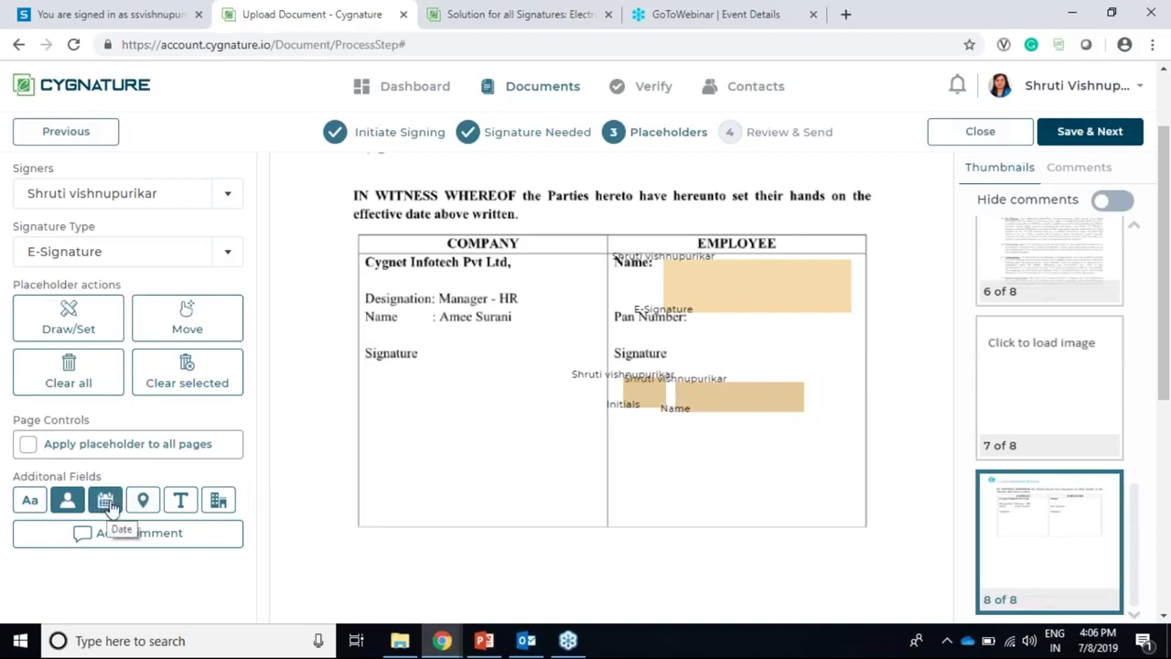
# Step: Add Job Title and Company Name placeholders below the Name box
pyautogui.click(180, 499)
pyautogui.moveTo(624, 423); pyautogui.dragTo(818, 472)
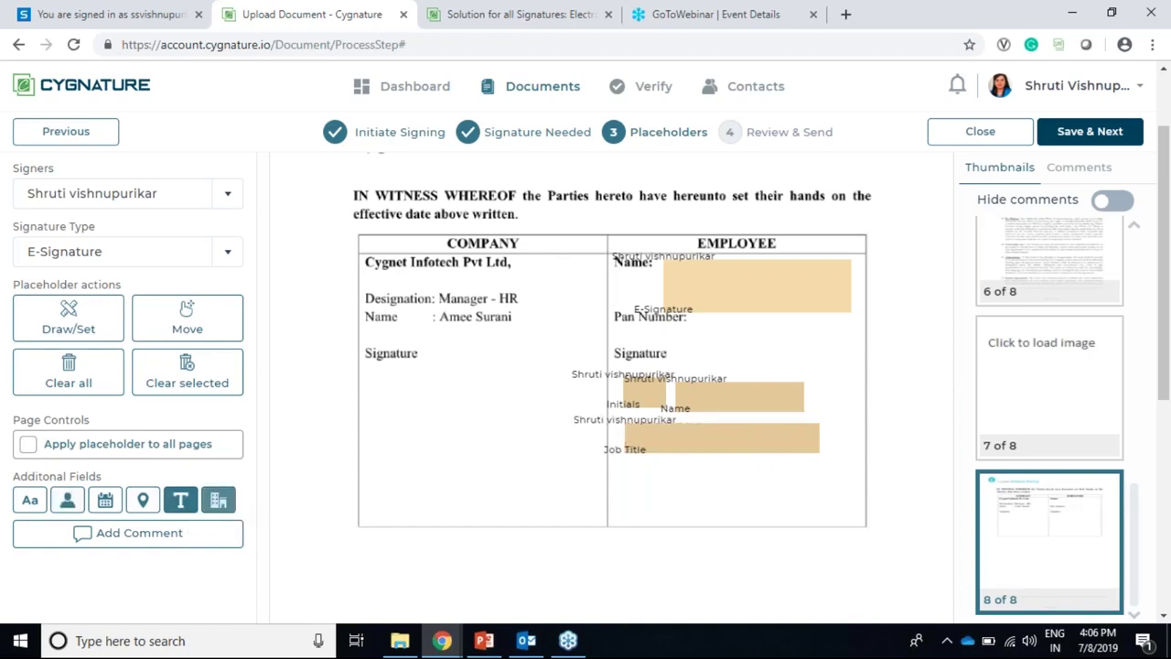
pyautogui.click(218, 499)
pyautogui.moveTo(627, 465); pyautogui.dragTo(822, 521)
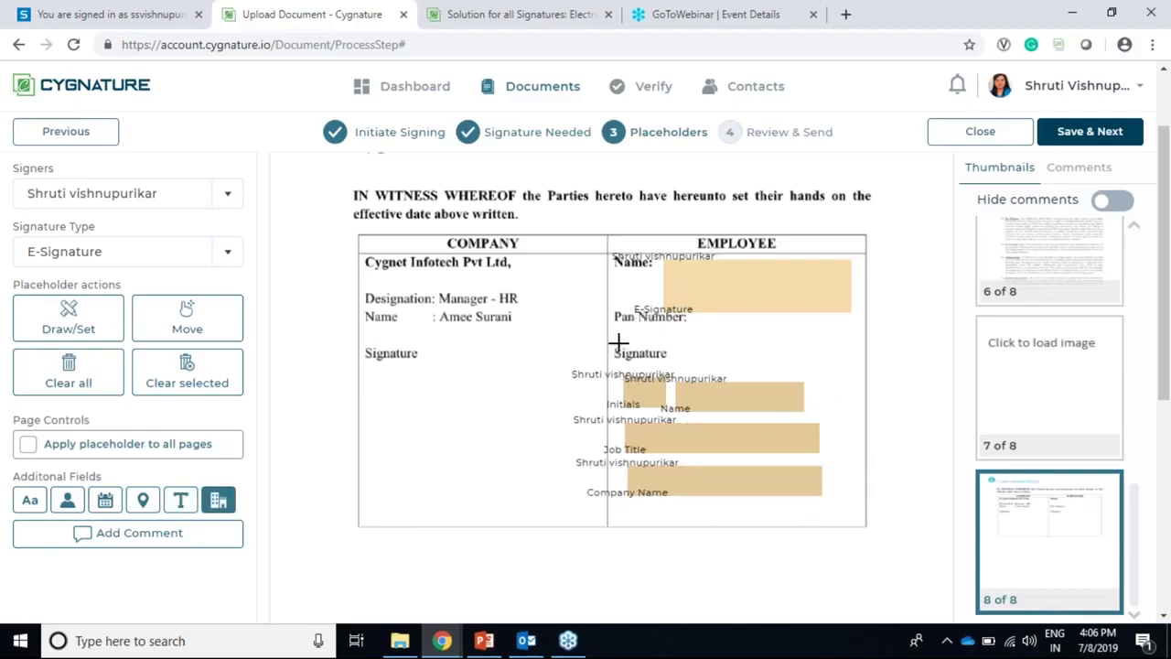
pyautogui.click(128, 532)
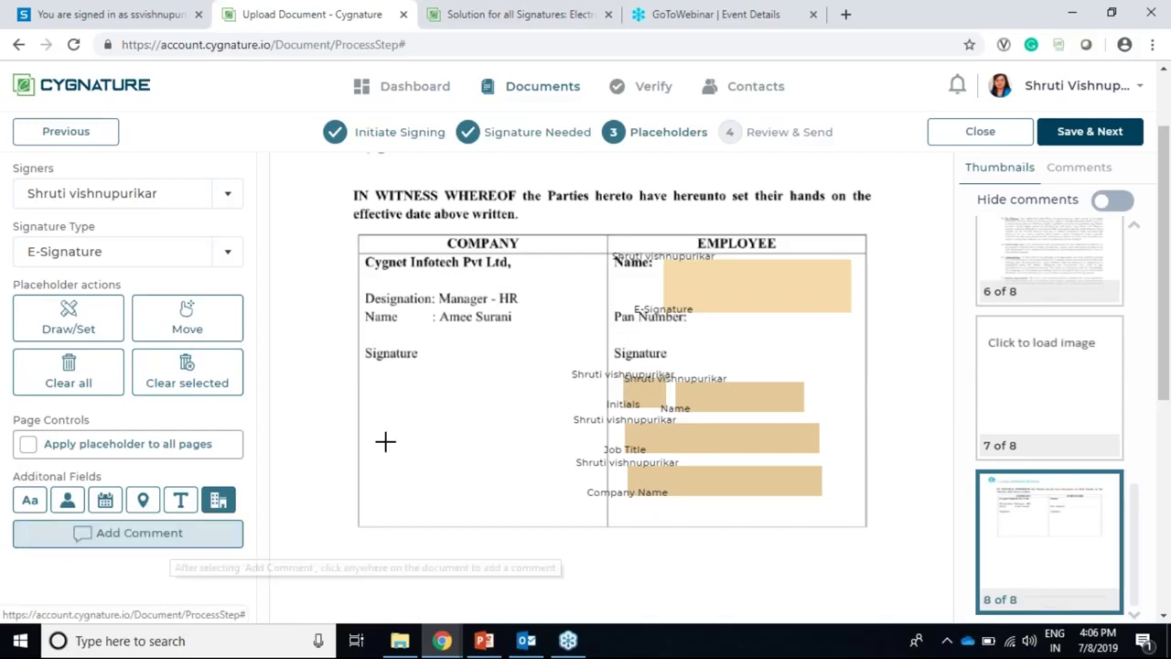
pyautogui.scroll(1, 536, 353)
pyautogui.scroll(-5, 960, 348)
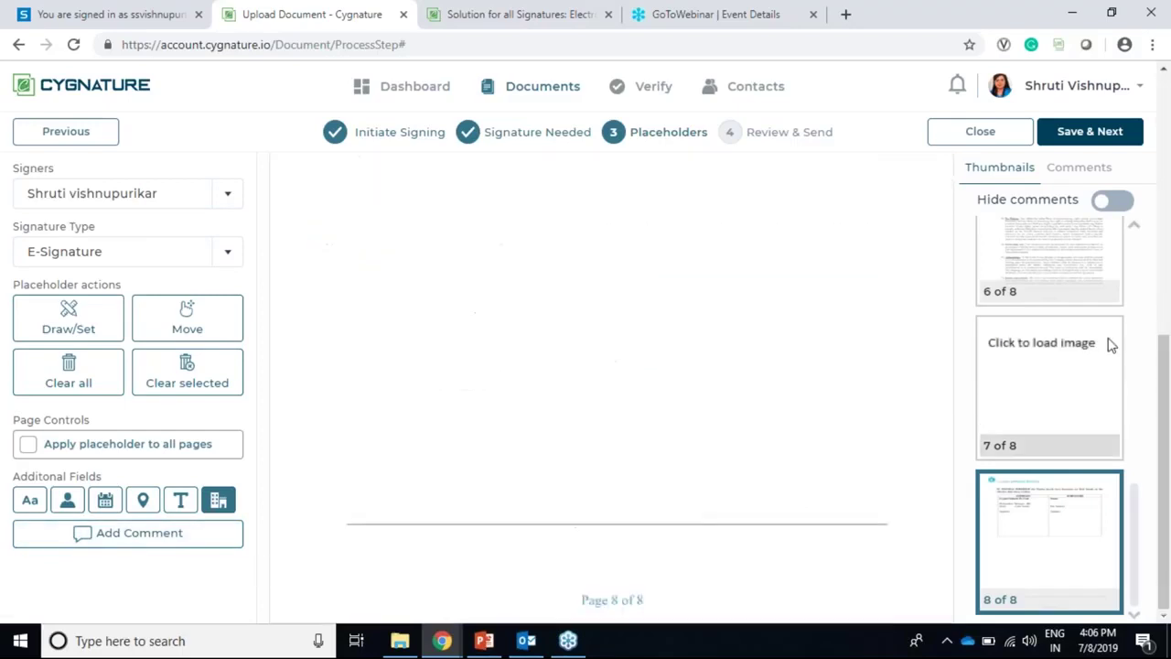
pyautogui.scroll(8, 1109, 344)
pyautogui.click(1034, 401)
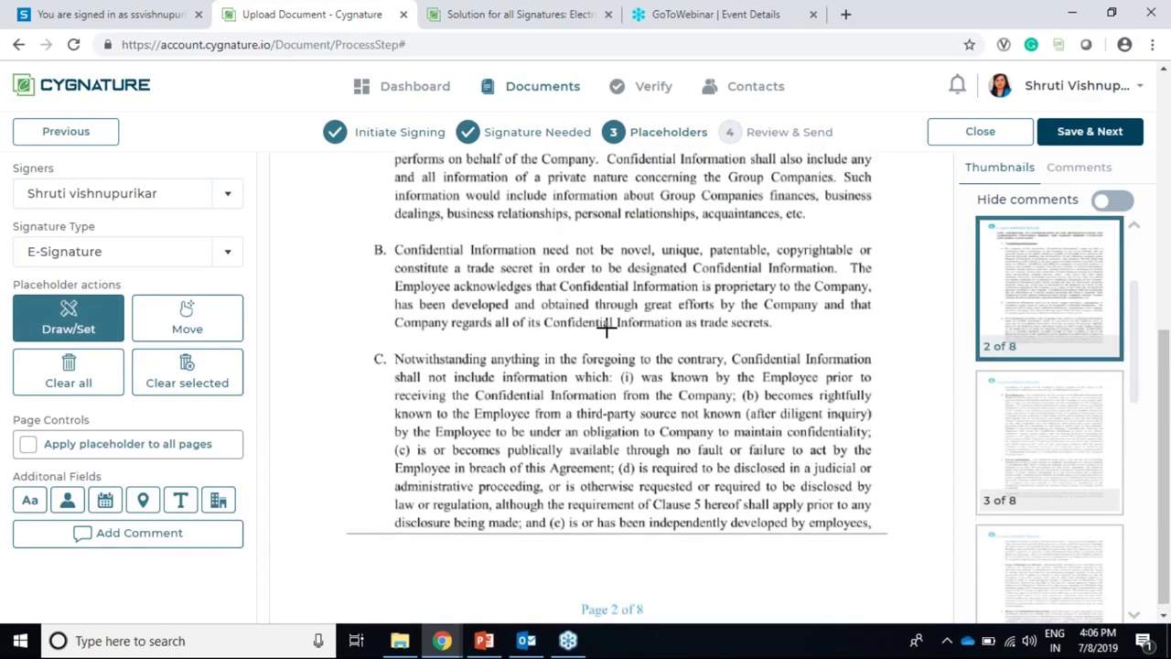
pyautogui.scroll(6, 605, 329)
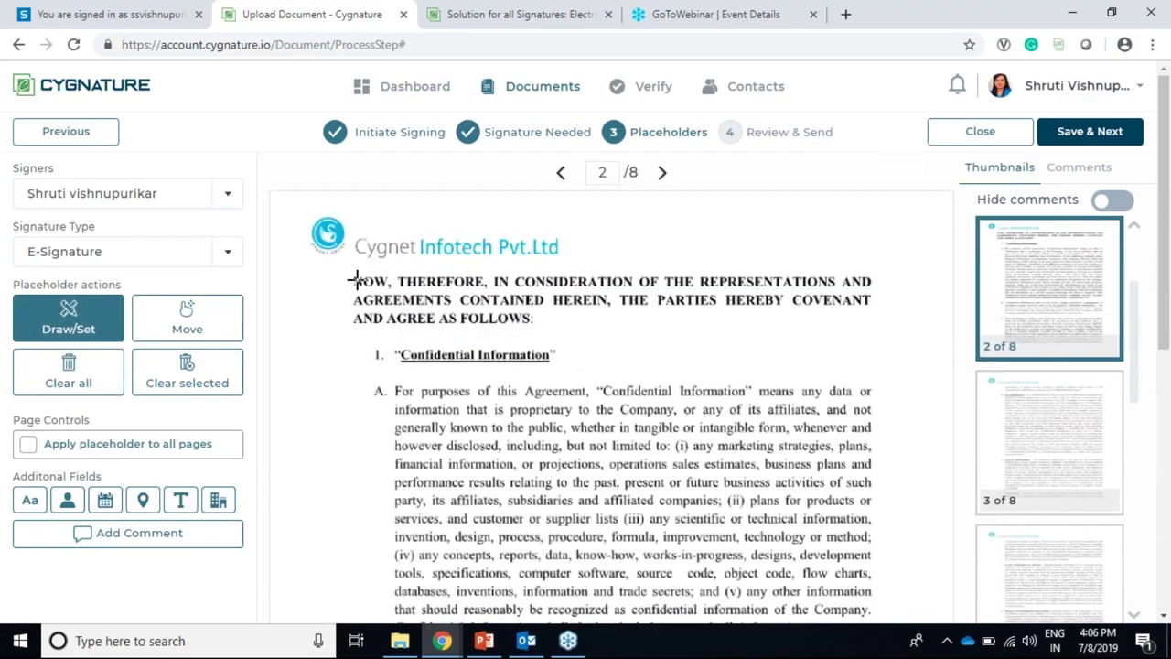
pyautogui.scroll(-1, 622, 355)
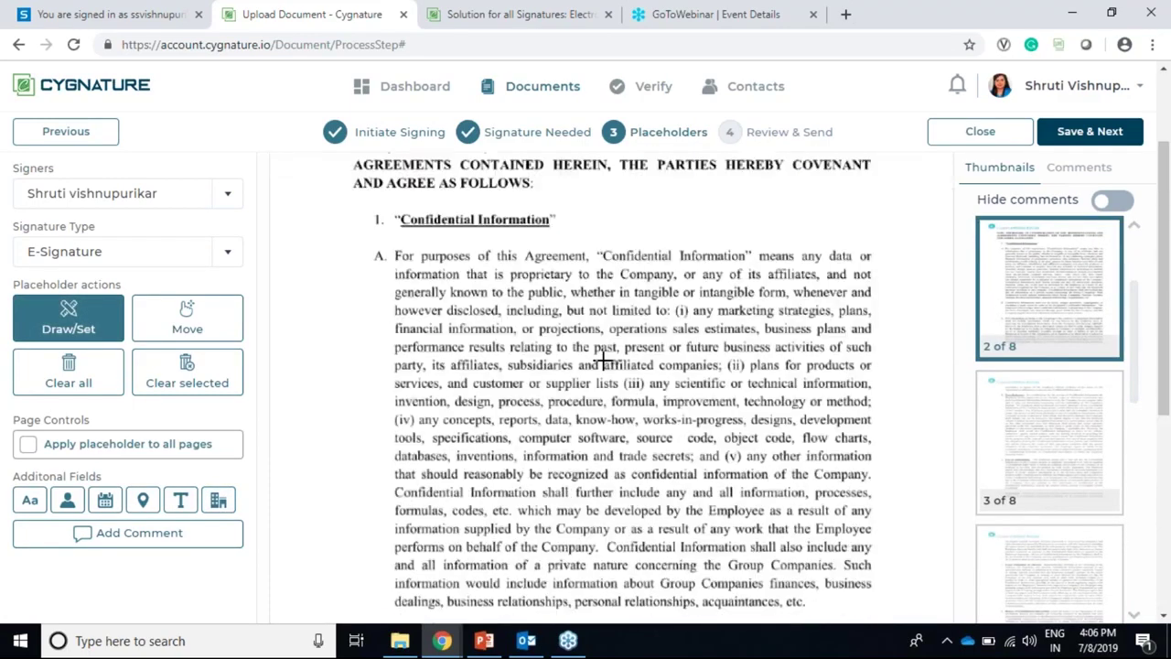
pyautogui.scroll(-3, 596, 359)
pyautogui.scroll(3, 631, 311)
pyautogui.scroll(10, 541, 350)
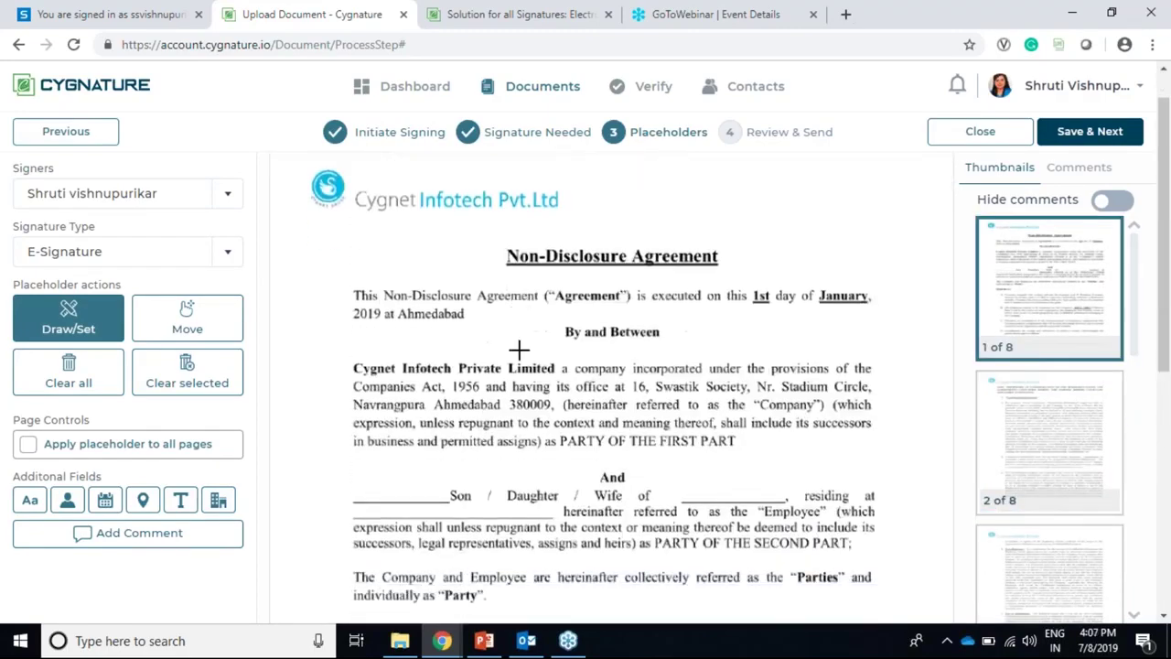
pyautogui.scroll(-1, 519, 348)
pyautogui.click(133, 545)
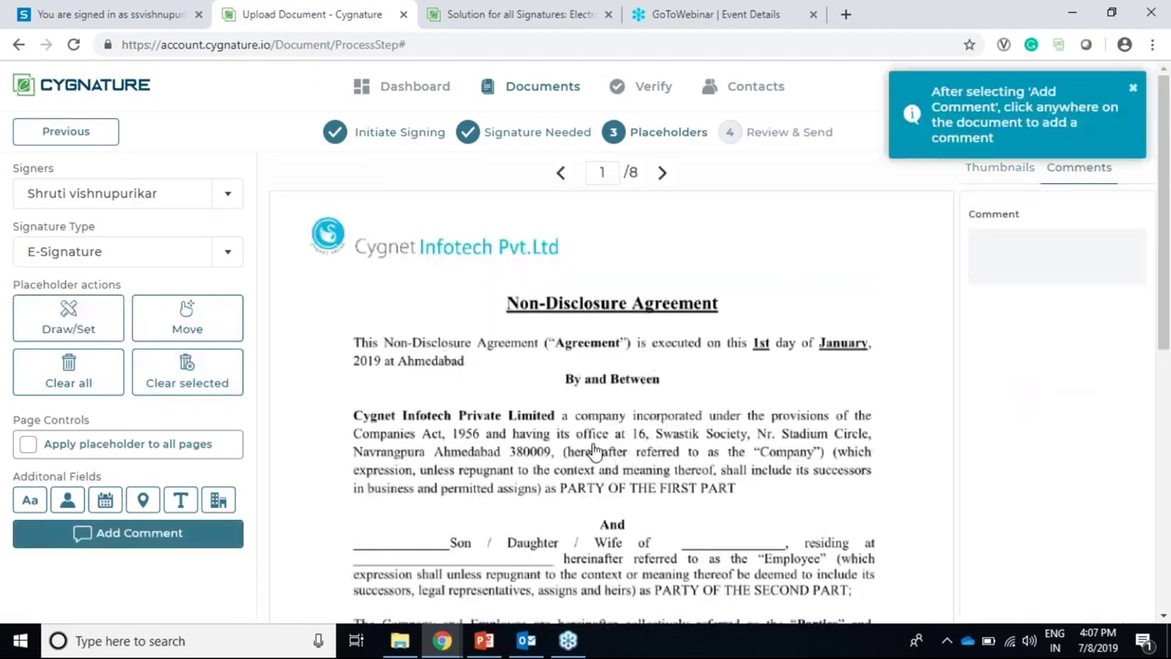
pyautogui.click(782, 355)
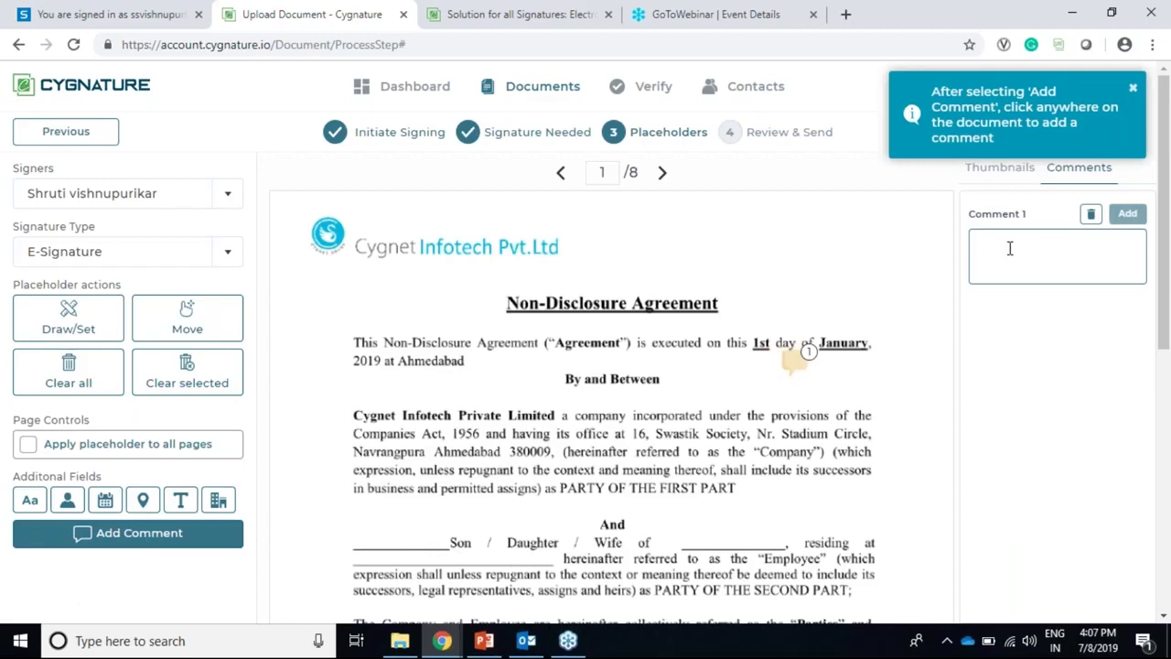
pyautogui.write('Please check')
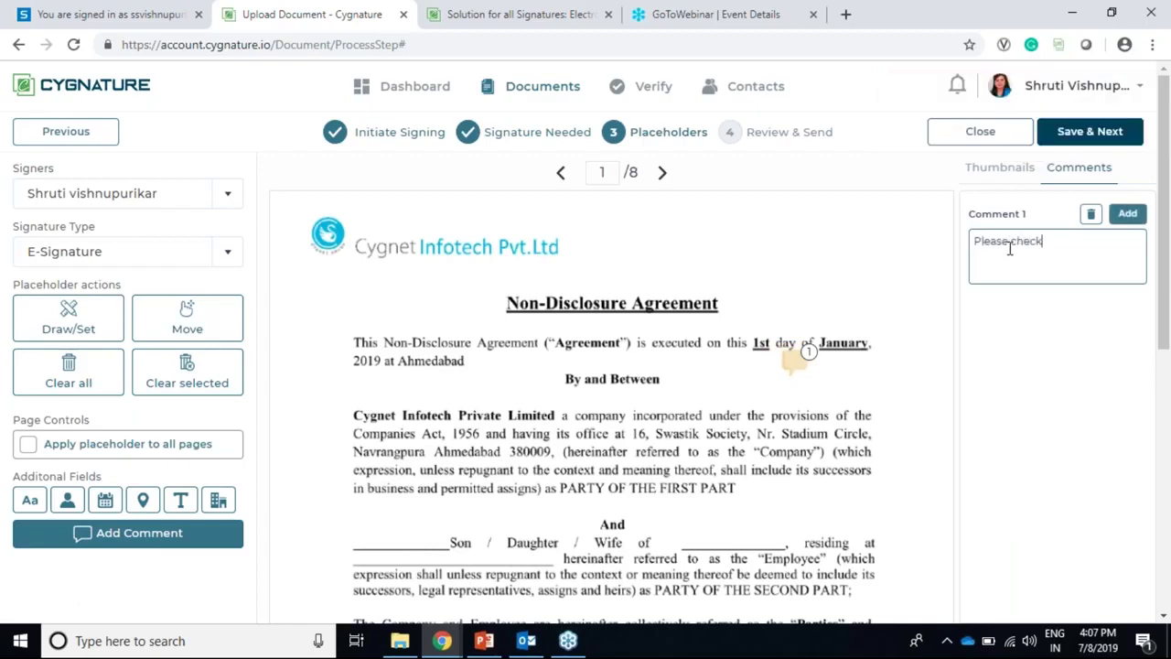
pyautogui.write(' the date.')
pyautogui.scroll(-5, 602, 542)
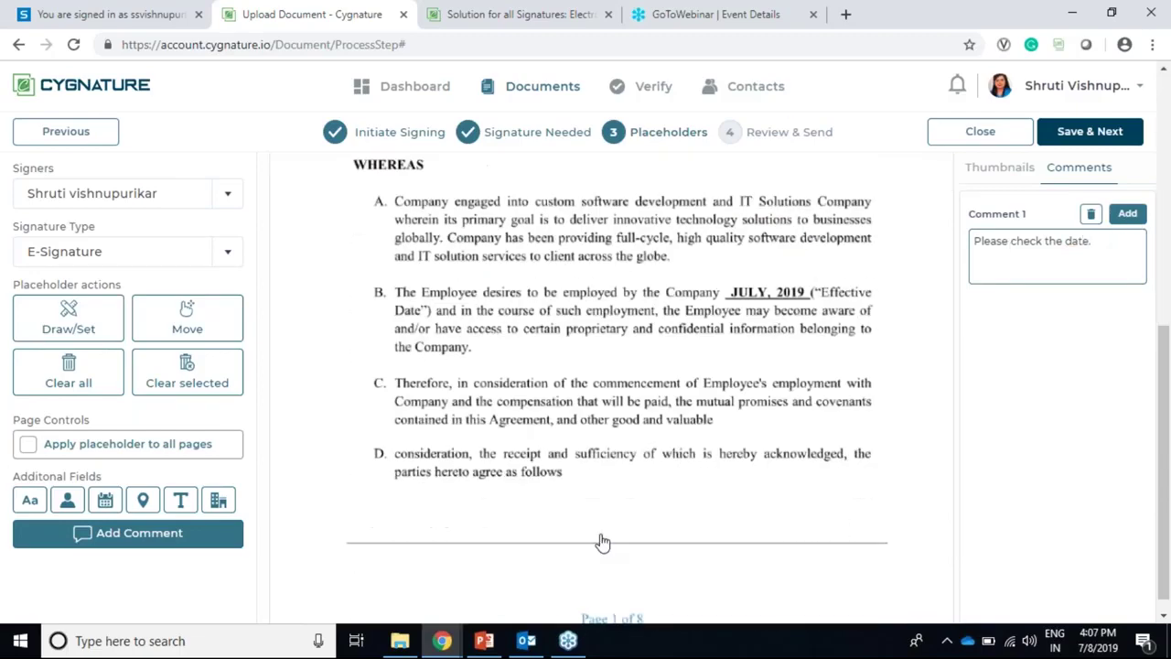
pyautogui.scroll(-1, 766, 410)
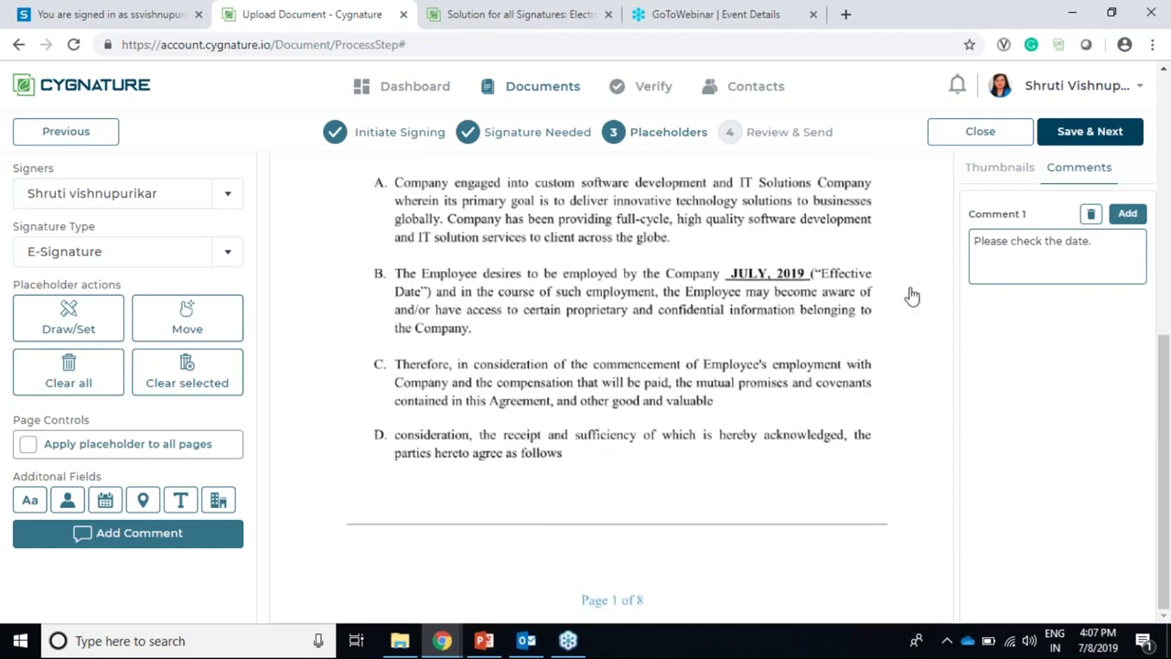
pyautogui.scroll(7, 504, 303)
pyautogui.scroll(-6, 784, 335)
pyautogui.click(1090, 218)
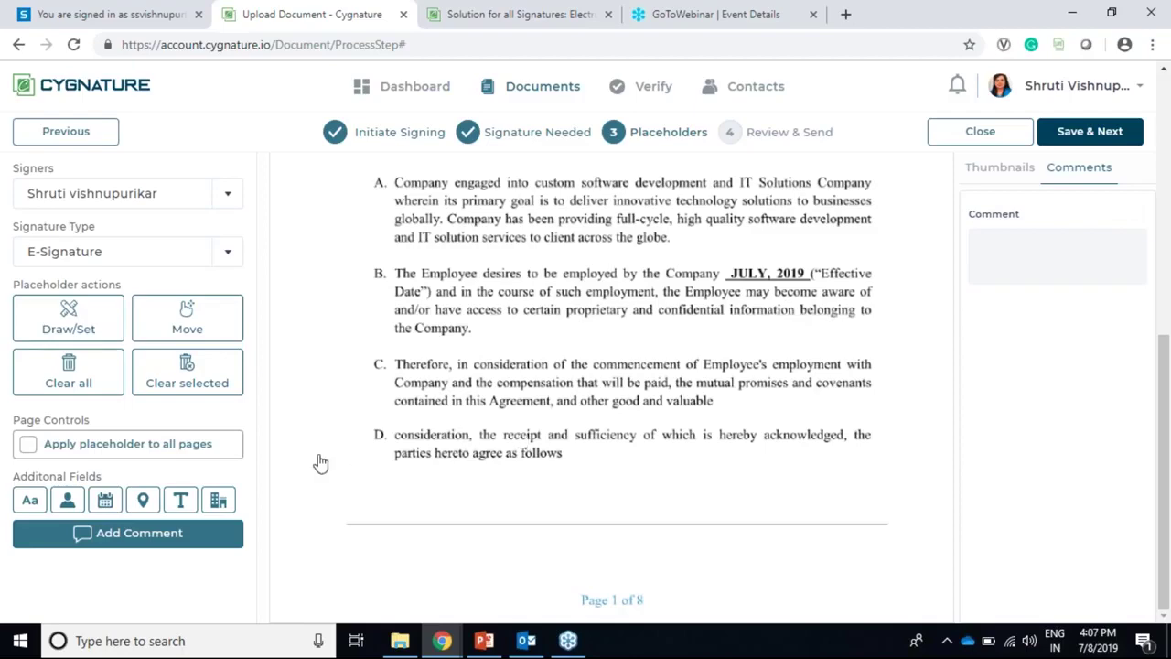
pyautogui.scroll(1, 245, 472)
pyautogui.scroll(5, 449, 392)
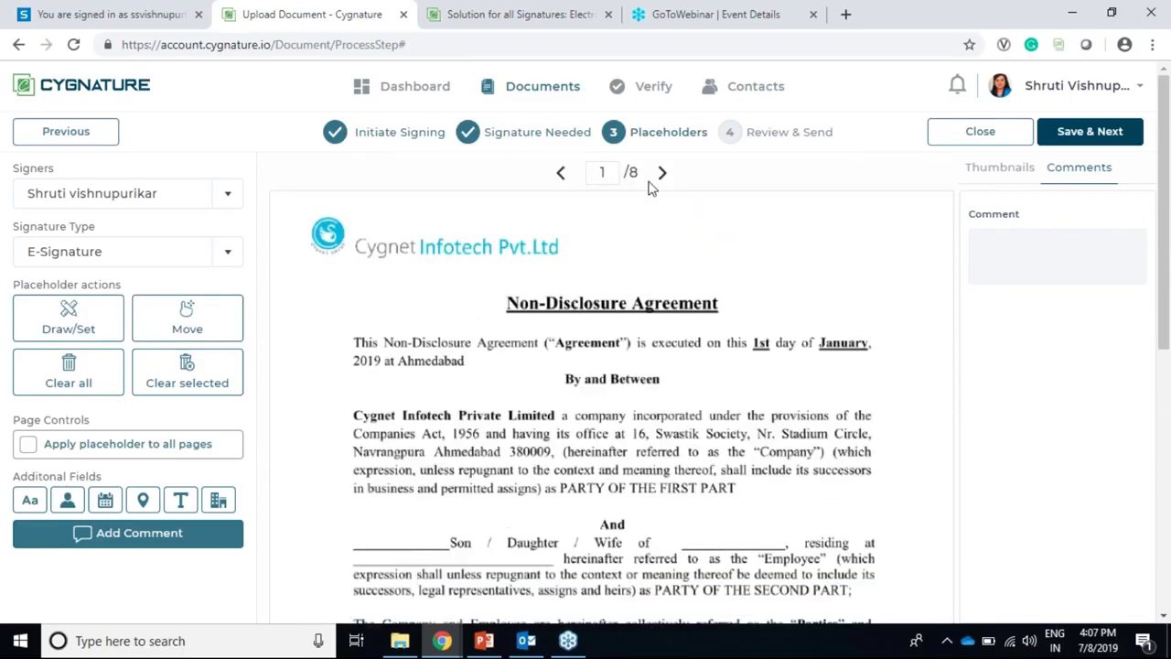
# Step: Save the placeholders and move on to the Review & Send step
pyautogui.click(1089, 135)
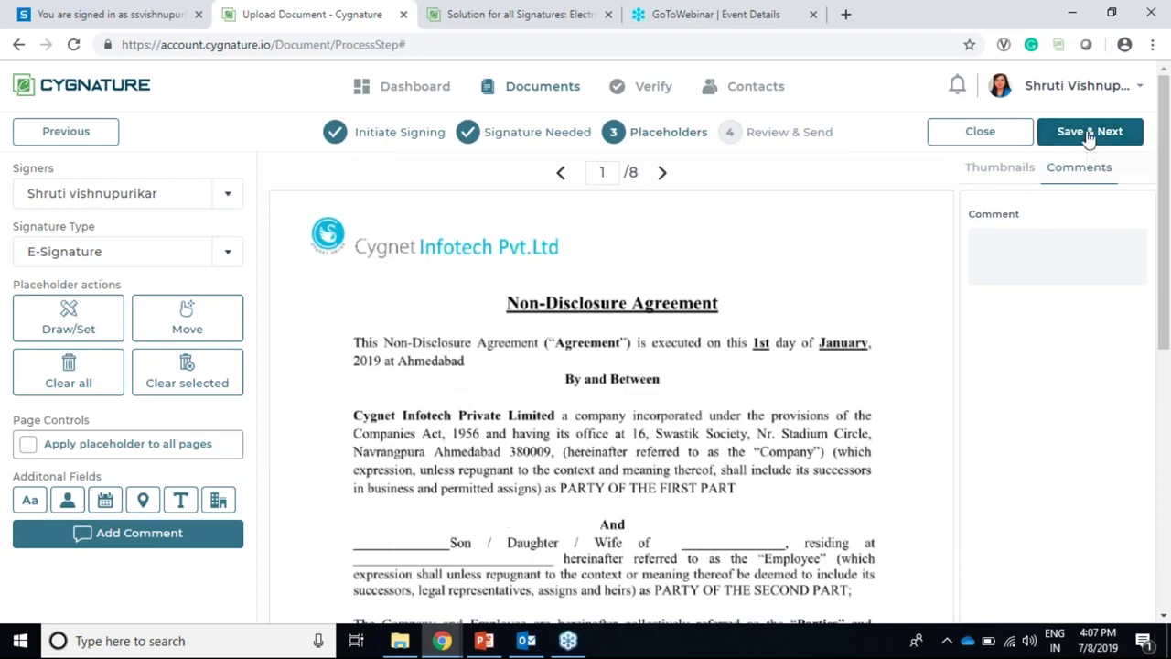
pyautogui.scroll(-3, 384, 414)
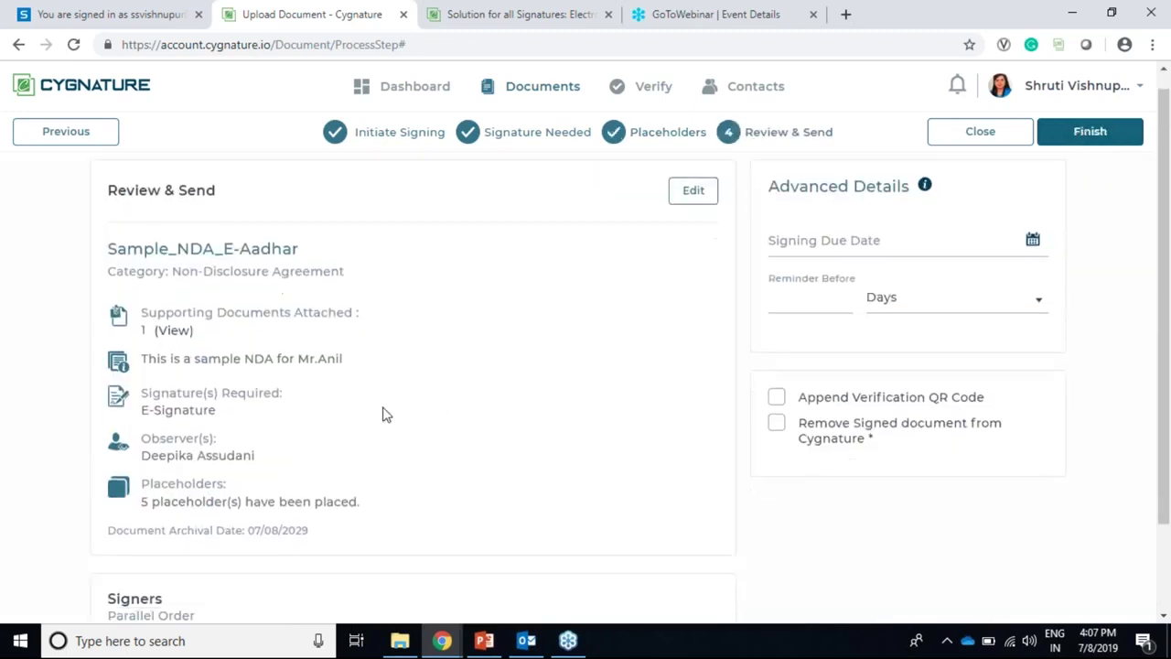
pyautogui.scroll(3, 384, 412)
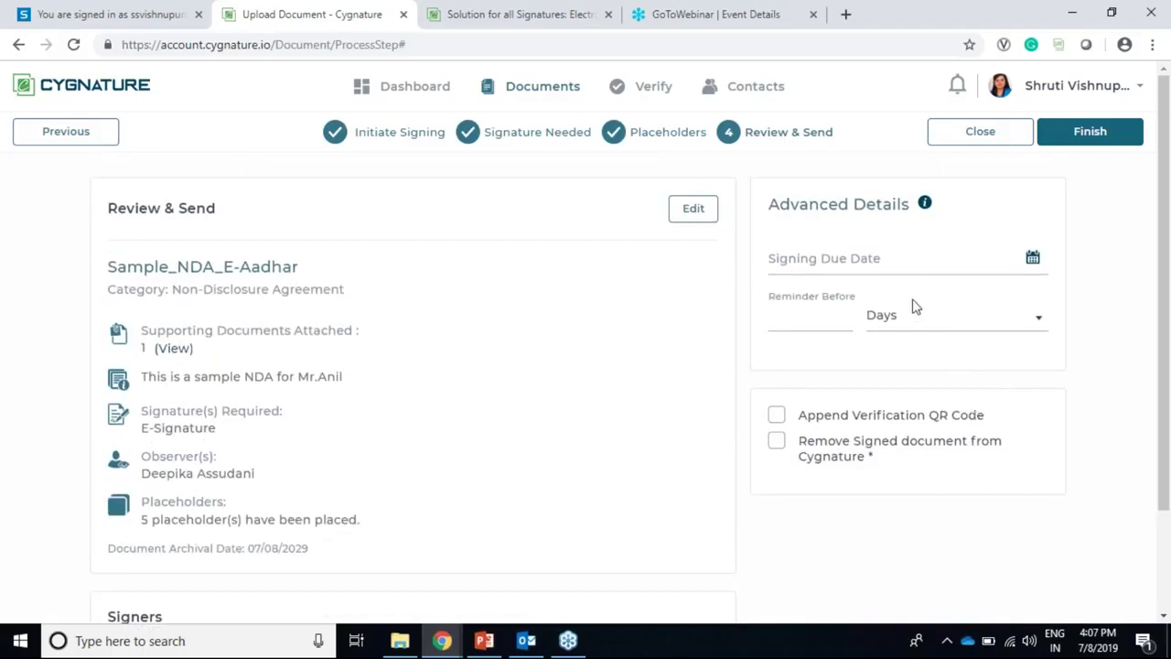
# Step: Set signing due 07/25/2019, a 1-day reminder, and append a verification QR code
pyautogui.click(1031, 258)
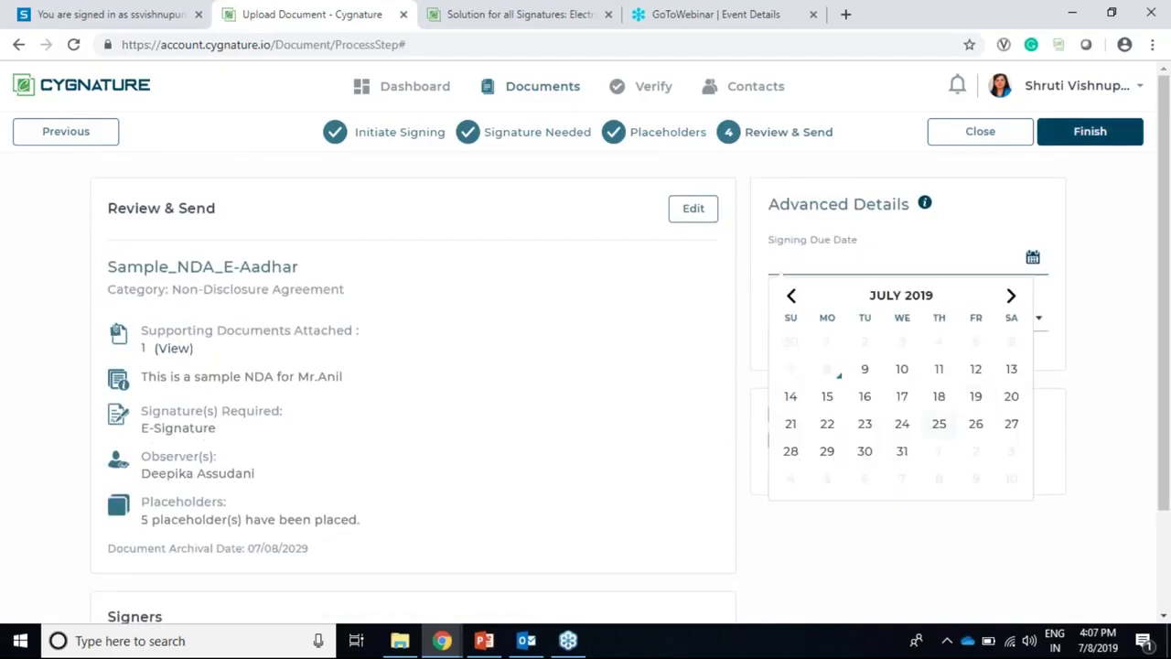
pyautogui.click(938, 424)
pyautogui.click(815, 321)
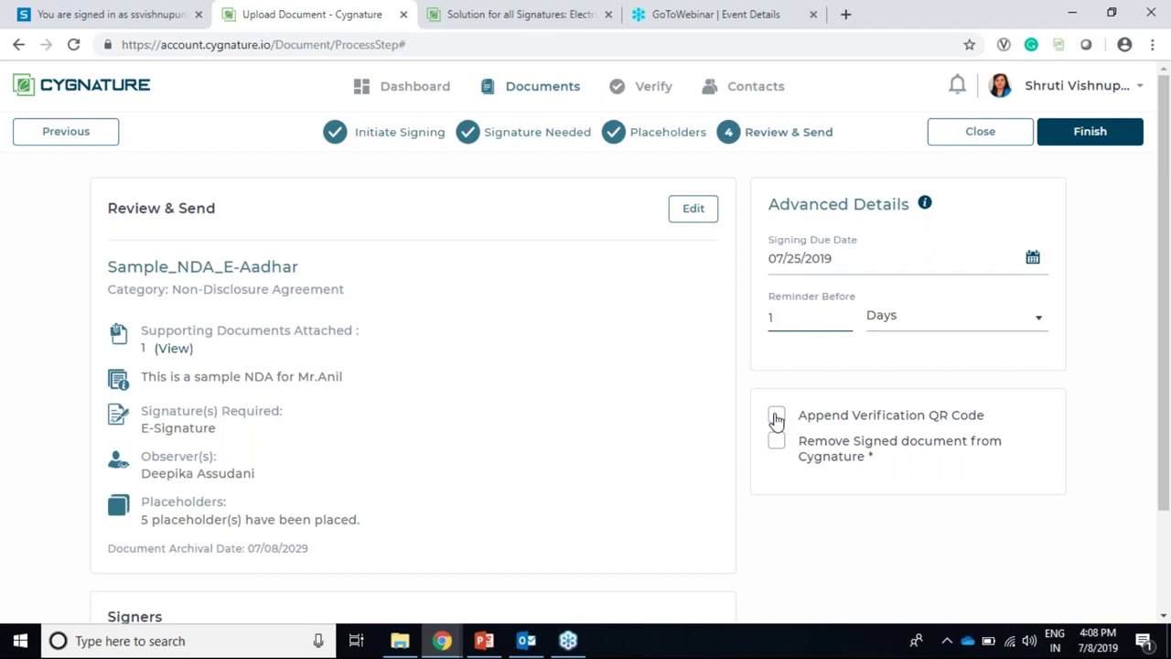
pyautogui.click(775, 418)
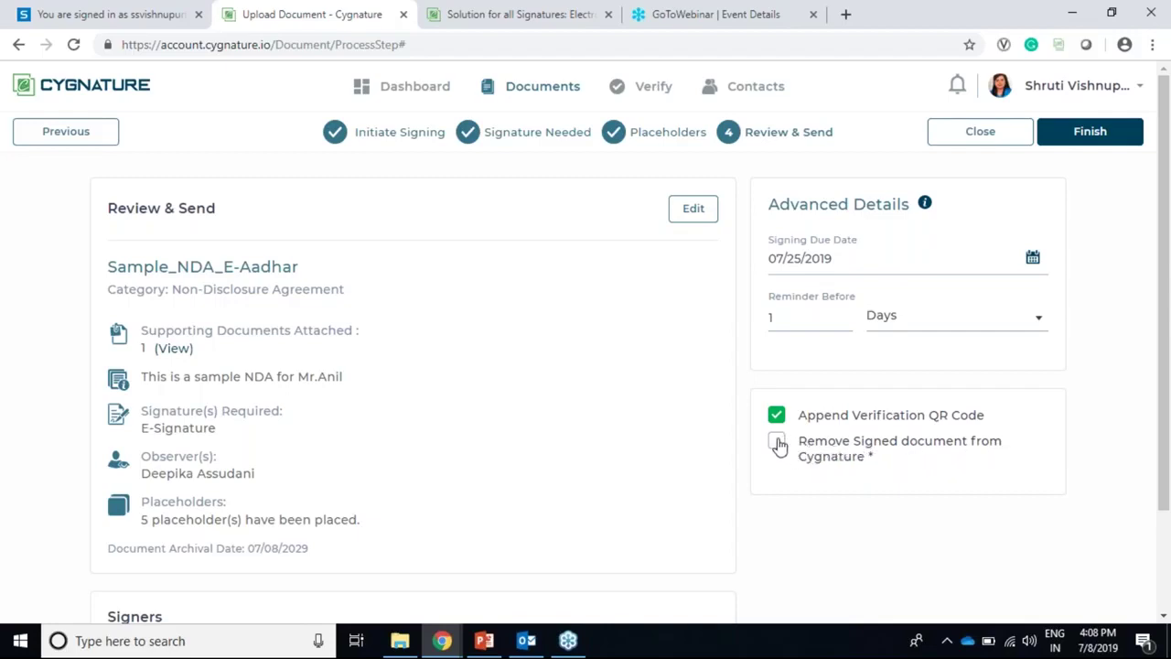
pyautogui.click(776, 442)
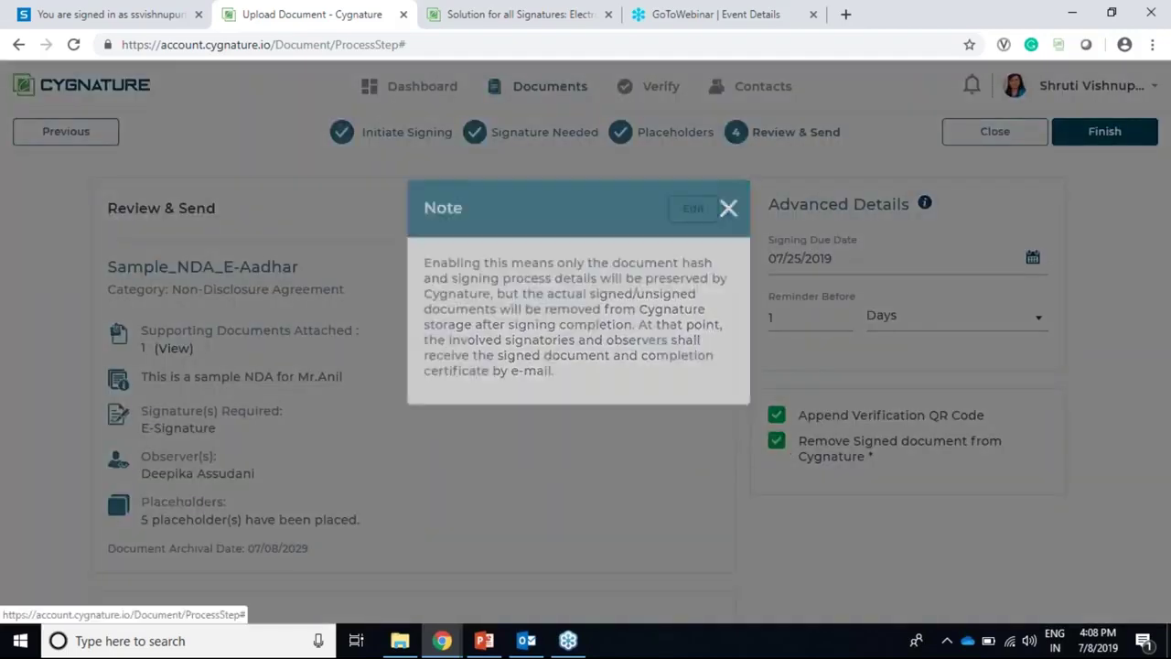
pyautogui.click(782, 447)
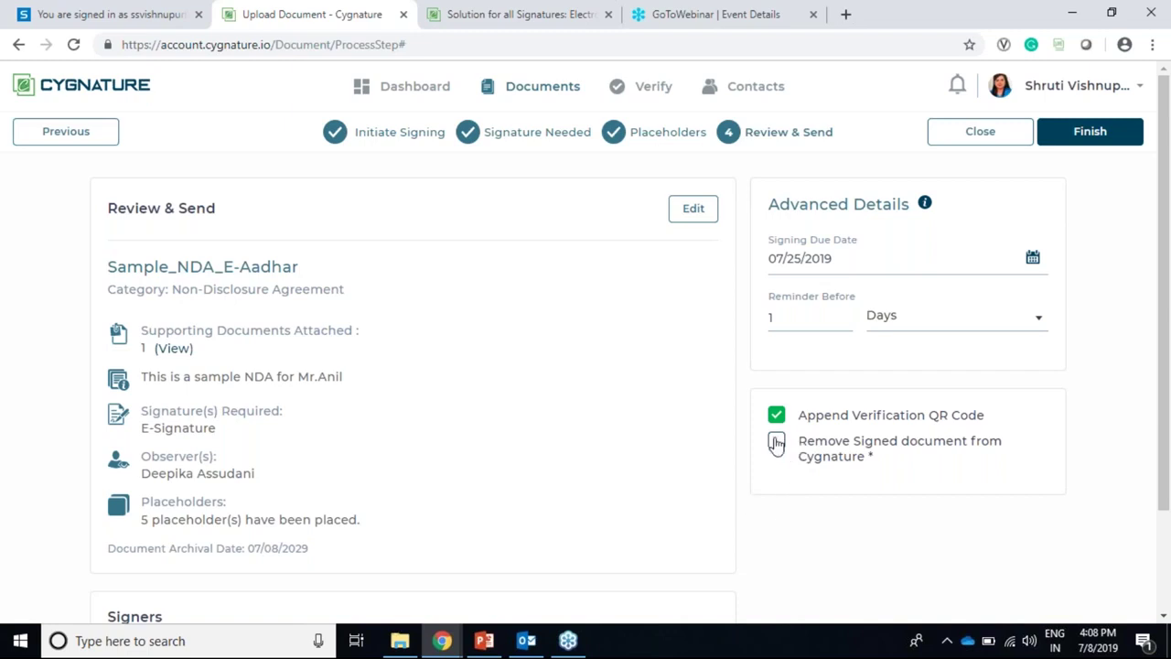
pyautogui.scroll(-3, 521, 346)
pyautogui.scroll(2, 395, 336)
# Step: Finish sending Sample_NDA_E-Aadhar and review its Details page signers, history and due date
pyautogui.click(1089, 133)
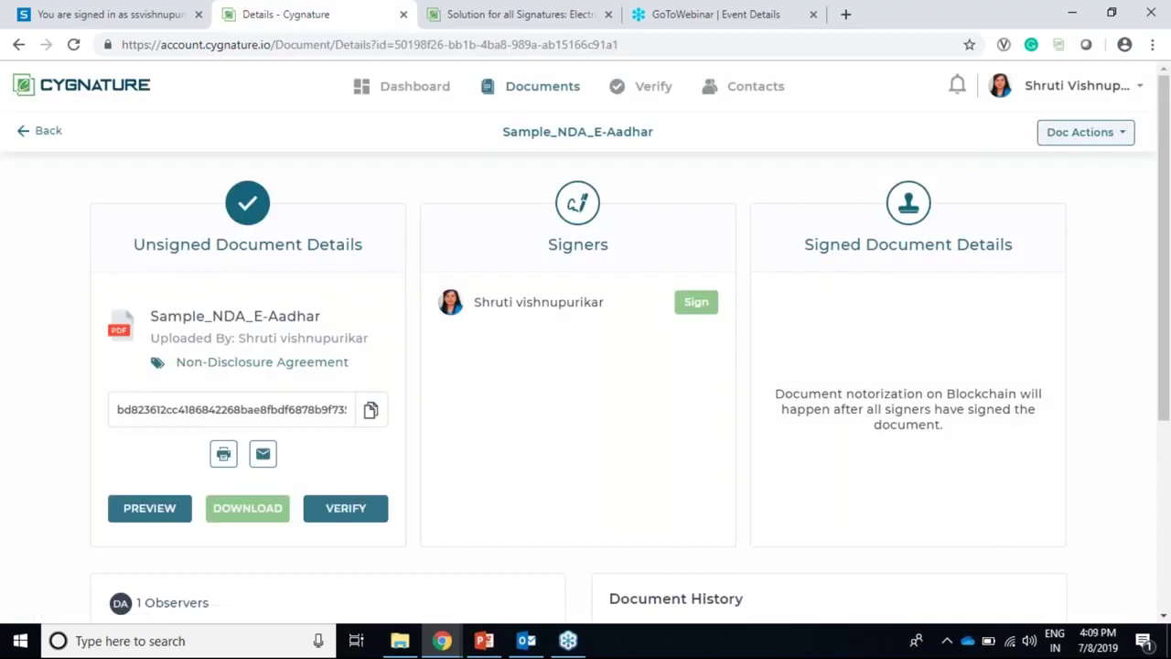
pyautogui.scroll(-3, 596, 243)
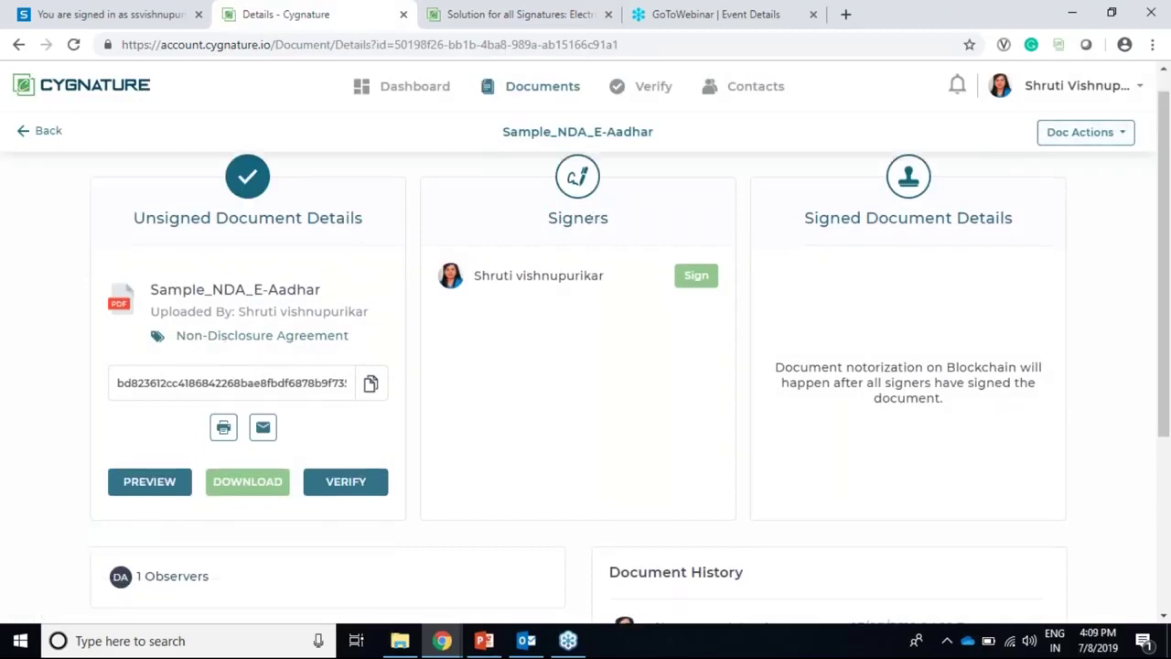
pyautogui.scroll(2, 603, 236)
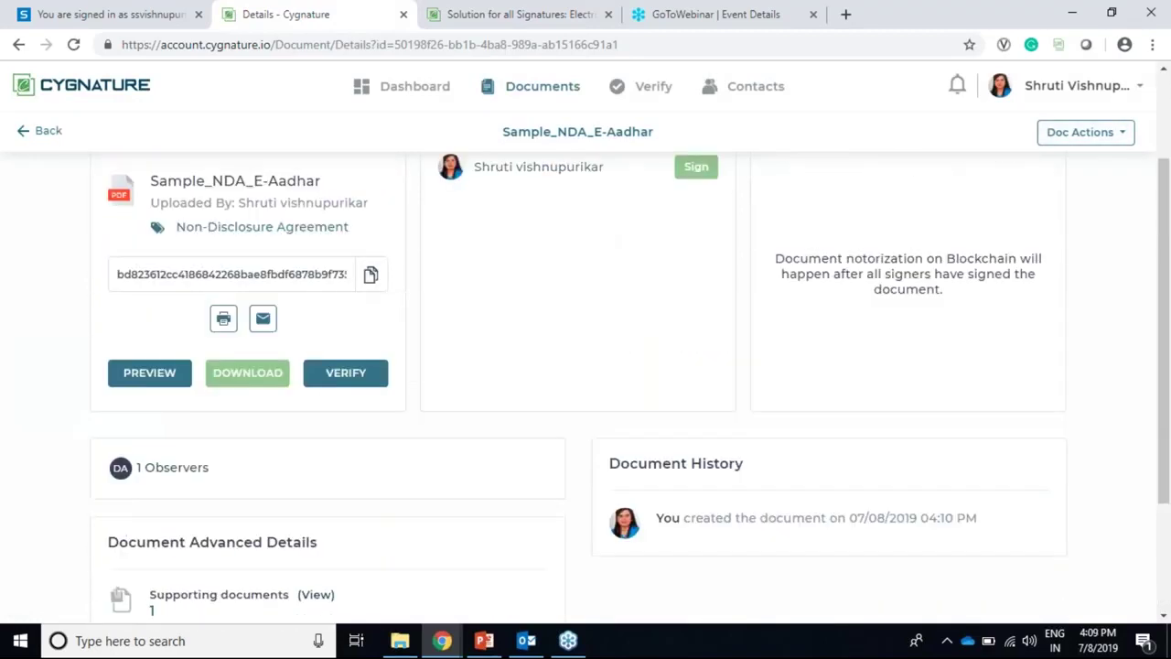
pyautogui.scroll(1, 622, 229)
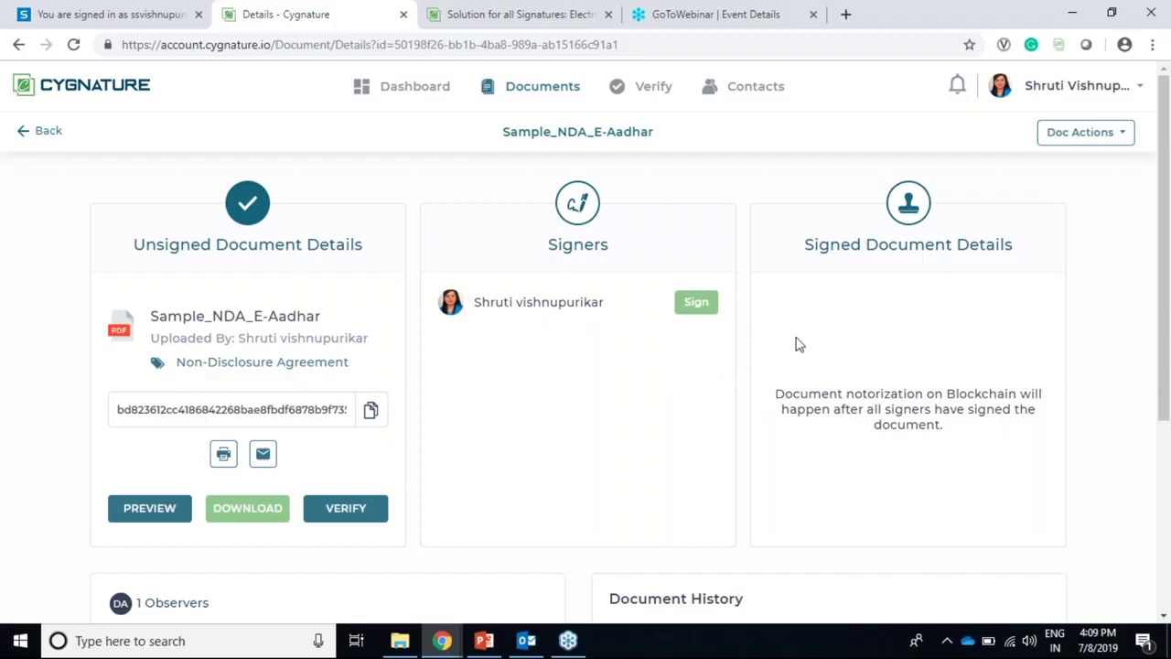
pyautogui.moveTo(478, 311)
pyautogui.scroll(-3, 686, 412)
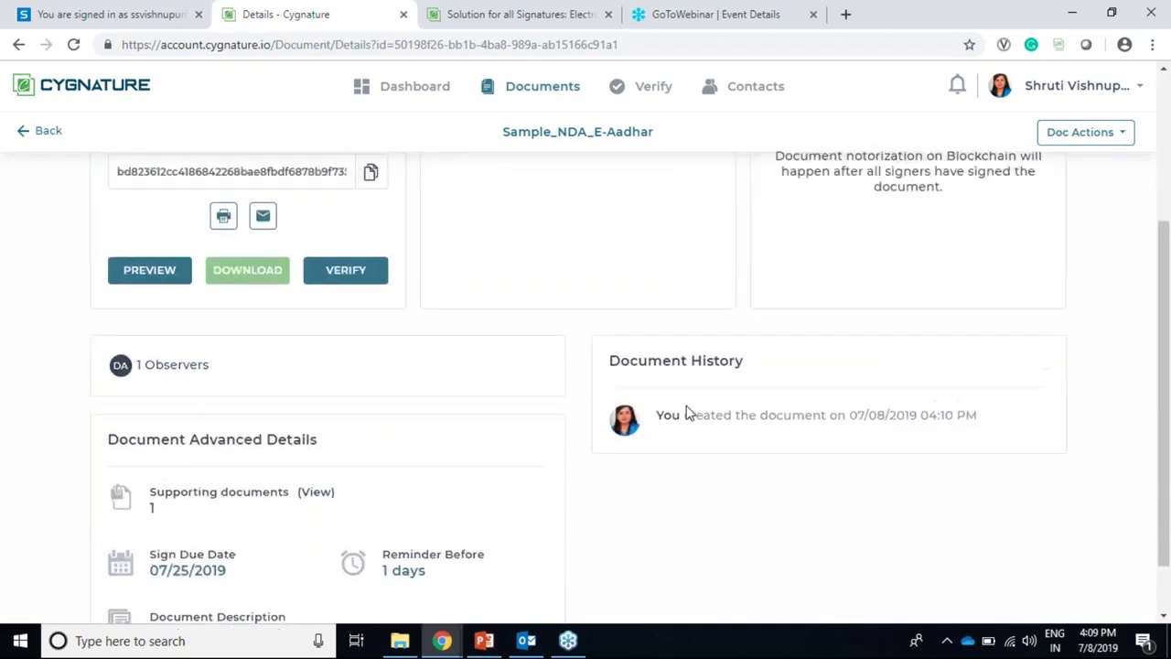
pyautogui.scroll(2, 641, 419)
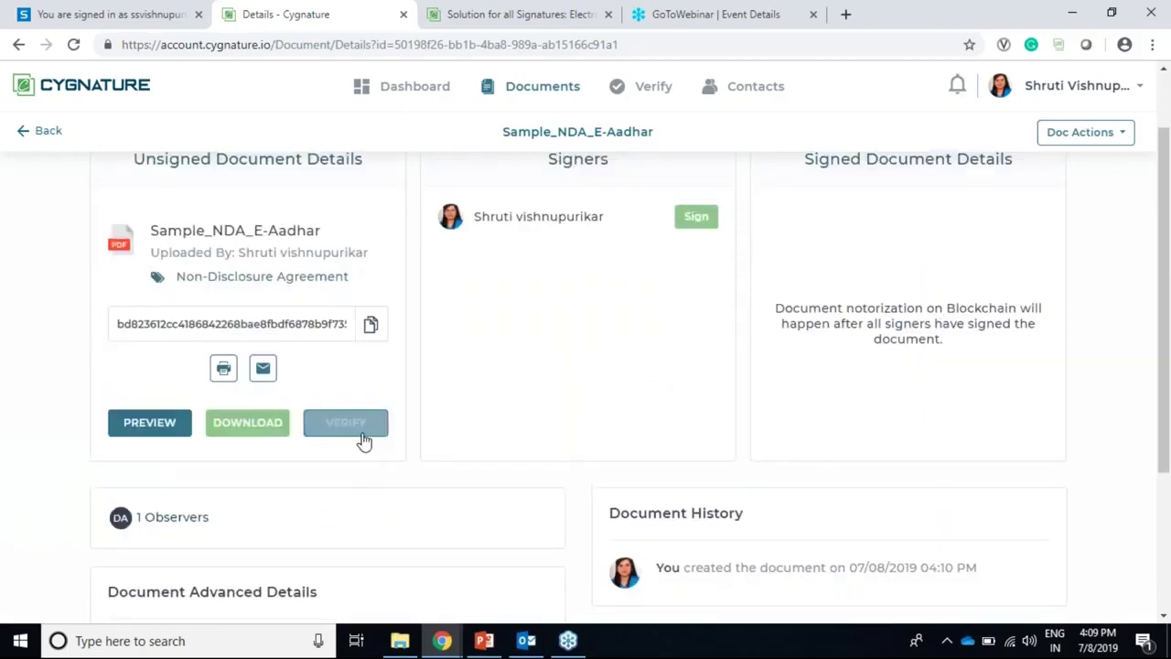
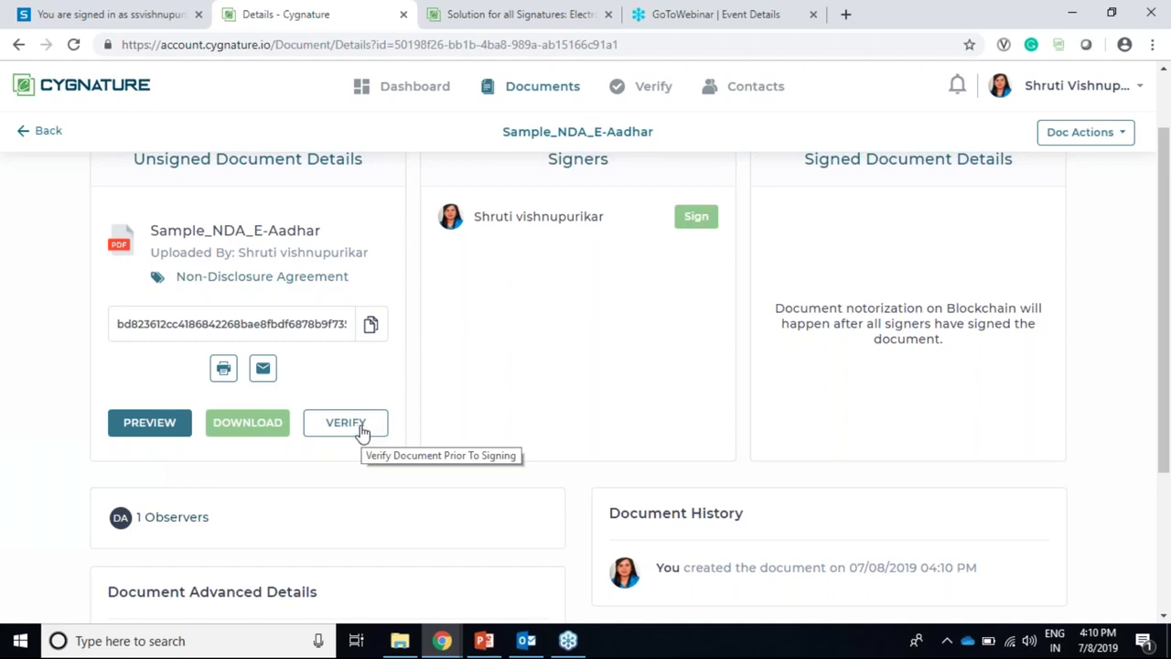
# Step: Upload the local Sample_NDA_E-Aadhar file in VERIFY to compare it against the unsigned document
pyautogui.click(345, 422)
pyautogui.click(481, 375)
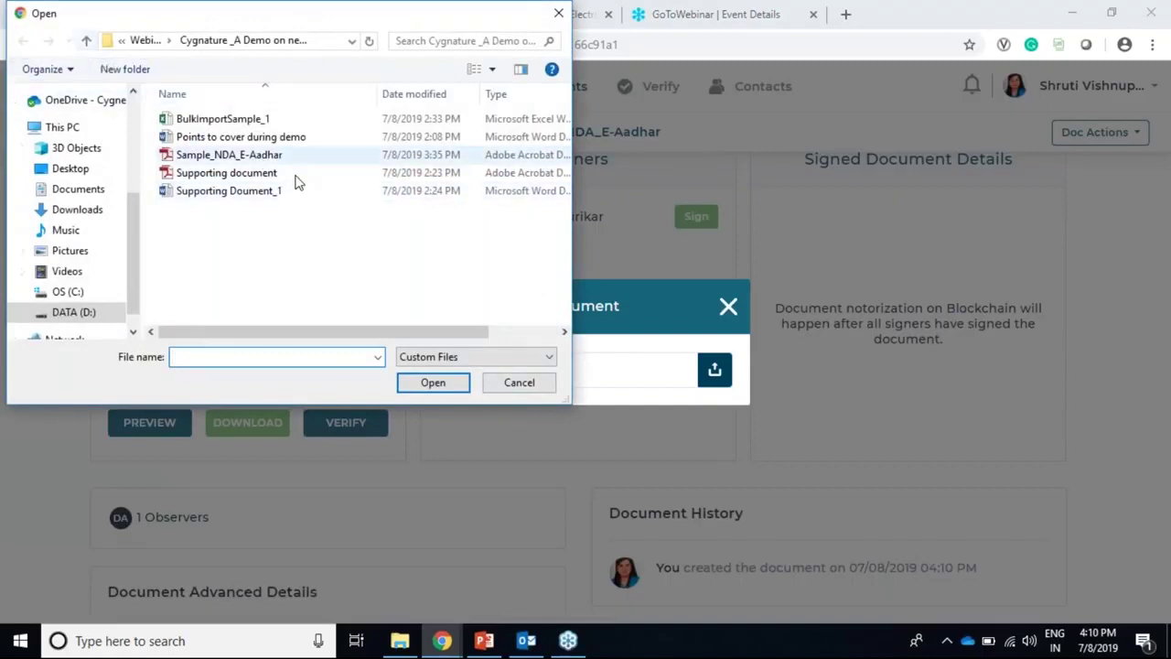
pyautogui.click(287, 156)
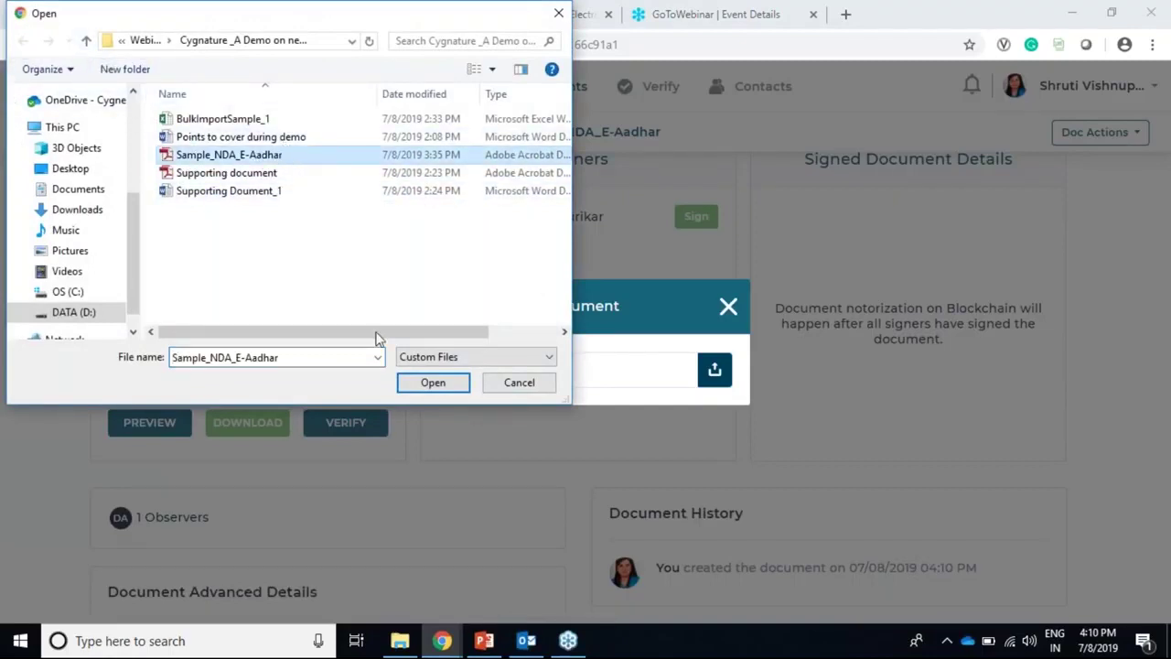
pyautogui.click(434, 383)
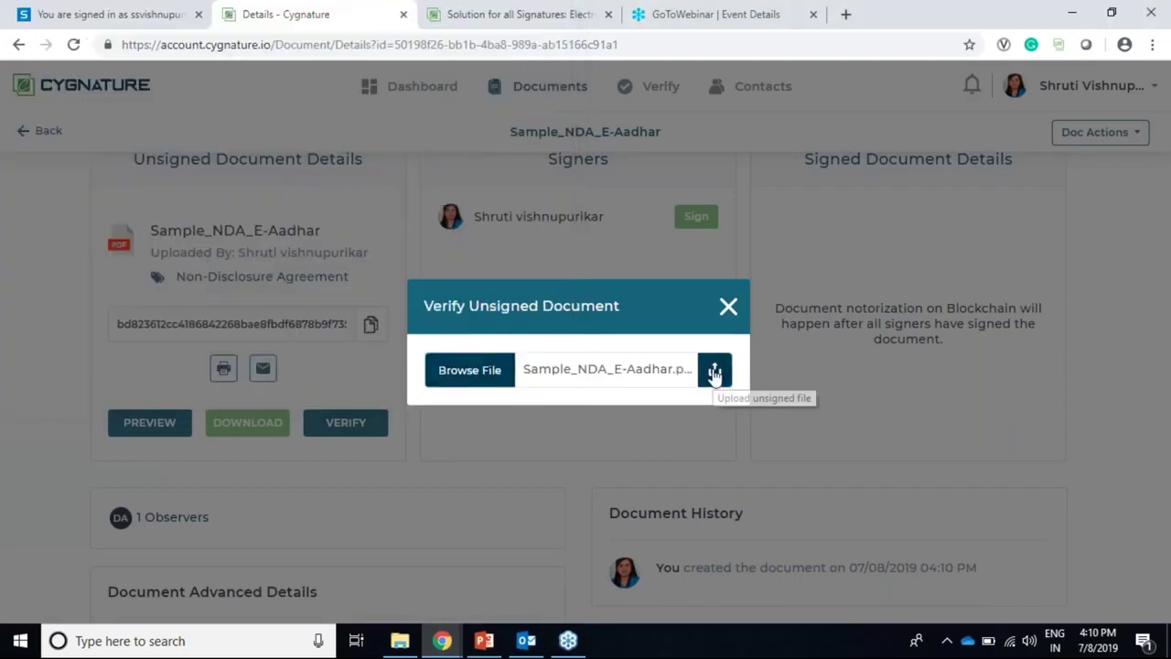
pyautogui.click(714, 371)
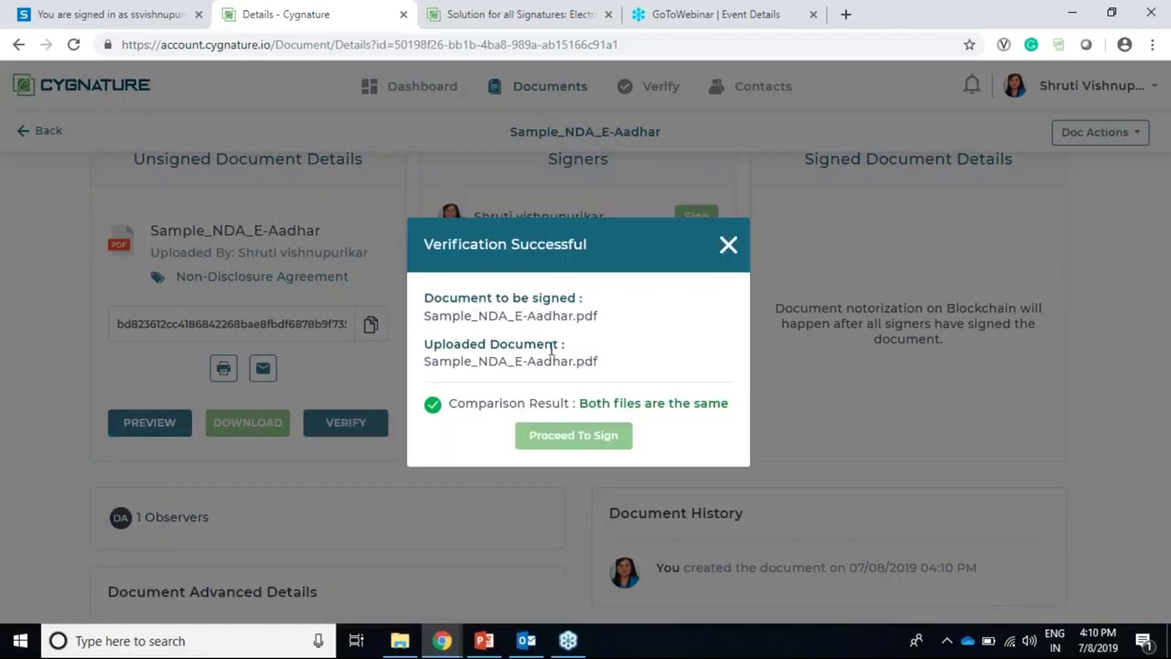
# Step: Review the matching document and uploaded file names, then proceed to sign the NDA
pyautogui.moveTo(427, 298); pyautogui.dragTo(601, 315)
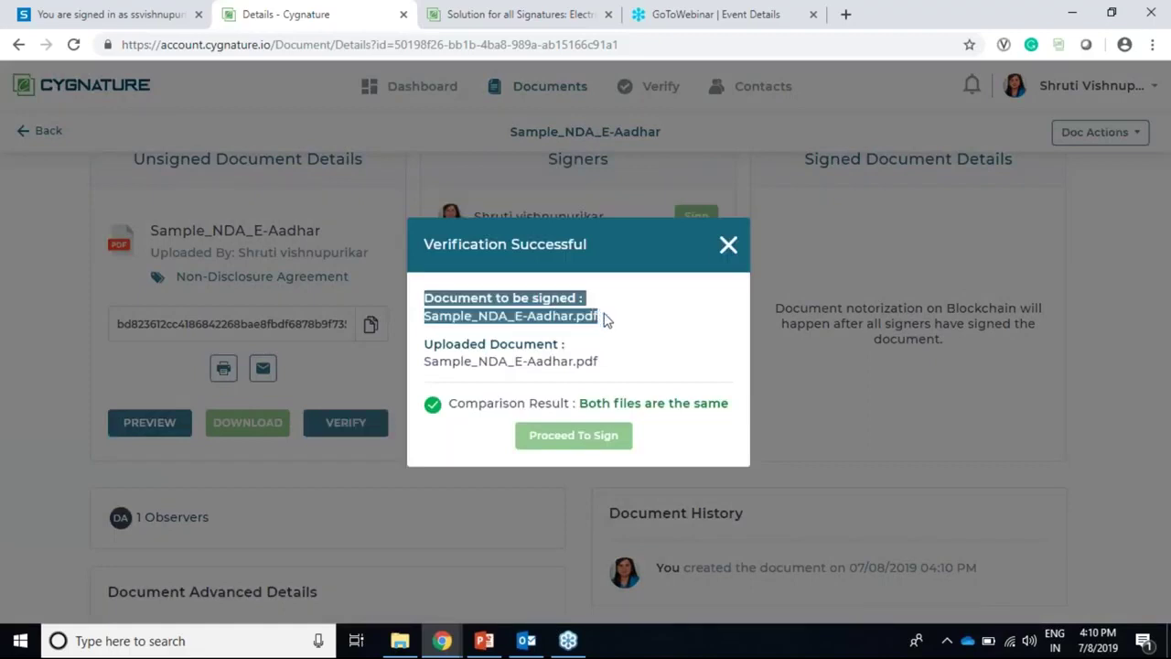
pyautogui.moveTo(425, 344); pyautogui.dragTo(601, 364)
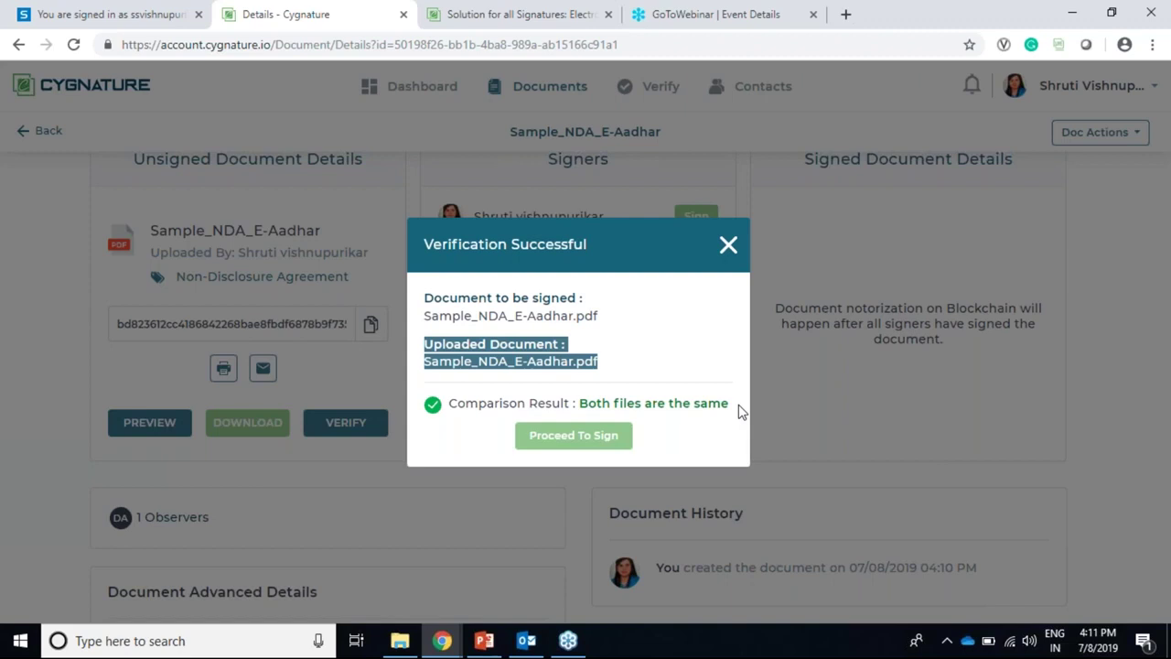
pyautogui.click(560, 447)
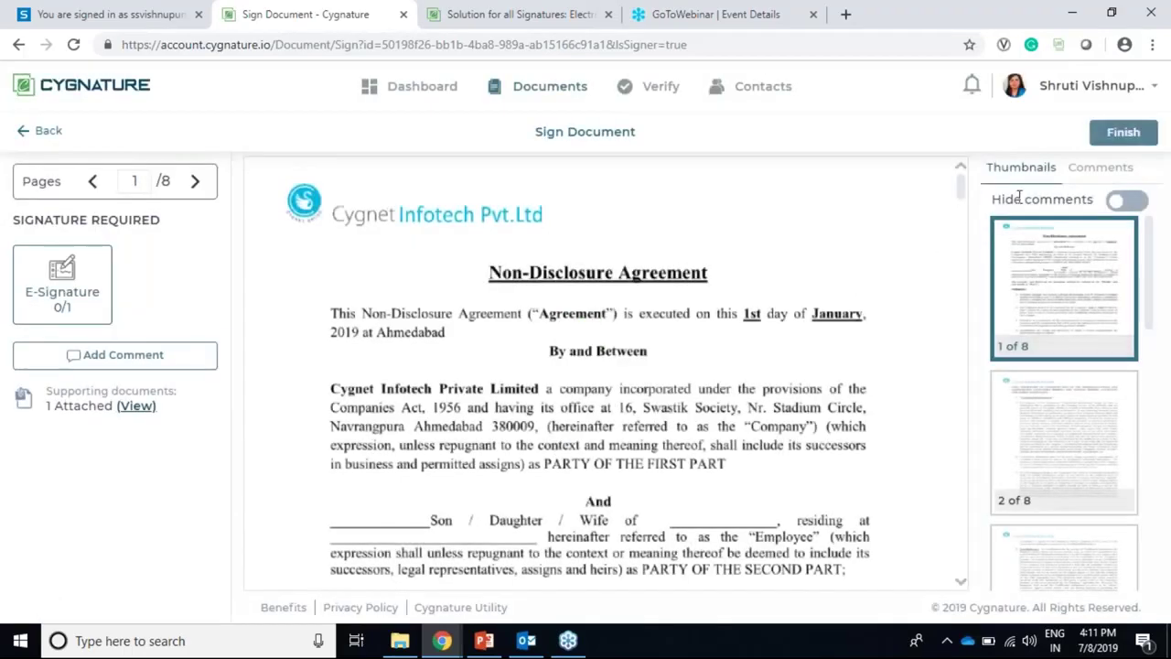
# Step: Jump to page 8 via the thumbnails and place the e-signature in the employee Name box
pyautogui.click(1102, 169)
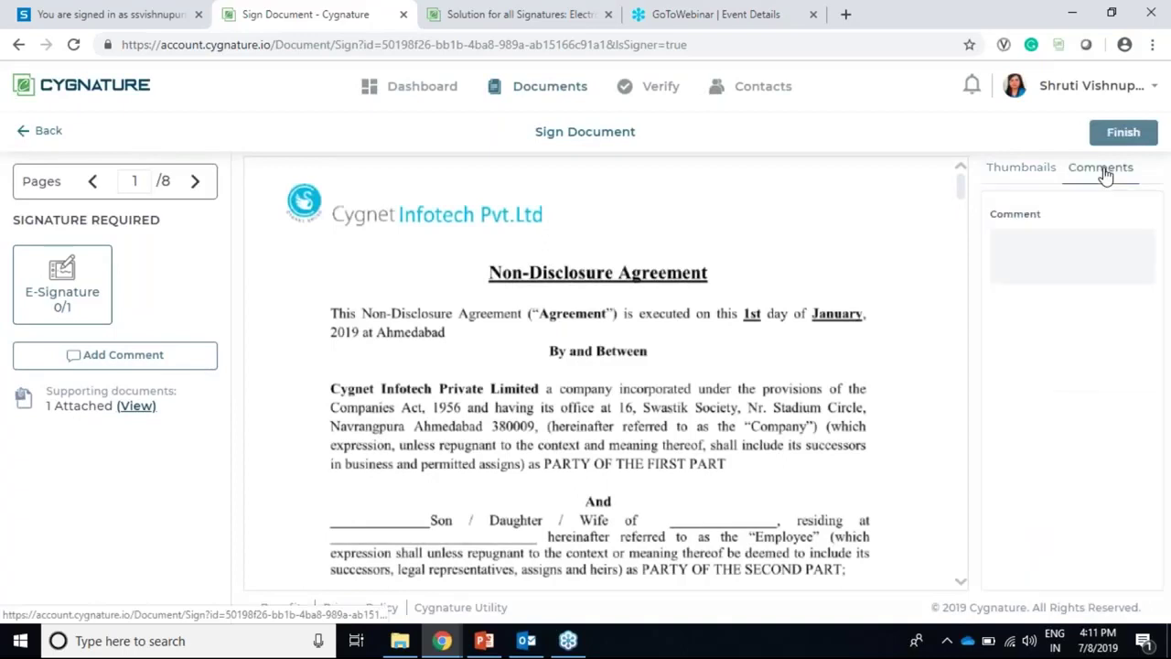
pyautogui.click(1024, 181)
pyautogui.scroll(-8, 1089, 384)
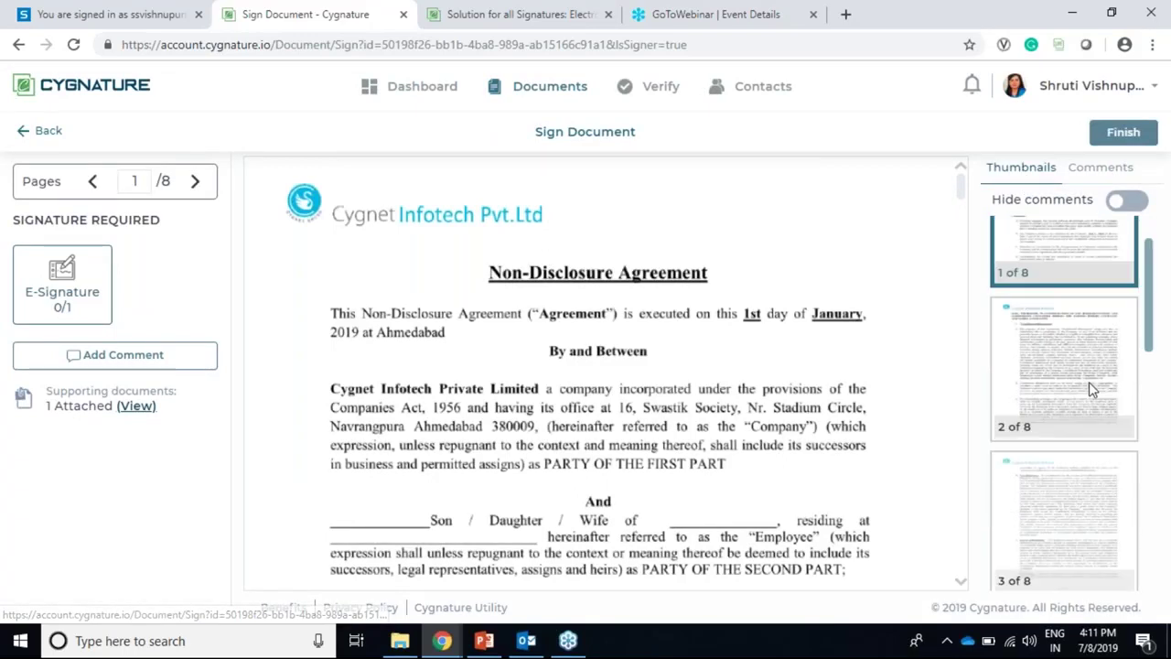
pyautogui.scroll(-1, 1093, 394)
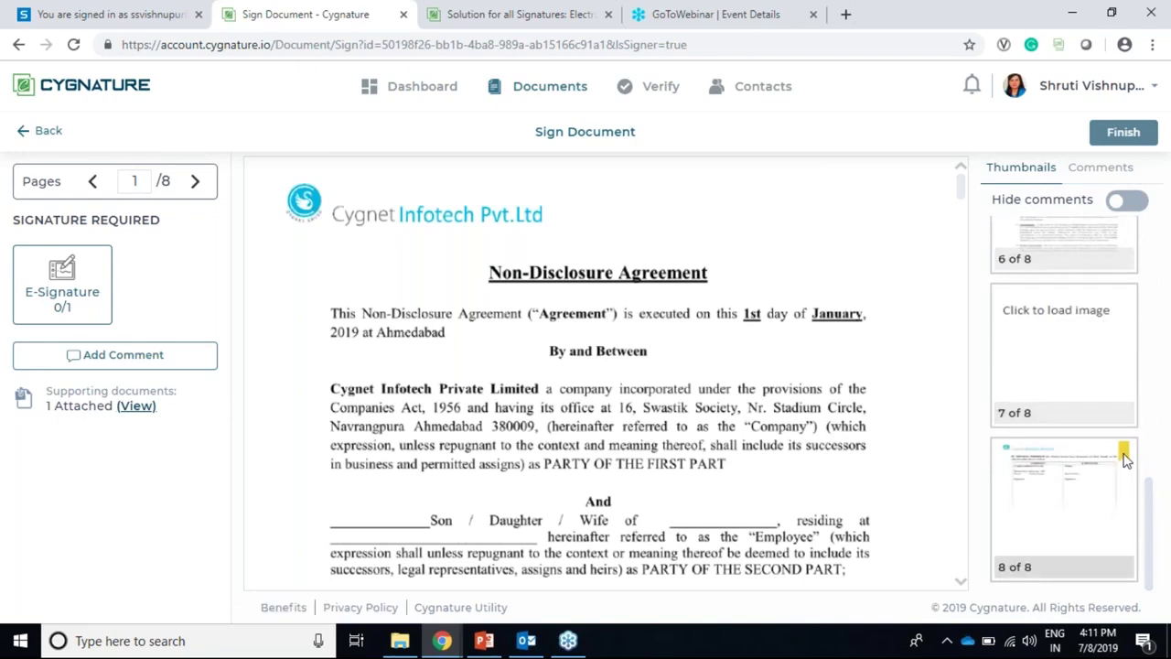
pyautogui.click(1125, 459)
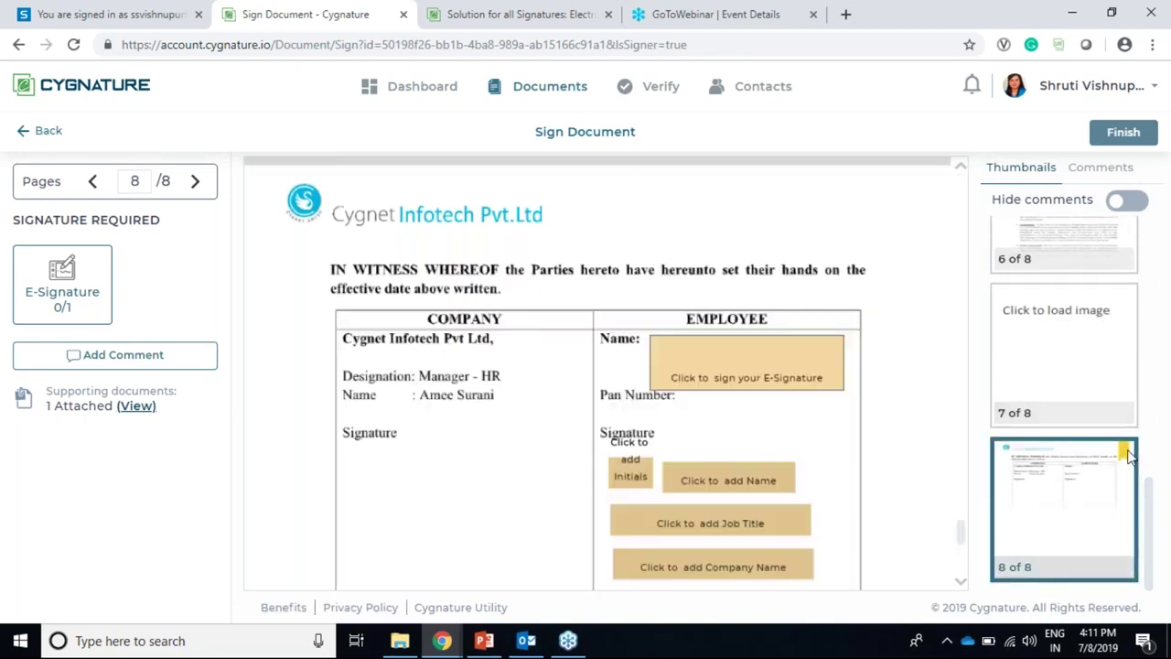
pyautogui.scroll(7, 1079, 359)
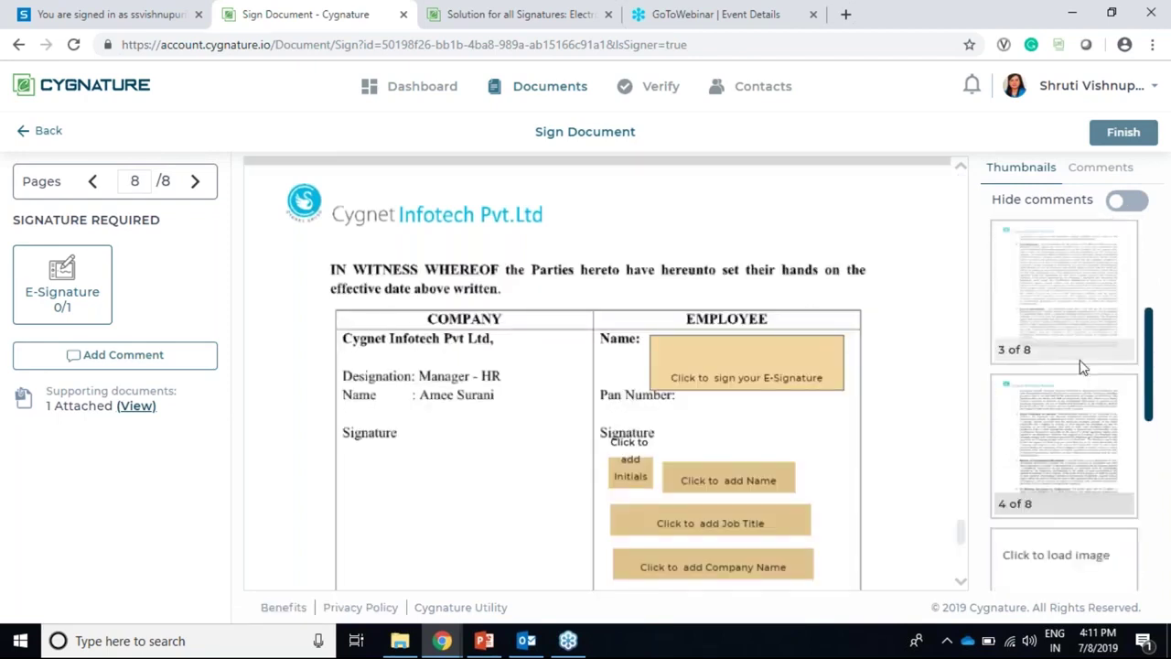
pyautogui.scroll(-3, 1070, 384)
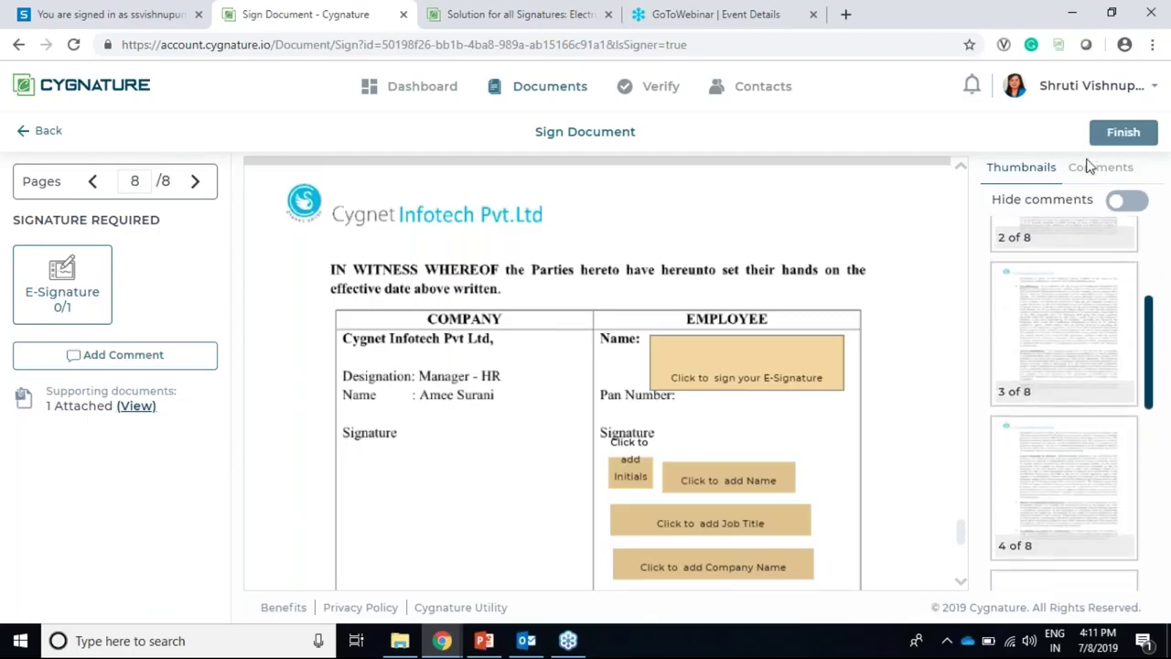
pyautogui.click(1088, 174)
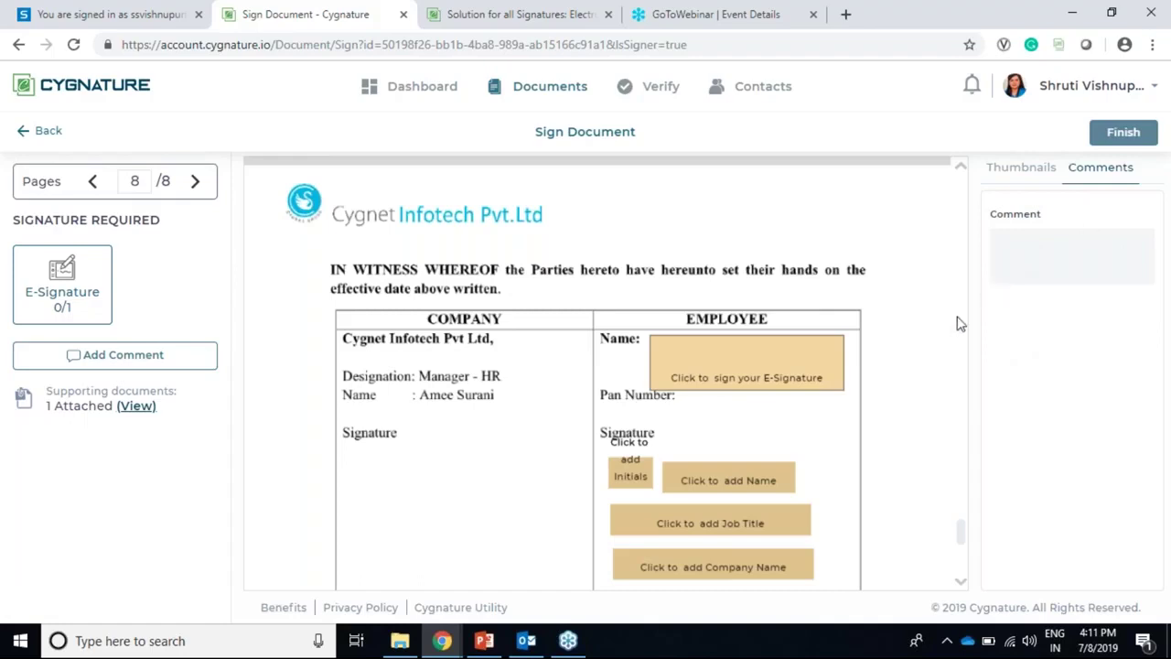
pyautogui.click(745, 375)
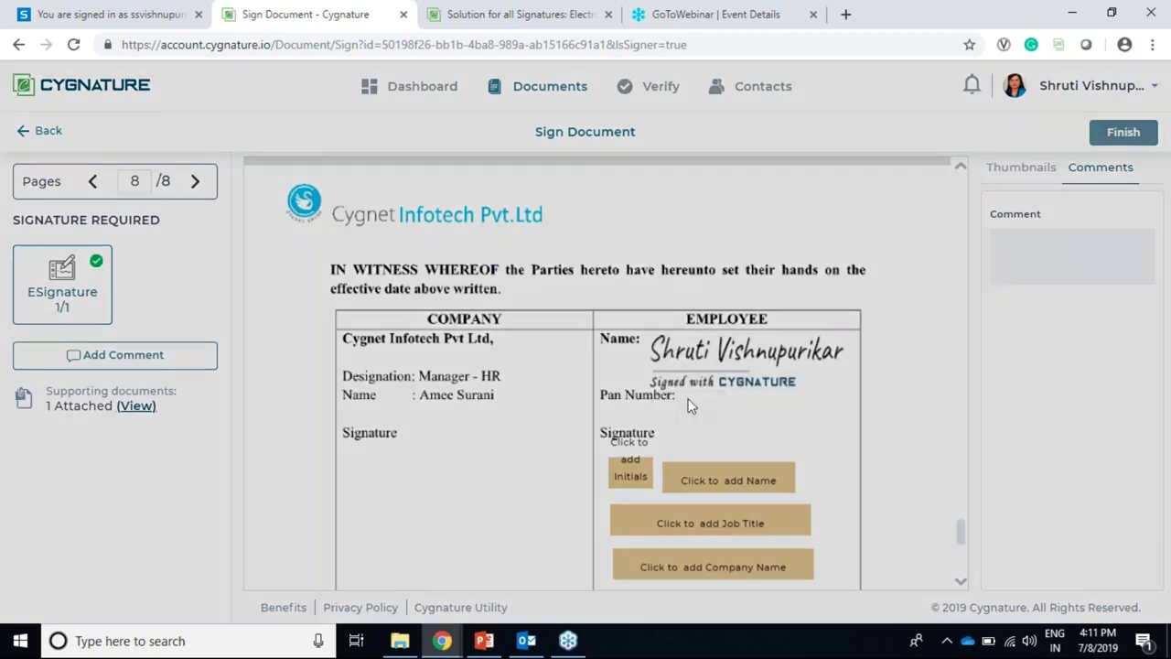
# Step: Replace the employee signature with a hand-drawn one in blue ink
pyautogui.click(693, 389)
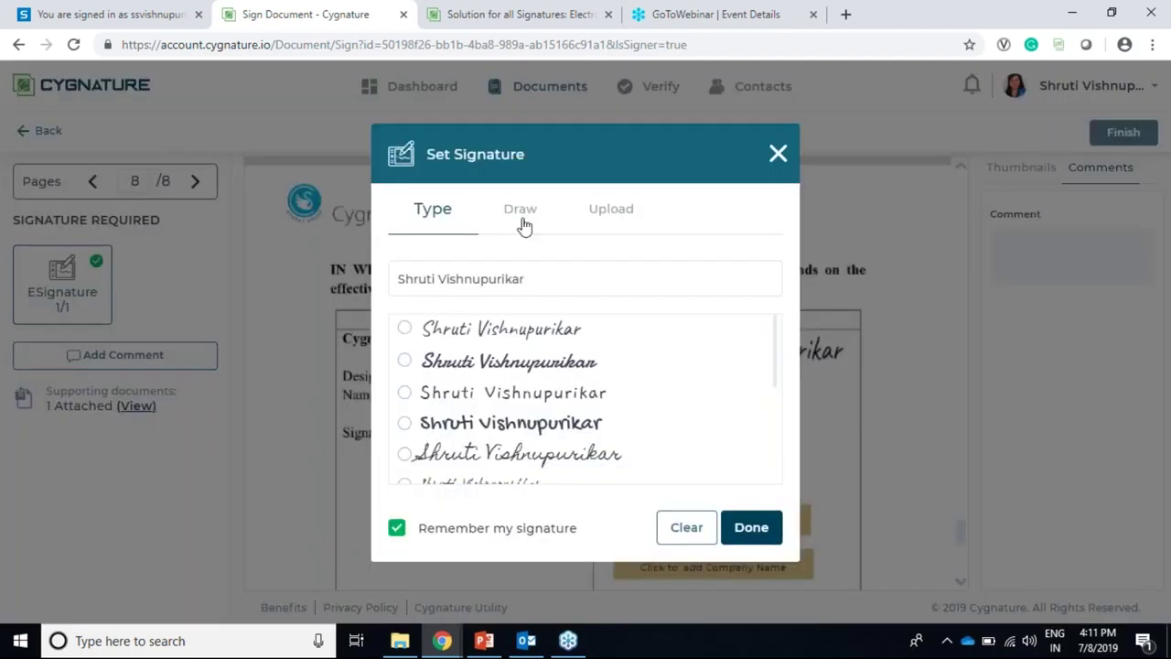
pyautogui.click(523, 217)
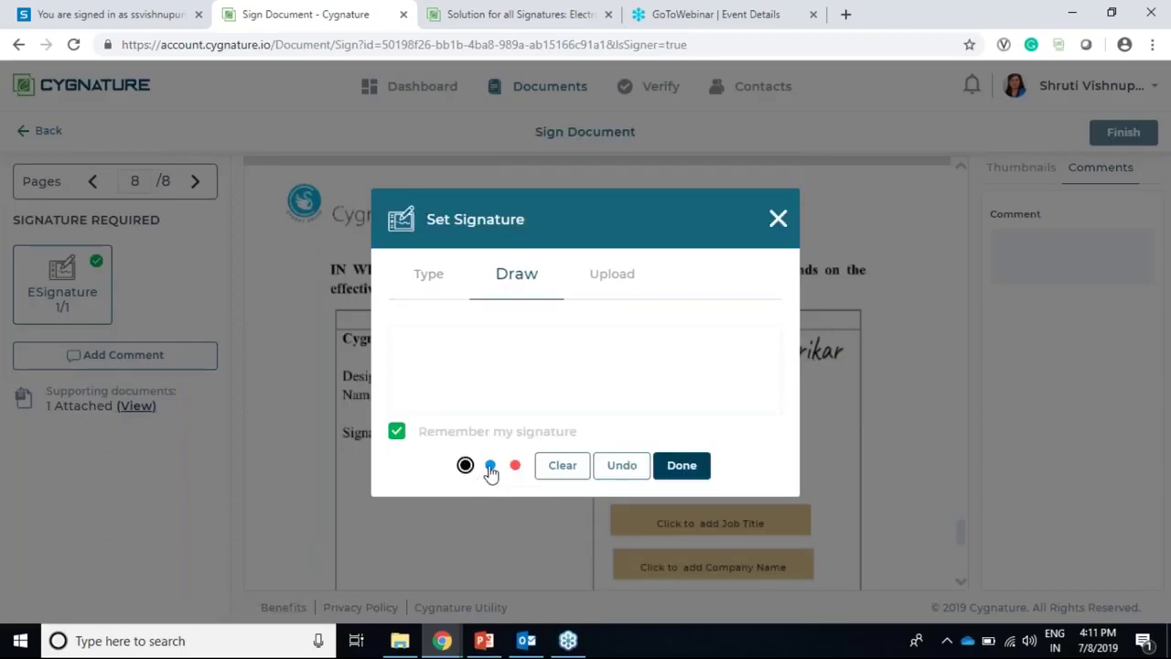
pyautogui.click(490, 467)
pyautogui.click(513, 467)
pyautogui.click(491, 466)
pyautogui.moveTo(483, 333)
pyautogui.mouseDown()
pyautogui.moveTo(540, 335)
pyautogui.moveTo(534, 389)
pyautogui.moveTo(530, 359)
pyautogui.moveTo(560, 364)
pyautogui.mouseUp()
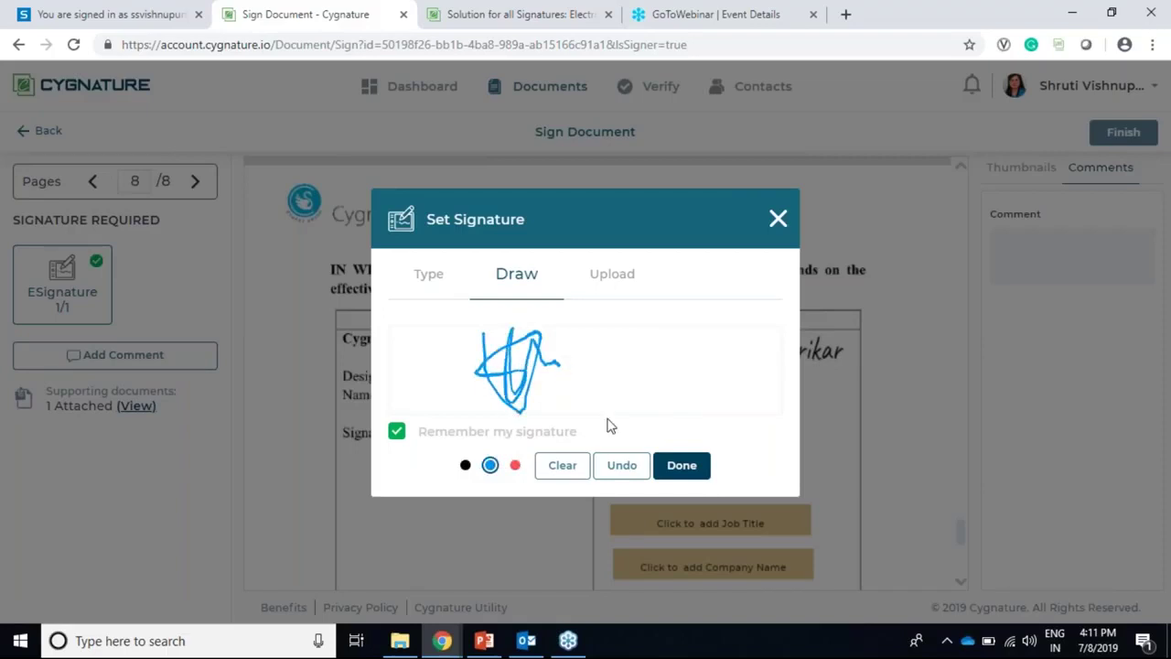
pyautogui.click(681, 467)
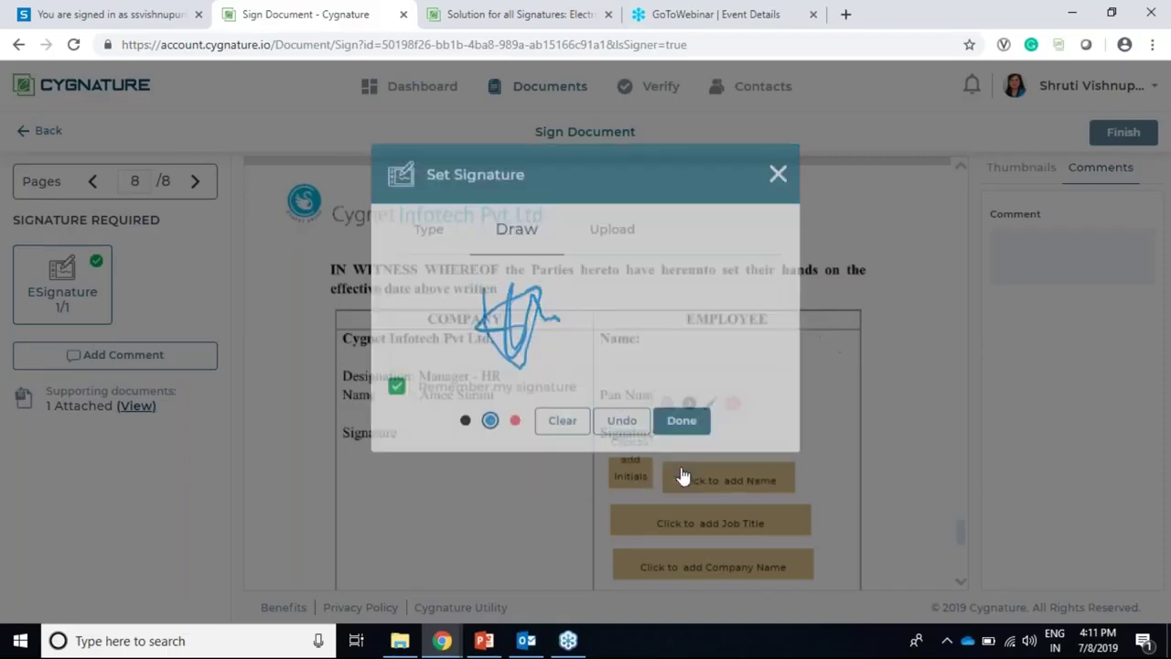
# Step: Add SV initials and the handwritten name, both in the second style
pyautogui.click(630, 479)
pyautogui.click(447, 330)
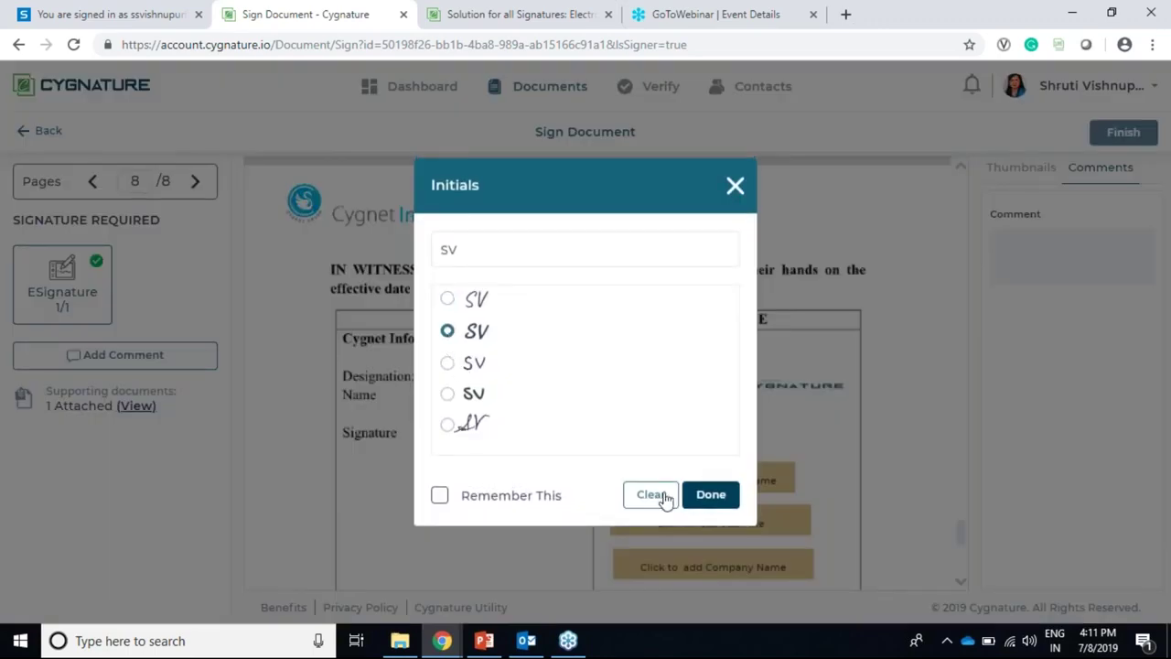
pyautogui.click(710, 486)
pyautogui.click(704, 480)
pyautogui.click(486, 331)
pyautogui.click(713, 501)
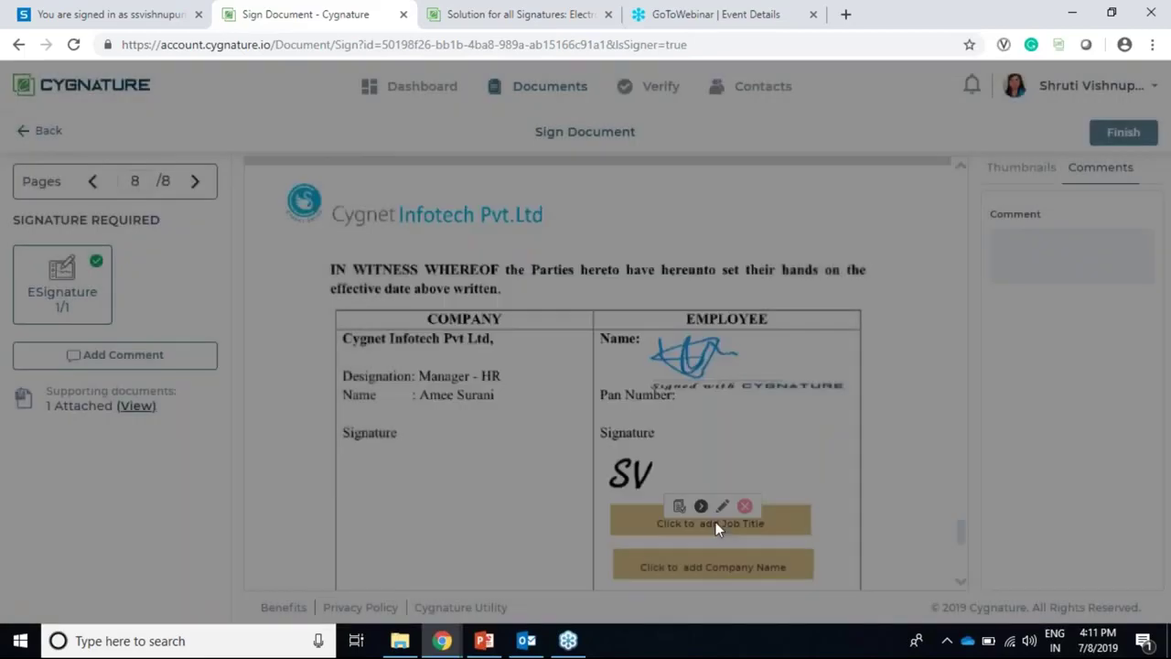
# Step: Enter job title Marketing Manager and company Cygnet Infotech, then submit the document
pyautogui.click(709, 522)
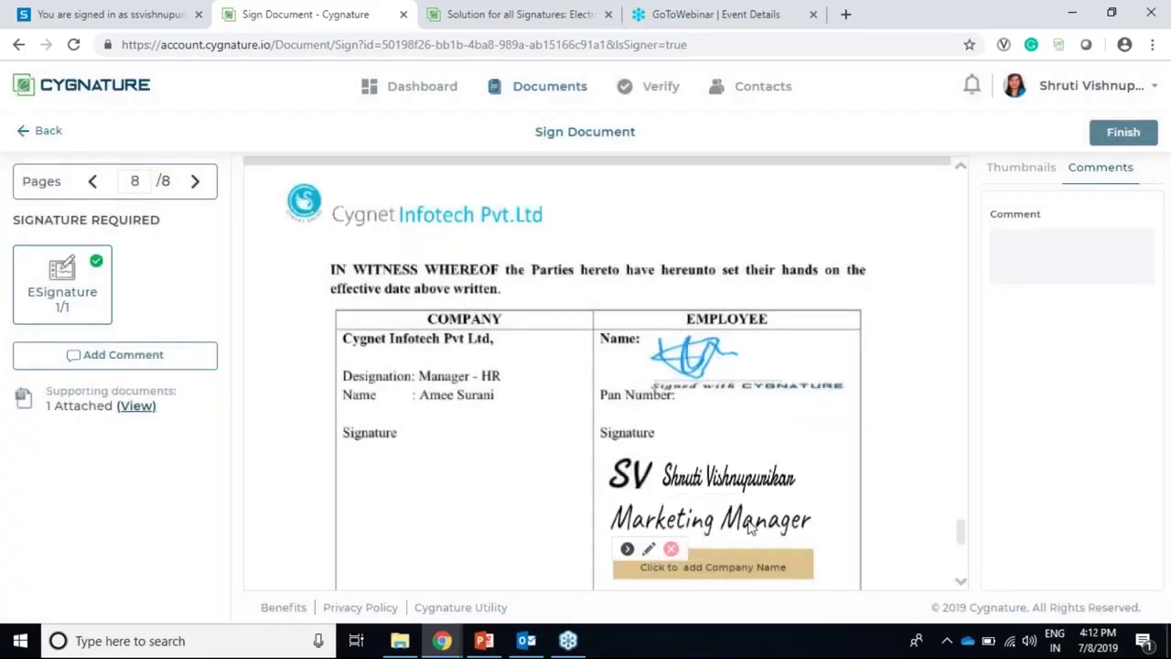
pyautogui.scroll(-4, 750, 526)
pyautogui.scroll(4, 747, 332)
pyautogui.scroll(2, 933, 525)
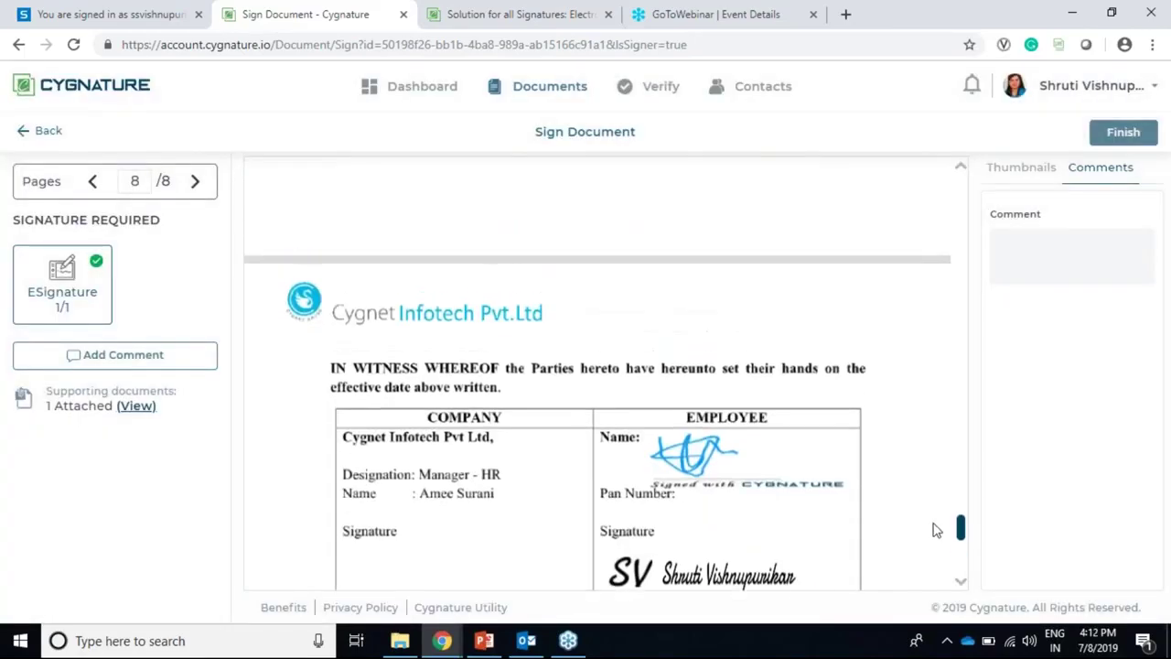
pyautogui.scroll(-3, 959, 526)
pyautogui.click(748, 476)
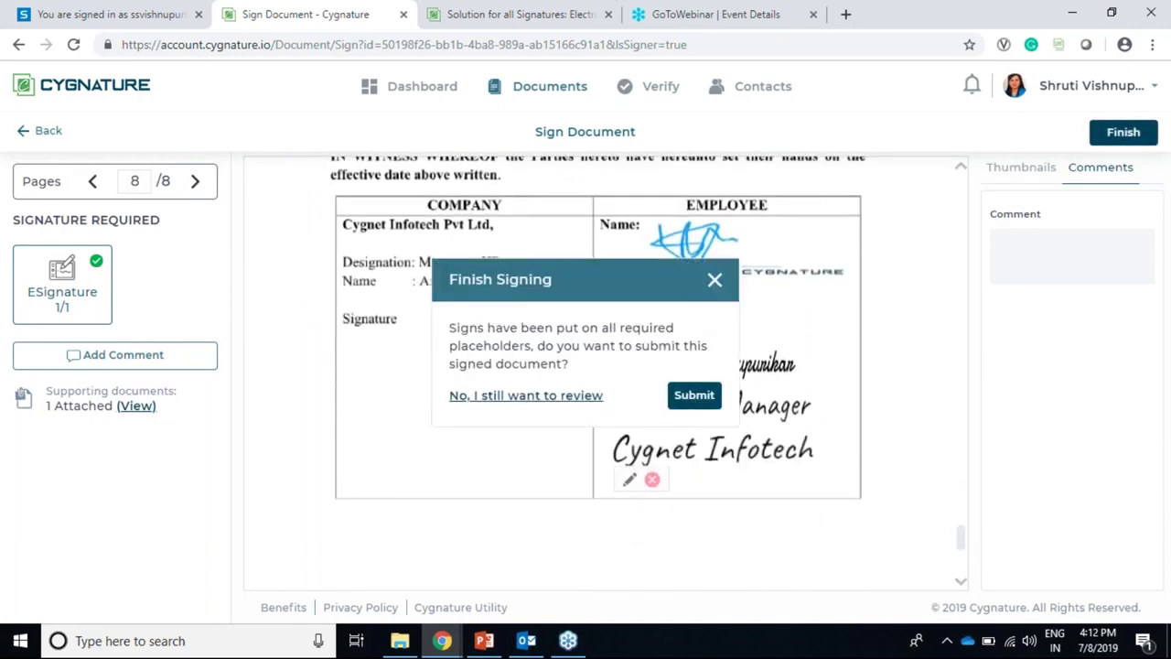
pyautogui.click(694, 395)
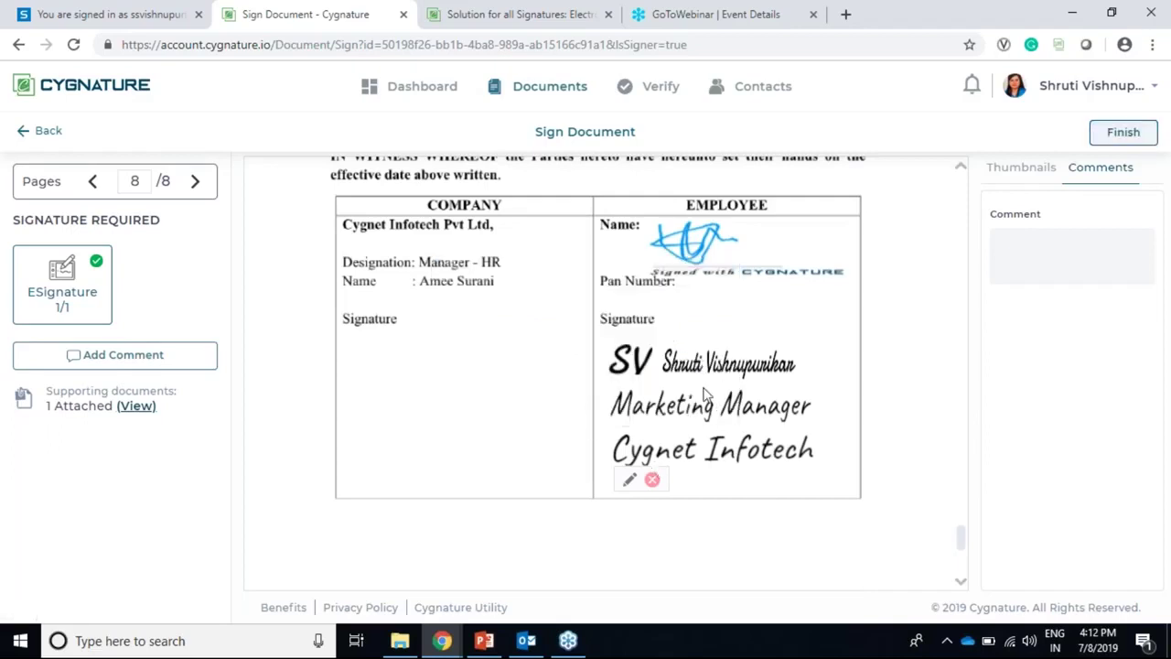
pyautogui.scroll(3, 701, 392)
pyautogui.scroll(-4, 873, 437)
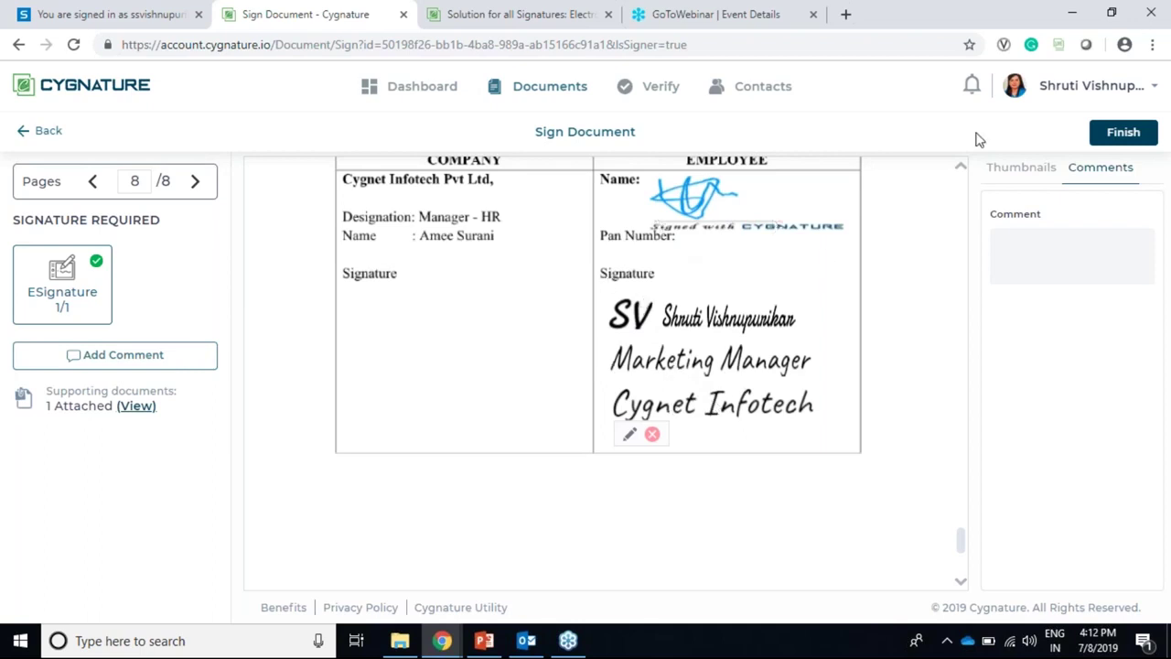
# Step: Finish signing, reviewing the private-key, hash, blockchain timestamp and secure storage steps
pyautogui.click(1110, 139)
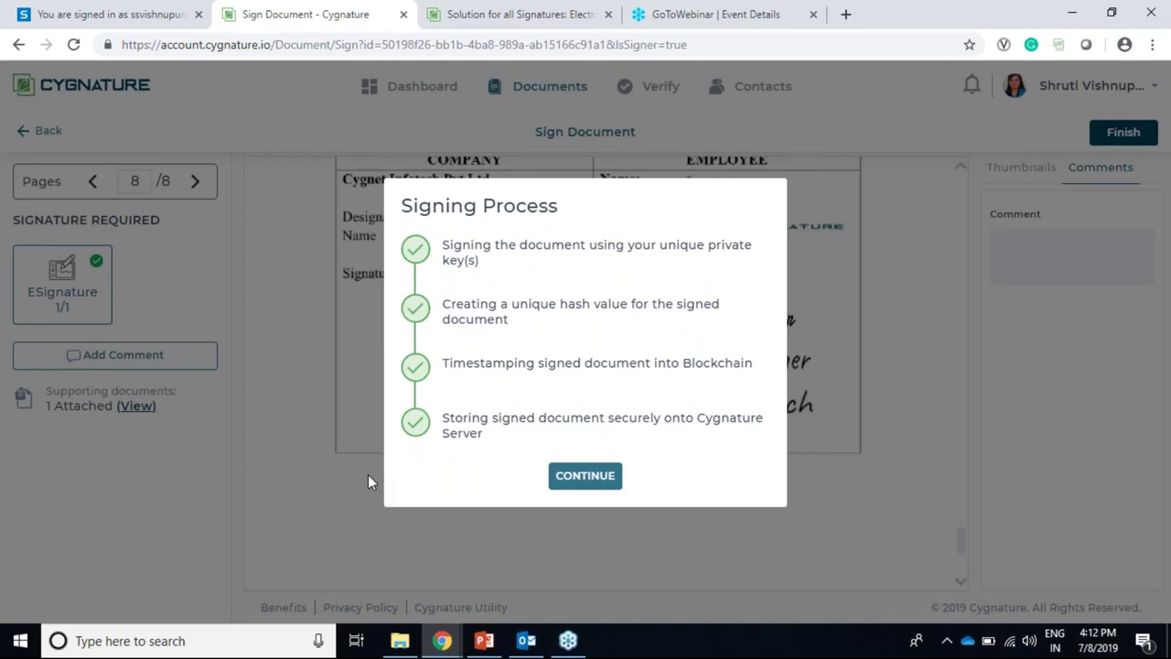
pyautogui.click(569, 478)
pyautogui.moveTo(445, 244); pyautogui.dragTo(488, 272)
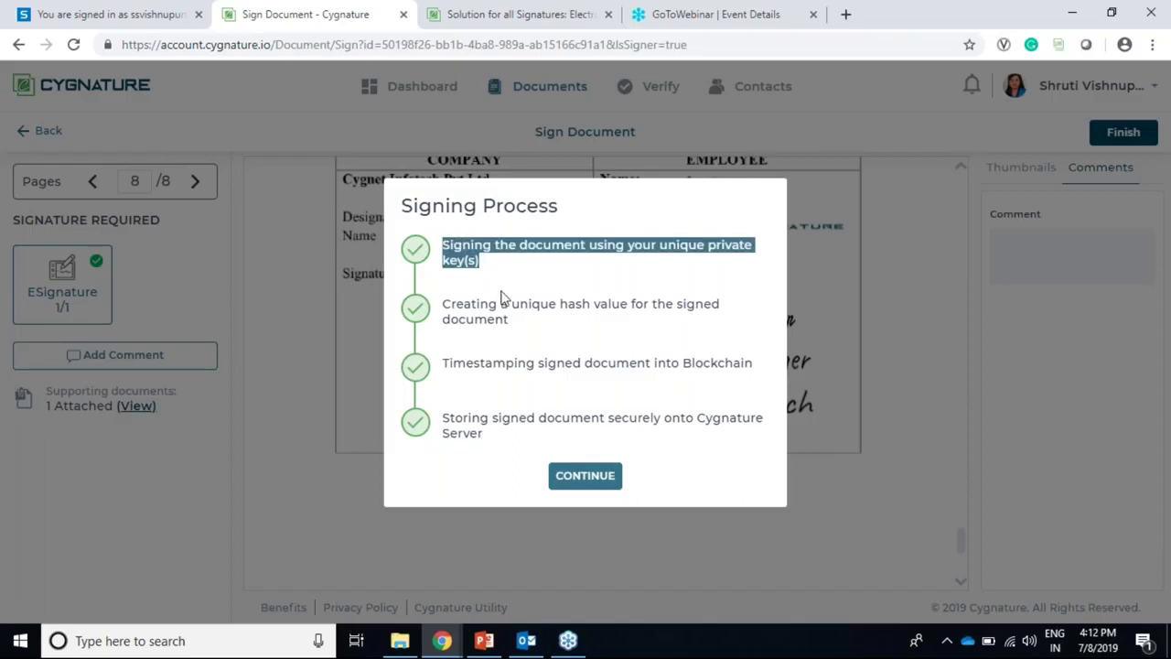
pyautogui.moveTo(444, 311); pyautogui.dragTo(526, 325)
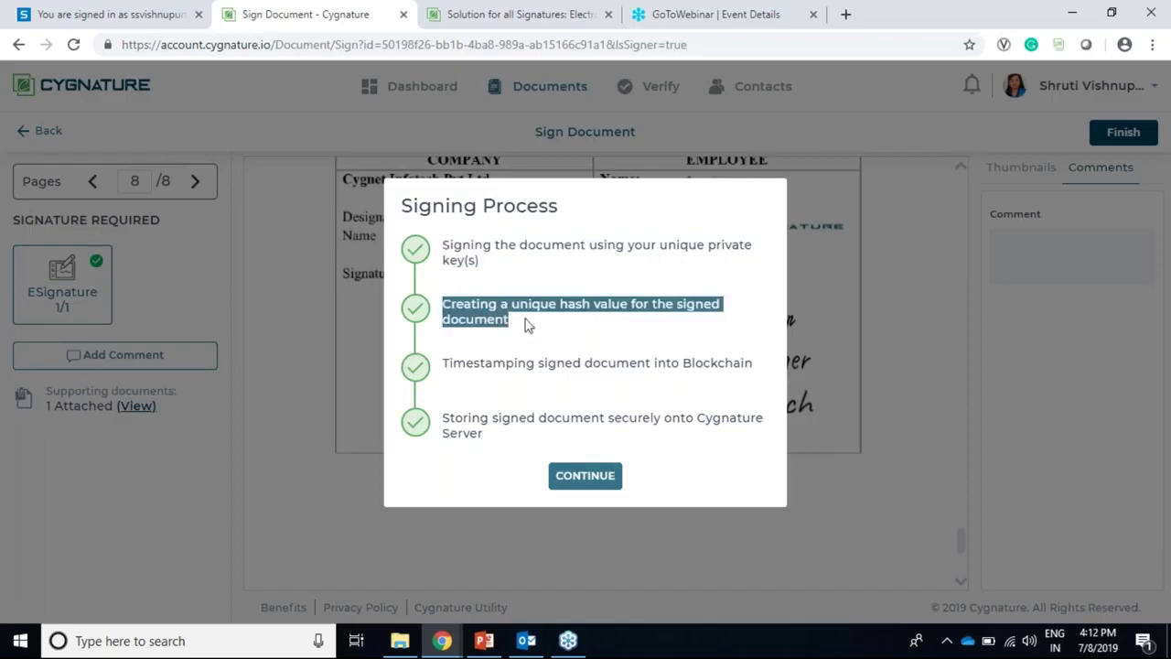
pyautogui.moveTo(446, 363); pyautogui.dragTo(655, 362)
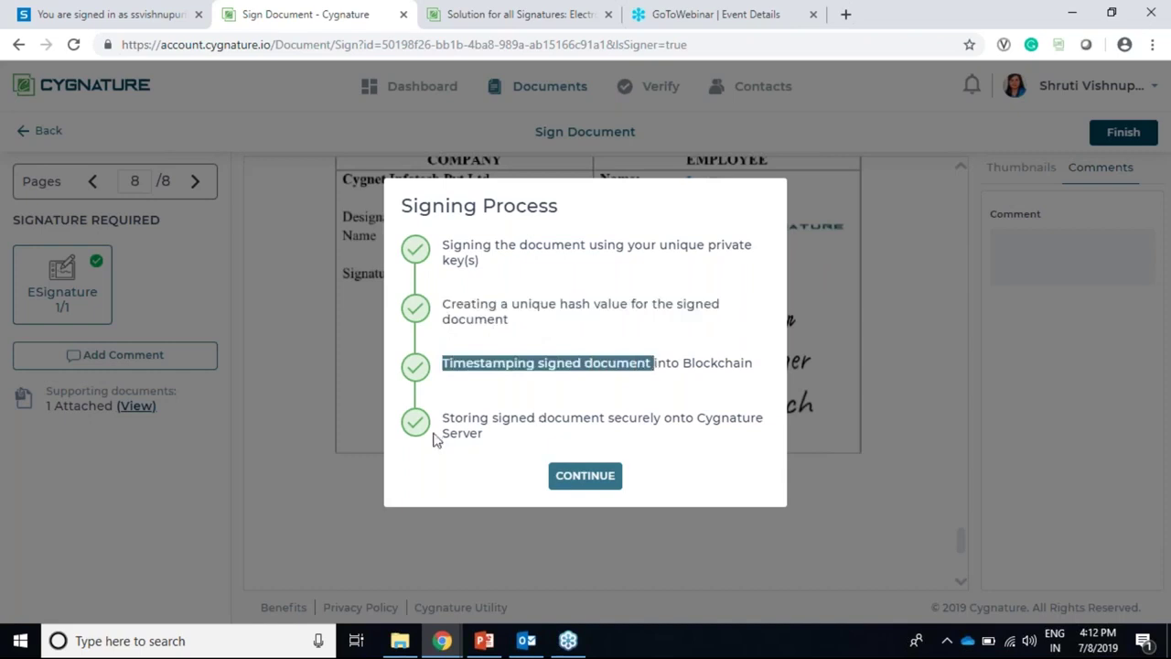
pyautogui.moveTo(445, 417); pyautogui.dragTo(522, 438)
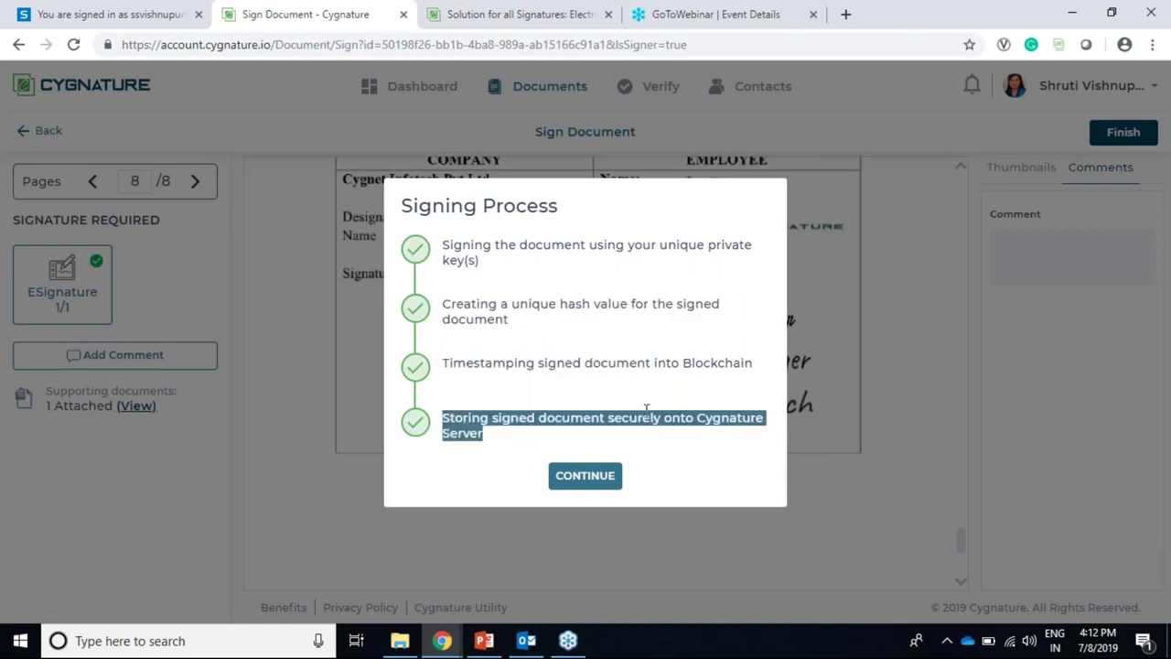
pyautogui.click(604, 480)
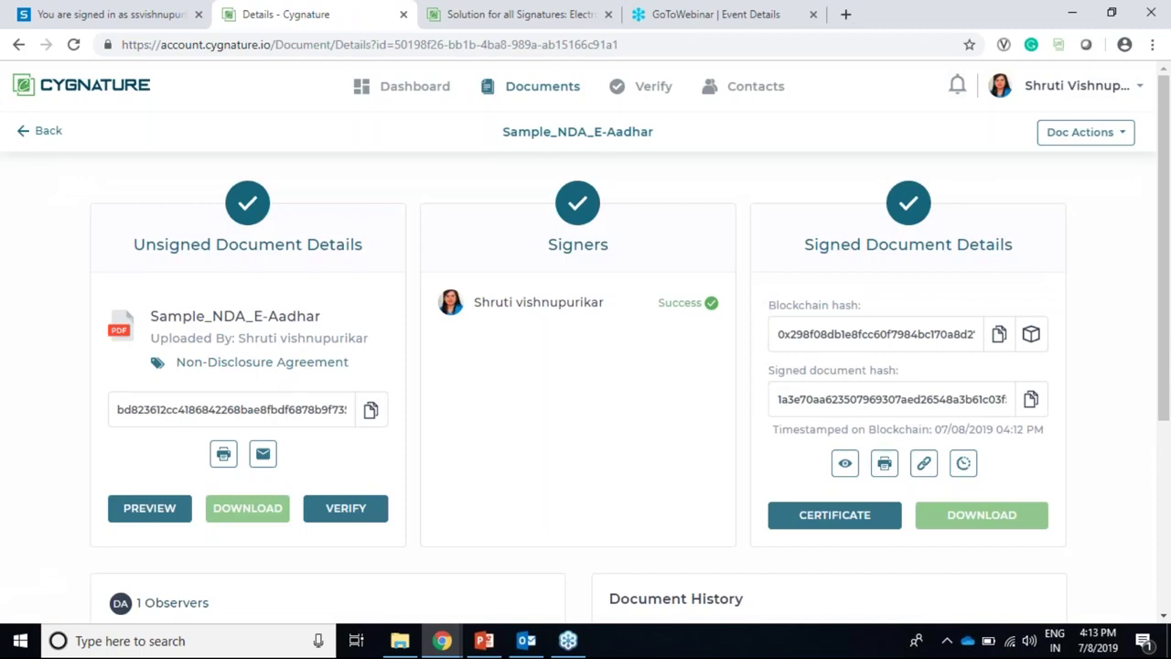
# Step: Preview the signed NDA, scroll to page 8 and open the employee signature's validity report
pyautogui.scroll(-2, 510, 410)
pyautogui.scroll(1, 690, 336)
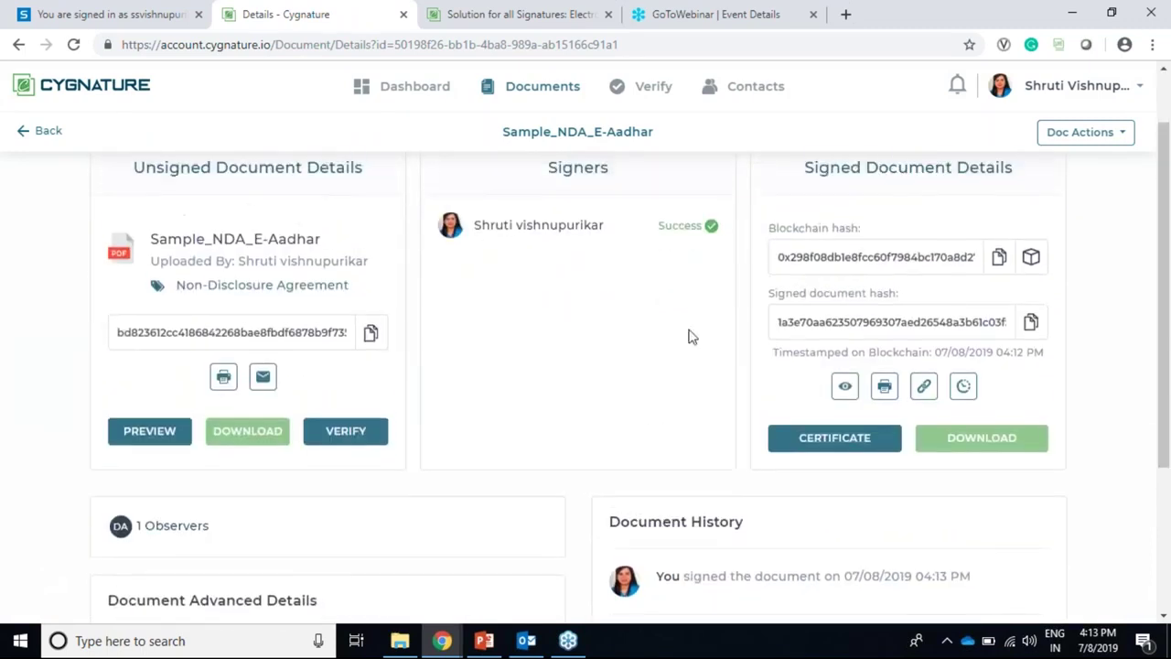
pyautogui.scroll(2, 691, 336)
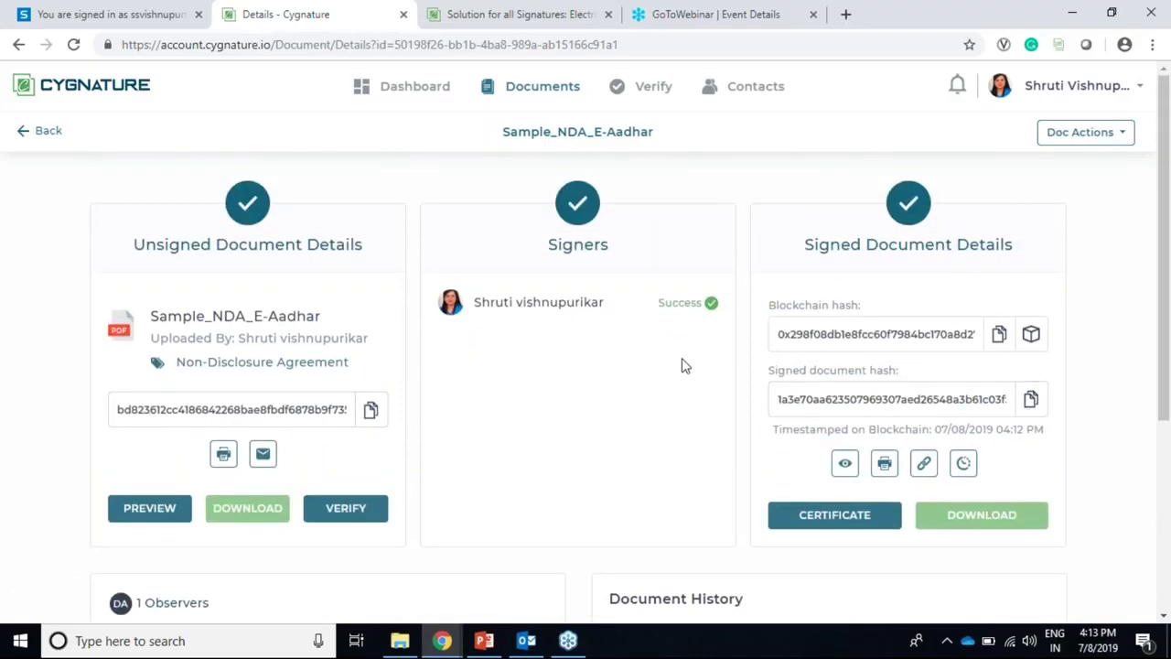
pyautogui.scroll(-2, 648, 345)
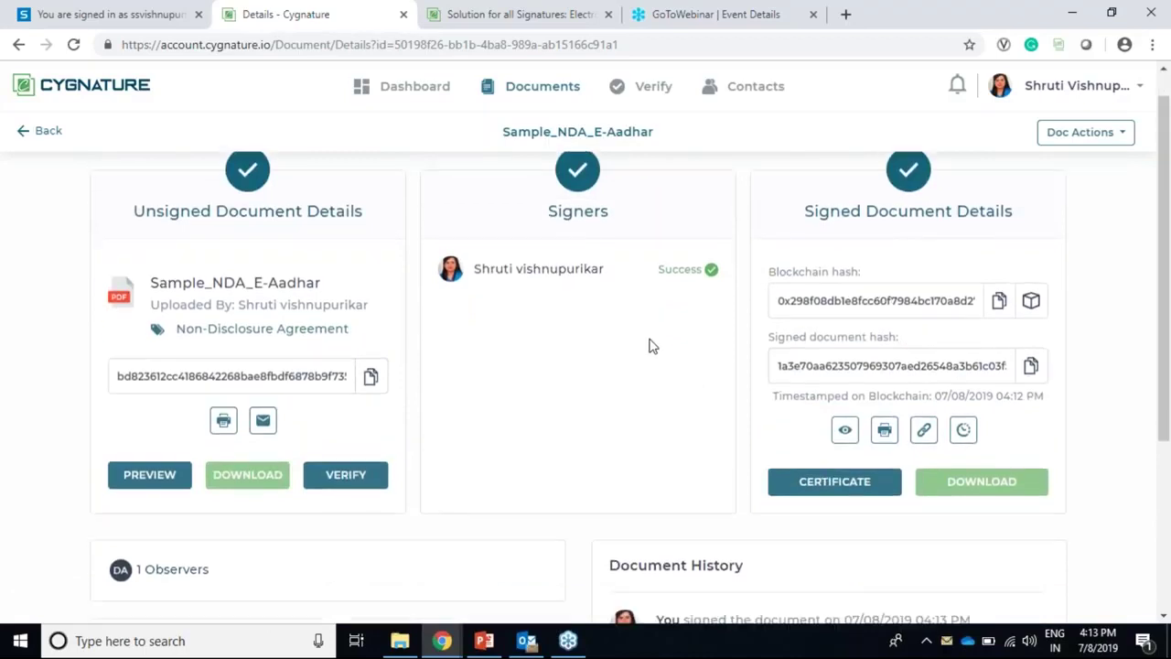
pyautogui.click(845, 377)
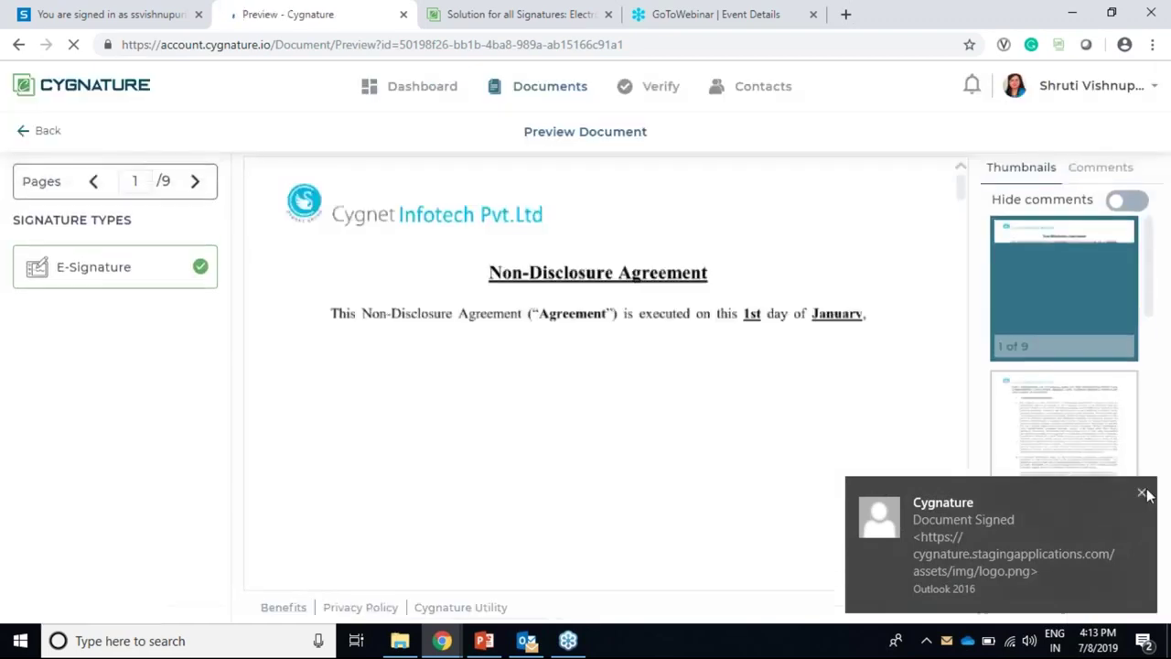
pyautogui.scroll(-3, 791, 396)
pyautogui.scroll(-5, 792, 395)
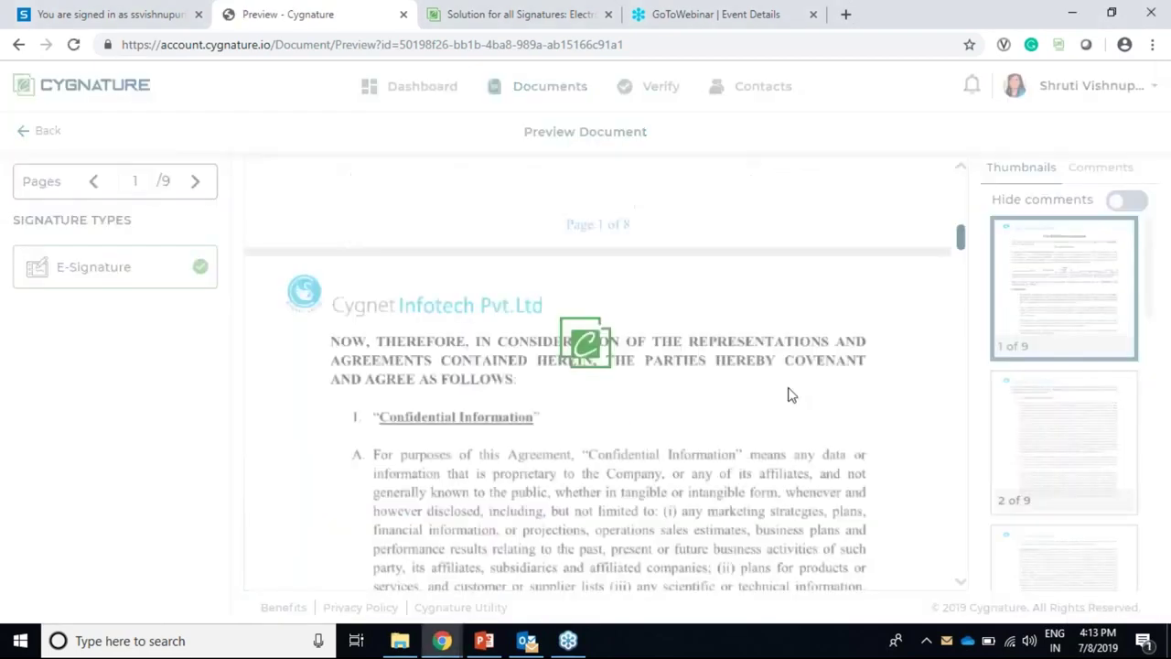
pyautogui.moveTo(960, 240); pyautogui.dragTo(954, 515)
pyautogui.scroll(-10, 892, 444)
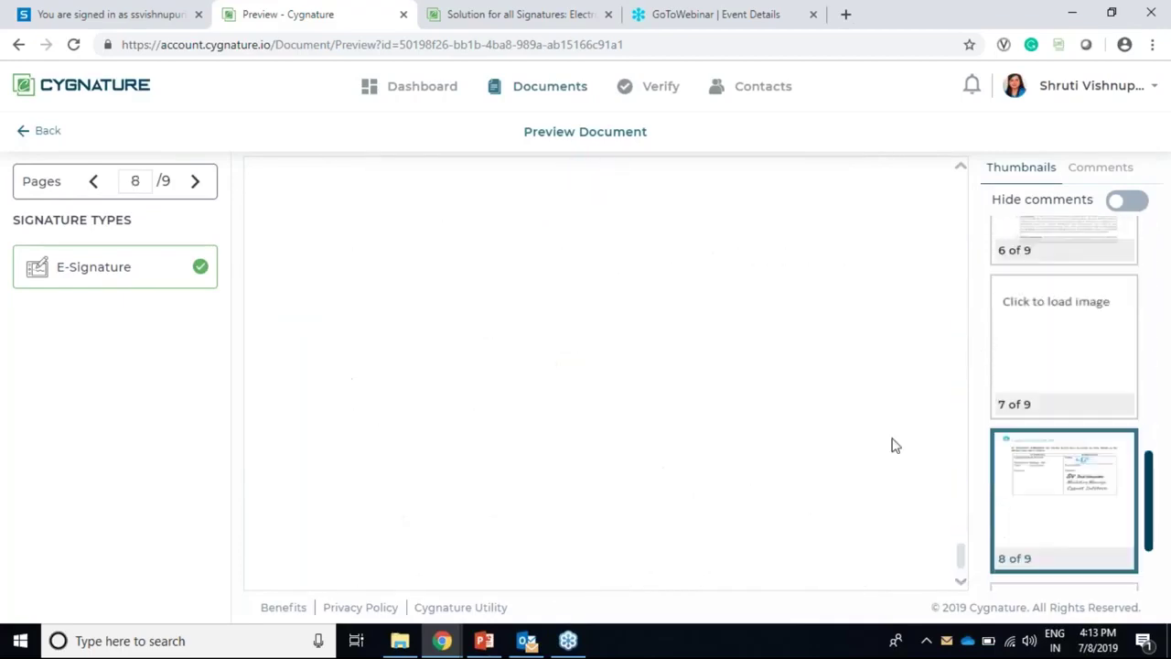
pyautogui.scroll(1, 659, 265)
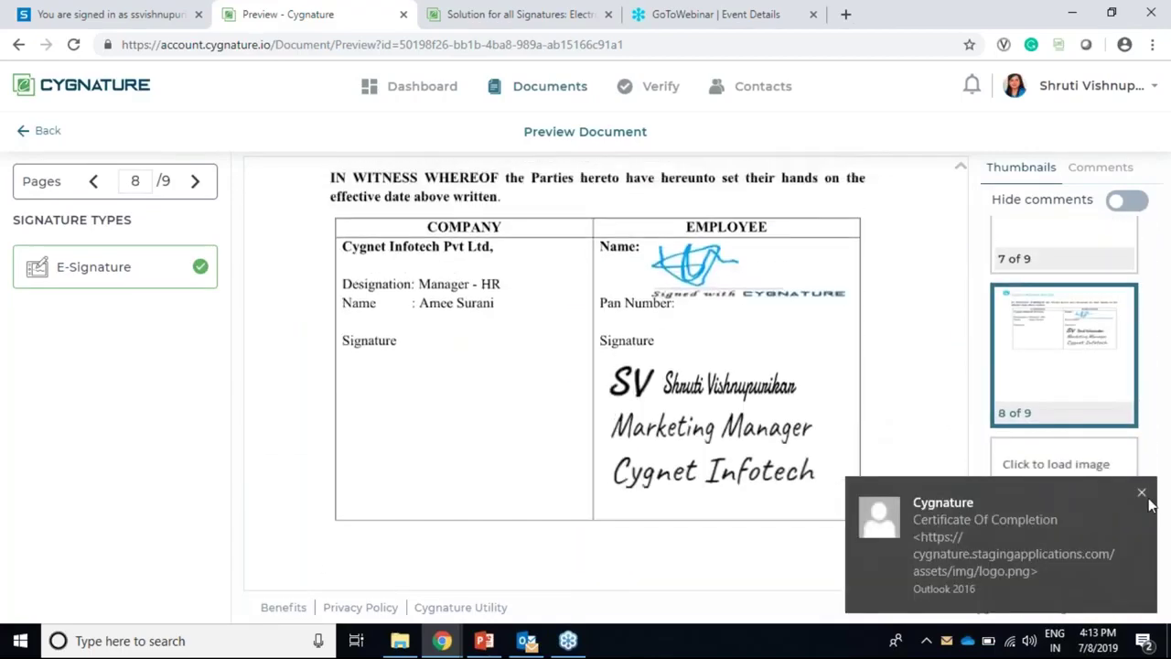
pyautogui.click(696, 271)
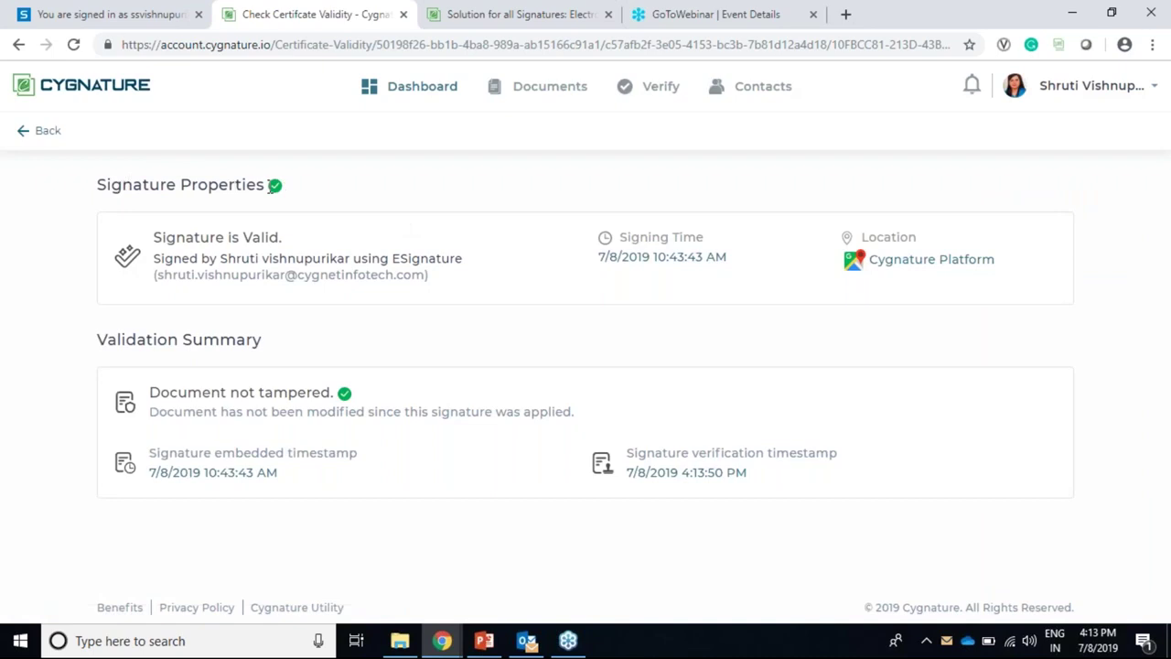
# Step: Read the 'Signature is Valid' message, then go back to the document preview
pyautogui.moveTo(155, 239); pyautogui.dragTo(280, 236)
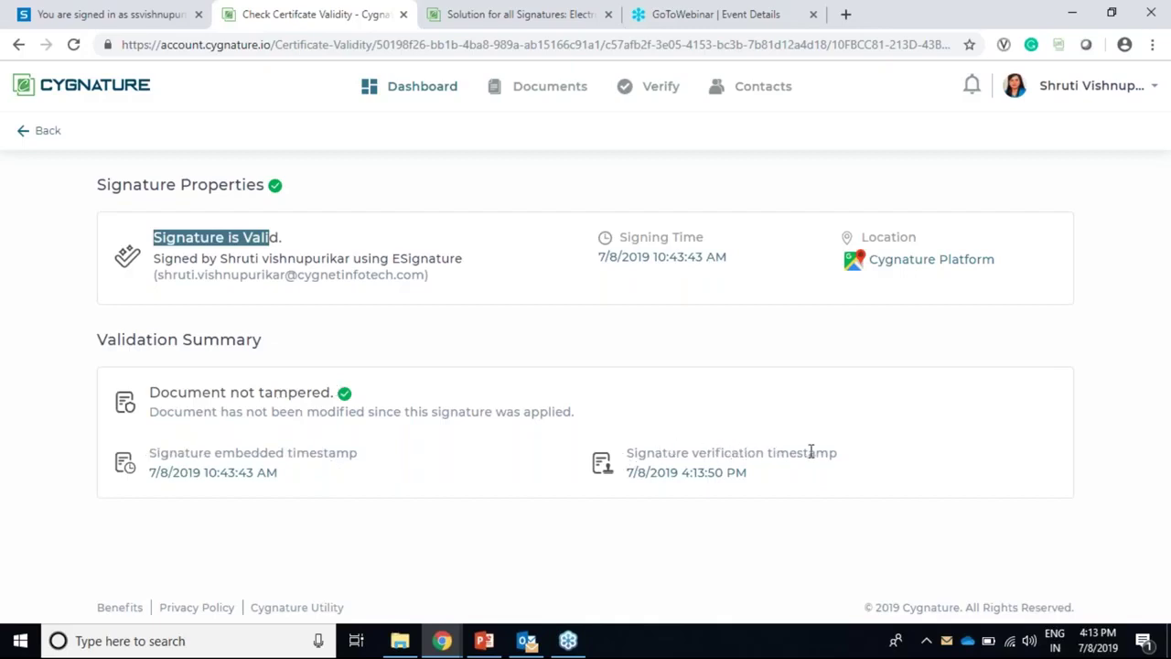
pyautogui.click(350, 241)
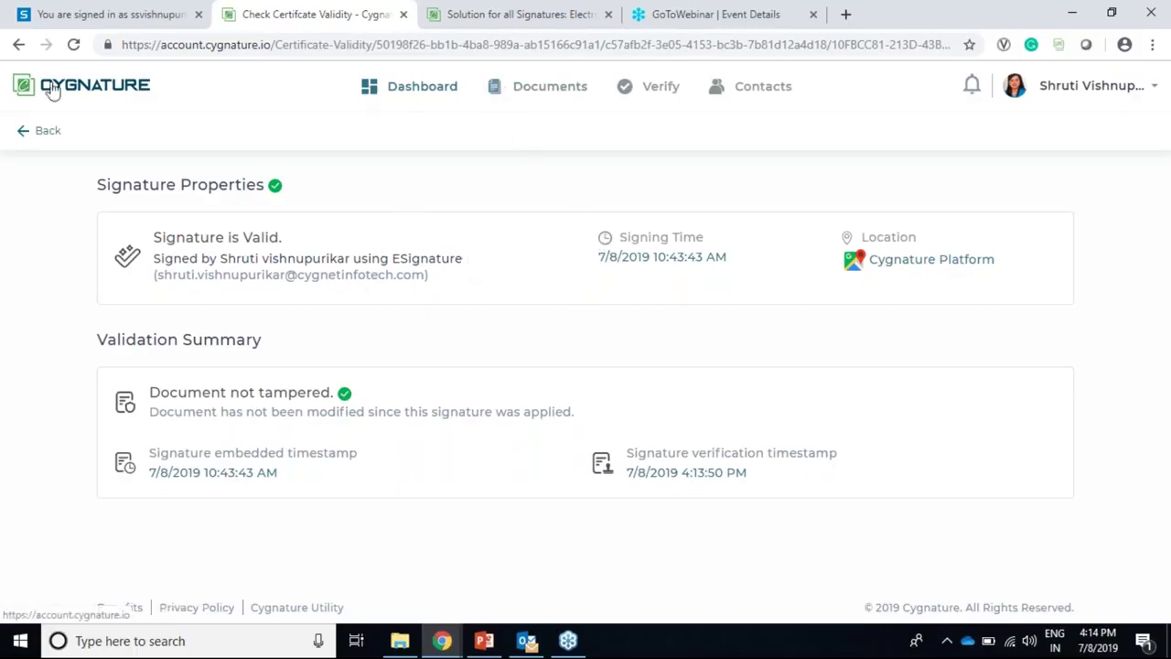
pyautogui.click(44, 133)
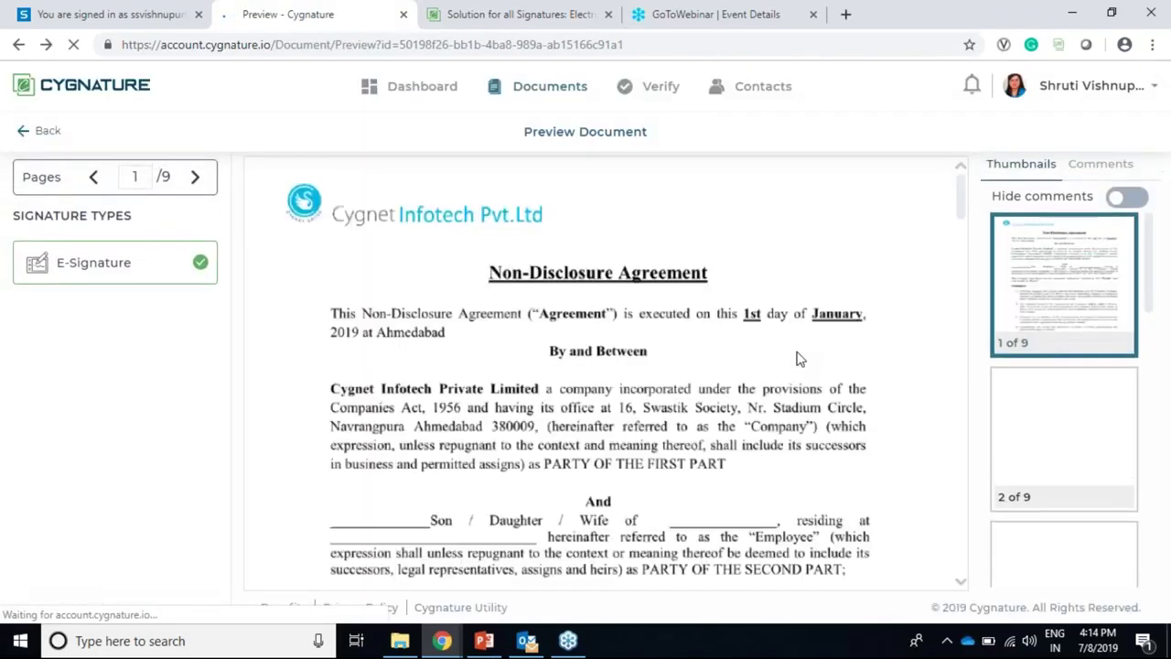
pyautogui.scroll(-10, 866, 423)
pyautogui.scroll(-10, 892, 407)
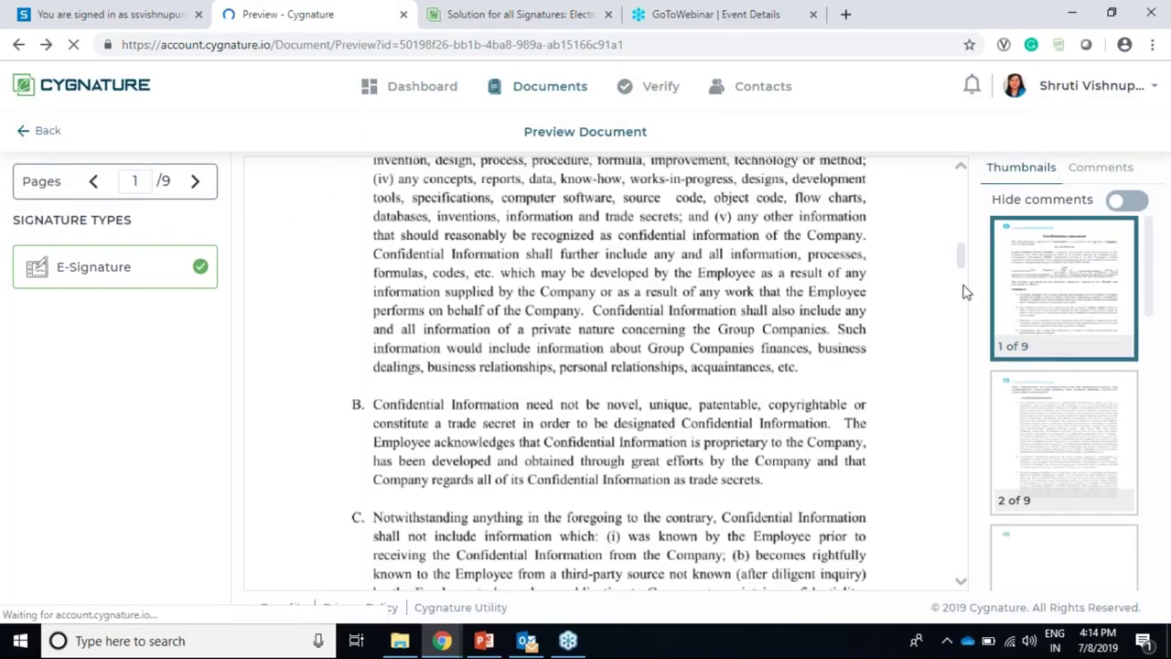
# Step: View page 9's verification QR code and document ID, then return to the details page
pyautogui.moveTo(966, 264); pyautogui.dragTo(960, 556)
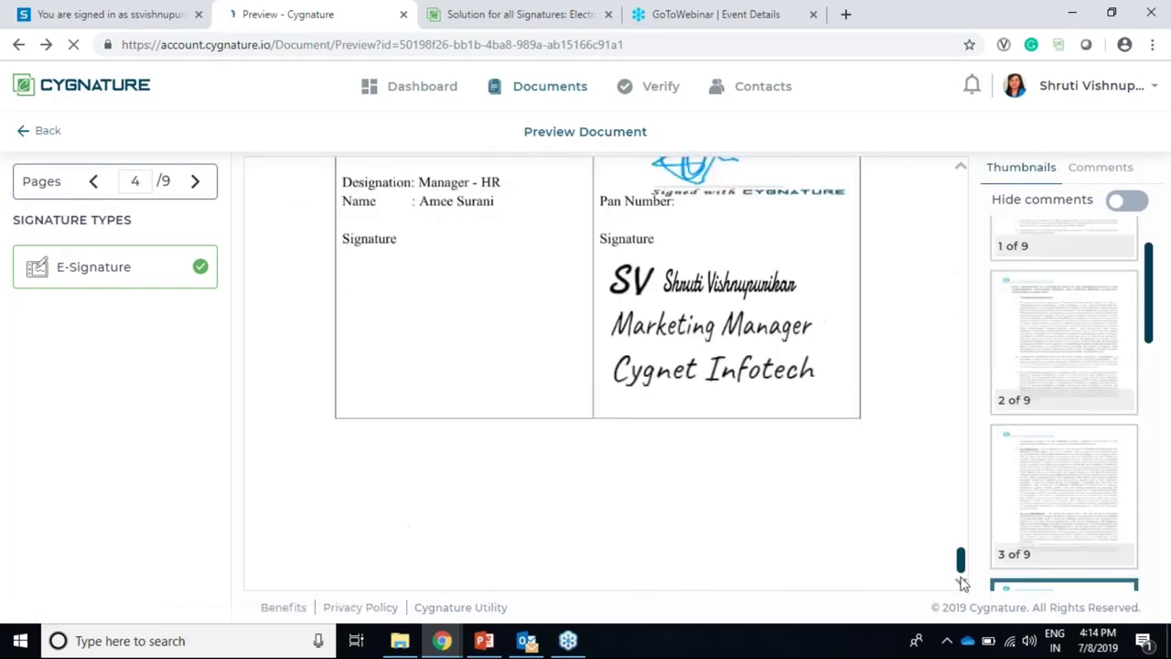
pyautogui.scroll(3, 811, 436)
pyautogui.scroll(2, 810, 436)
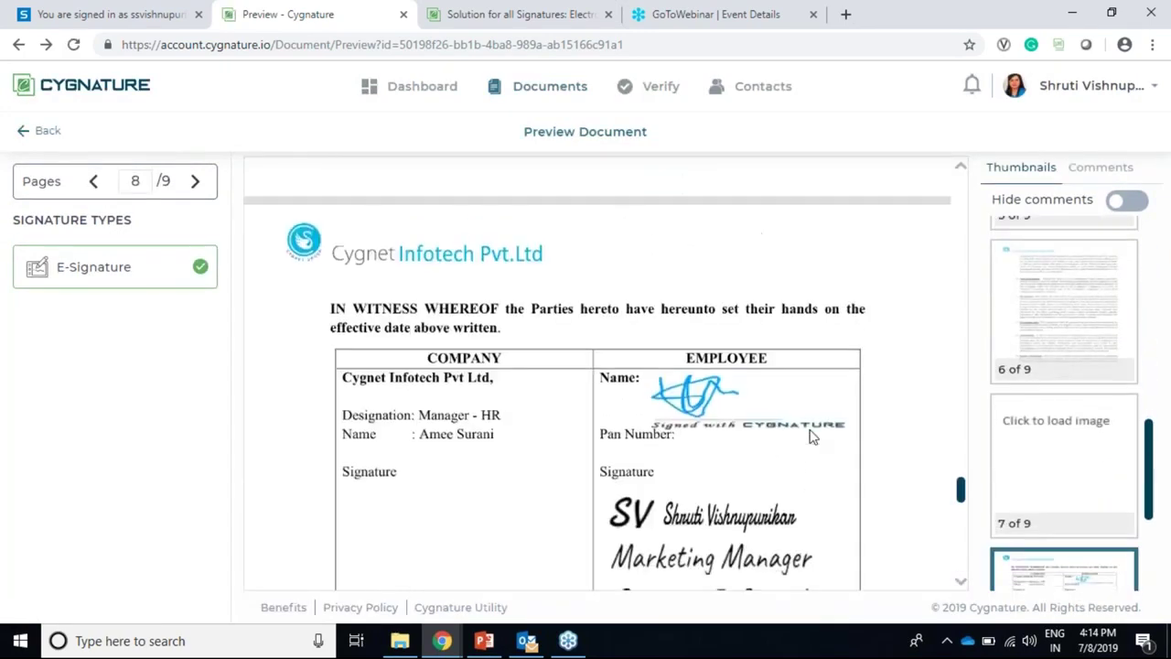
pyautogui.scroll(-8, 811, 437)
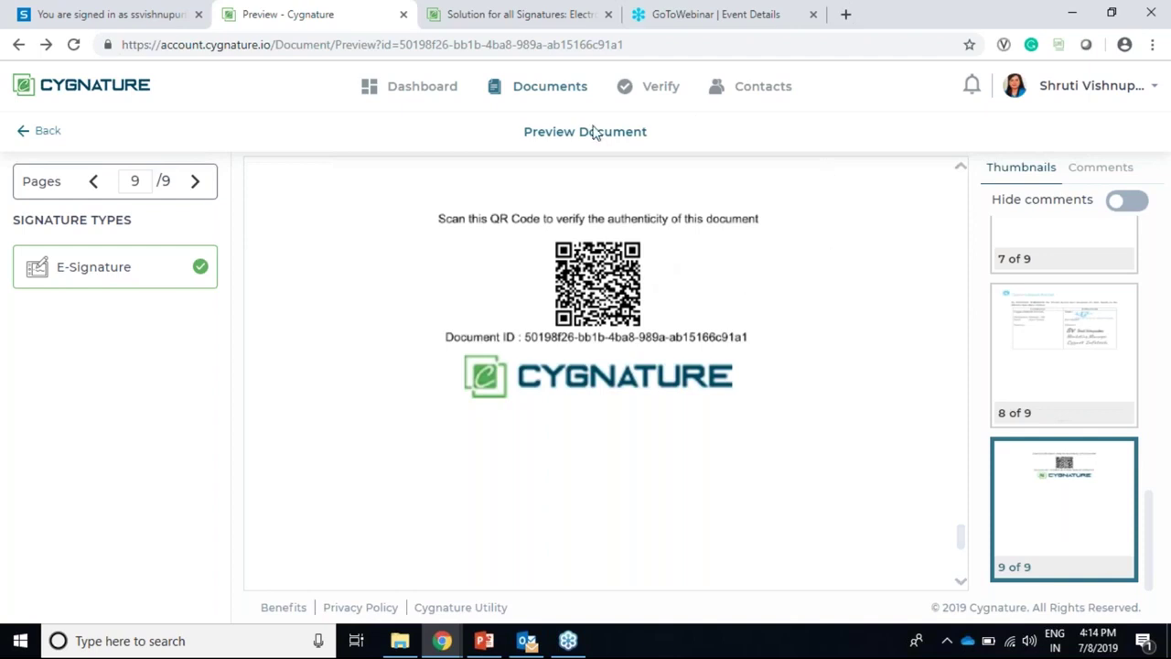
pyautogui.click(31, 134)
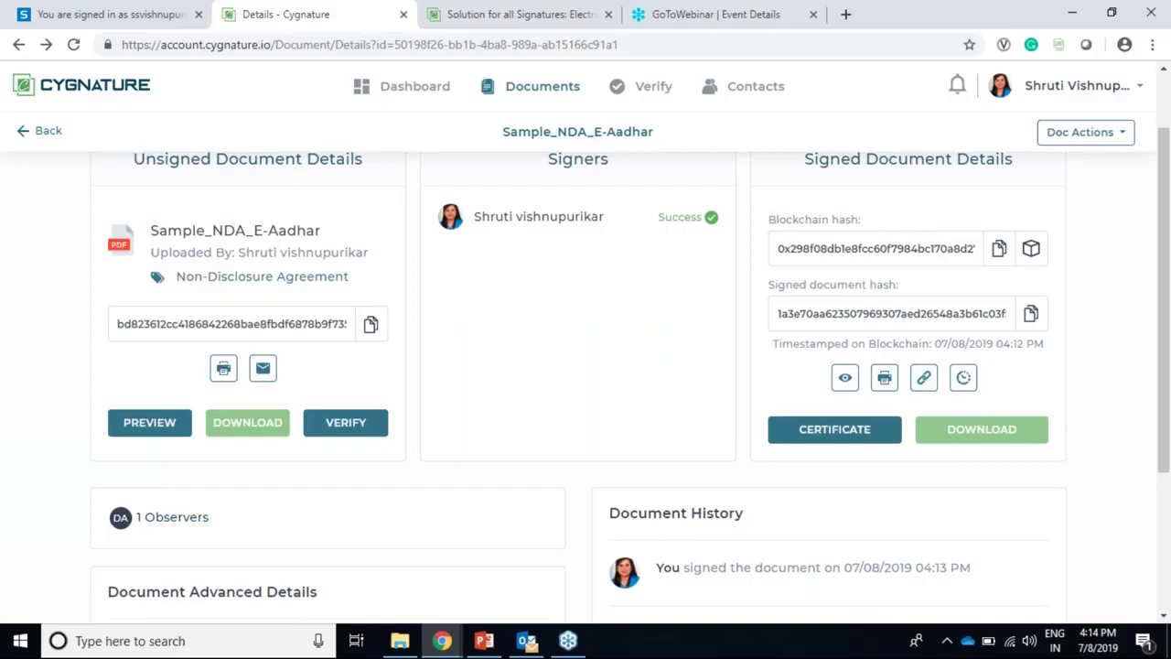
# Step: Send the signed NDA's sharable link to the recipient's e-mail address via Cygnature
pyautogui.click(923, 379)
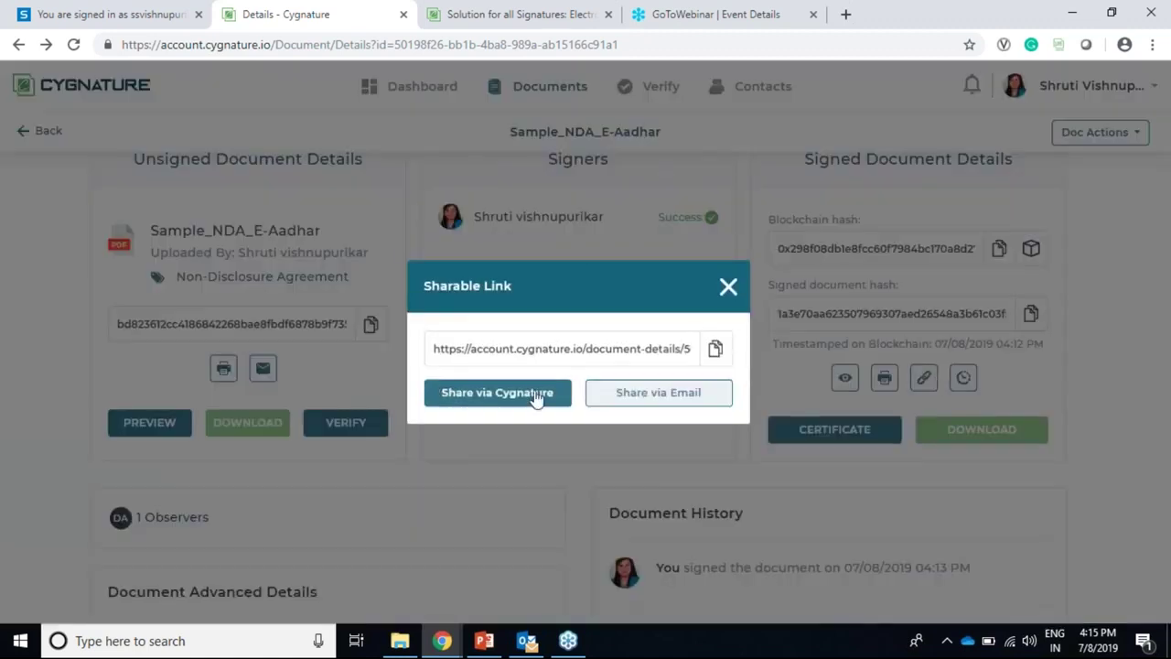
pyautogui.click(517, 401)
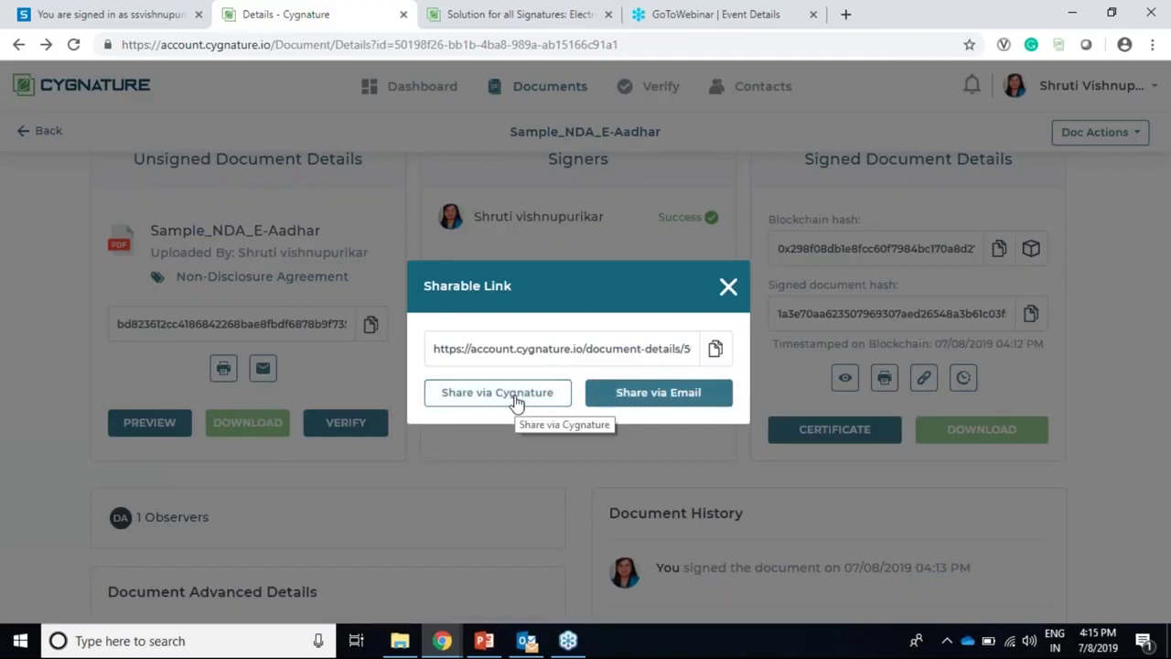
pyautogui.click(517, 401)
pyautogui.click(557, 354)
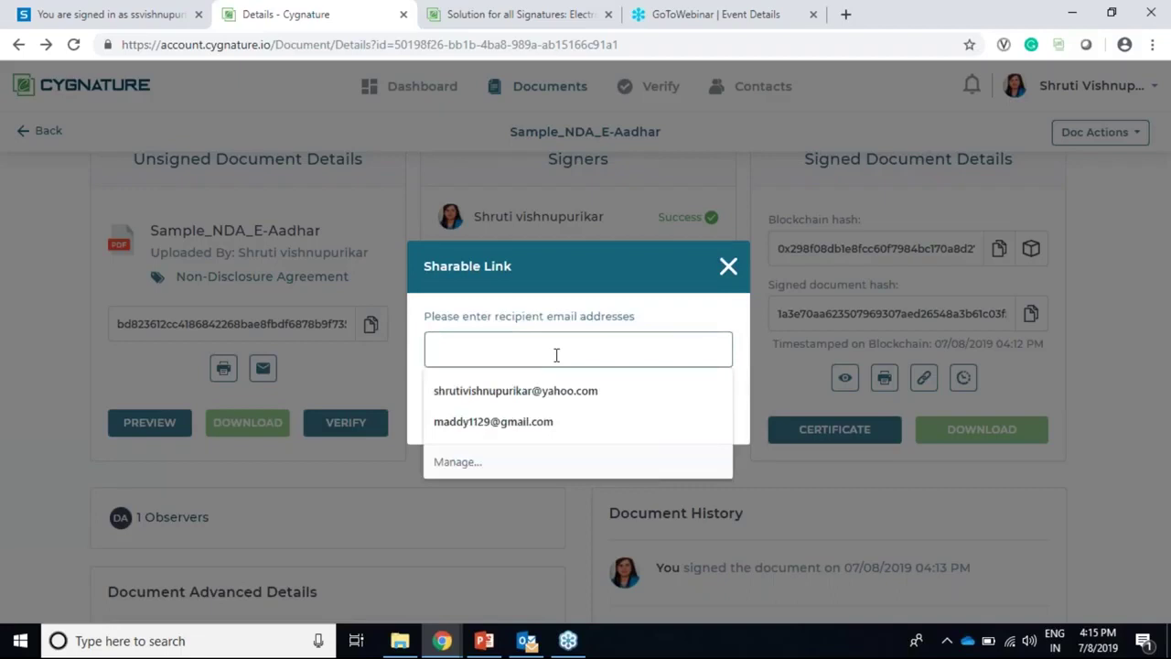
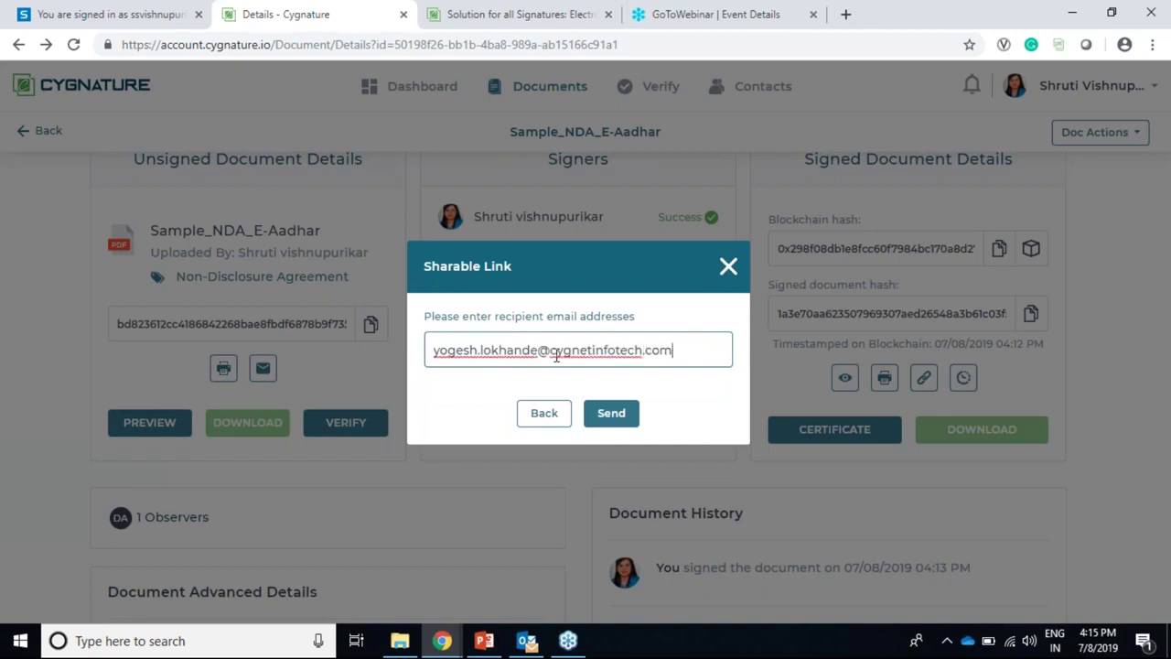
pyautogui.click(622, 416)
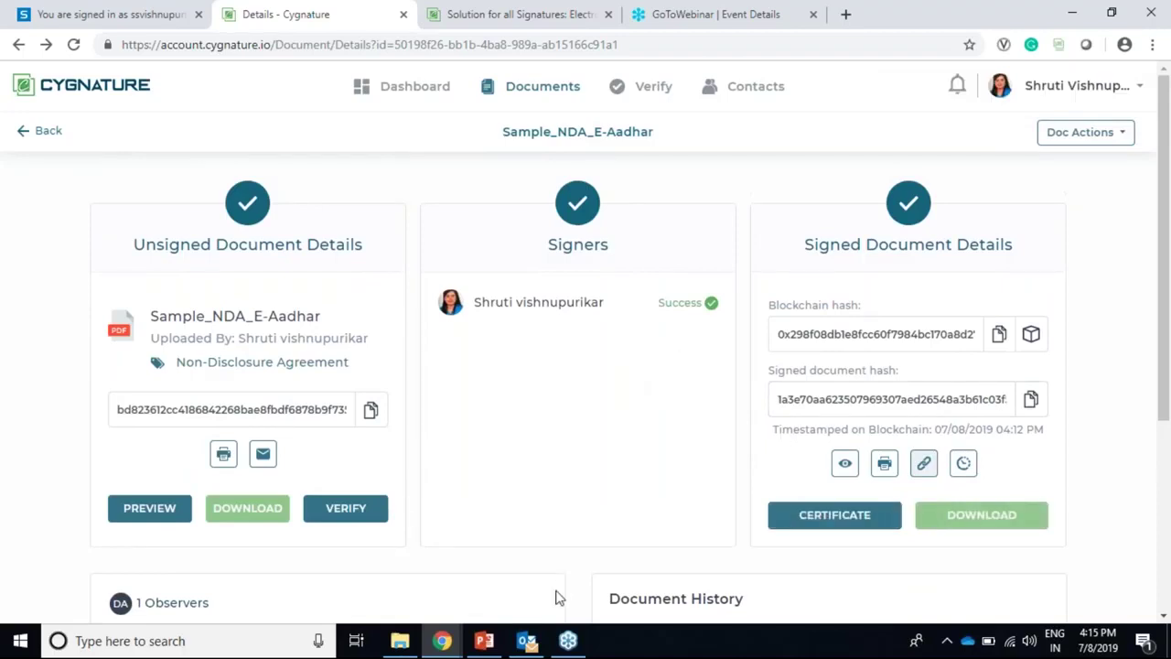
pyautogui.click(923, 463)
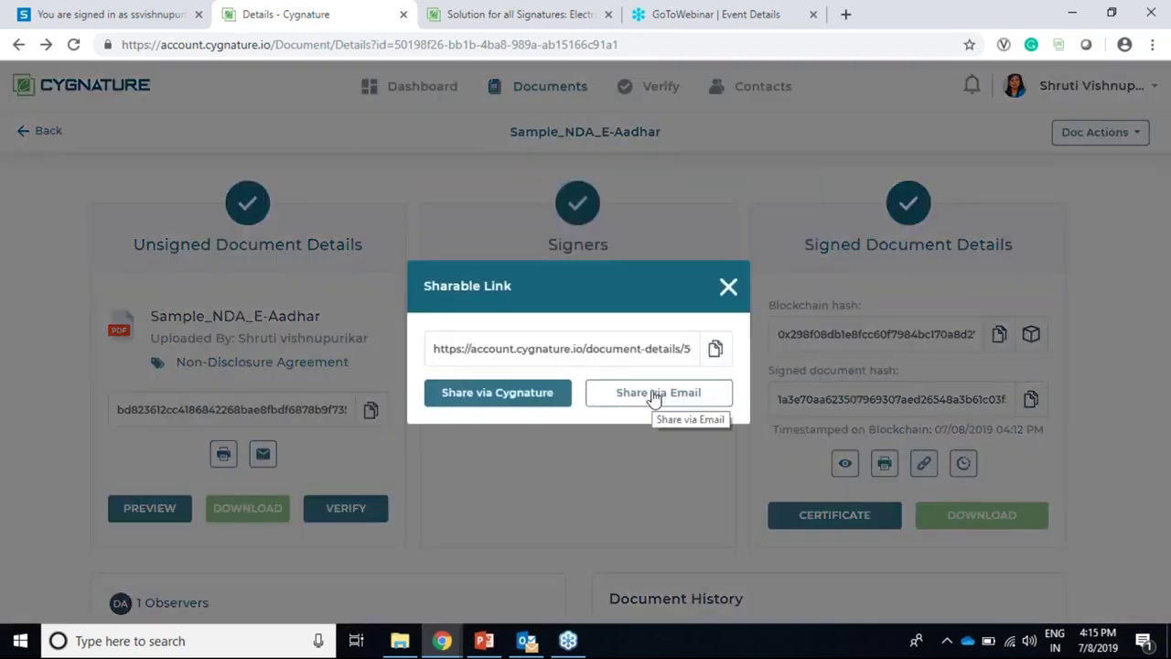
# Step: Share the link by Outlook e-mail, addressing it to the matching contact, and send it
pyautogui.click(655, 394)
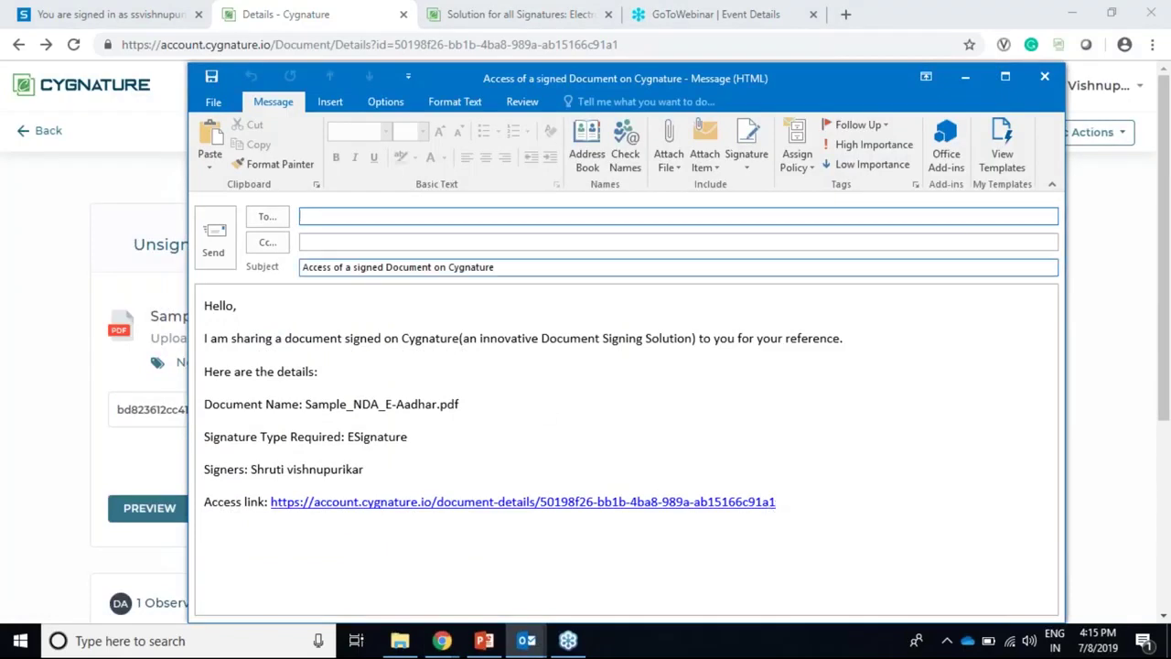
pyautogui.write('dee')
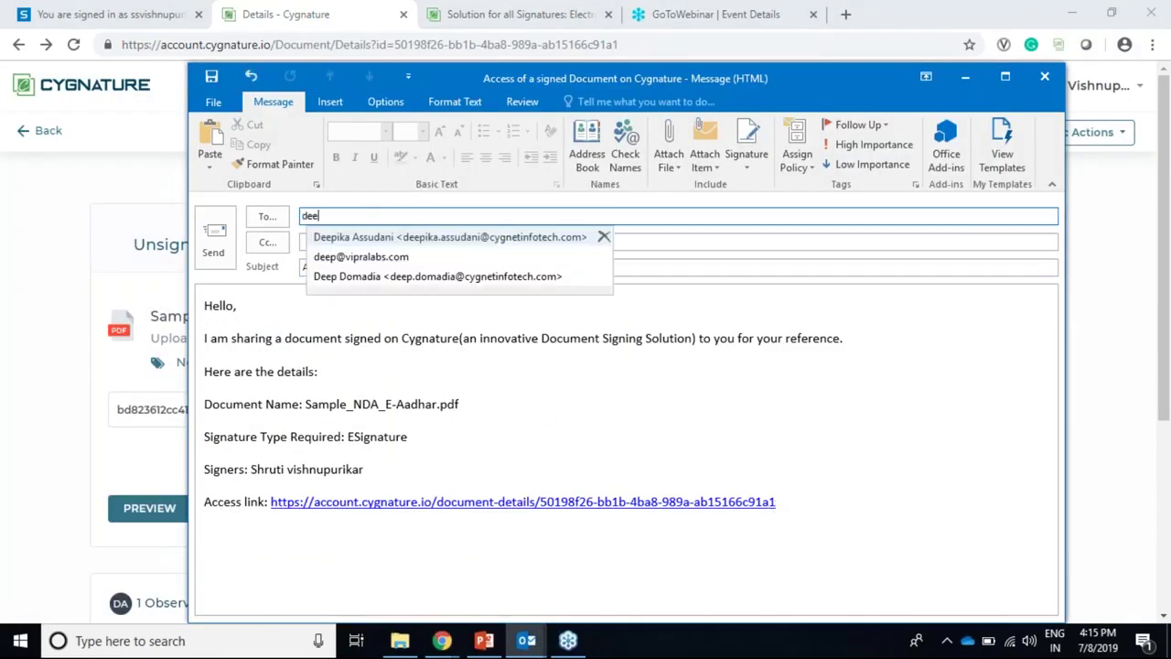
pyautogui.click(377, 239)
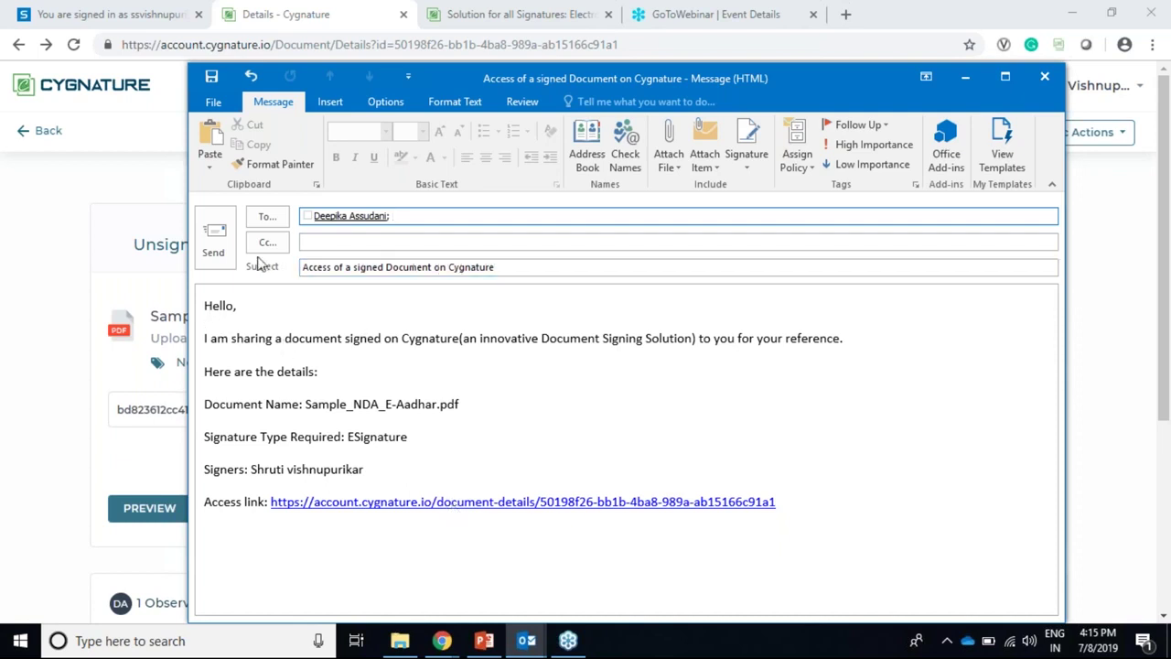
pyautogui.click(213, 240)
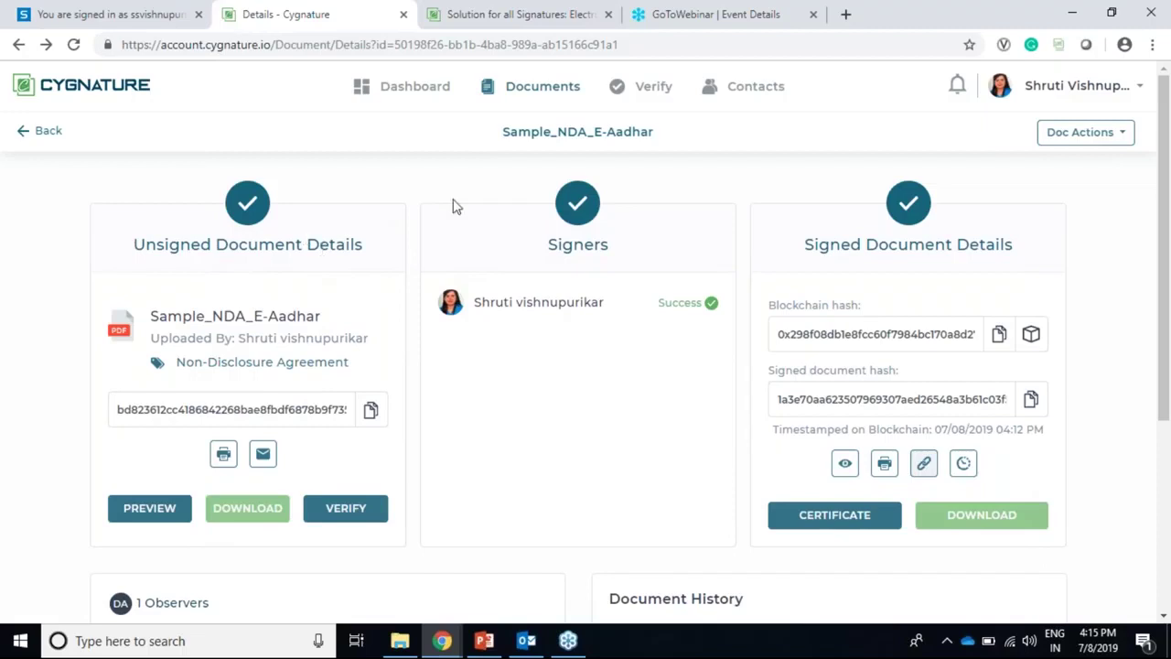
# Step: On the user profile page, leave 'Attach aesthetics to signature' ticked on
pyautogui.click(1107, 97)
pyautogui.click(1039, 132)
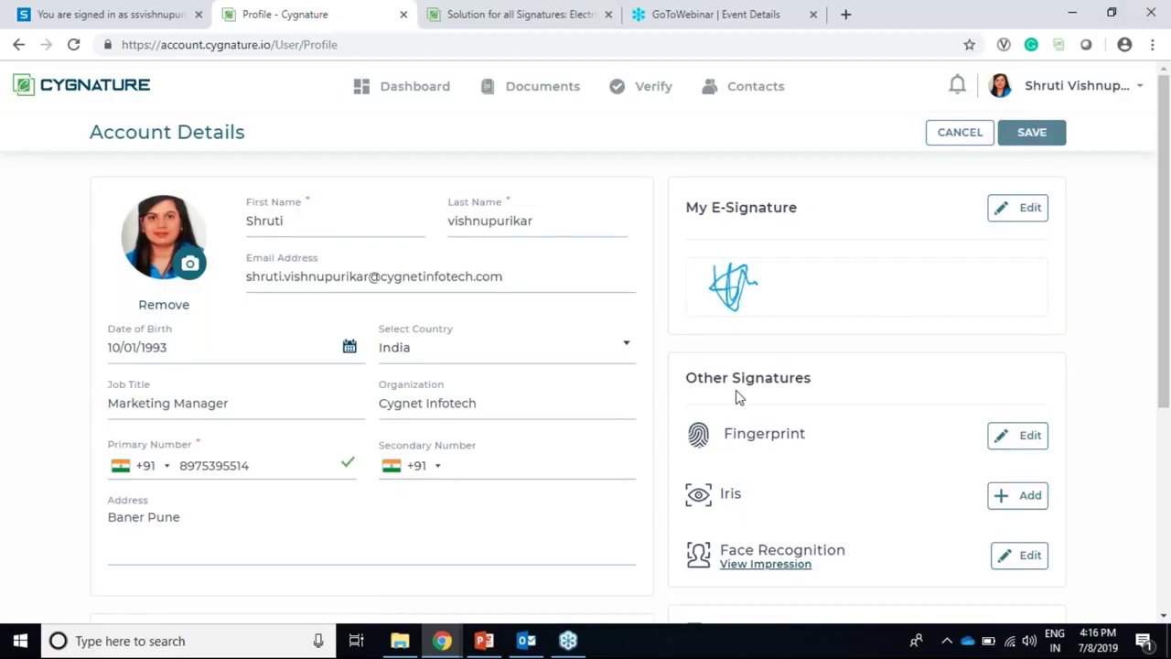
pyautogui.scroll(-2, 737, 397)
pyautogui.scroll(-2, 756, 320)
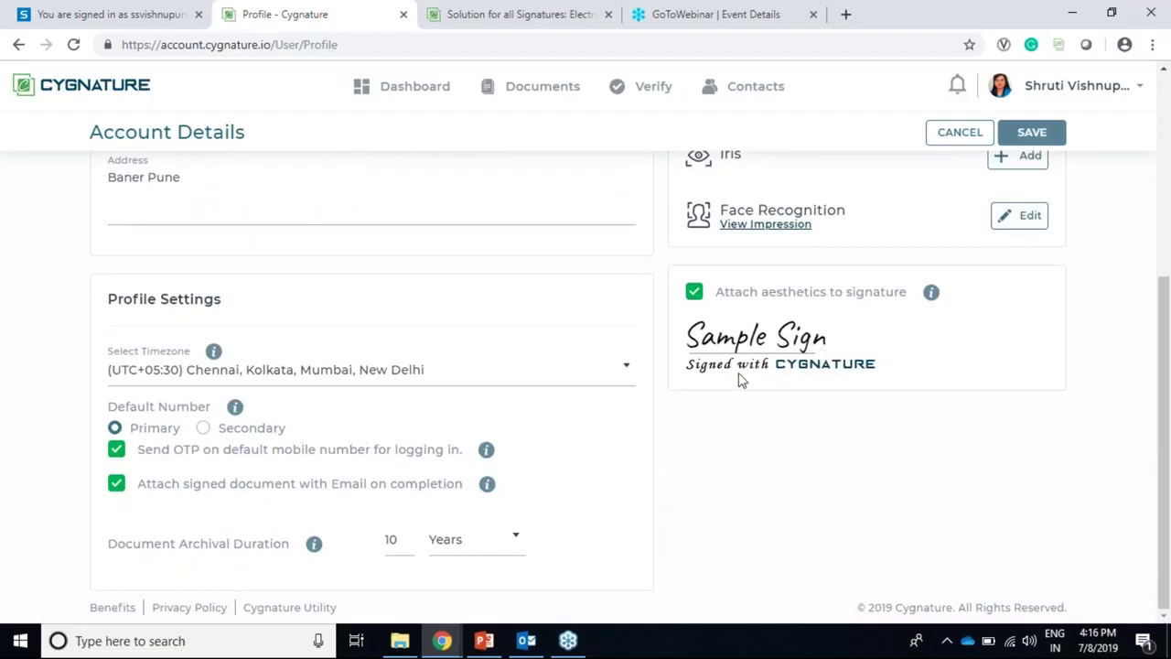
pyautogui.click(696, 297)
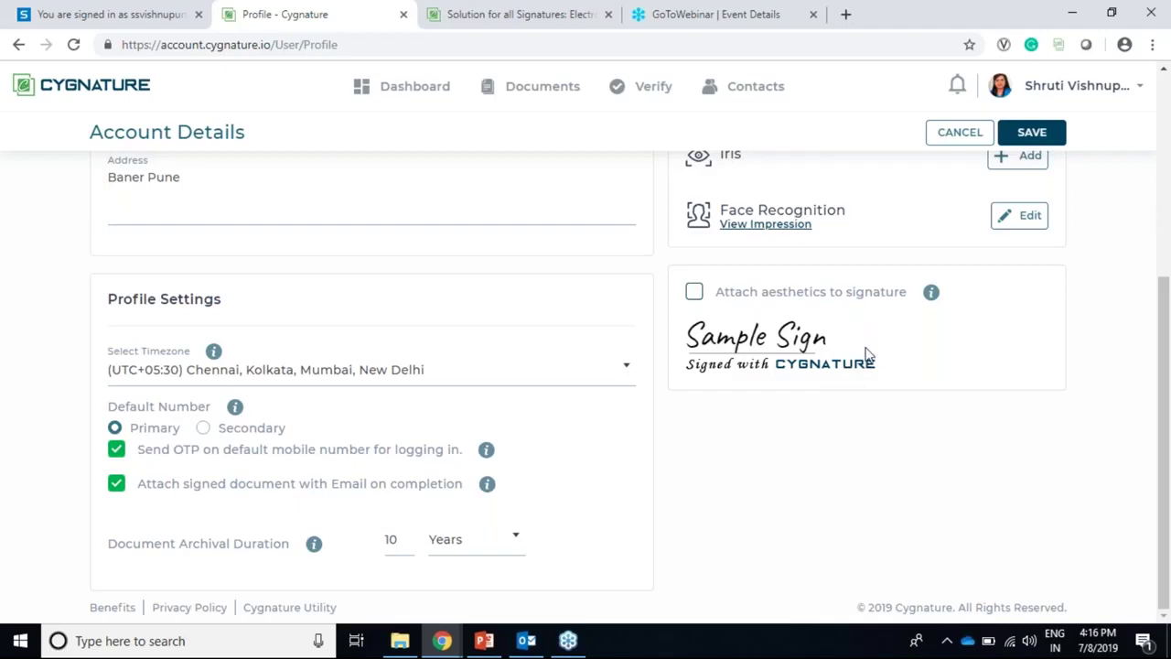
pyautogui.click(695, 300)
pyautogui.click(695, 300)
pyautogui.click(697, 302)
# Step: Try Days as the archival duration unit, then set it back to Years
pyautogui.click(487, 546)
pyautogui.click(549, 514)
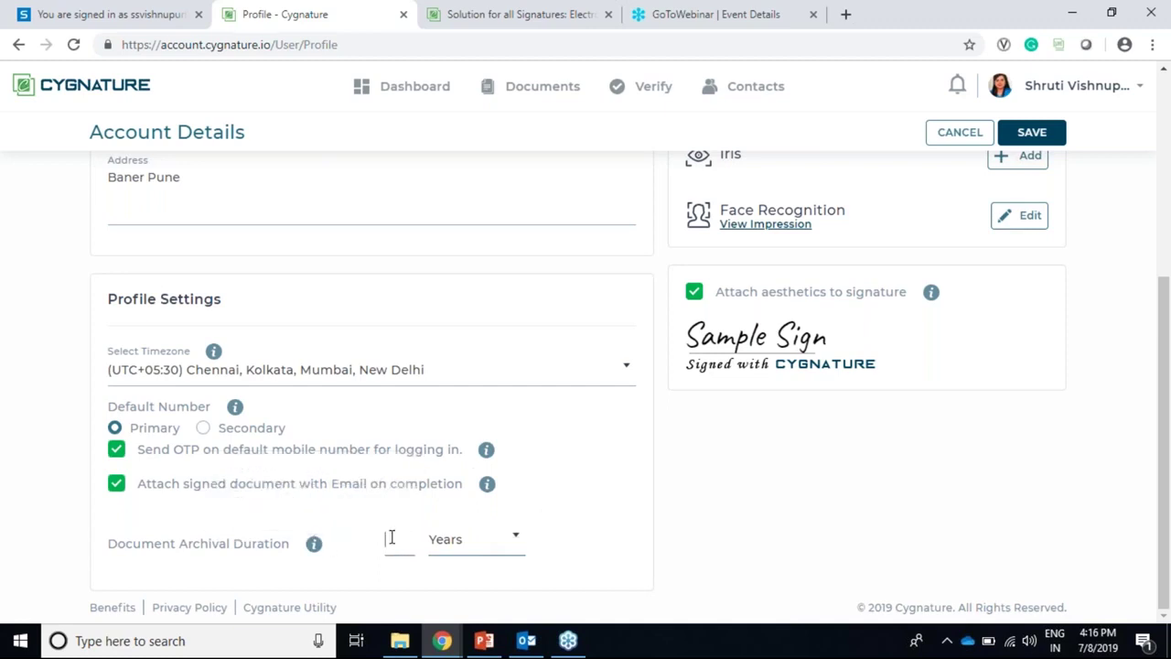
pyautogui.click(476, 552)
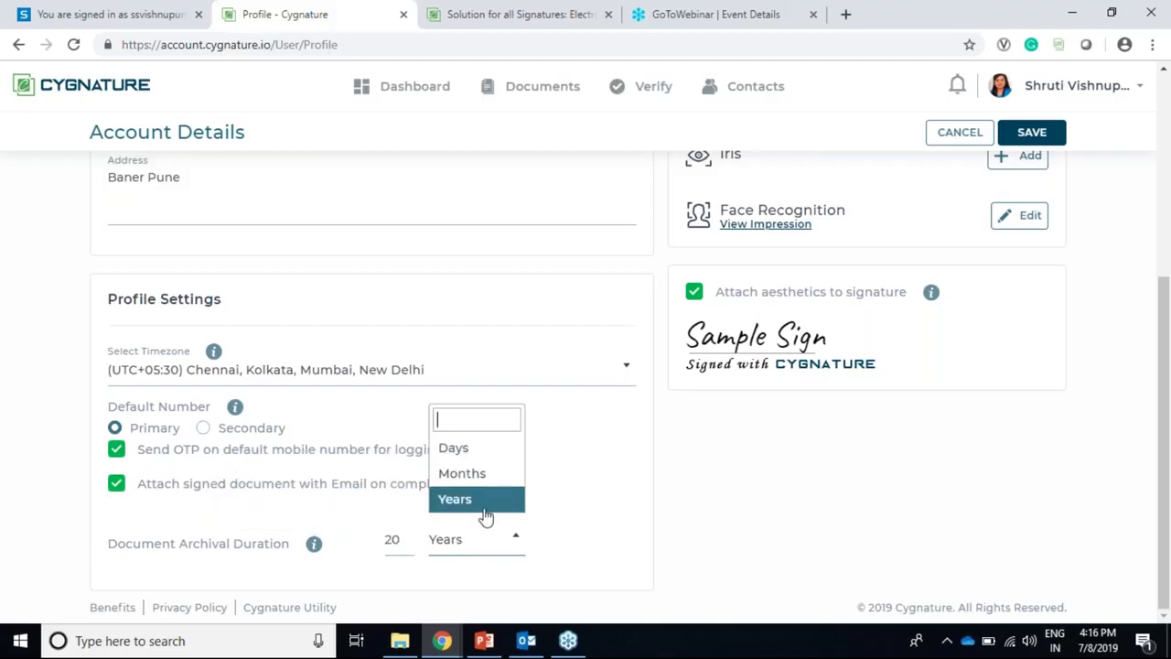
pyautogui.click(454, 448)
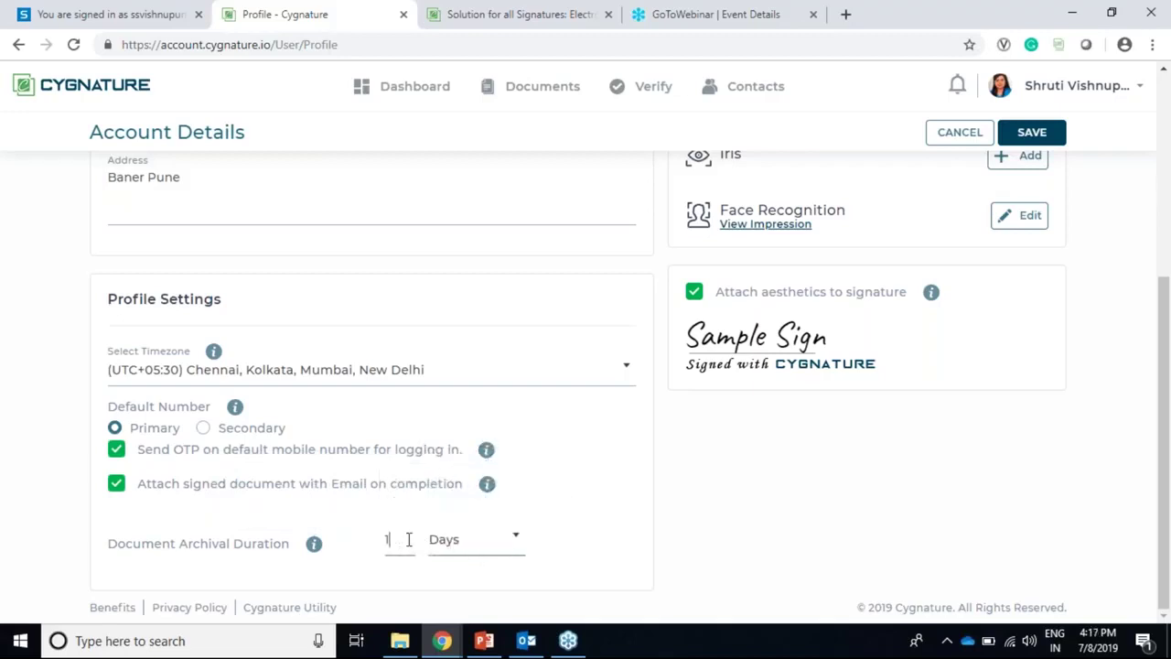
pyautogui.click(459, 560)
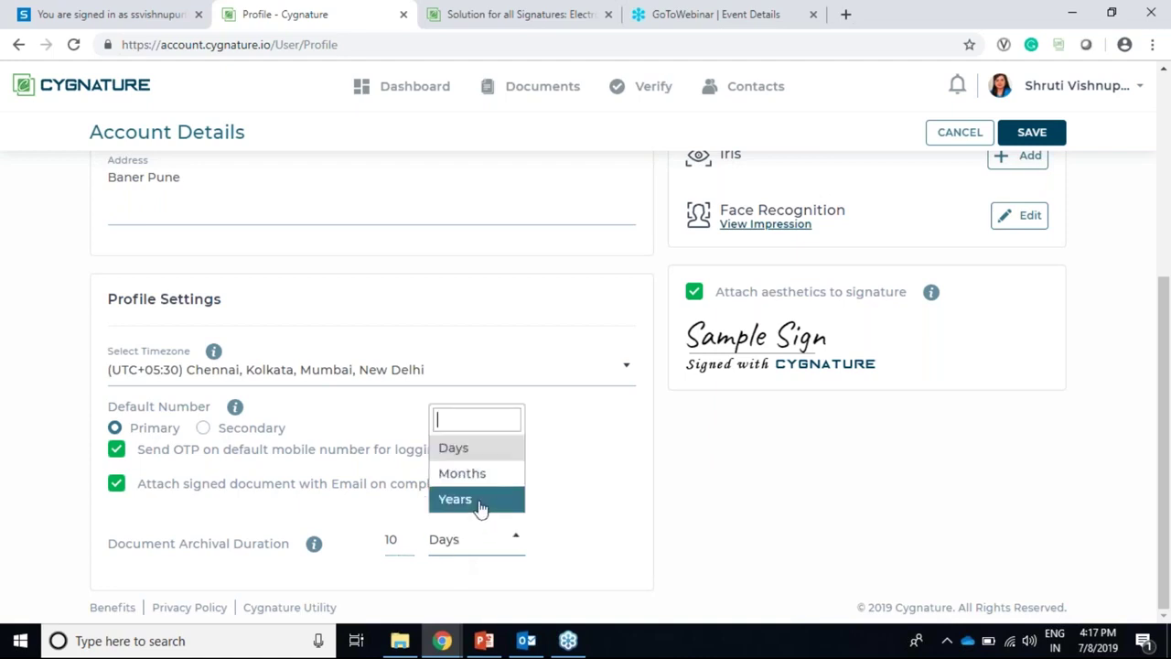
pyautogui.click(478, 500)
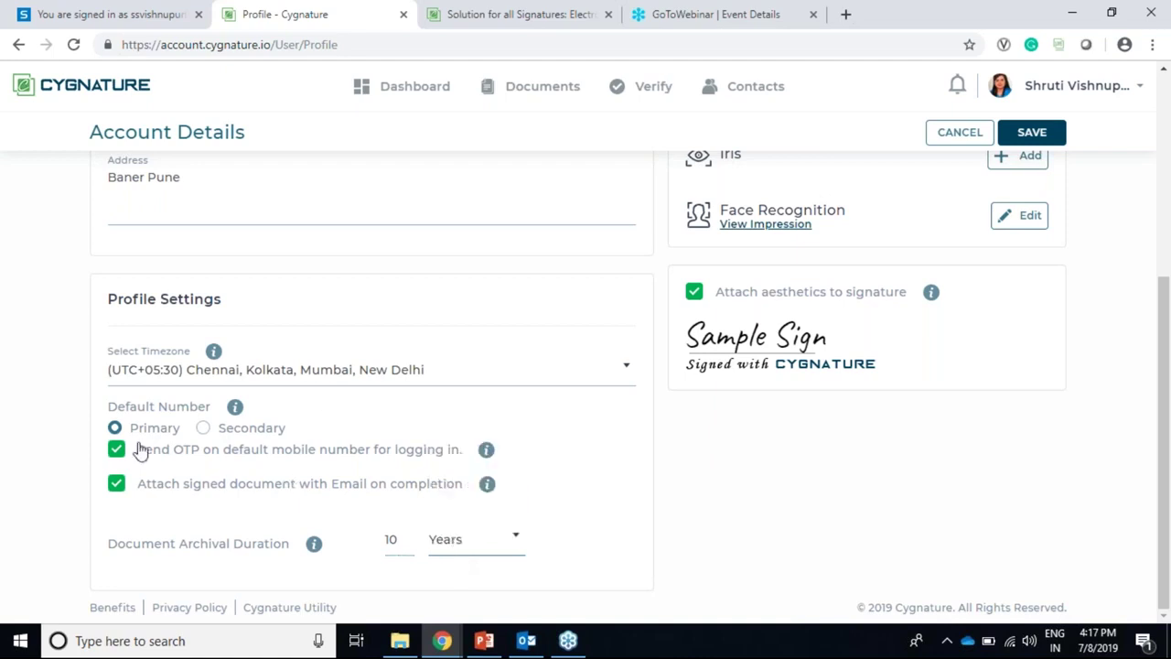
# Step: Set Secondary as the profile's default number after checking both phone number fields
pyautogui.scroll(1, 160, 425)
pyautogui.scroll(-1, 174, 427)
pyautogui.click(202, 428)
pyautogui.click(119, 431)
pyautogui.scroll(4, 357, 462)
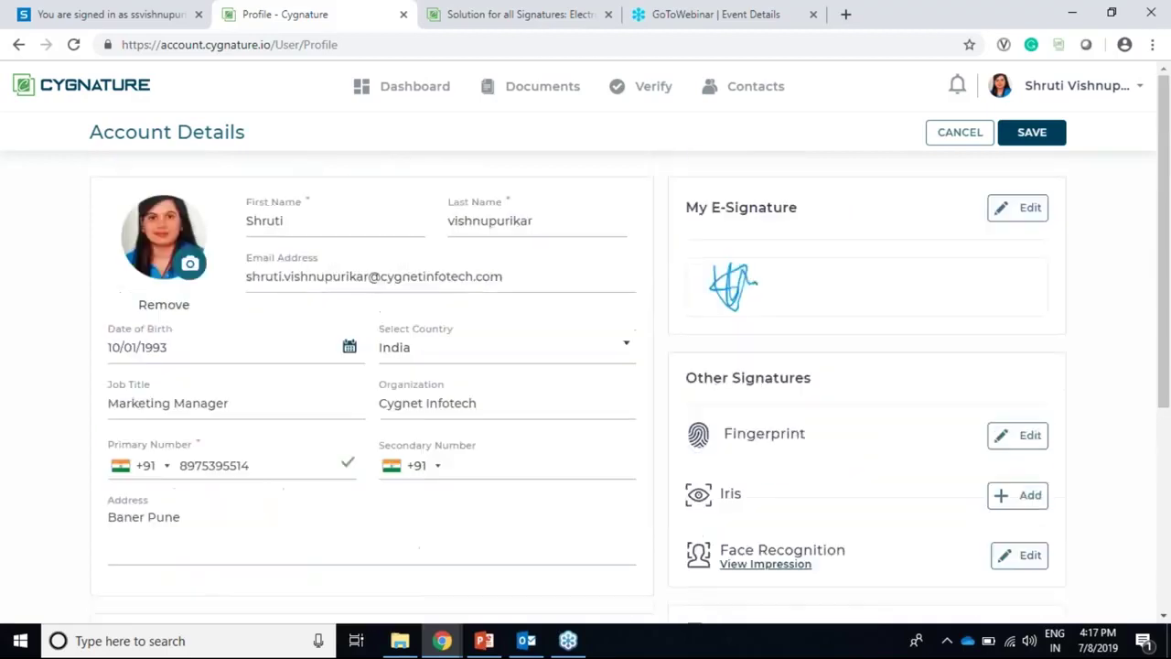
pyautogui.click(473, 463)
pyautogui.click(282, 464)
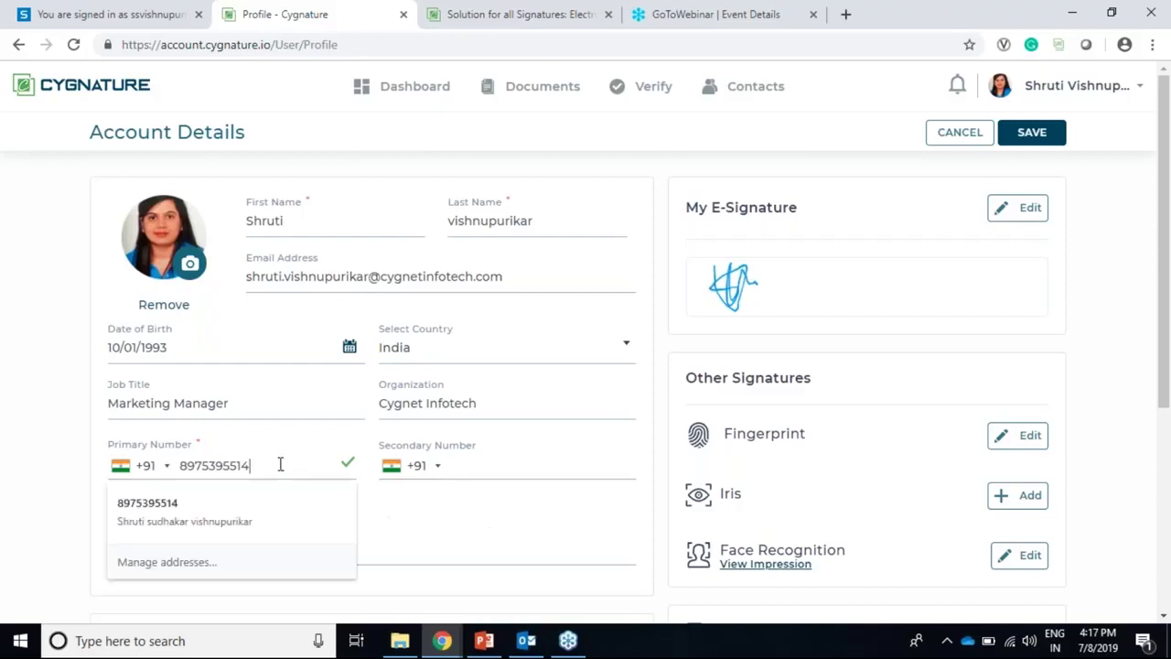
pyautogui.click(457, 463)
pyautogui.scroll(-2, 271, 512)
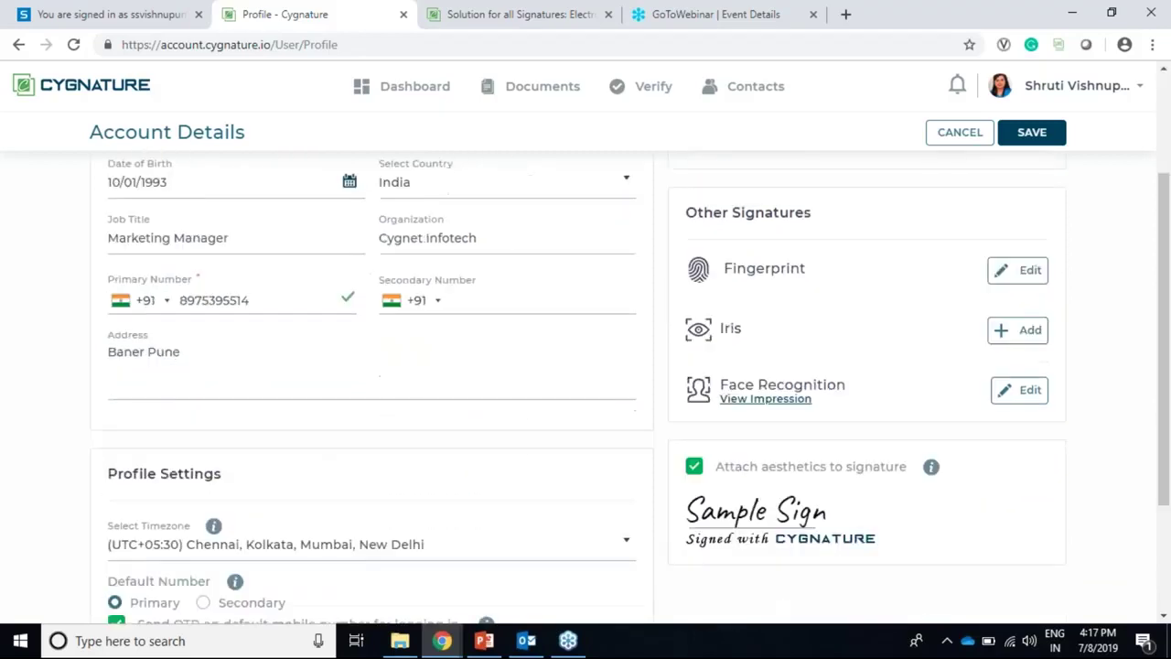
pyautogui.scroll(-2, 201, 485)
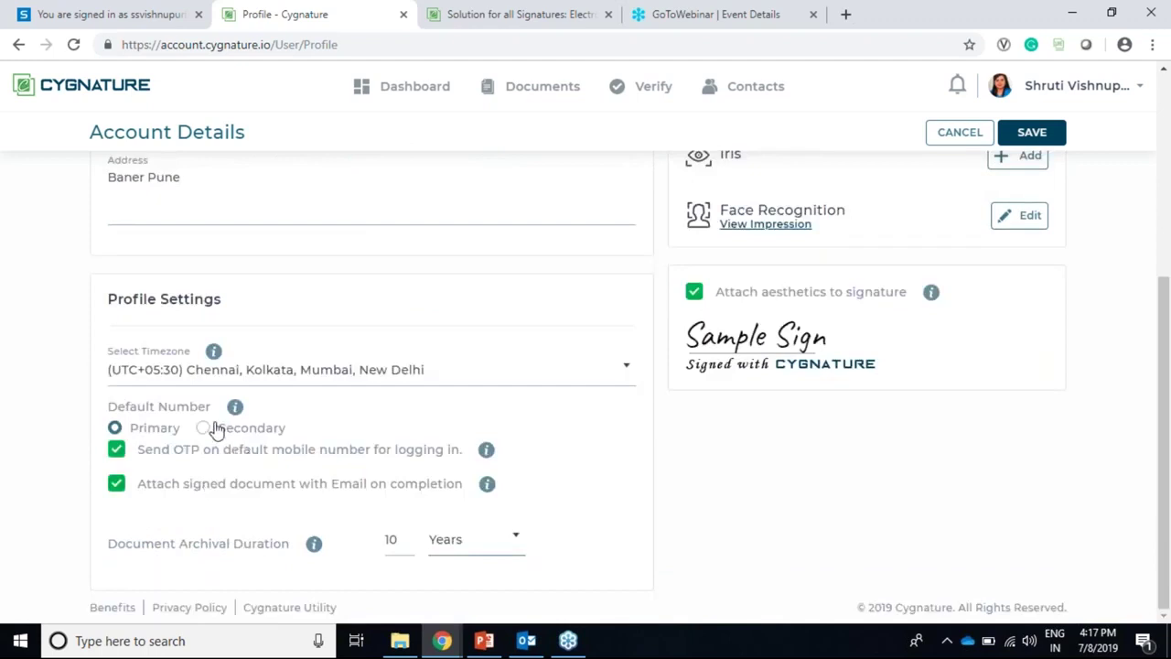
pyautogui.click(204, 428)
# Step: Go to Subscription Details from the account options list
pyautogui.scroll(4, 501, 457)
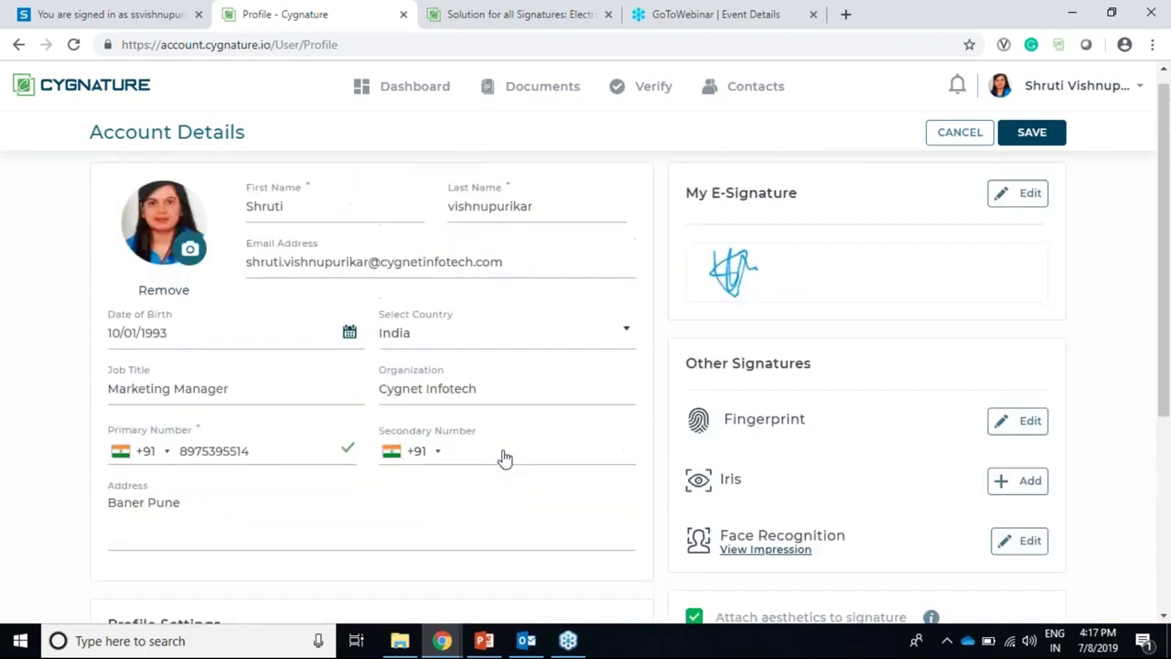
pyautogui.scroll(1, 510, 450)
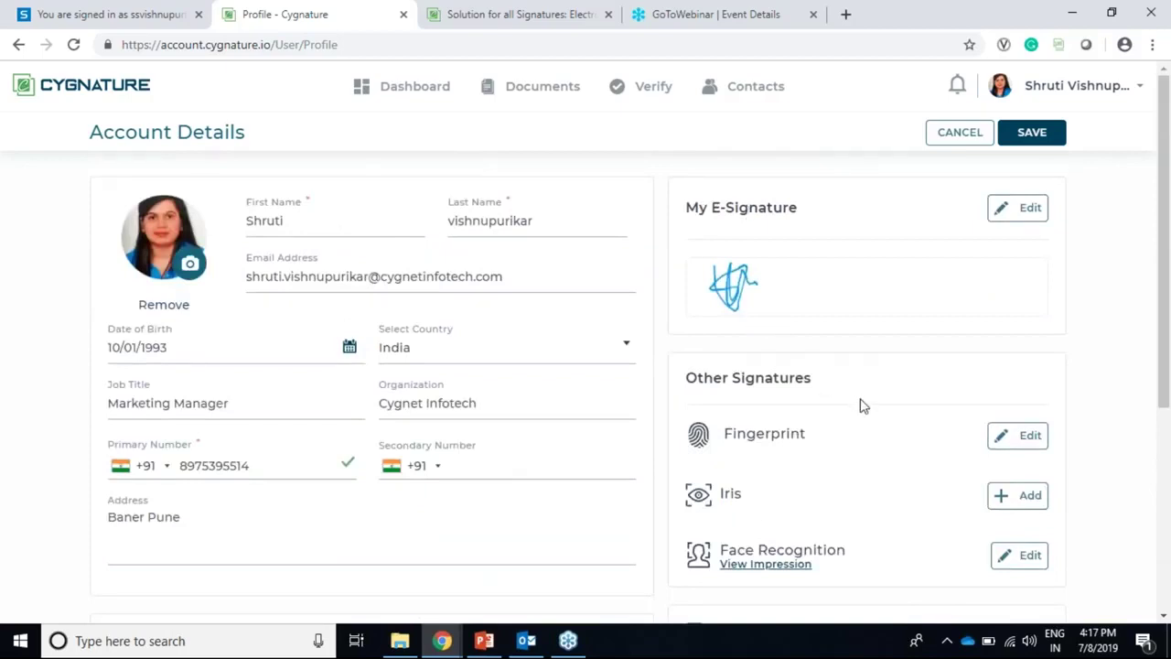
pyautogui.scroll(-3, 841, 291)
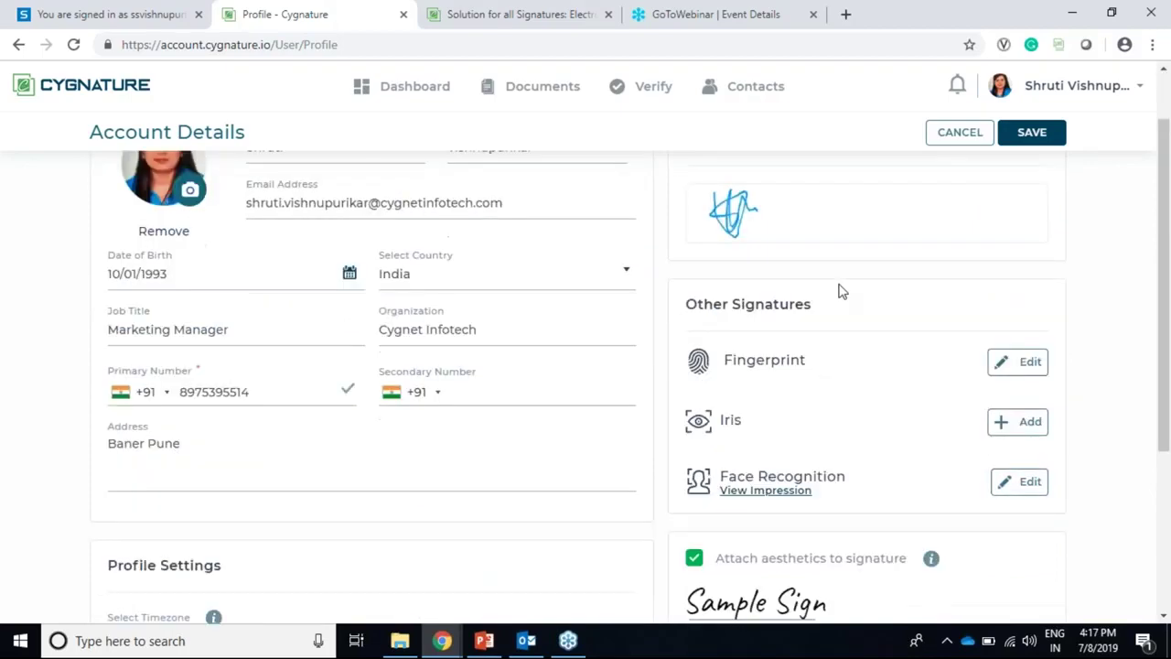
pyautogui.scroll(1, 915, 229)
pyautogui.click(1075, 85)
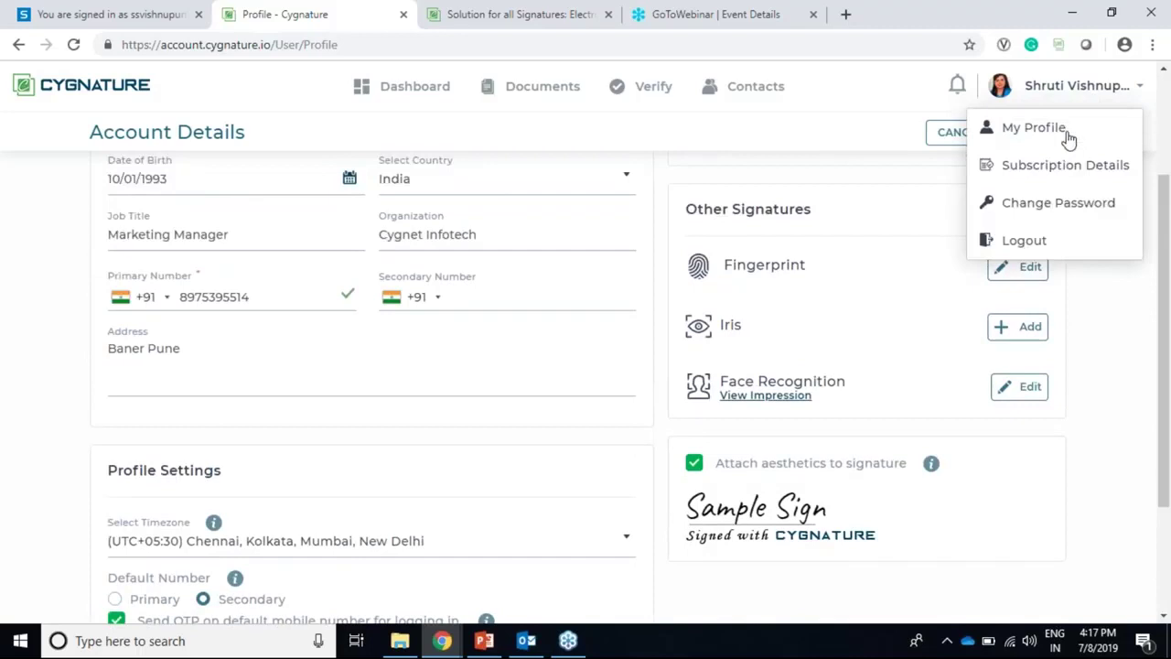
pyautogui.click(1064, 174)
# Step: Leave the unsaved profile page and review the supported signature types and Aadhaar ESign usage
pyautogui.press('Return')
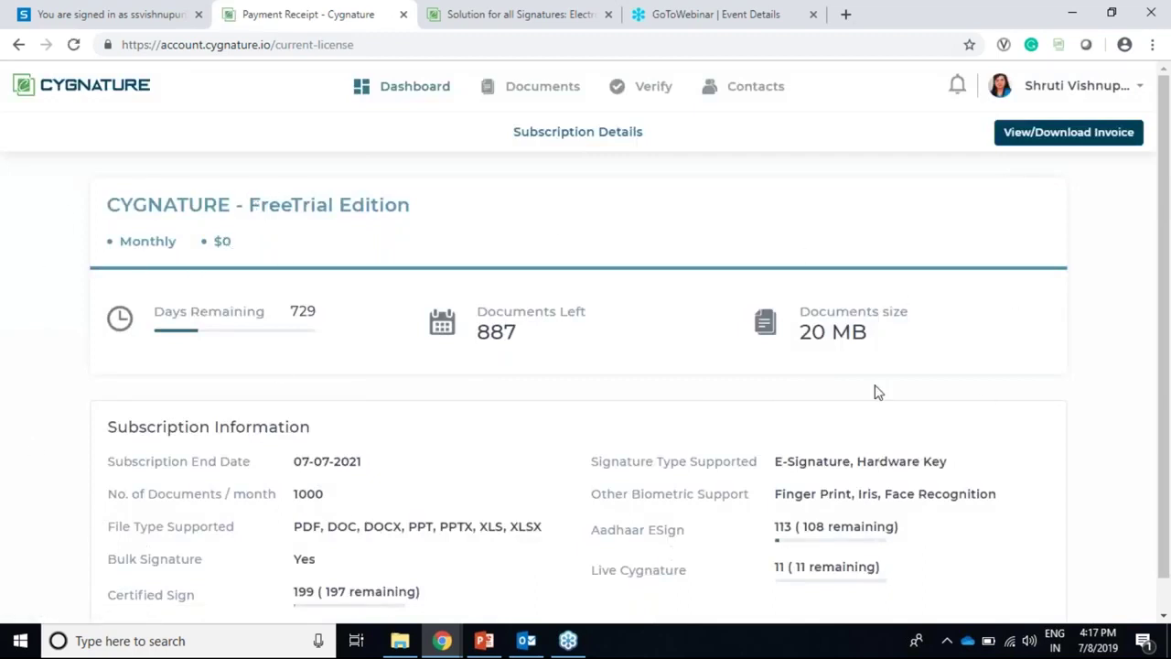
pyautogui.scroll(-1, 842, 387)
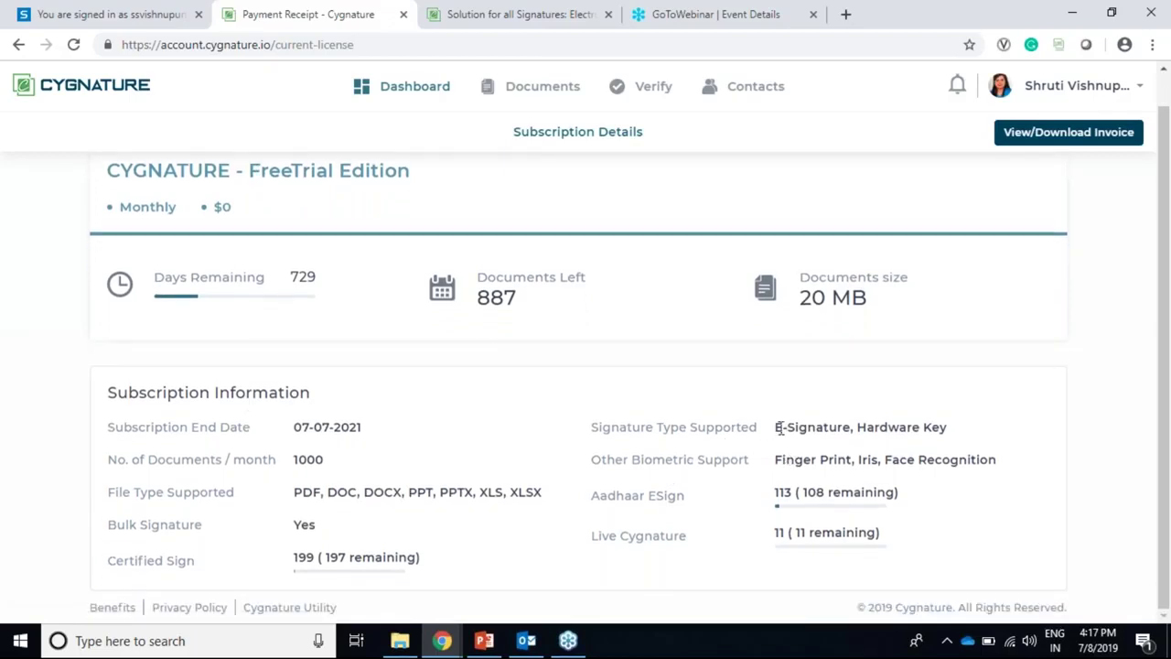
pyautogui.moveTo(776, 427); pyautogui.dragTo(954, 434)
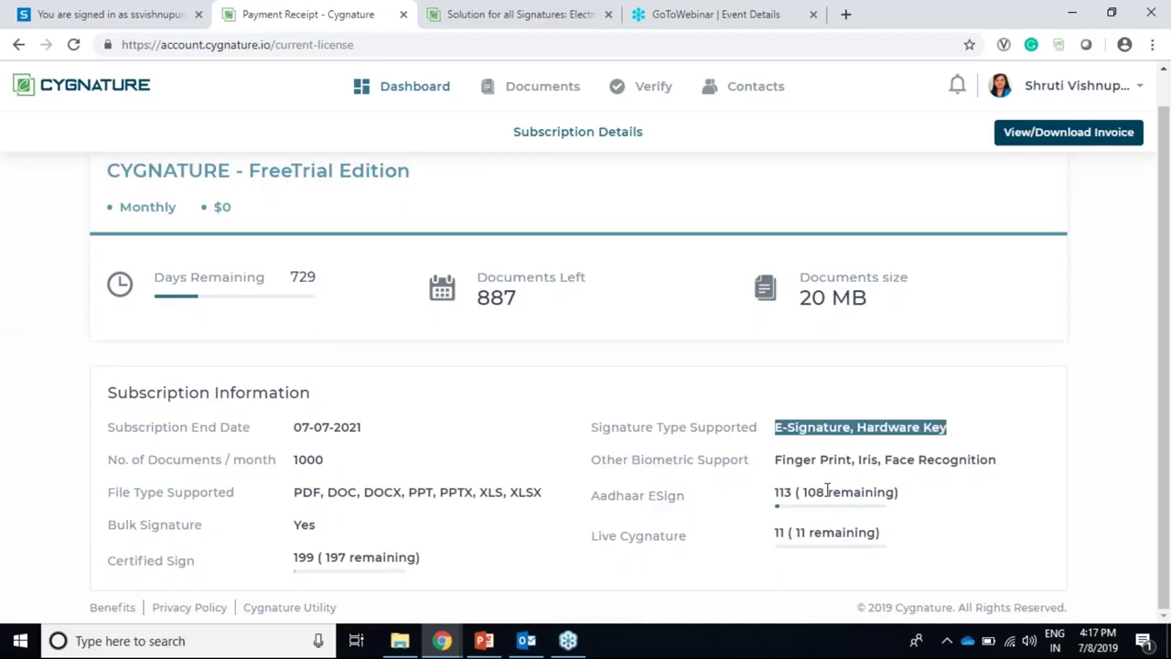
pyautogui.moveTo(593, 496); pyautogui.dragTo(692, 496)
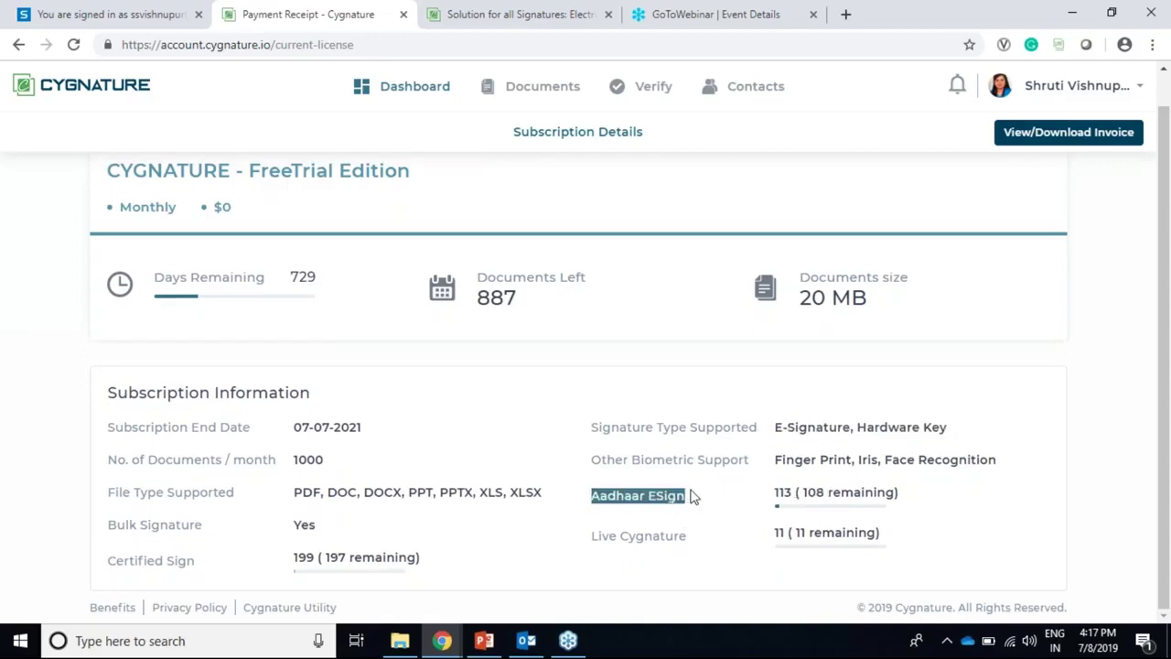
pyautogui.moveTo(776, 491); pyautogui.dragTo(936, 512)
# Step: Highlight the 108 remaining Aadhaar ESign count, then return to the dashboard
pyautogui.click(773, 497)
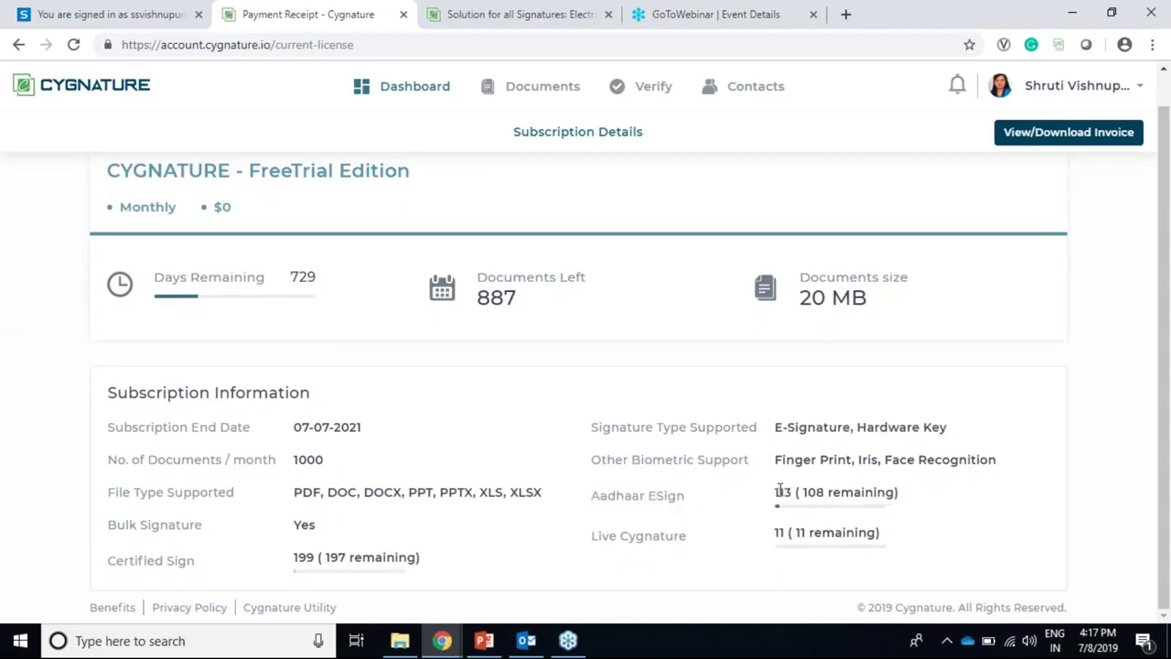
pyautogui.moveTo(798, 492); pyautogui.dragTo(872, 510)
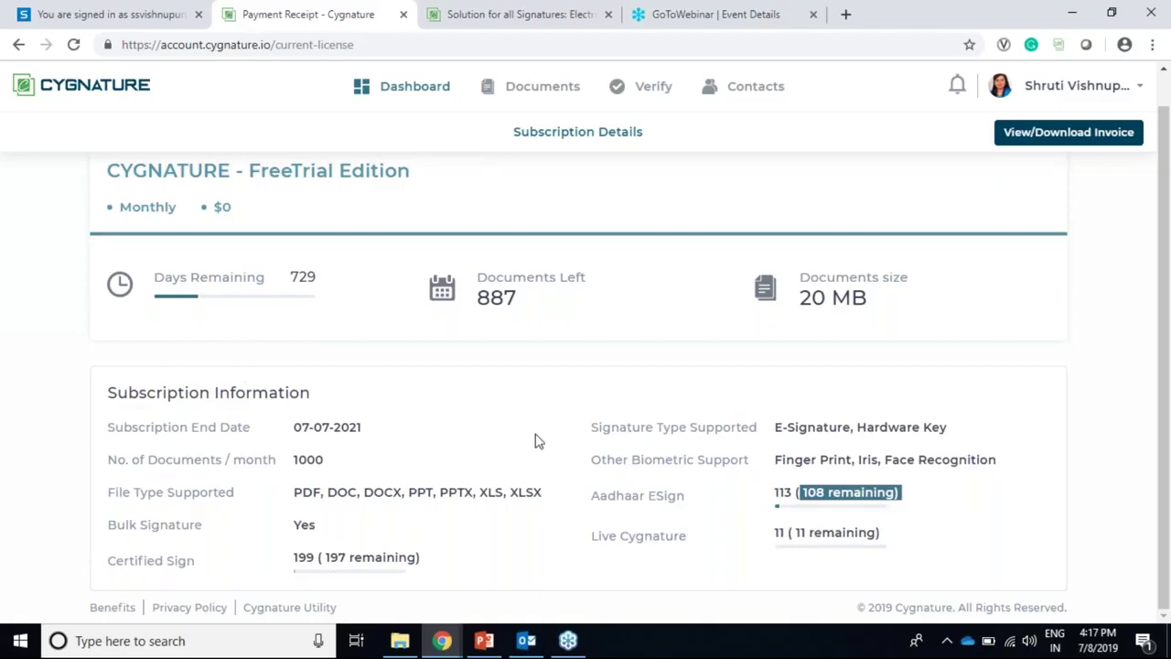
pyautogui.scroll(1, 538, 441)
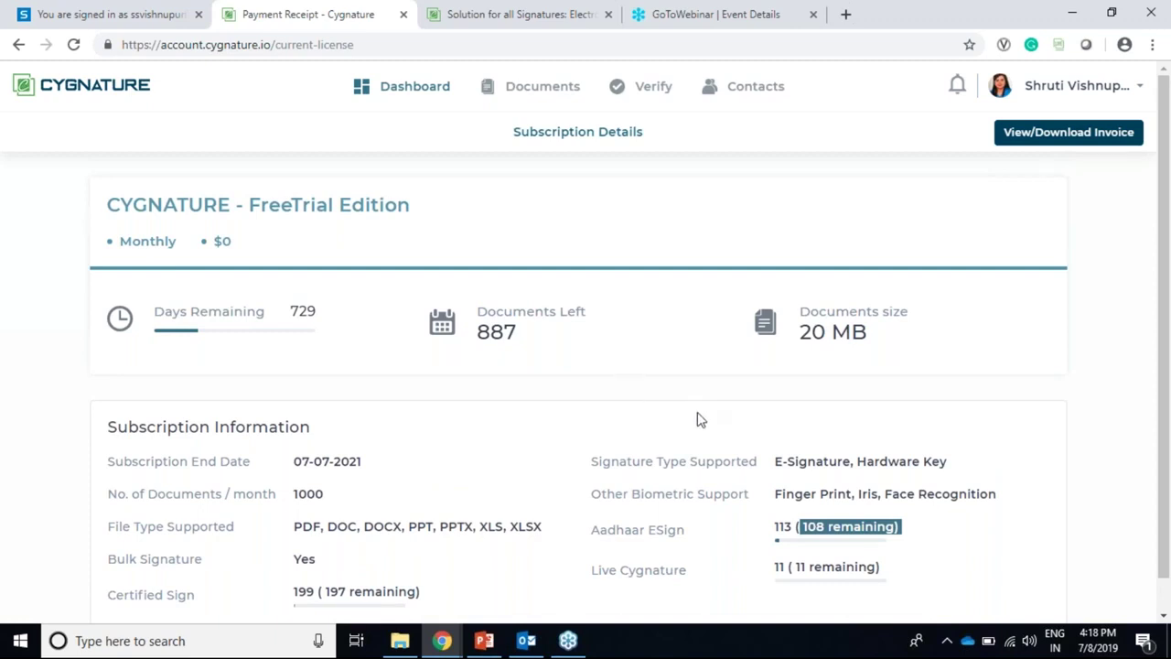
pyautogui.click(417, 92)
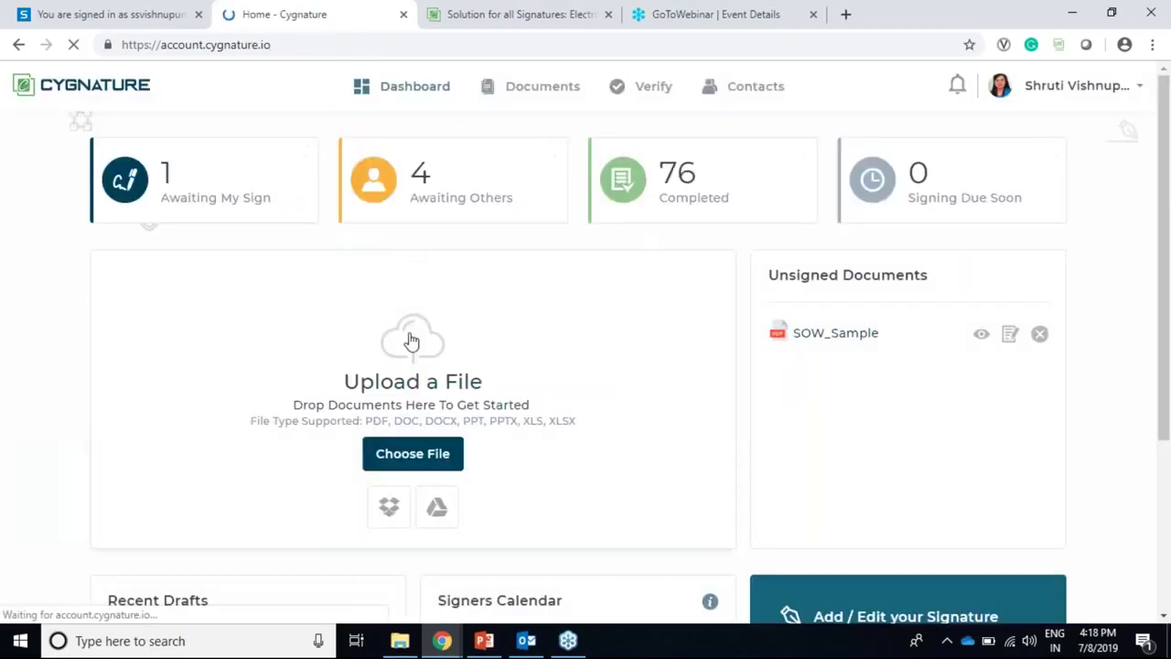
# Step: Upload Sample_NDA_E-Aadhar and set its category to Non-Disclosure Agreement
pyautogui.click(413, 453)
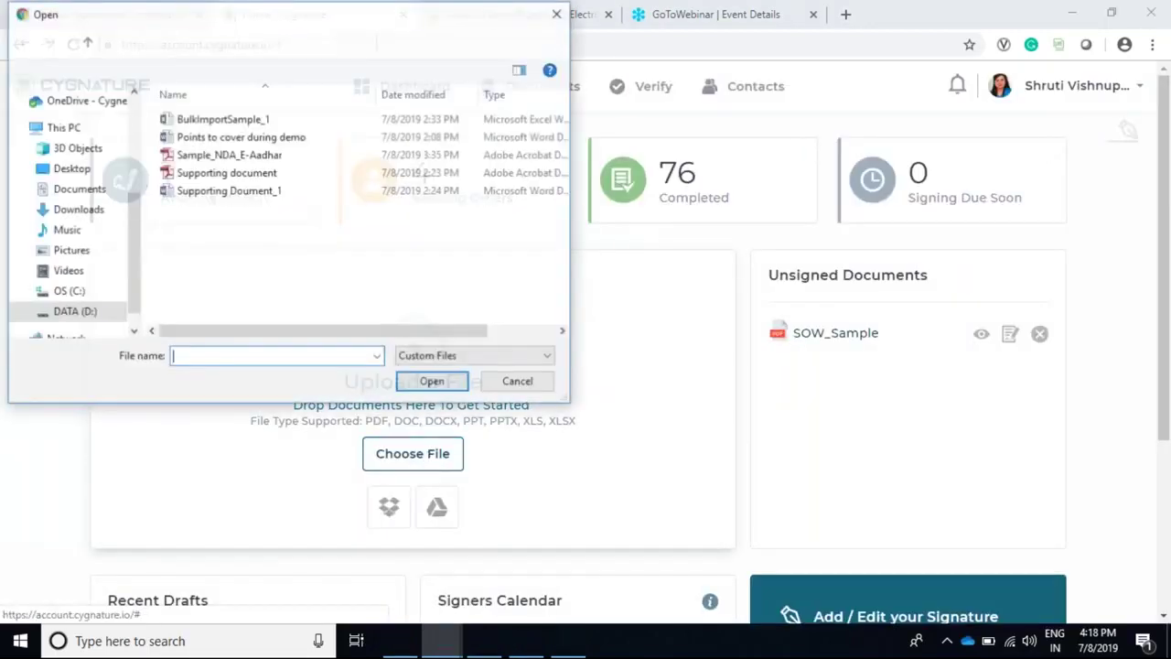
pyautogui.click(271, 162)
pyautogui.click(433, 383)
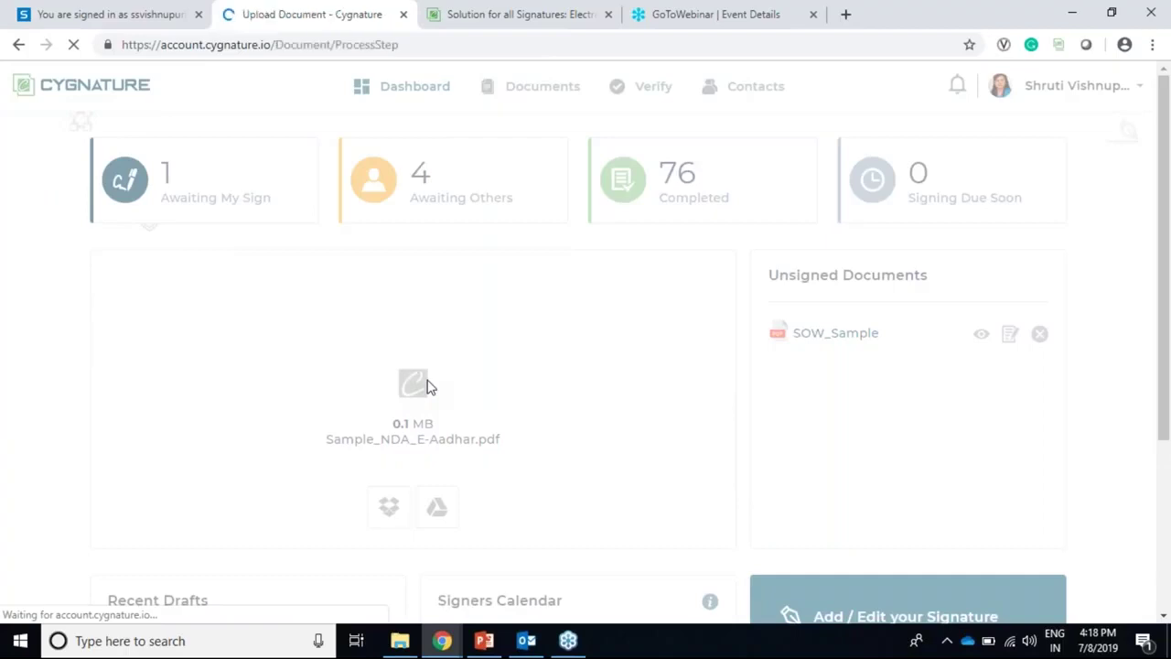
pyautogui.click(491, 287)
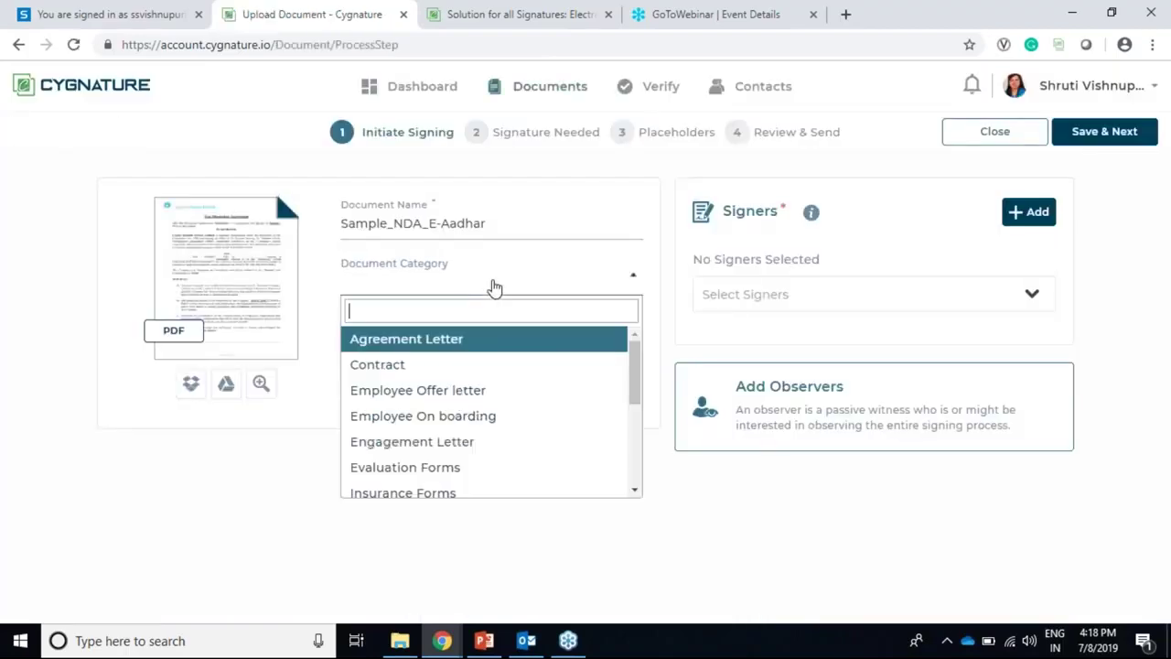
pyautogui.scroll(-2, 499, 439)
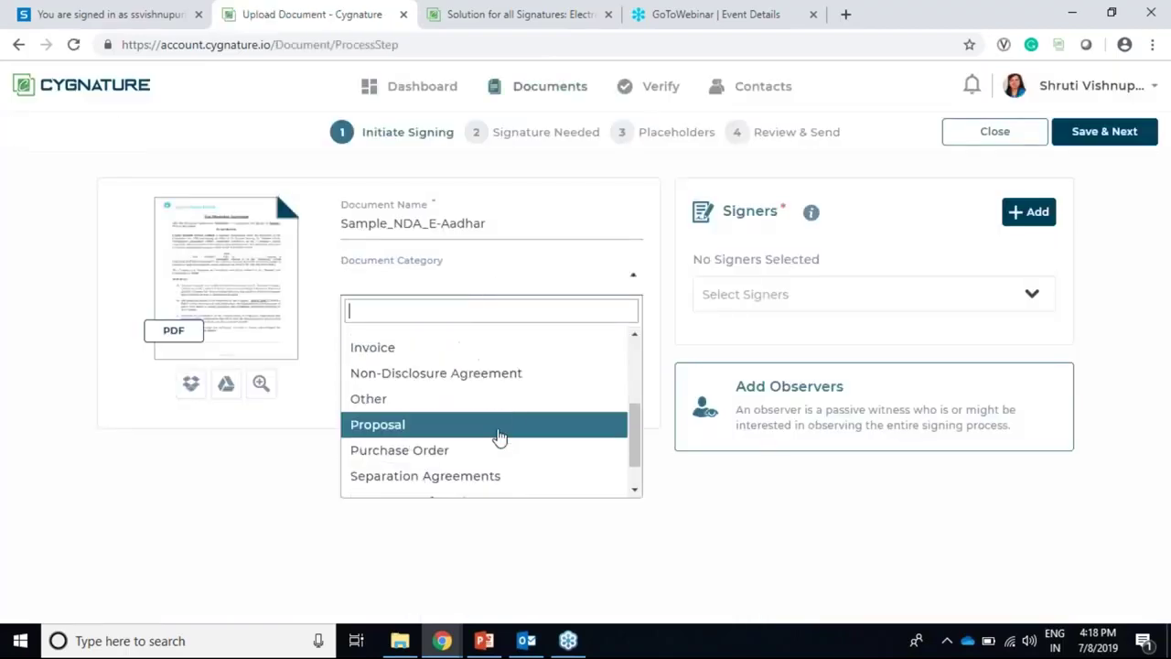
pyautogui.click(522, 374)
pyautogui.click(484, 355)
# Step: Add the account owner as signer and place an E-Signature placeholder in the document
pyautogui.click(897, 298)
pyautogui.click(1020, 449)
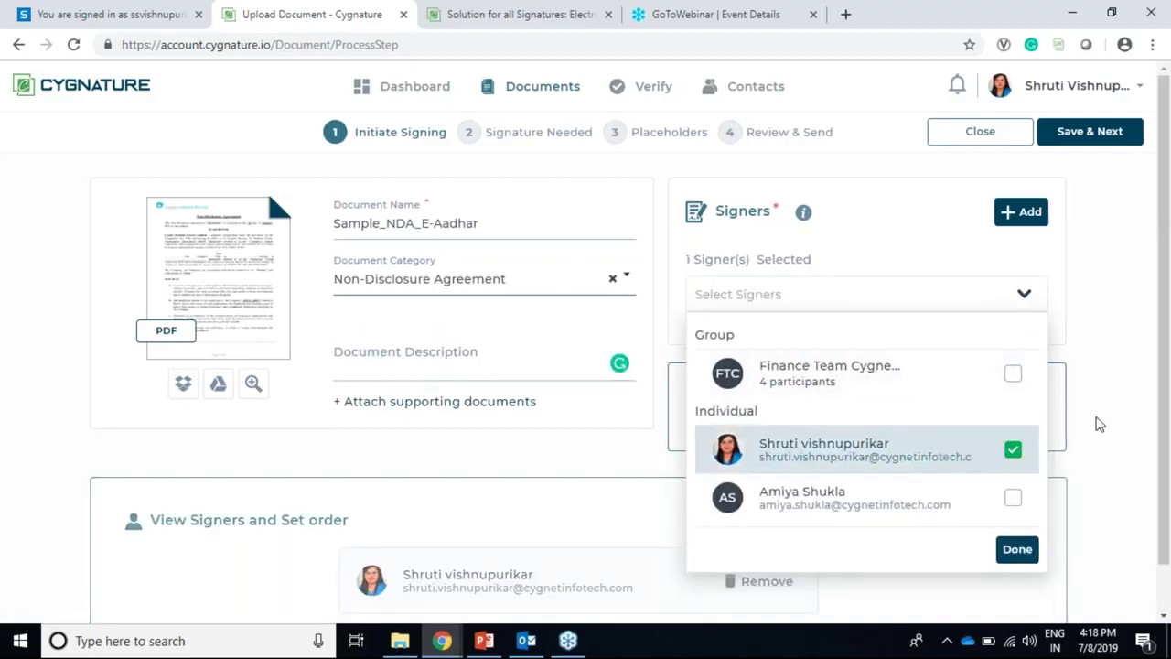
pyautogui.click(1102, 131)
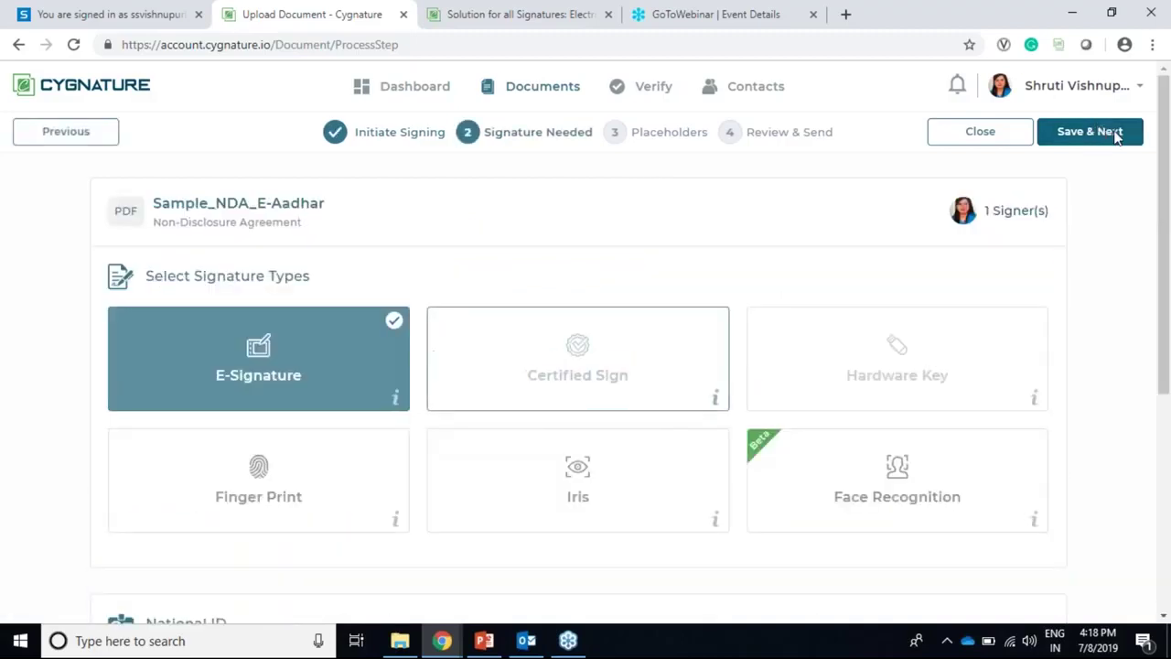
pyautogui.click(1076, 155)
pyautogui.scroll(-3, 954, 361)
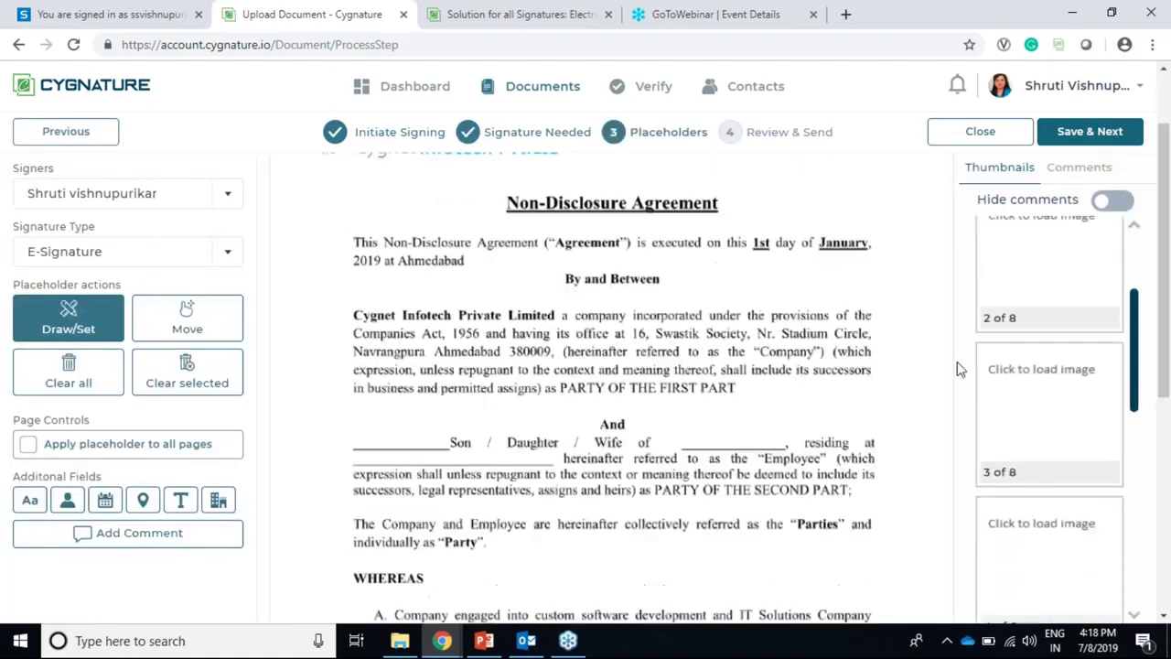
pyautogui.scroll(-3, 803, 541)
pyautogui.click(1016, 537)
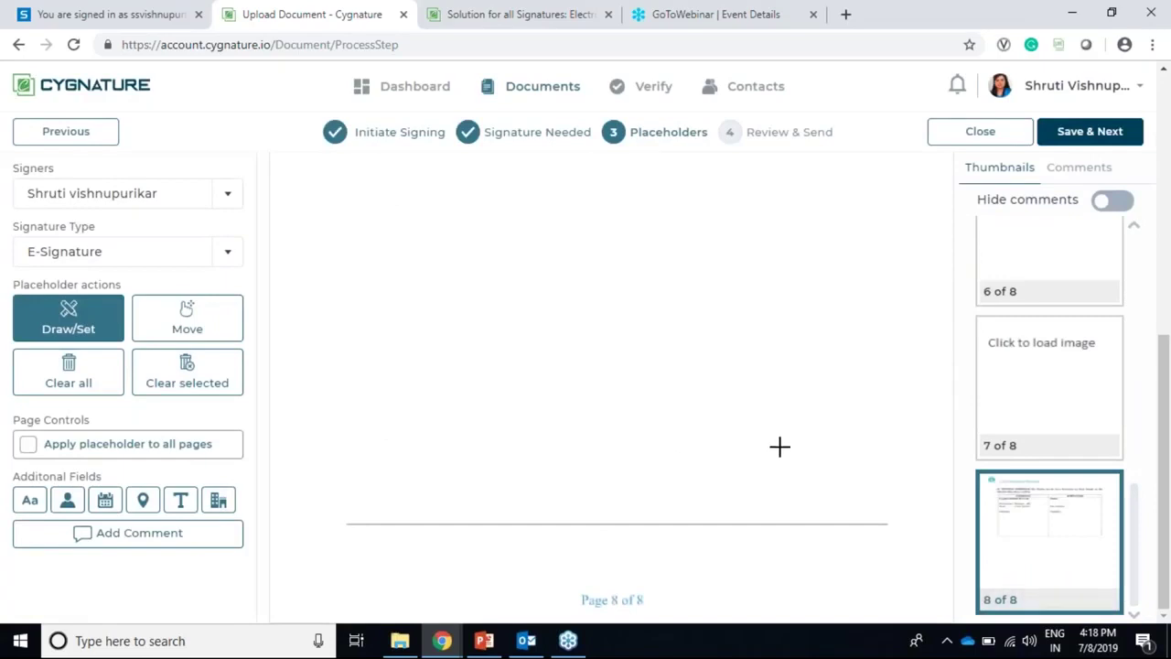
pyautogui.scroll(5, 778, 435)
pyautogui.moveTo(640, 244); pyautogui.dragTo(838, 313)
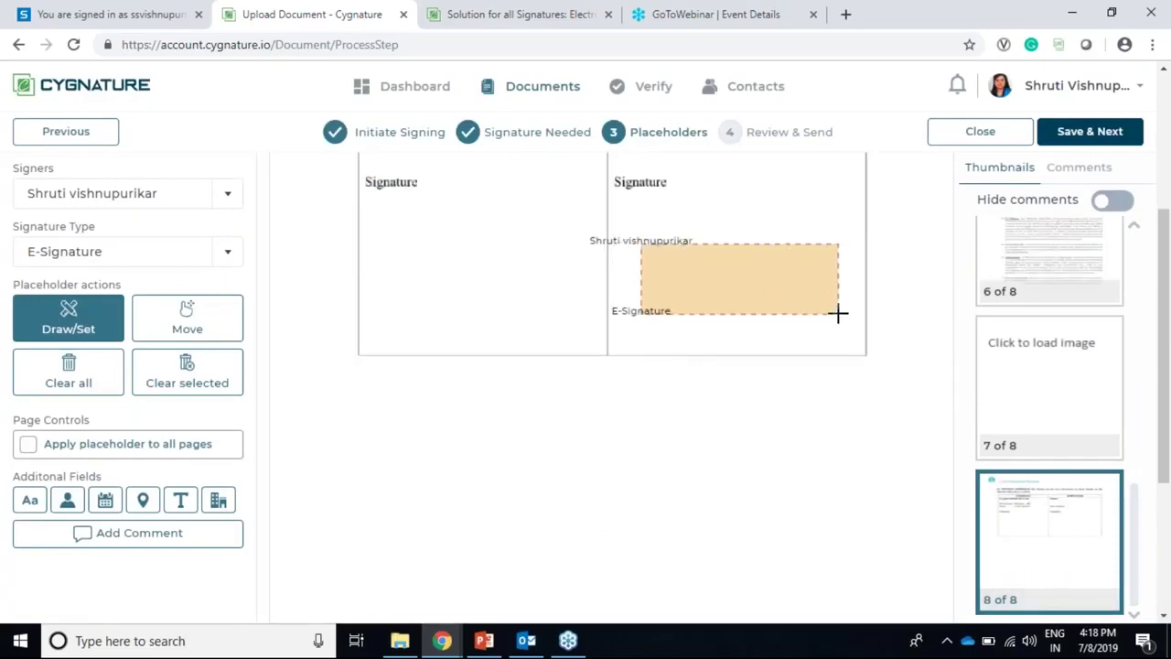
# Step: Enable 'Remove Signed document from Cygnature' on Review & Send and finish the request
pyautogui.click(1066, 139)
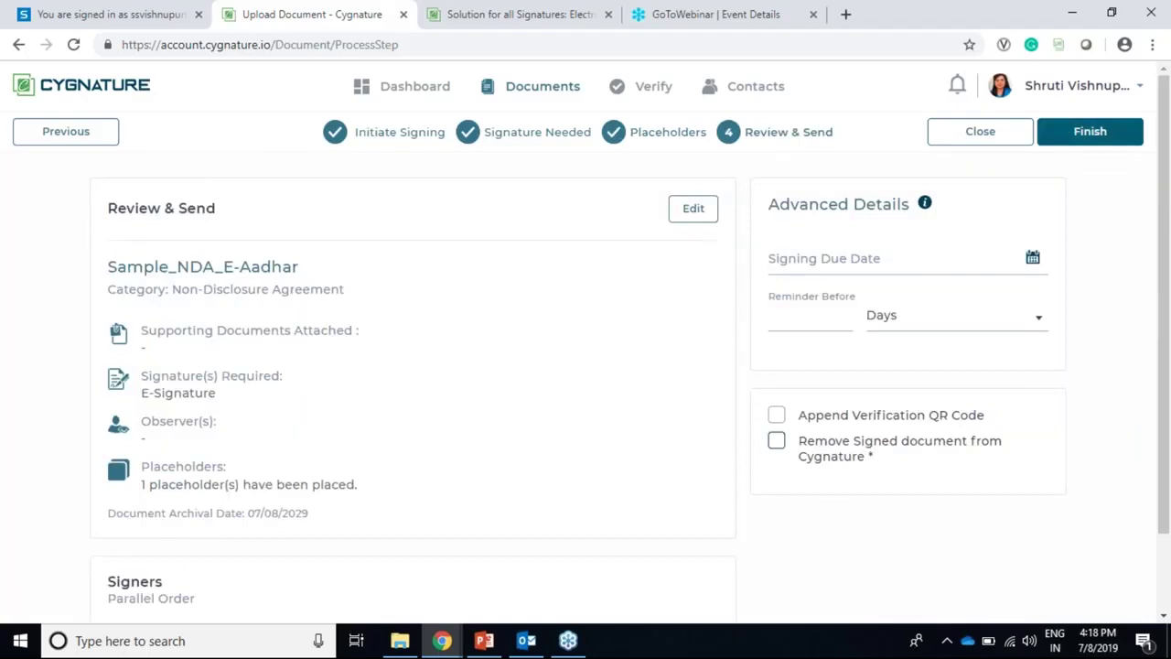
pyautogui.click(776, 445)
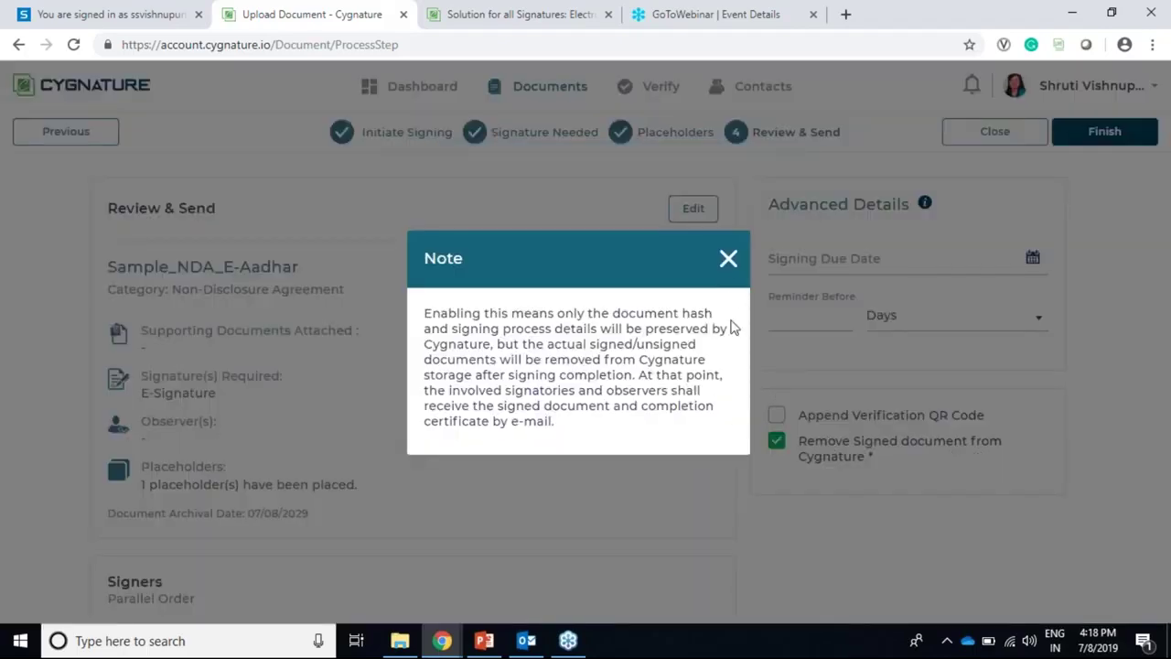
pyautogui.click(733, 270)
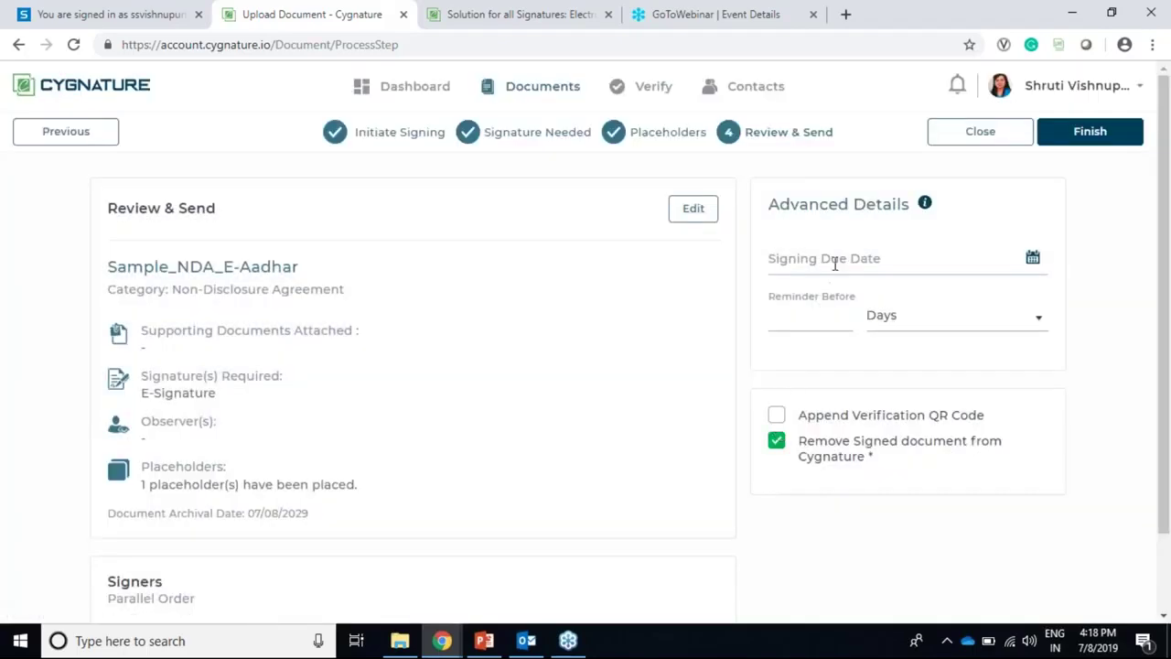
pyautogui.click(1064, 143)
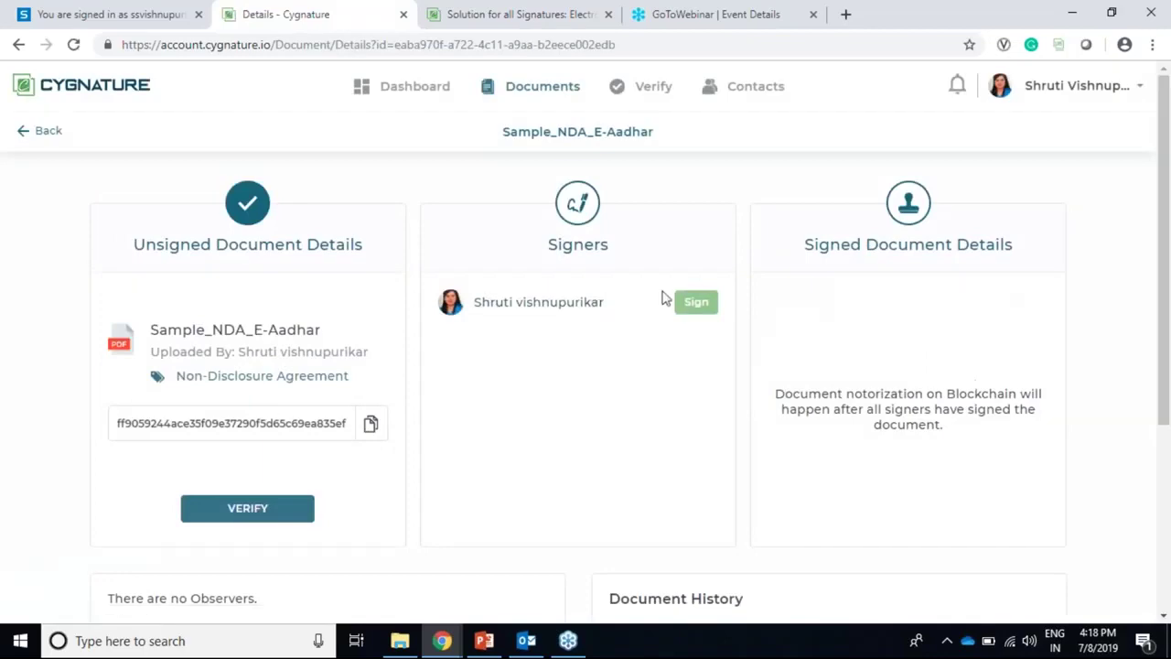
# Step: Sign the page 7 placeholder with the first signature style and submit the NDA
pyautogui.click(697, 303)
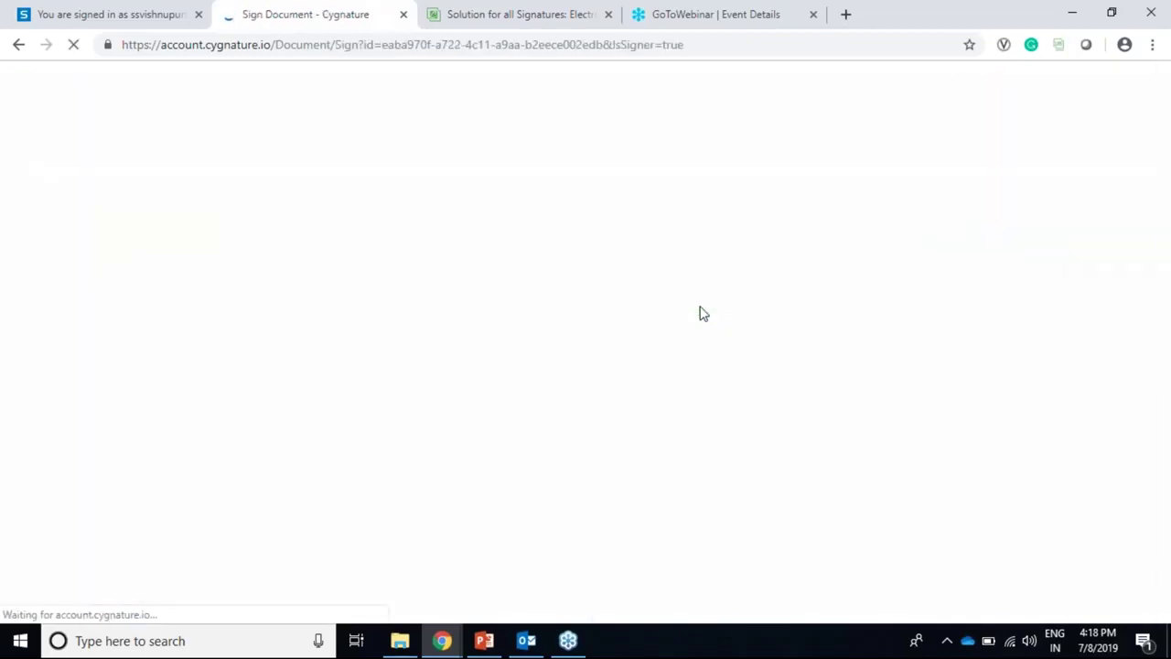
pyautogui.moveTo(960, 187); pyautogui.dragTo(979, 567)
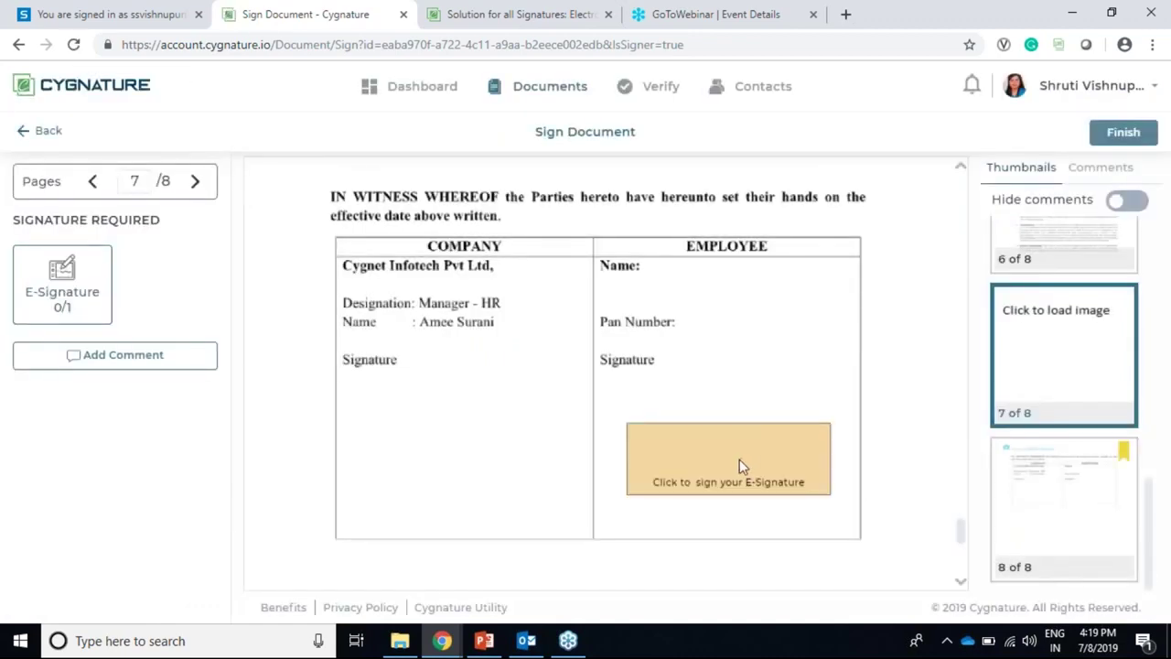
pyautogui.click(740, 459)
pyautogui.click(529, 393)
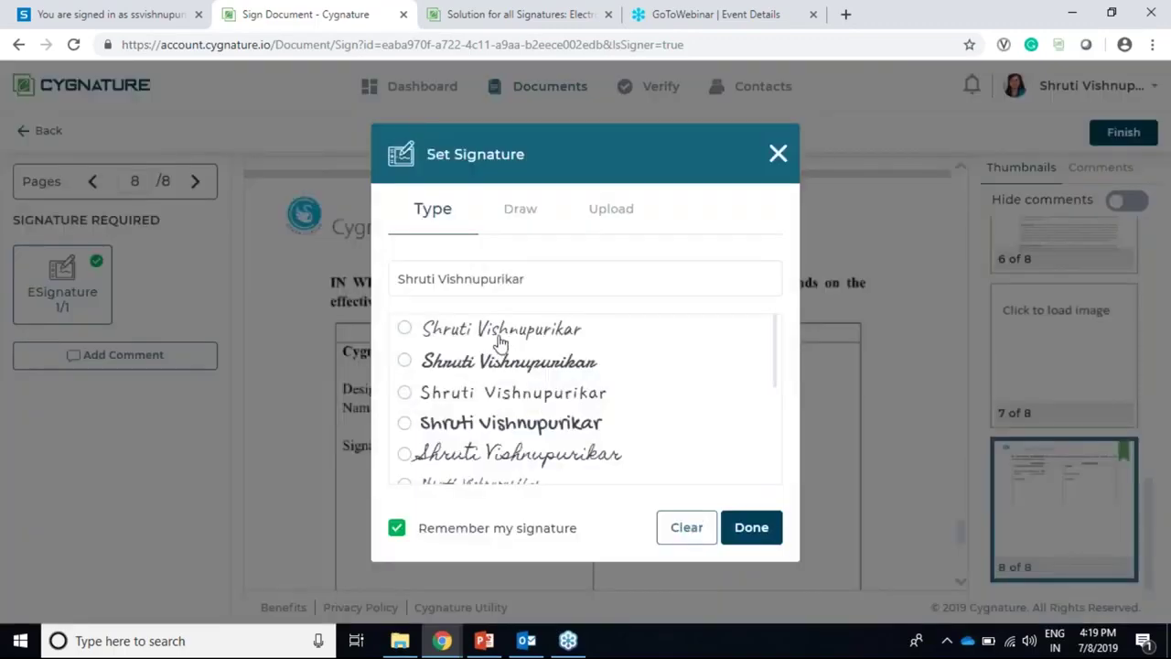
pyautogui.click(502, 337)
pyautogui.click(766, 529)
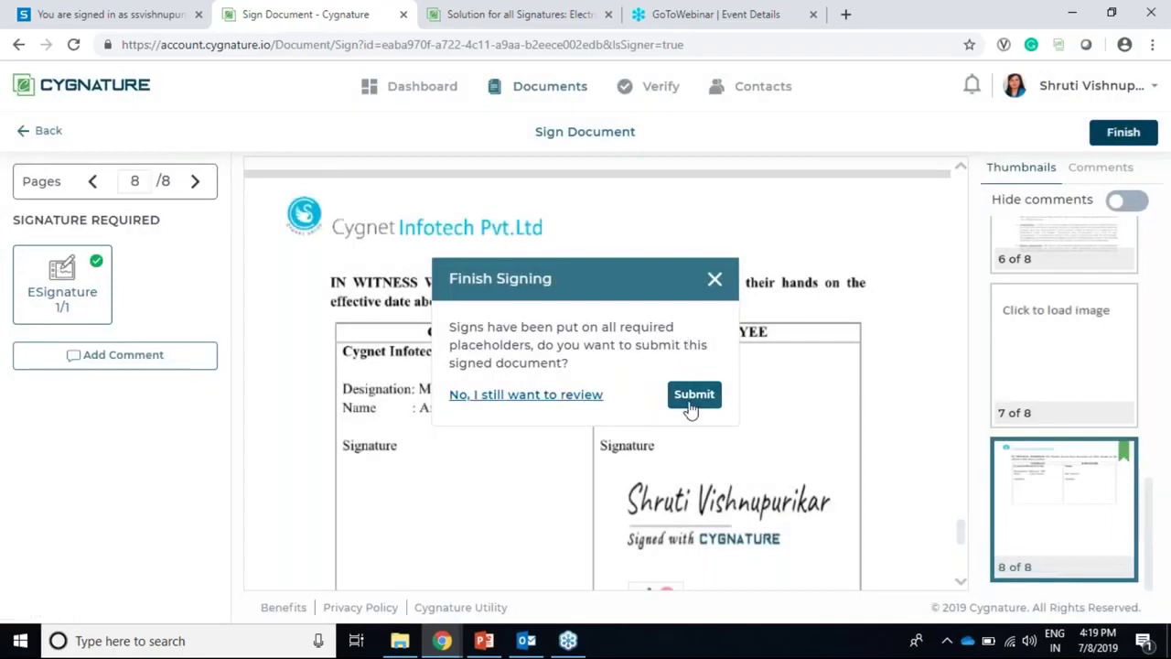
pyautogui.click(691, 400)
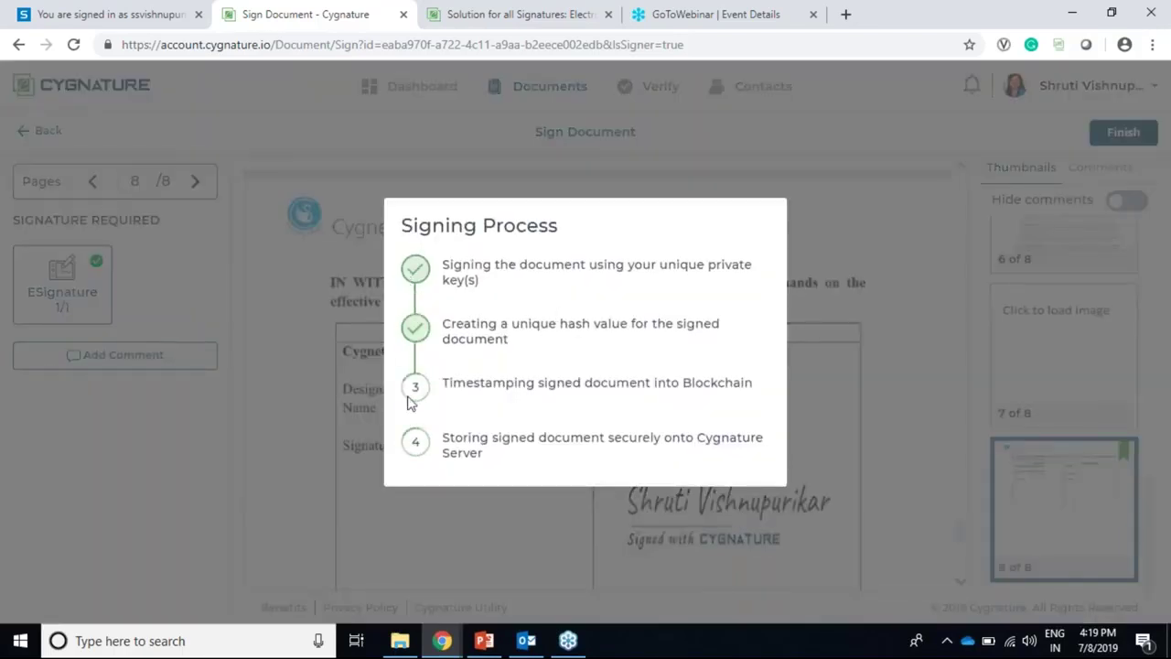
pyautogui.click(599, 475)
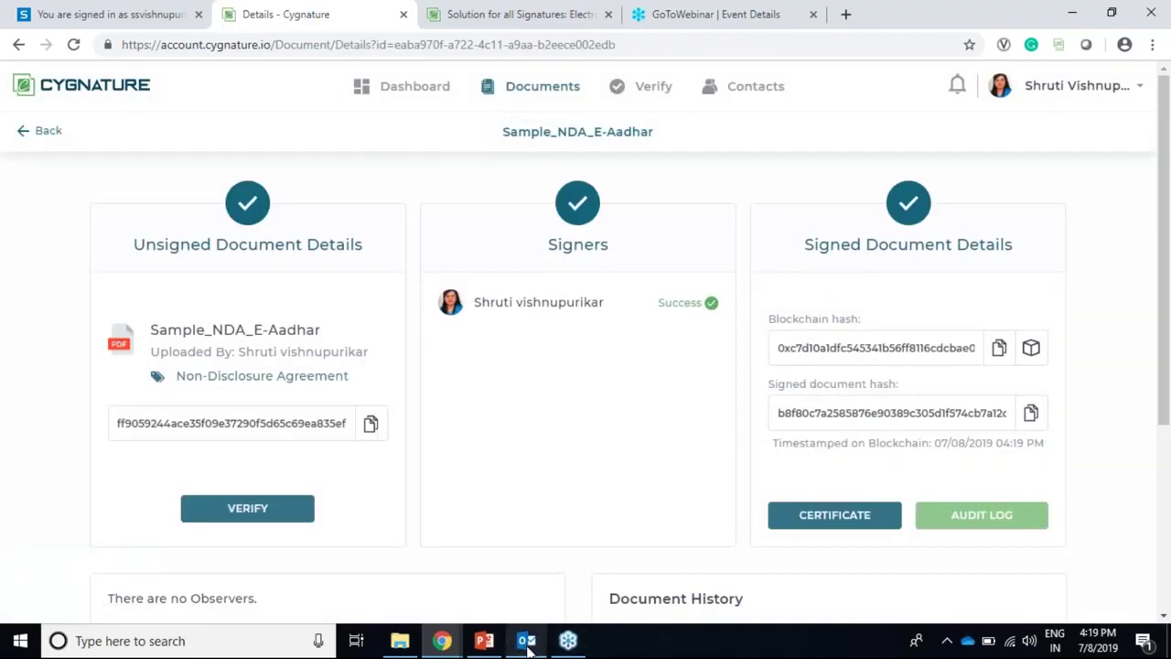
# Step: Check the Completed documents list from the dashboard, then return to the dashboard
pyautogui.click(418, 96)
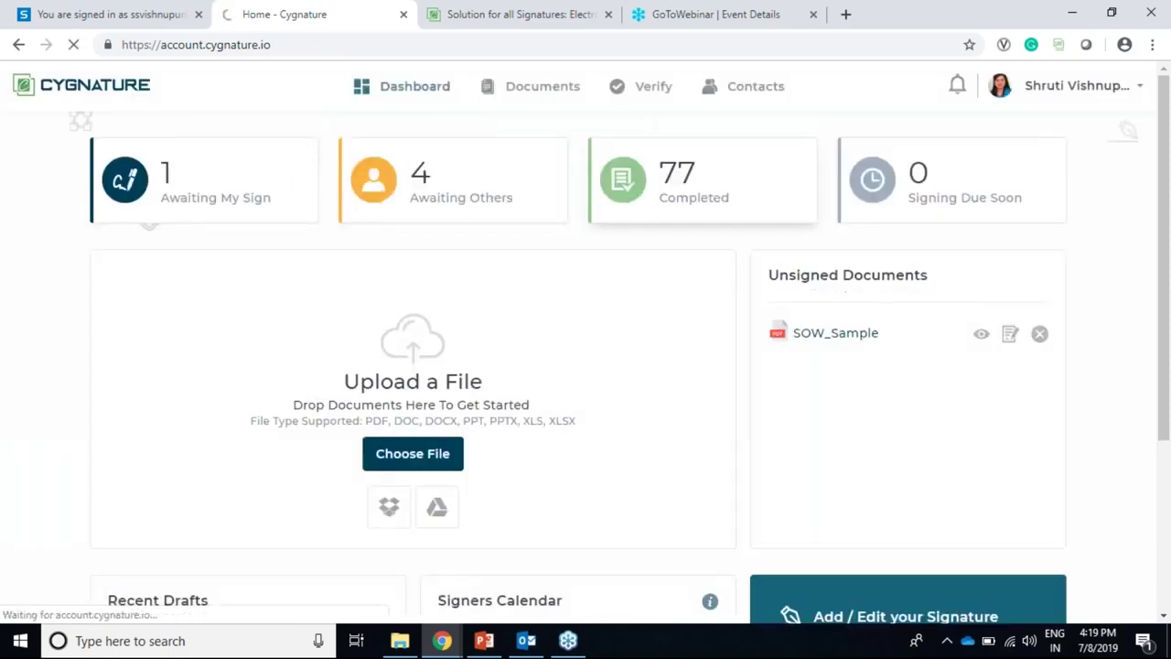
pyautogui.click(643, 191)
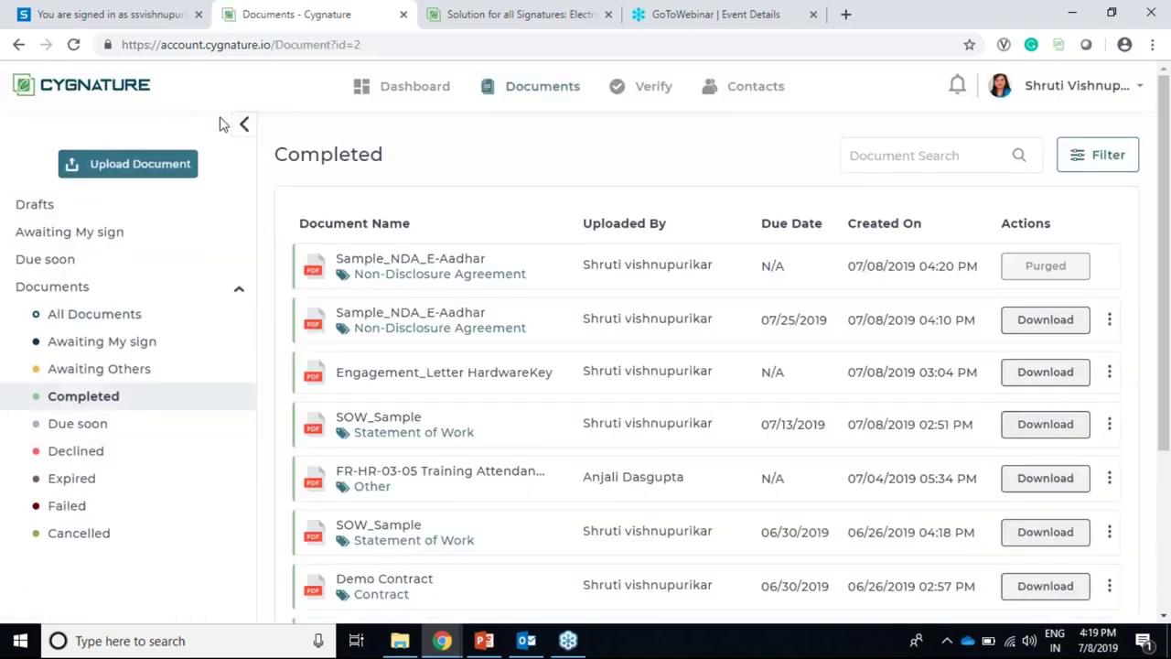
pyautogui.click(366, 88)
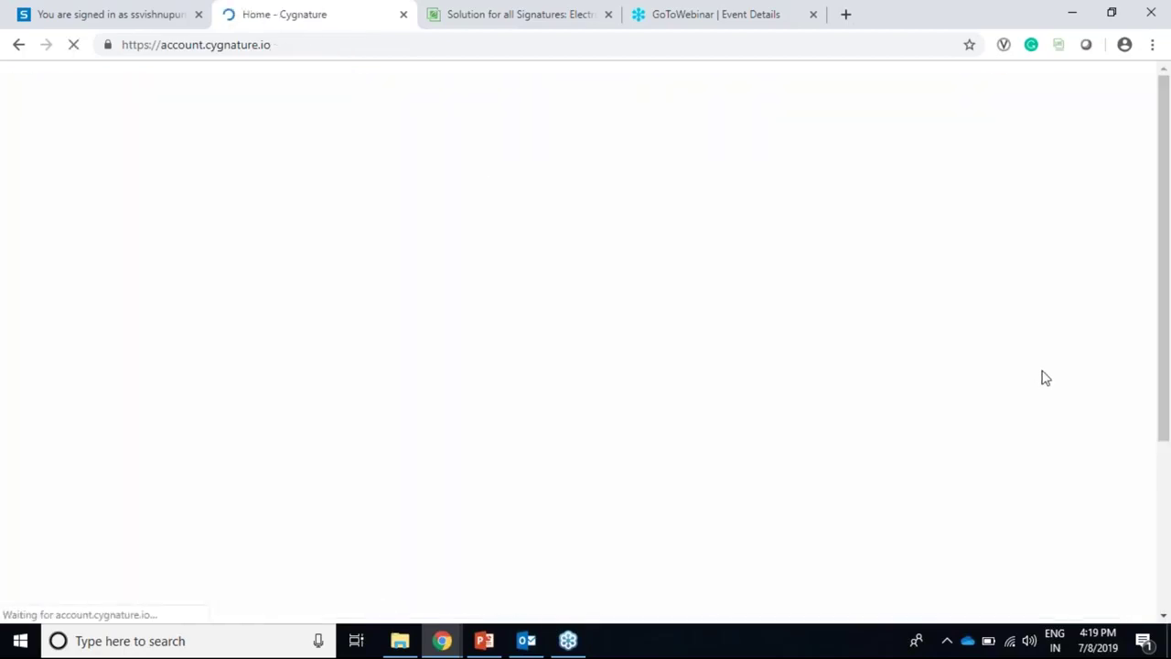
pyautogui.click(523, 647)
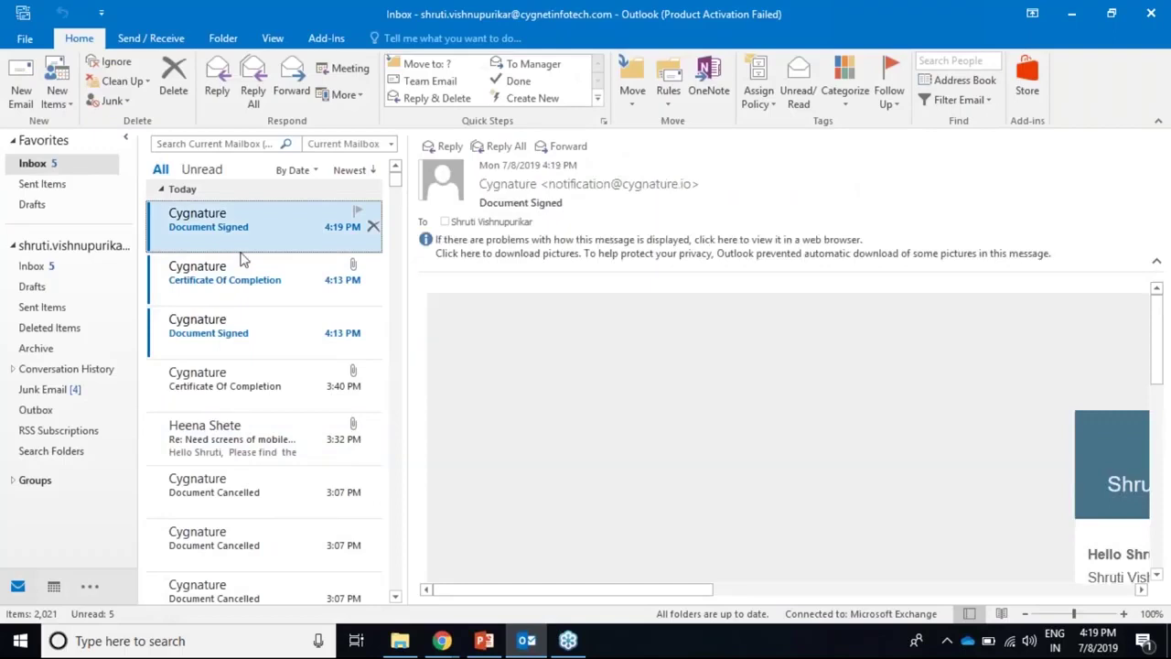
# Step: Scroll through the Sample_NDA_E-Aadhar Document Signed email, then minimize Outlook
pyautogui.moveTo(704, 590); pyautogui.dragTo(920, 580)
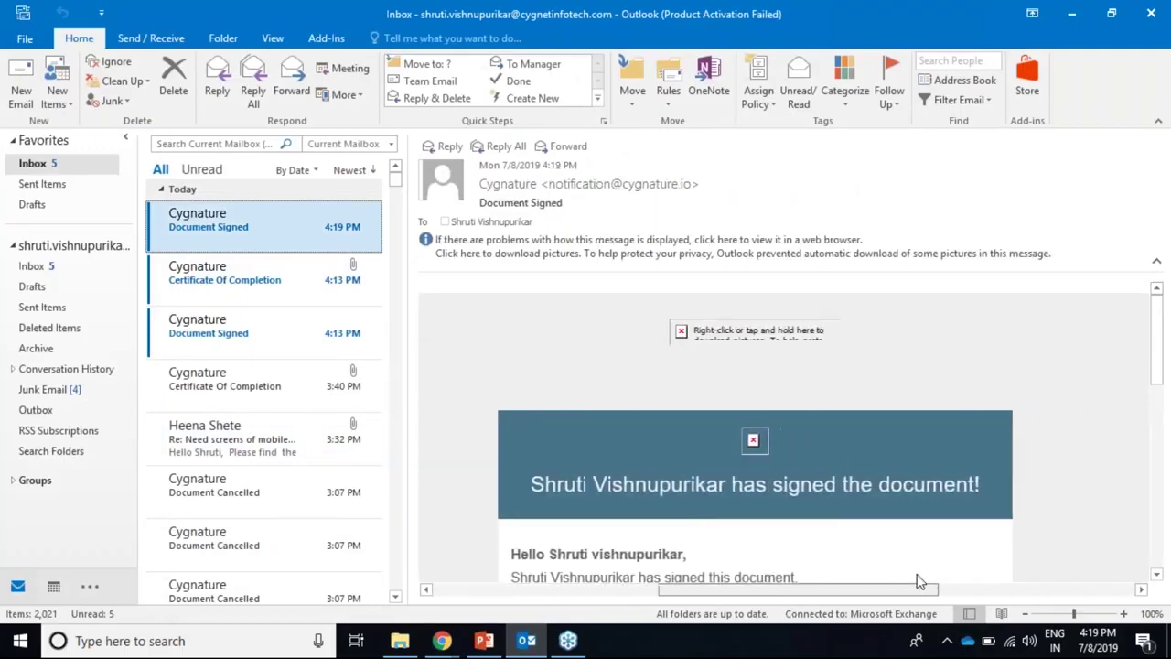
pyautogui.scroll(-5, 914, 457)
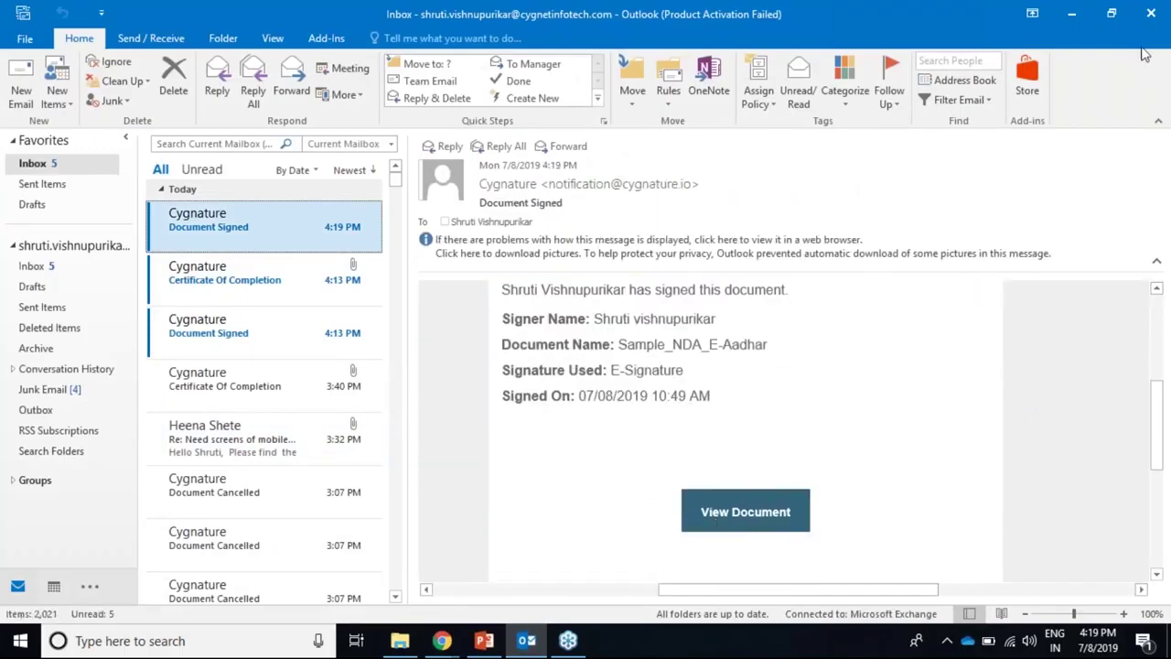
pyautogui.click(1078, 19)
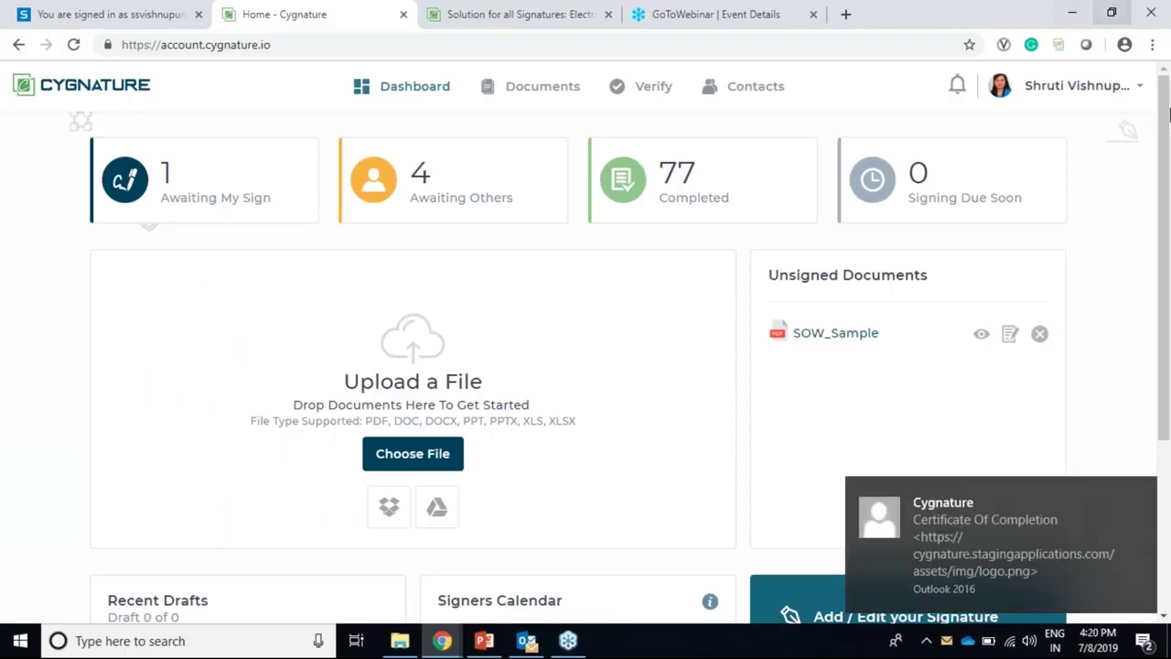
# Step: On the Contacts page, start a new contact with a name and e-mail address
pyautogui.click(1141, 495)
pyautogui.click(742, 91)
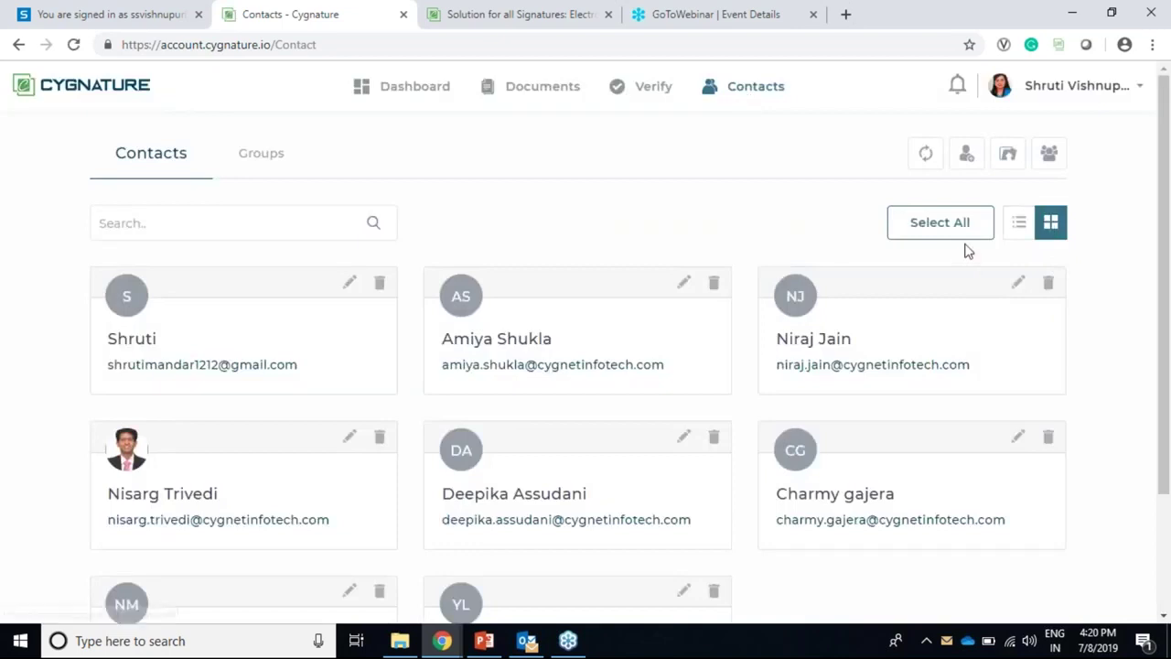
pyautogui.click(964, 156)
pyautogui.click(436, 224)
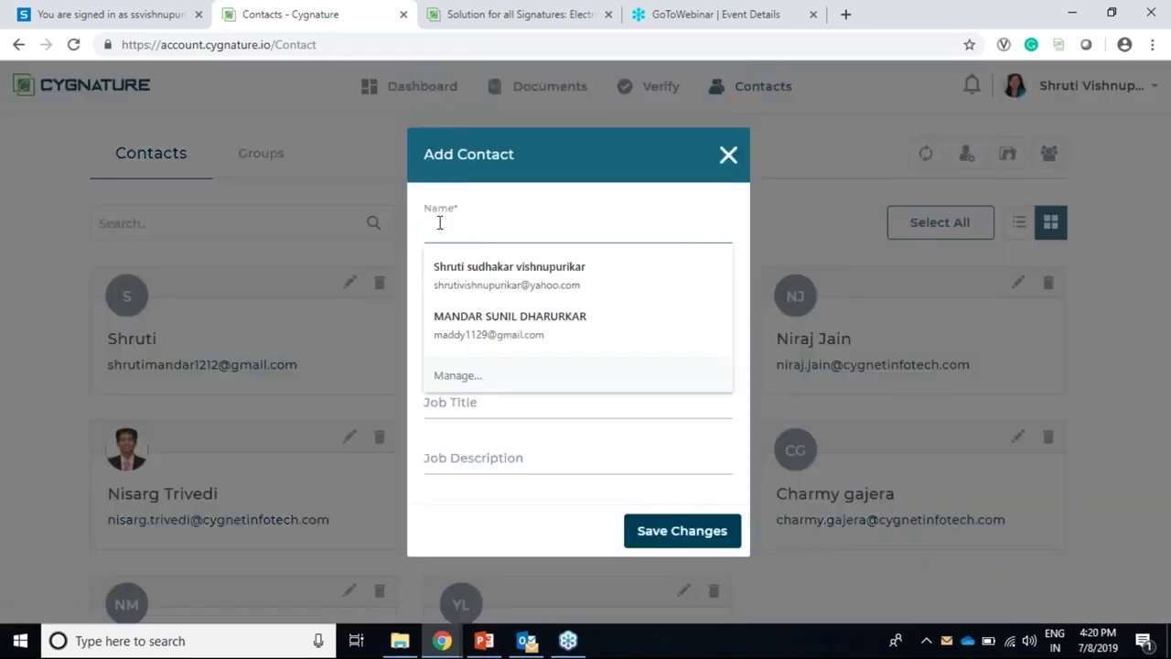
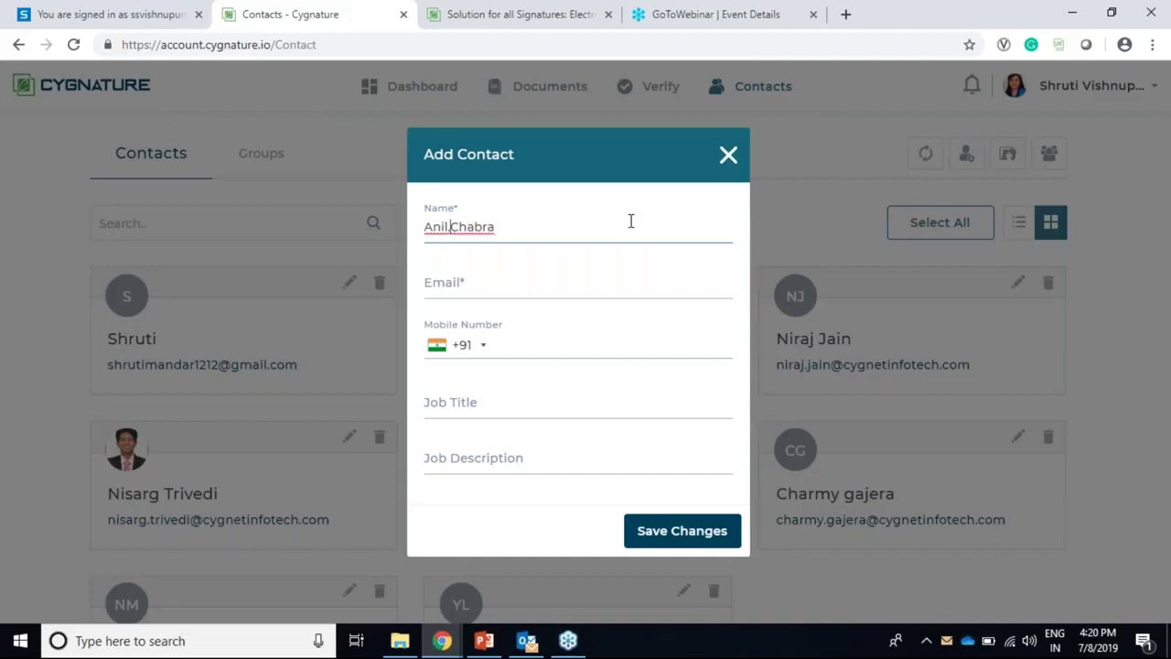
pyautogui.click(556, 276)
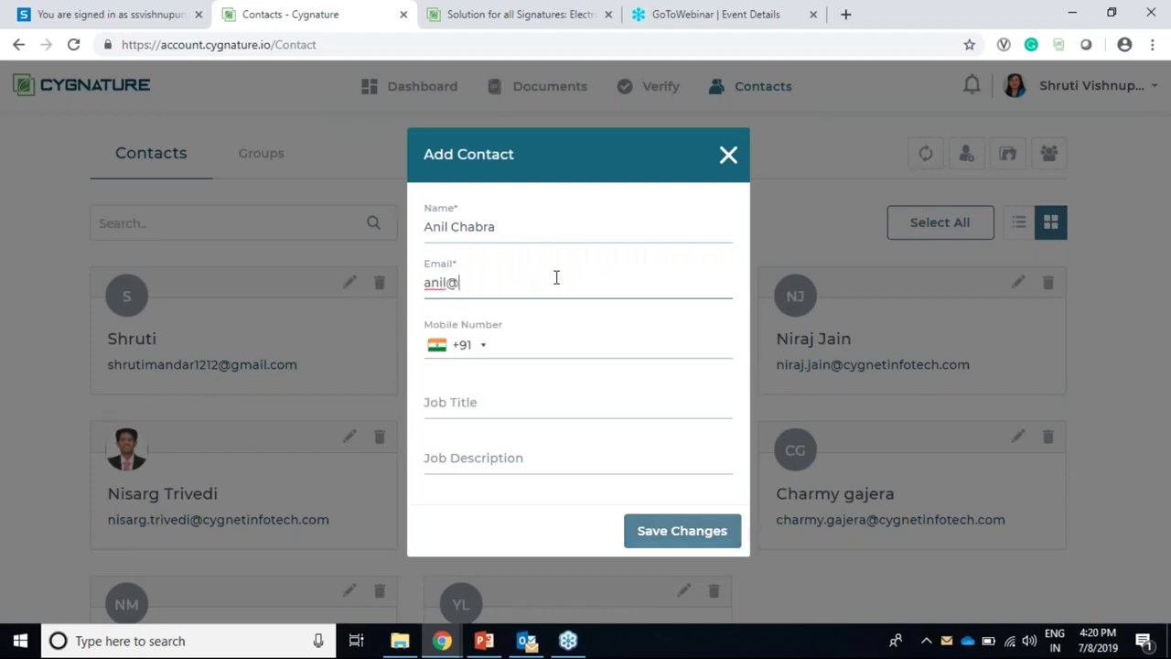
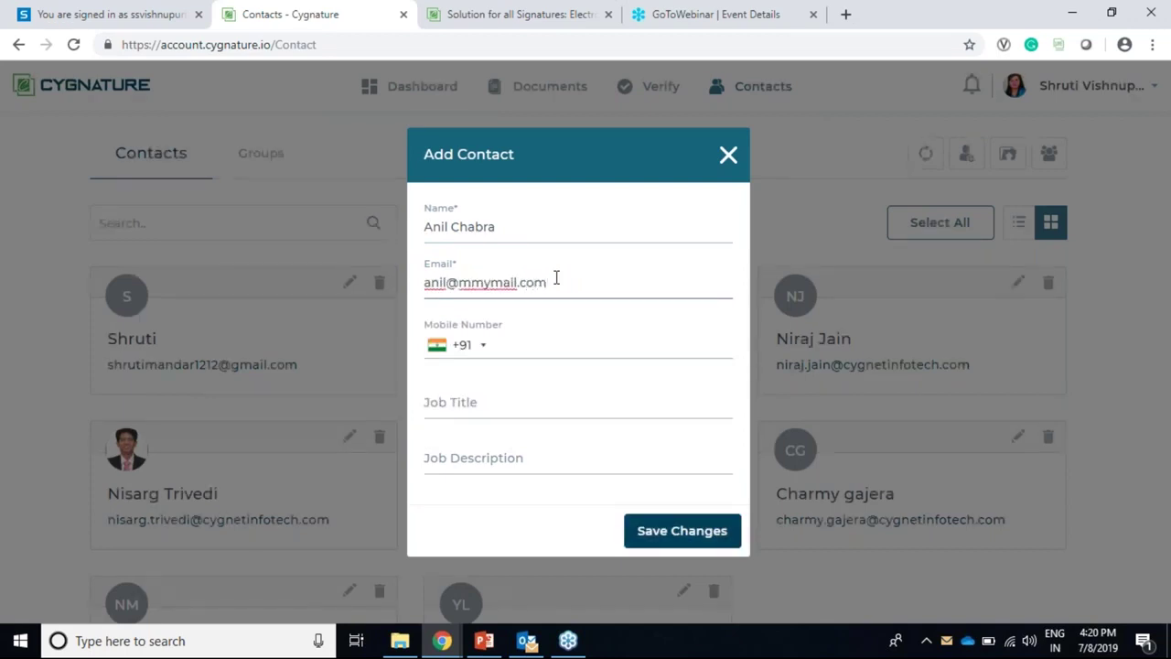
pyautogui.click(547, 343)
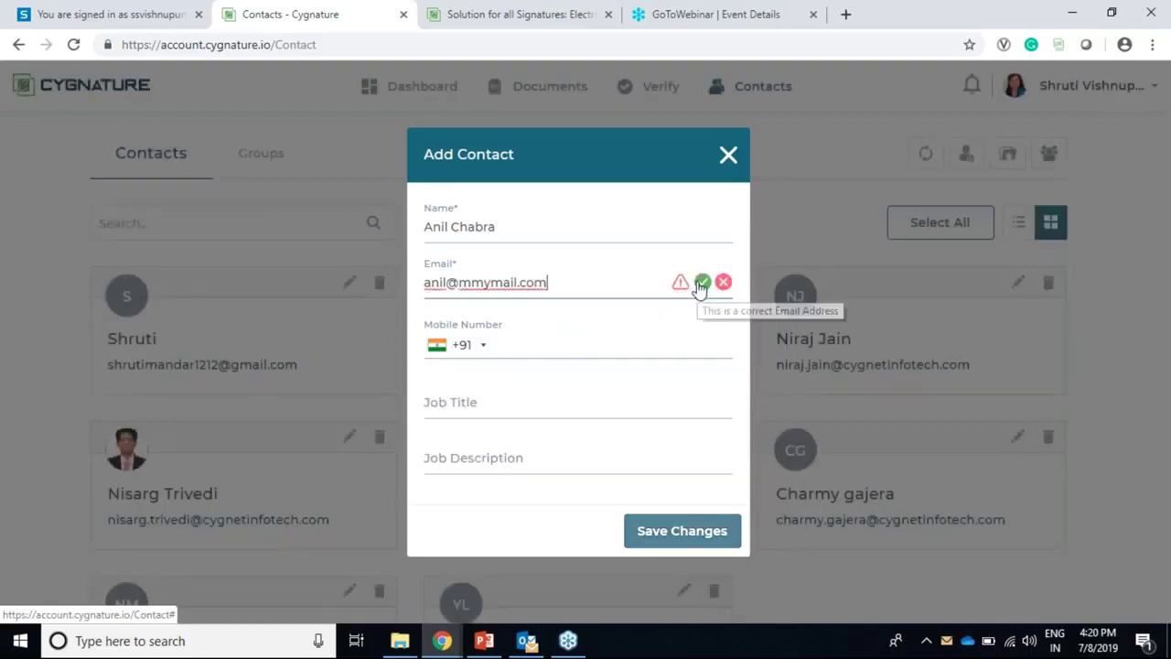
# Step: Change the contact's e-mail domain, first to own.com, then to yahoo.com
pyautogui.click(702, 282)
pyautogui.click(541, 335)
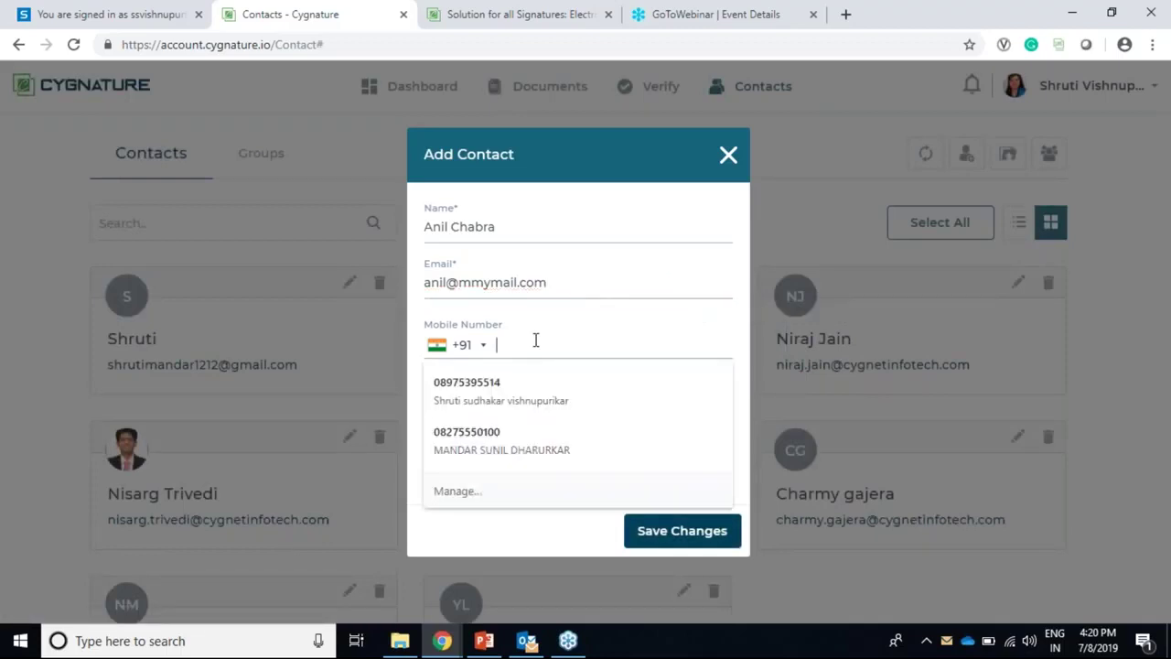
pyautogui.click(494, 283)
pyautogui.click(551, 282)
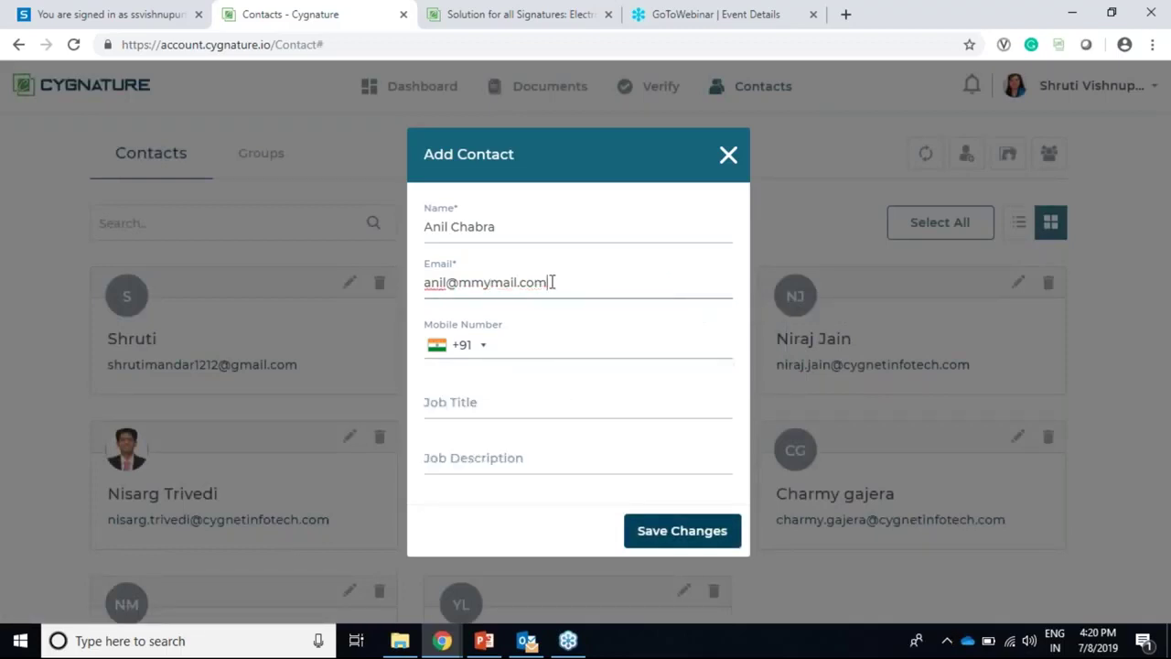
pyautogui.press('BackSpace')
pyautogui.press('BackSpace')
pyautogui.press('BackSpace')
pyautogui.press('BackSpace')
pyautogui.press('BackSpace')
pyautogui.press('BackSpace')
pyautogui.press('BackSpace')
pyautogui.press('BackSpace')
pyautogui.press('BackSpace')
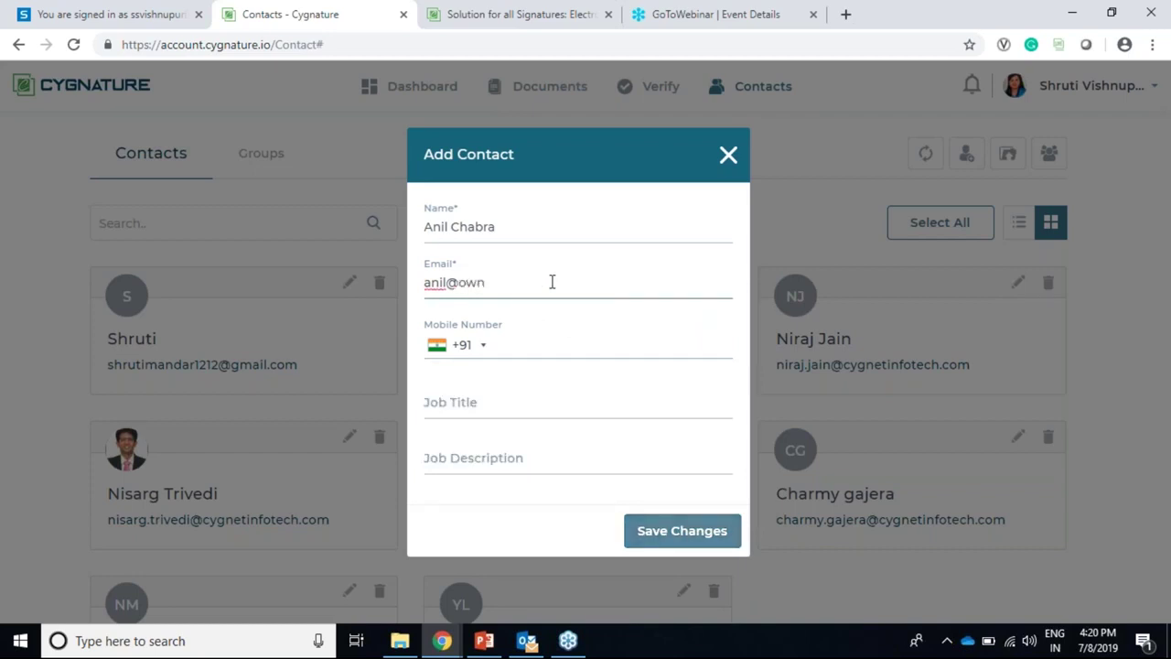
pyautogui.write('own.com')
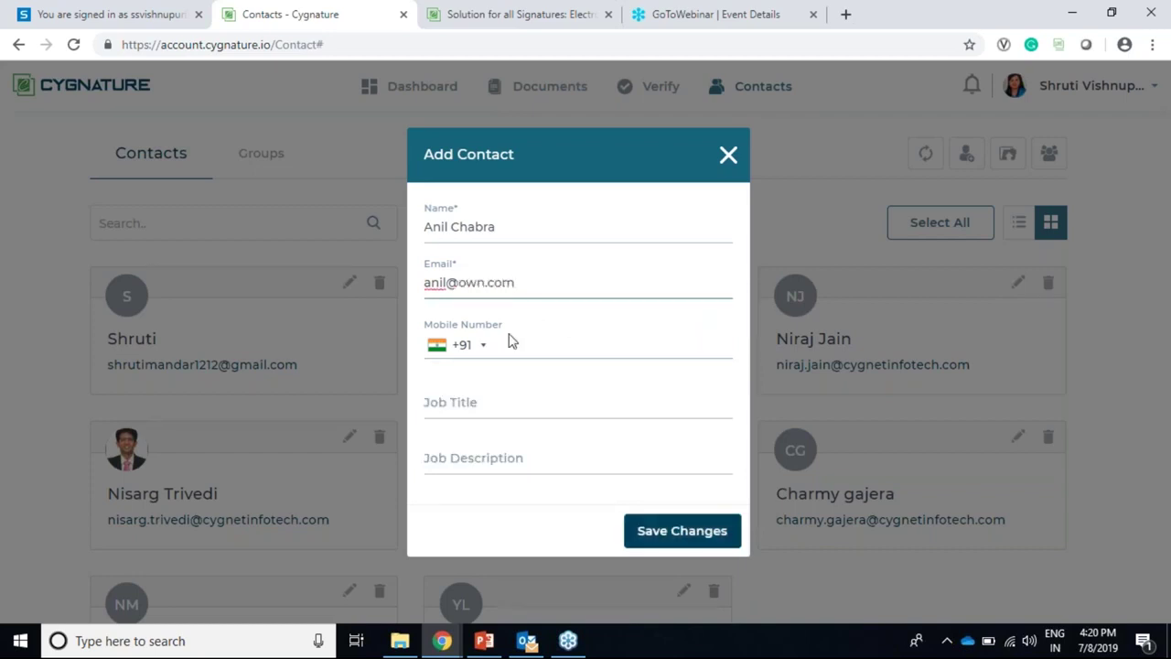
pyautogui.click(511, 340)
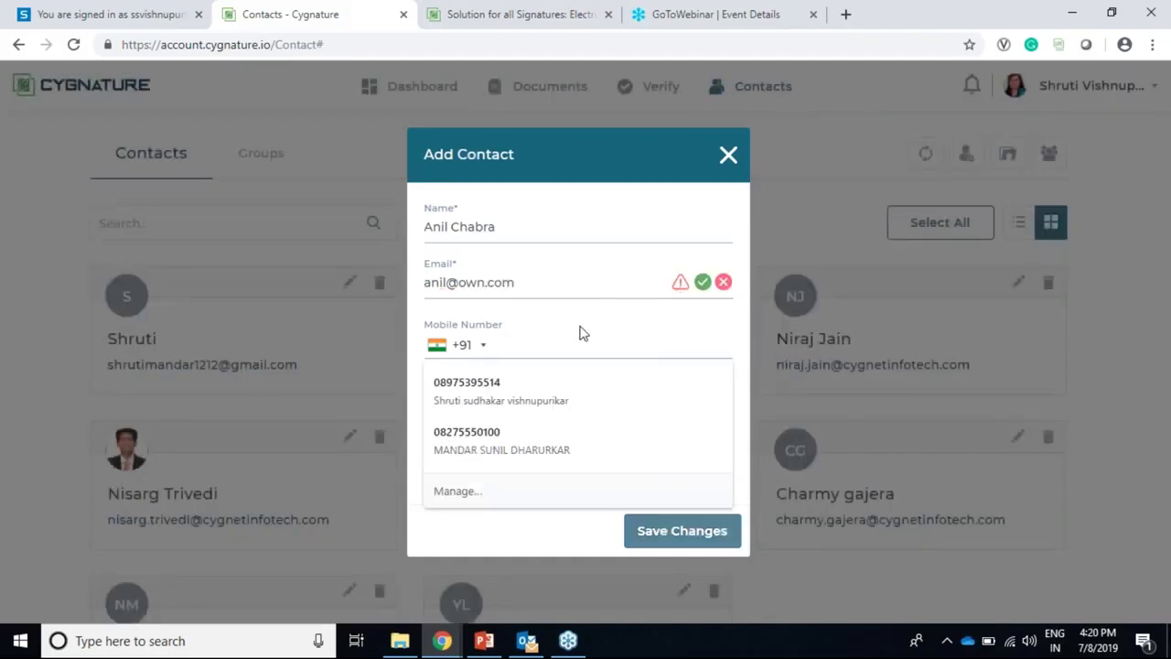
pyautogui.click(522, 281)
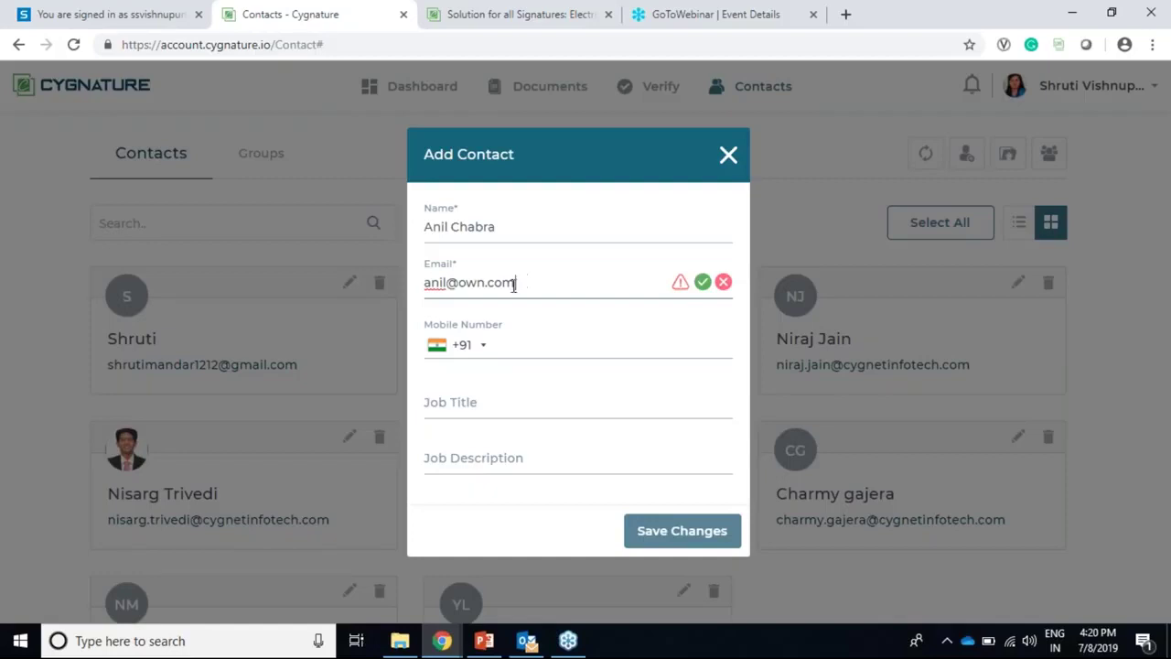
pyautogui.moveTo(461, 281); pyautogui.dragTo(540, 259)
pyautogui.press('BackSpace')
pyautogui.write('yahoo.co')
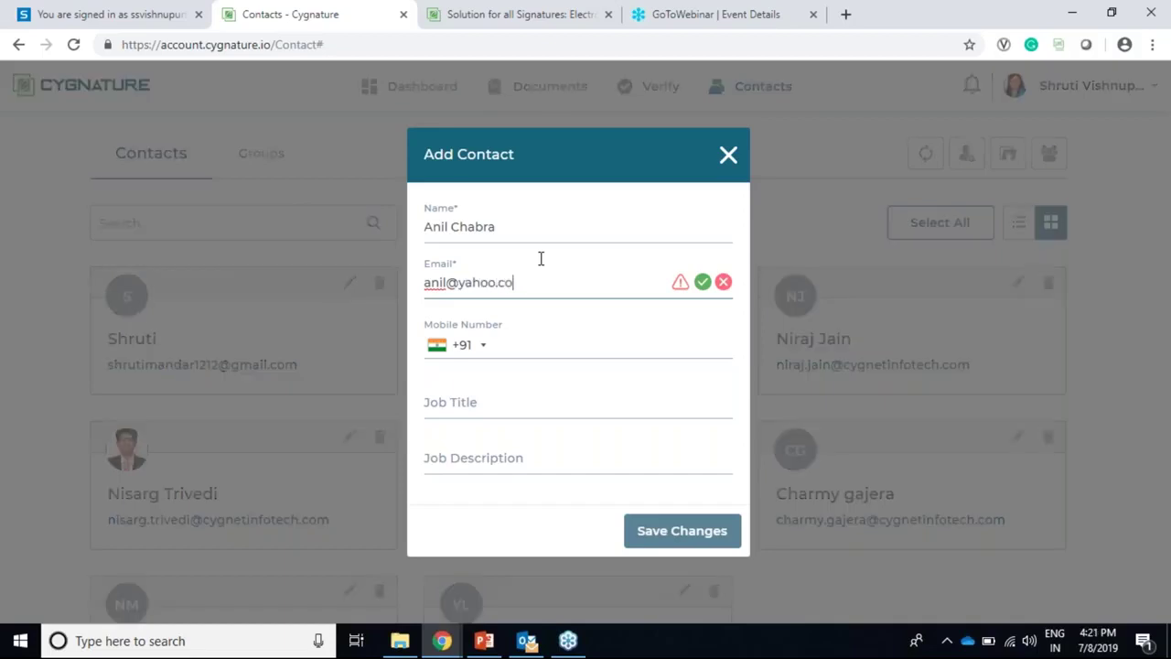
pyautogui.write('m')
# Step: Clear the e-mail field, begin a new address, then close the form unsaved
pyautogui.click(539, 348)
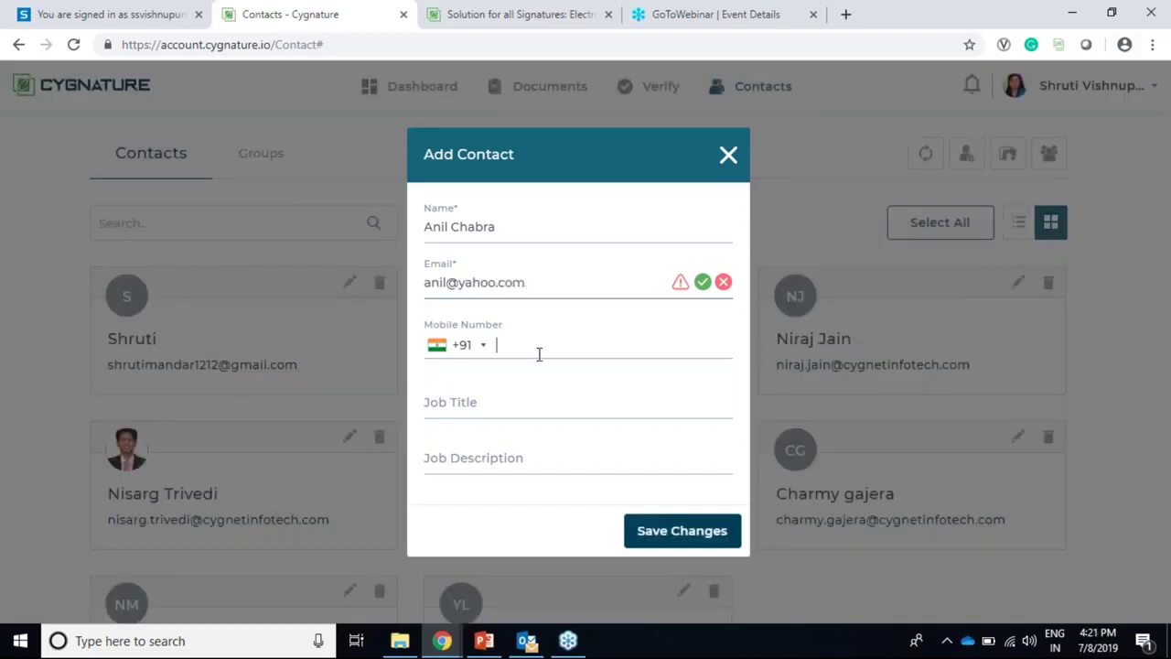
pyautogui.click(424, 298)
pyautogui.hotkey('ctrl', 'a')
pyautogui.press('BackSpace')
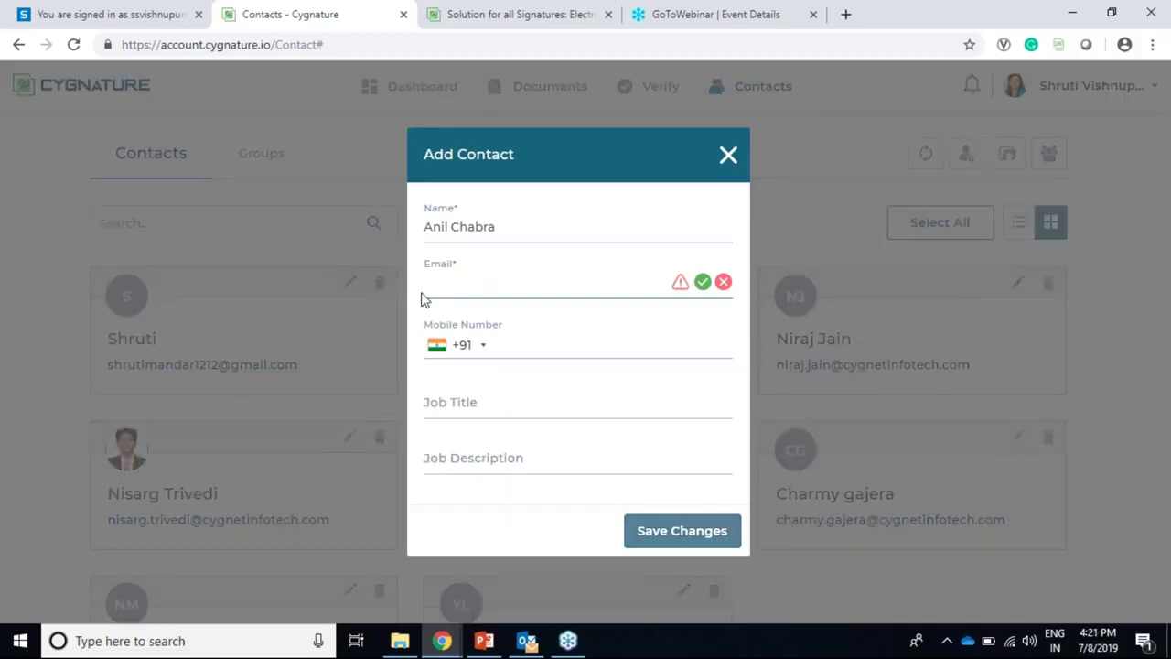
pyautogui.write('sh')
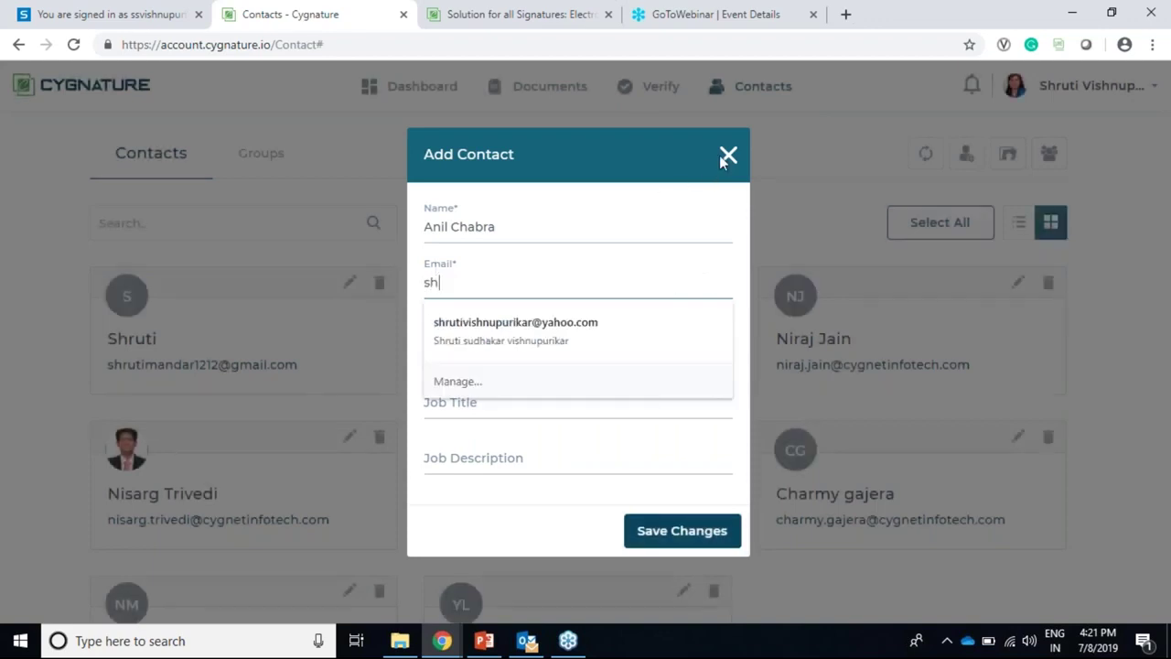
pyautogui.click(728, 154)
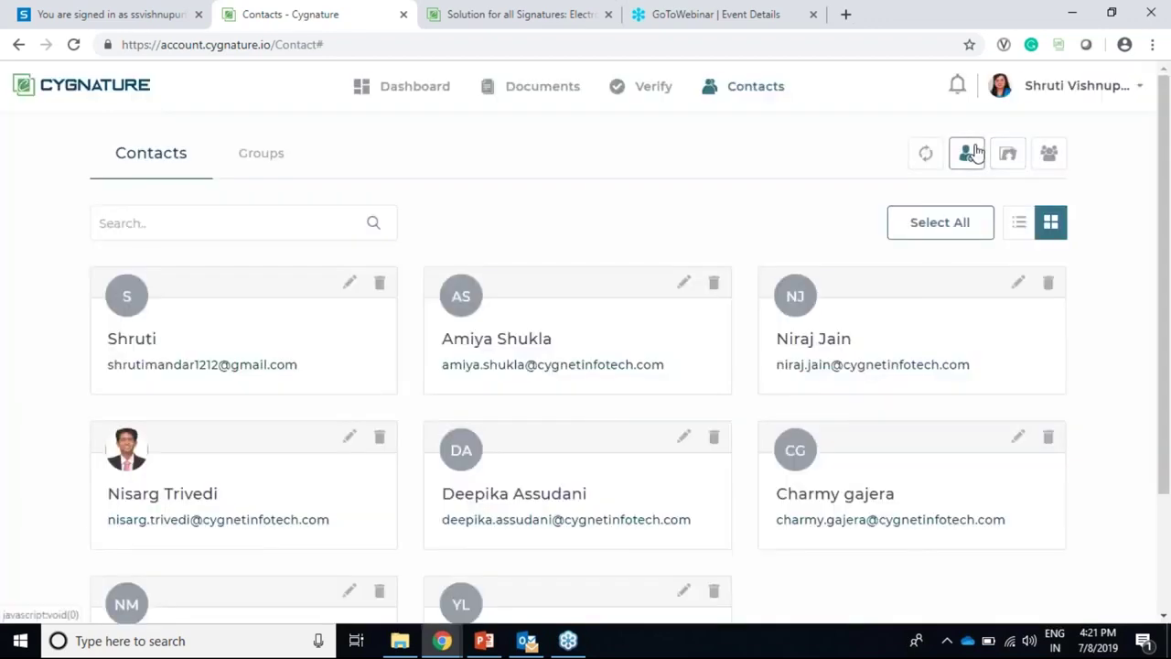
pyautogui.click(969, 152)
pyautogui.click(522, 230)
pyautogui.write('shruti')
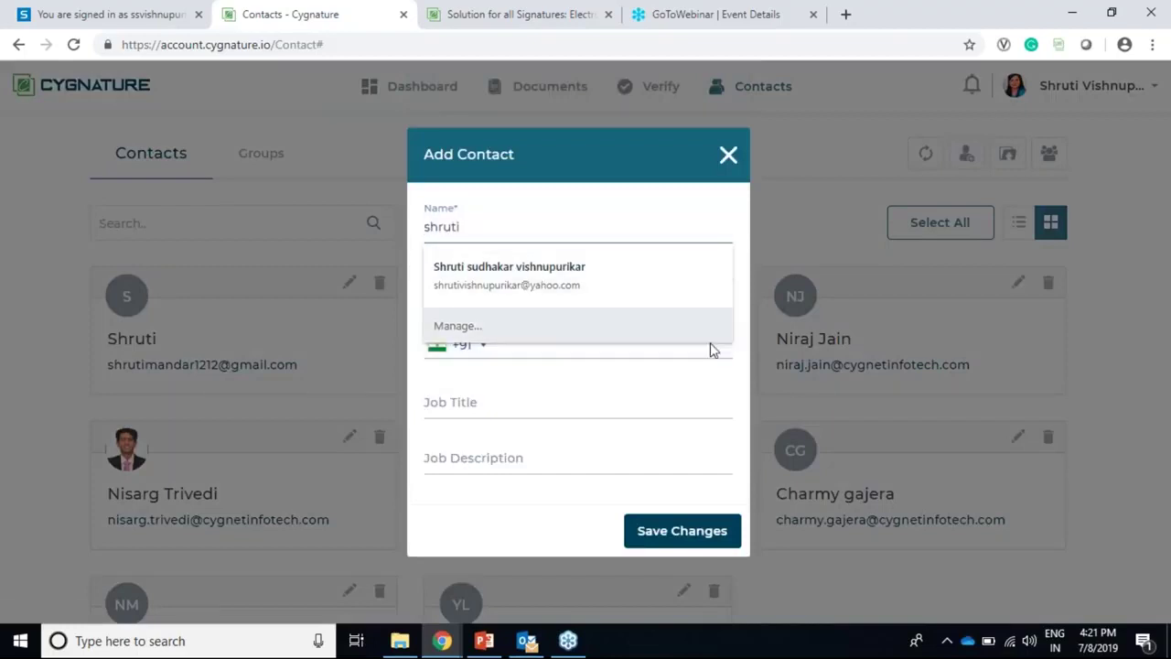
pyautogui.click(695, 402)
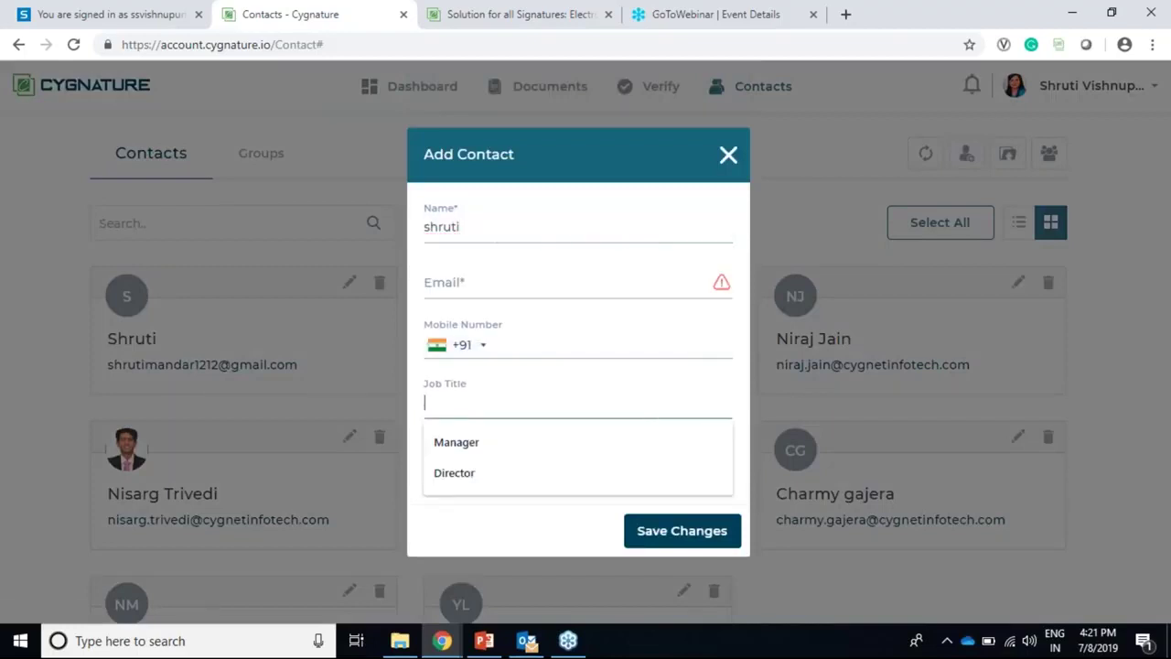
pyautogui.click(567, 284)
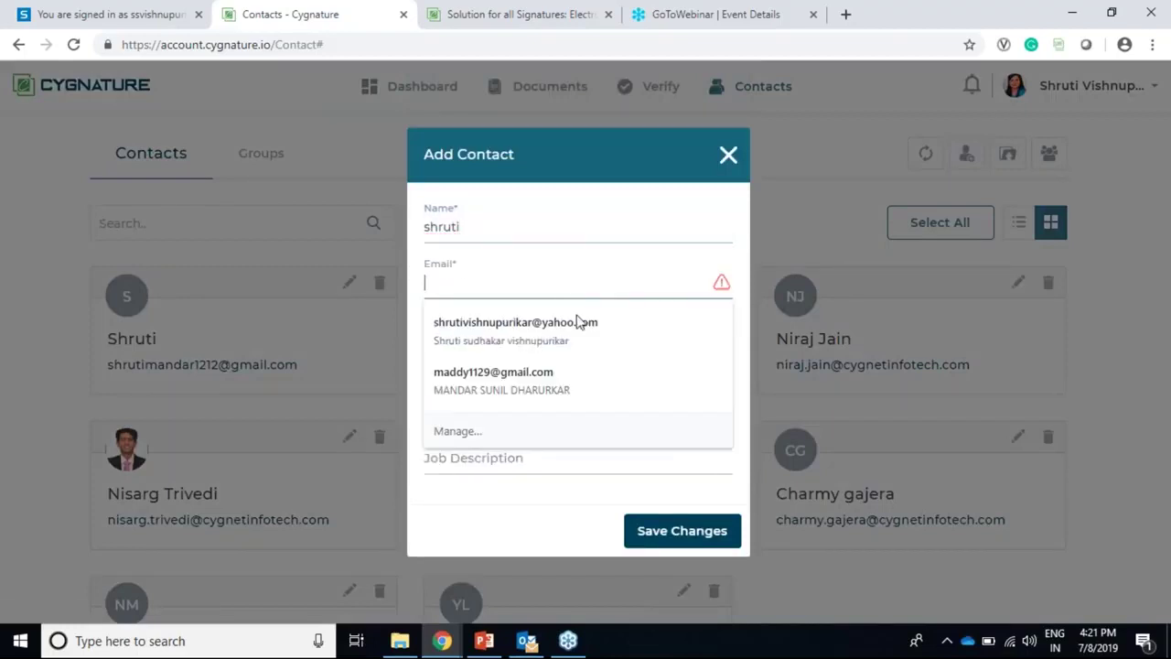
pyautogui.click(549, 326)
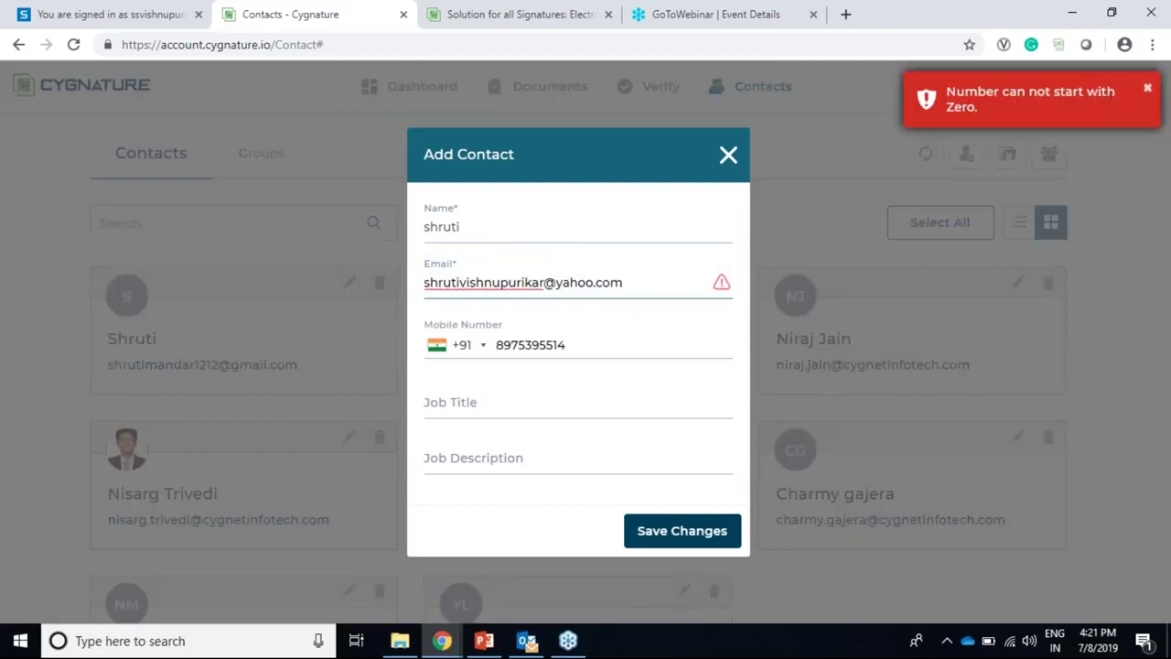
pyautogui.click(1053, 154)
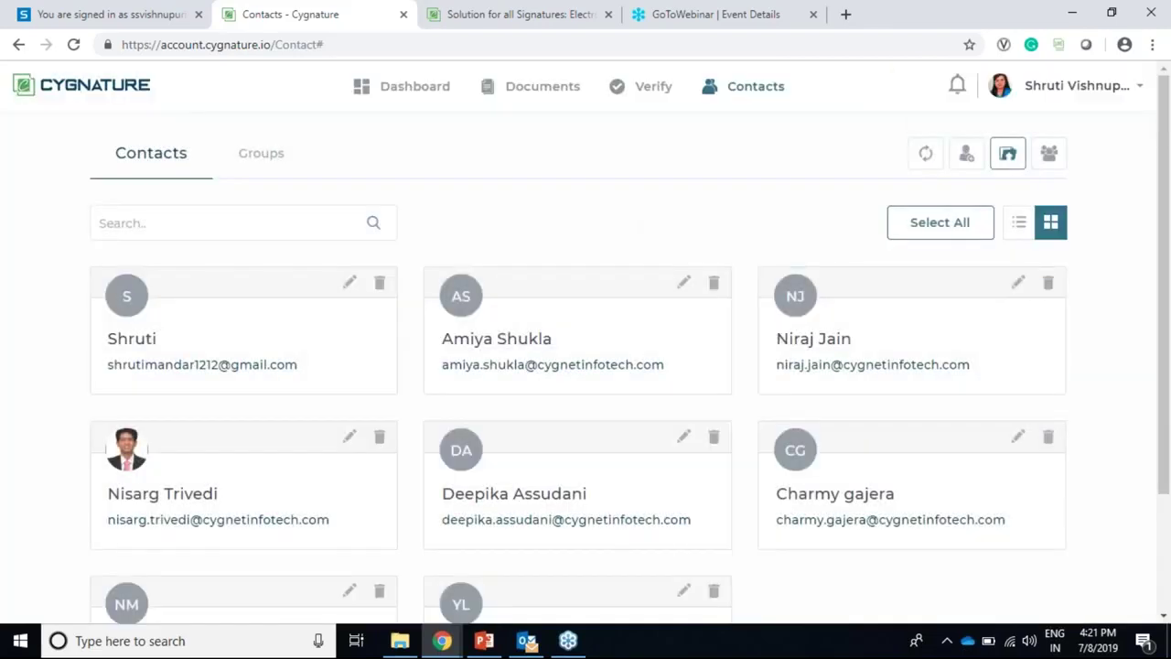
pyautogui.click(967, 154)
pyautogui.click(478, 220)
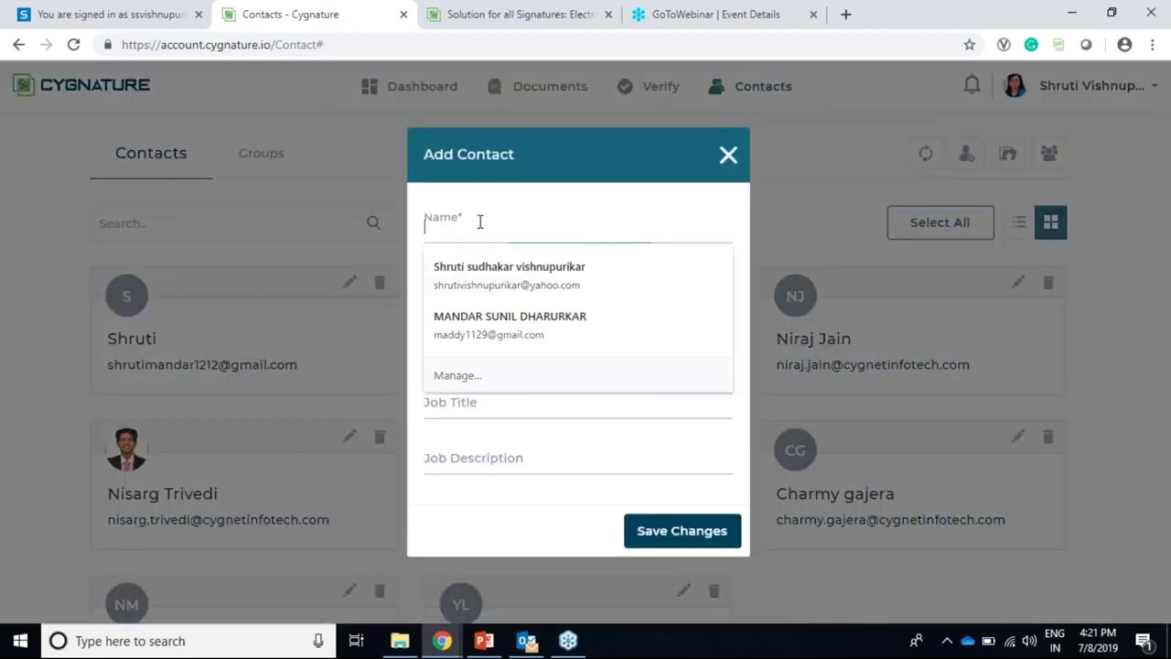
pyautogui.click(528, 281)
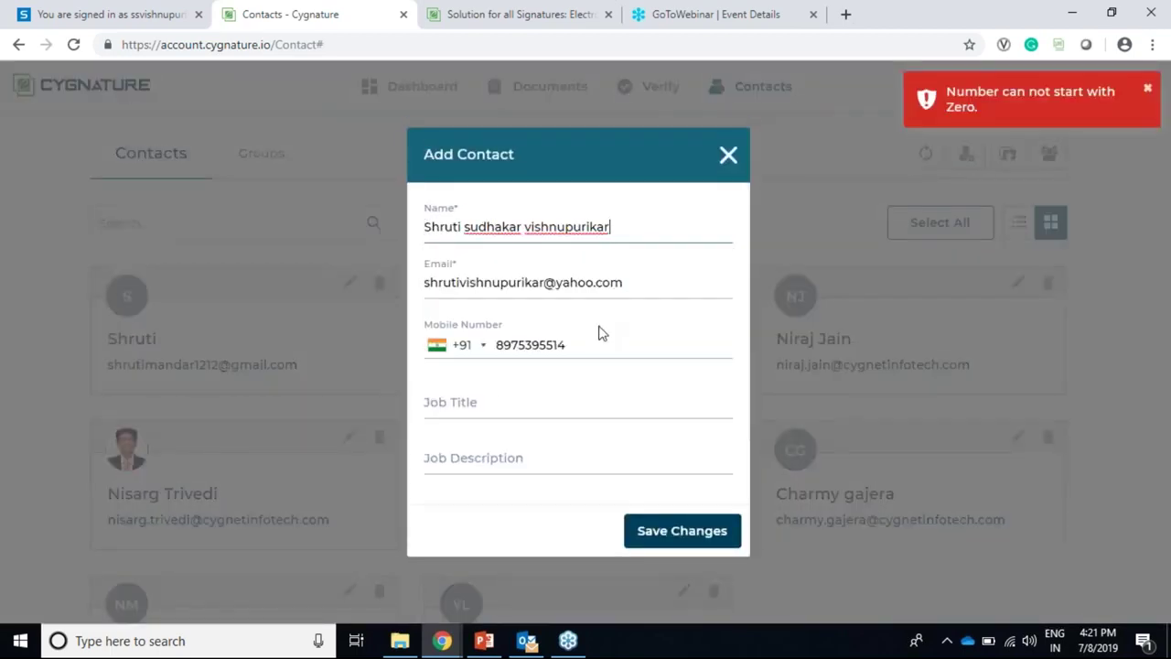
pyautogui.moveTo(597, 344); pyautogui.dragTo(492, 346)
pyautogui.press('BackSpace')
pyautogui.moveTo(627, 280); pyautogui.dragTo(457, 283)
pyautogui.hotkey('ctrl', 'a')
pyautogui.press('BackSpace')
pyautogui.click(497, 229)
pyautogui.hotkey('ctrl', 'a')
pyautogui.press('BackSpace')
pyautogui.click(492, 229)
pyautogui.write('shr')
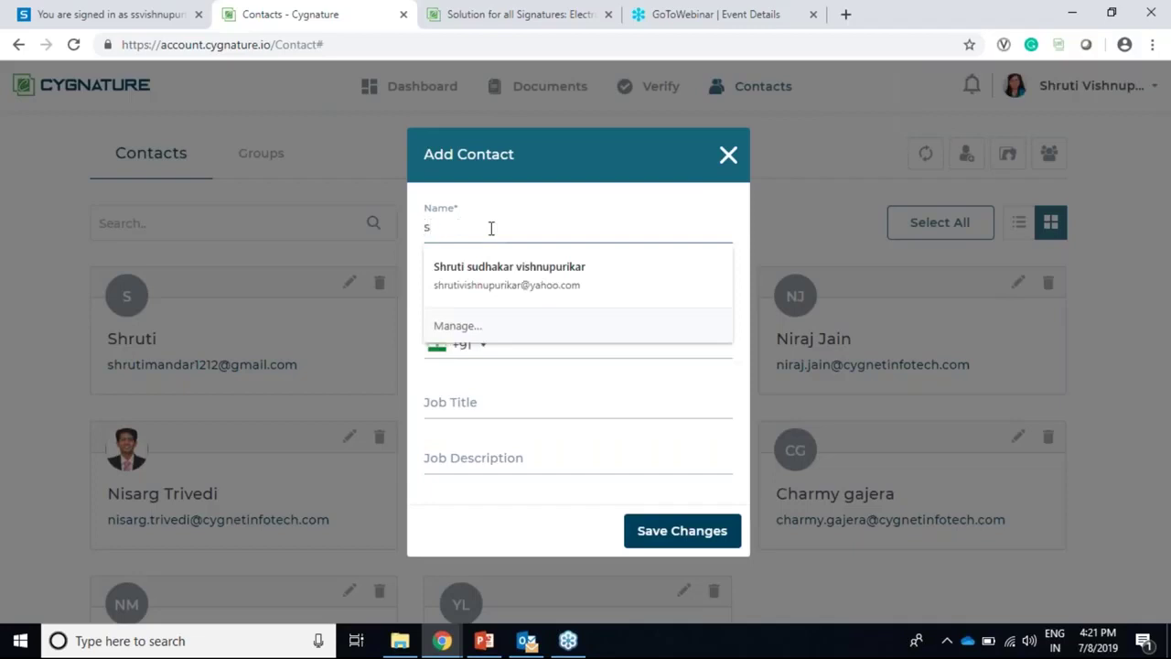
pyautogui.press('BackSpace')
pyautogui.write('Y')
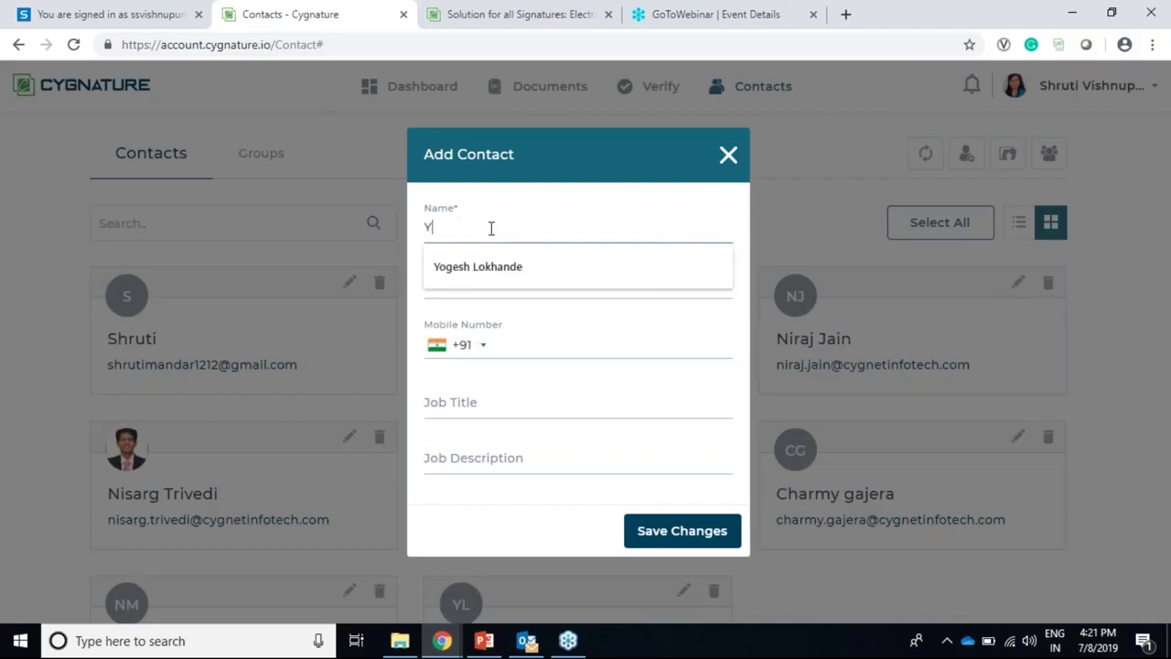
pyautogui.press('Down')
pyautogui.press('Return')
pyautogui.press('Tab')
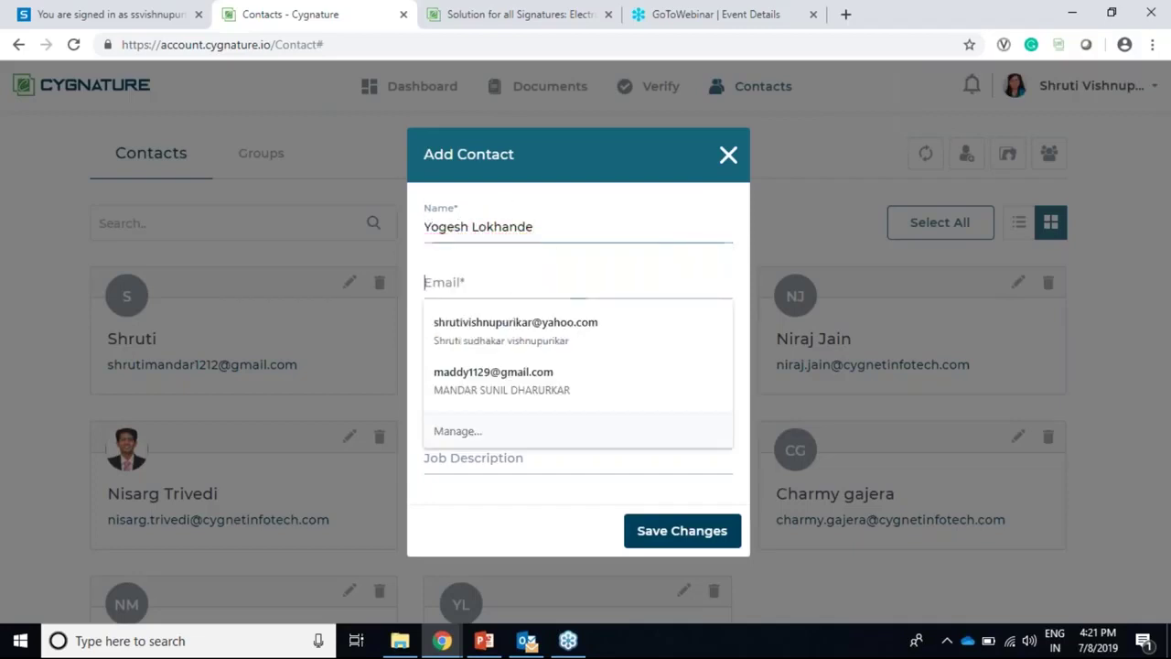
pyautogui.write('yogesh')
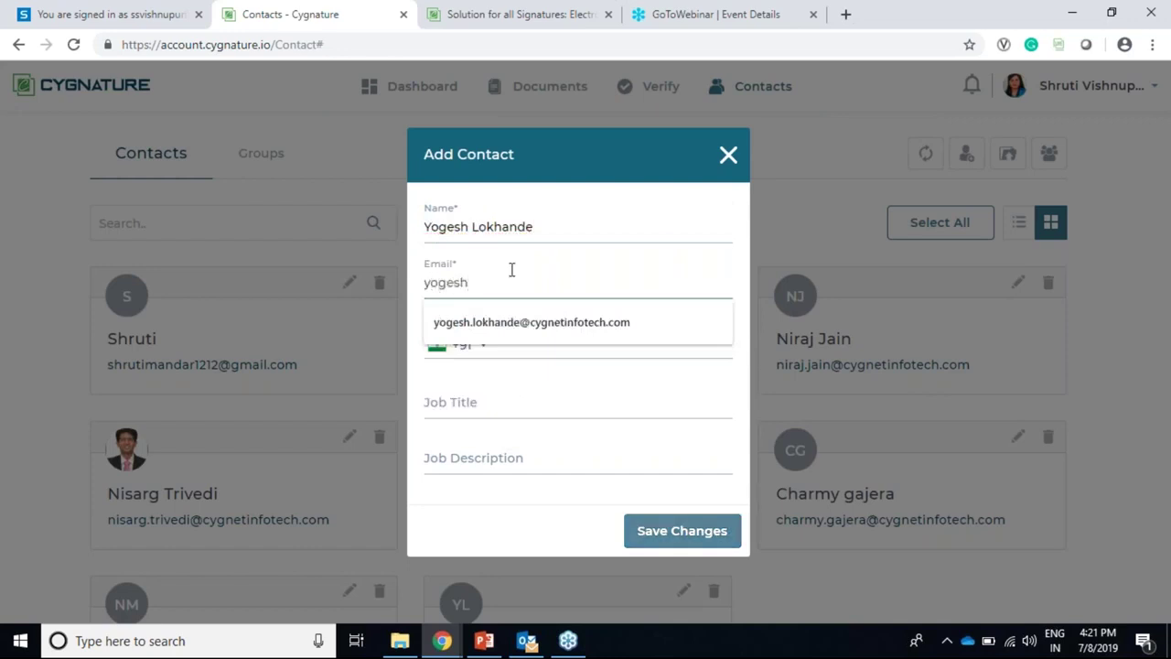
pyautogui.click(587, 336)
pyautogui.click(501, 303)
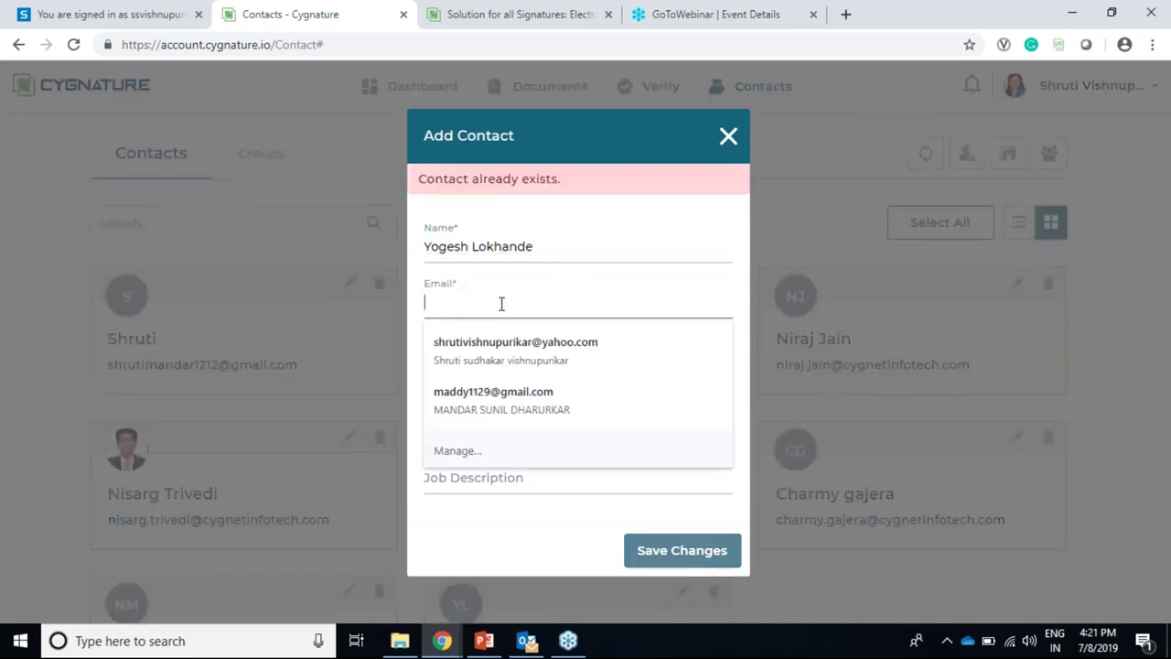
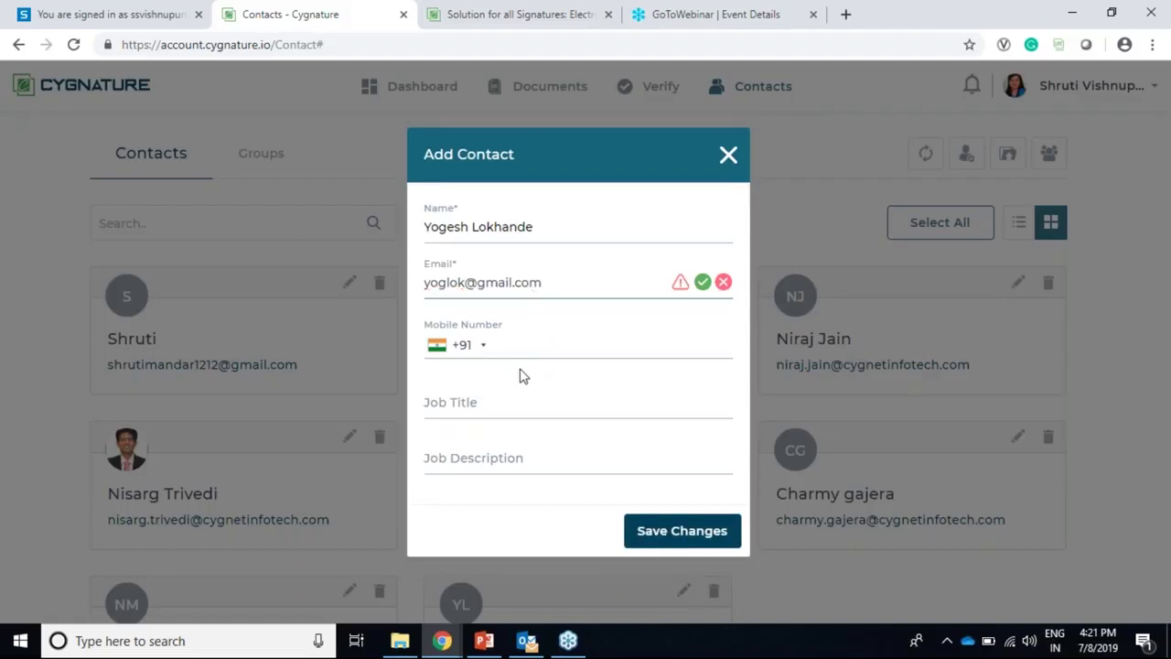
pyautogui.click(518, 344)
pyautogui.click(727, 156)
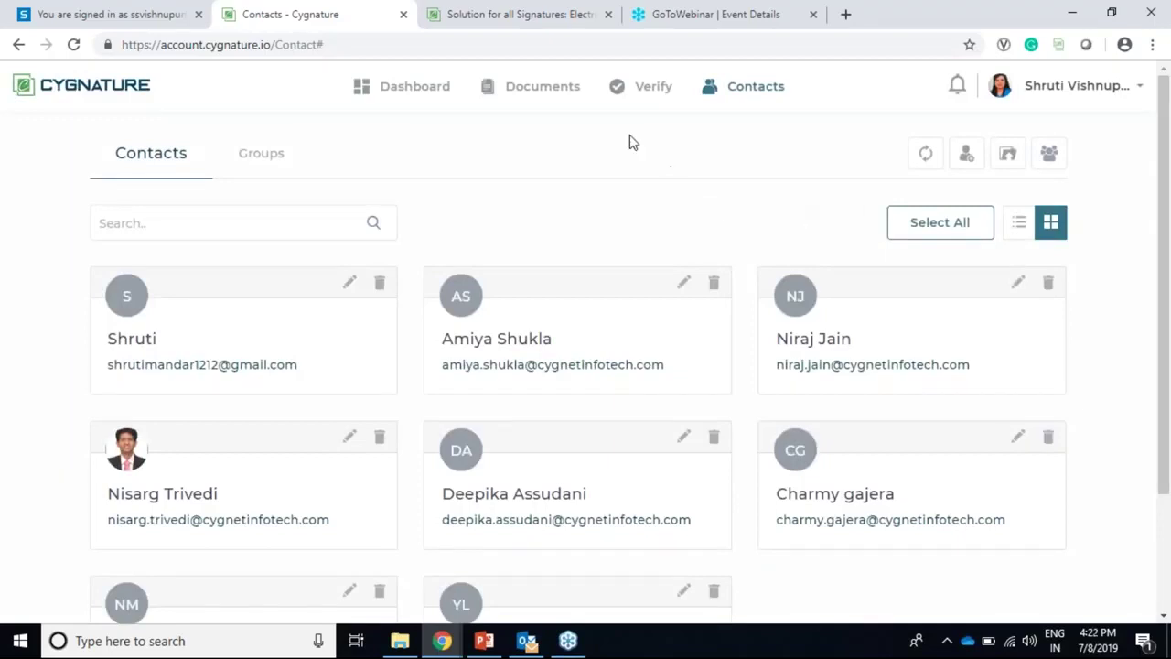
# Step: Preview and close the new-contact form and the create-group form
pyautogui.click(966, 153)
pyautogui.click(737, 161)
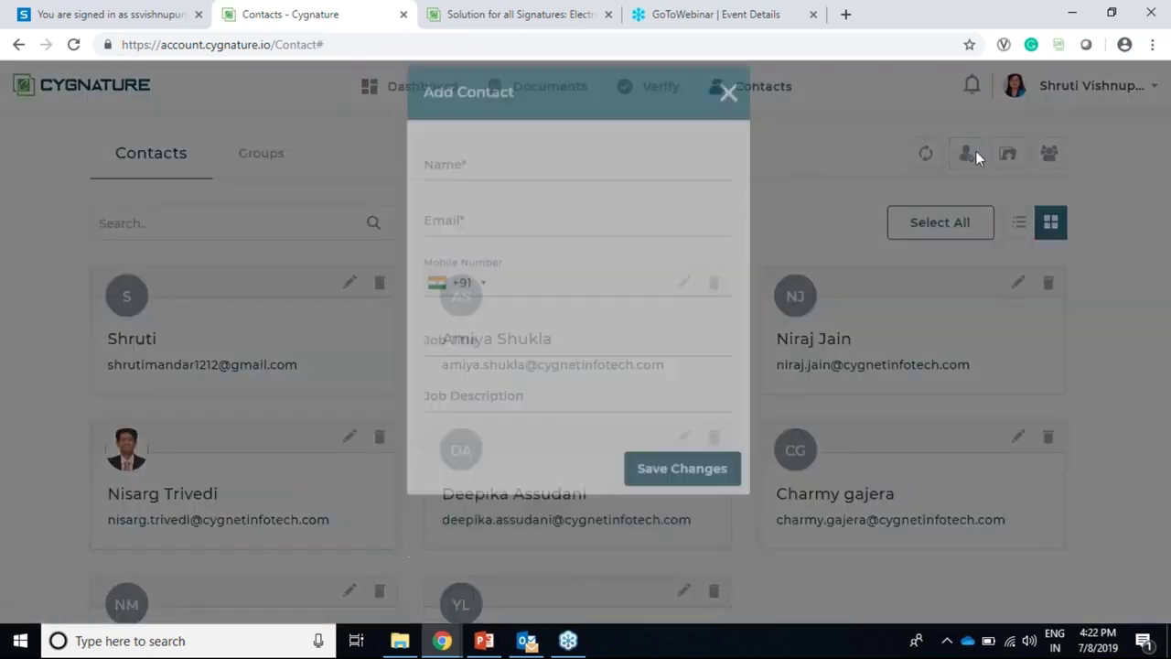
pyautogui.click(1048, 153)
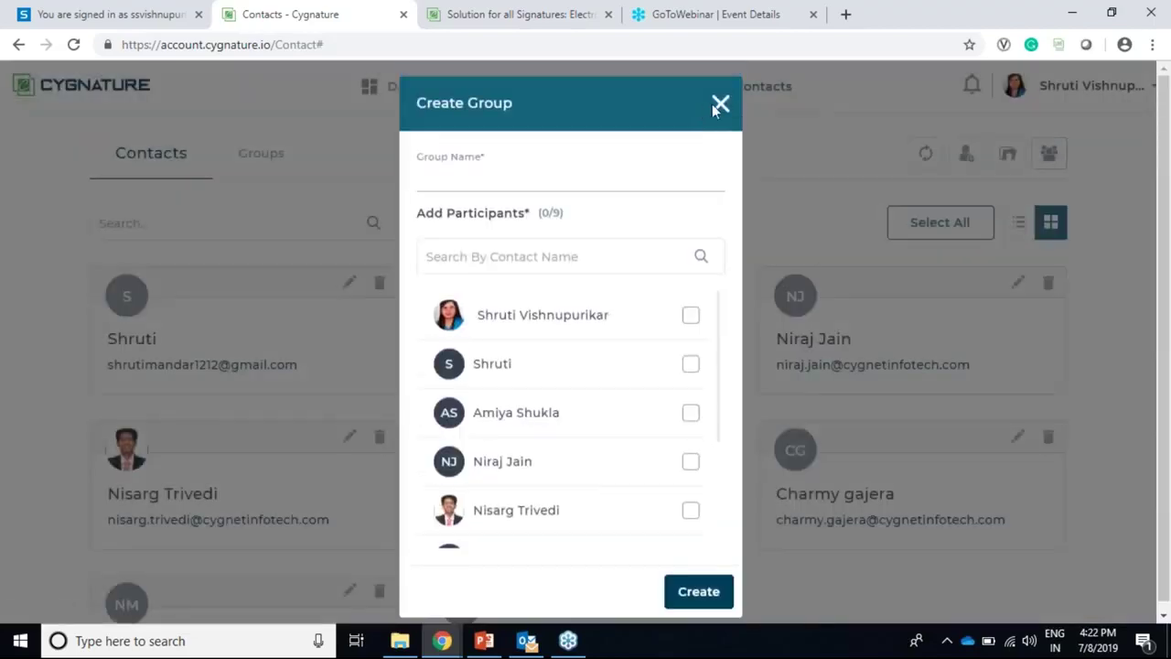
pyautogui.click(719, 106)
pyautogui.click(1047, 152)
pyautogui.click(732, 107)
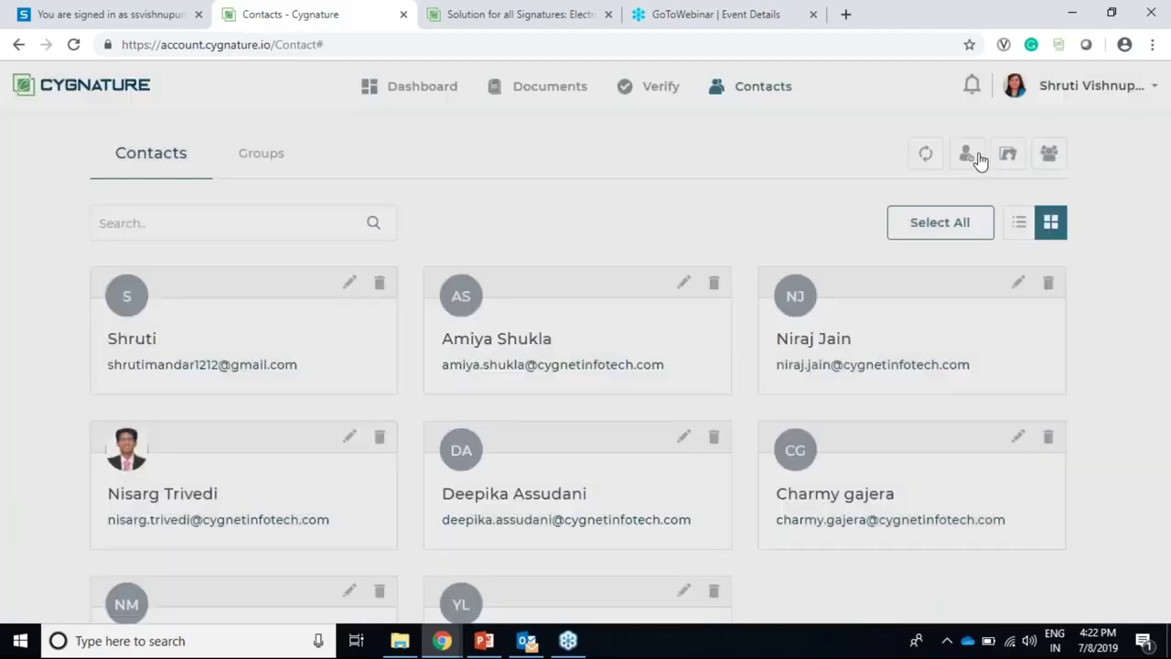
# Step: Preview the bulk contact import options, then return to the dashboard
pyautogui.click(1007, 154)
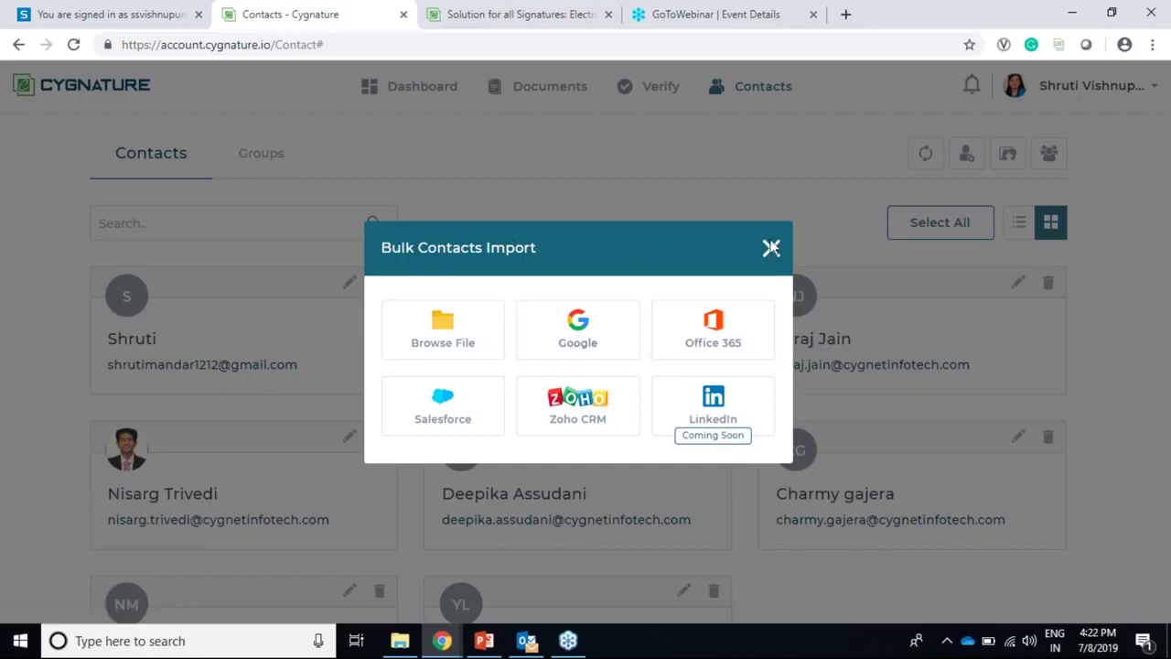
pyautogui.click(771, 253)
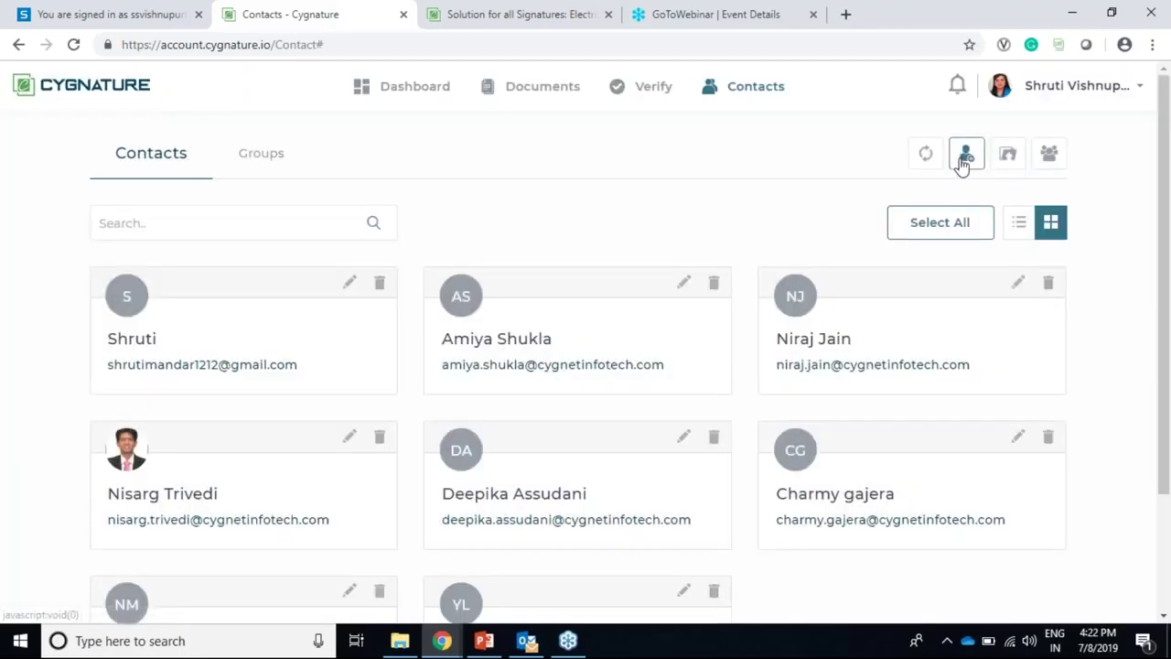
pyautogui.click(116, 99)
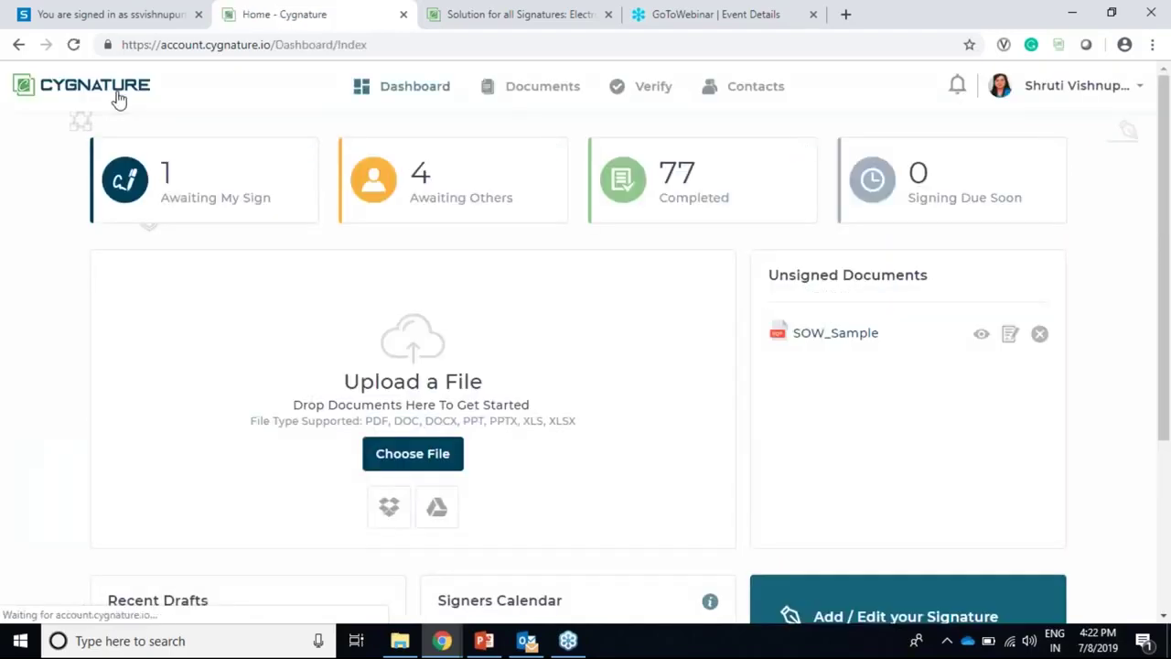
# Step: Check the account menu and homepage tab, then open the 77 Completed documents list
pyautogui.click(101, 91)
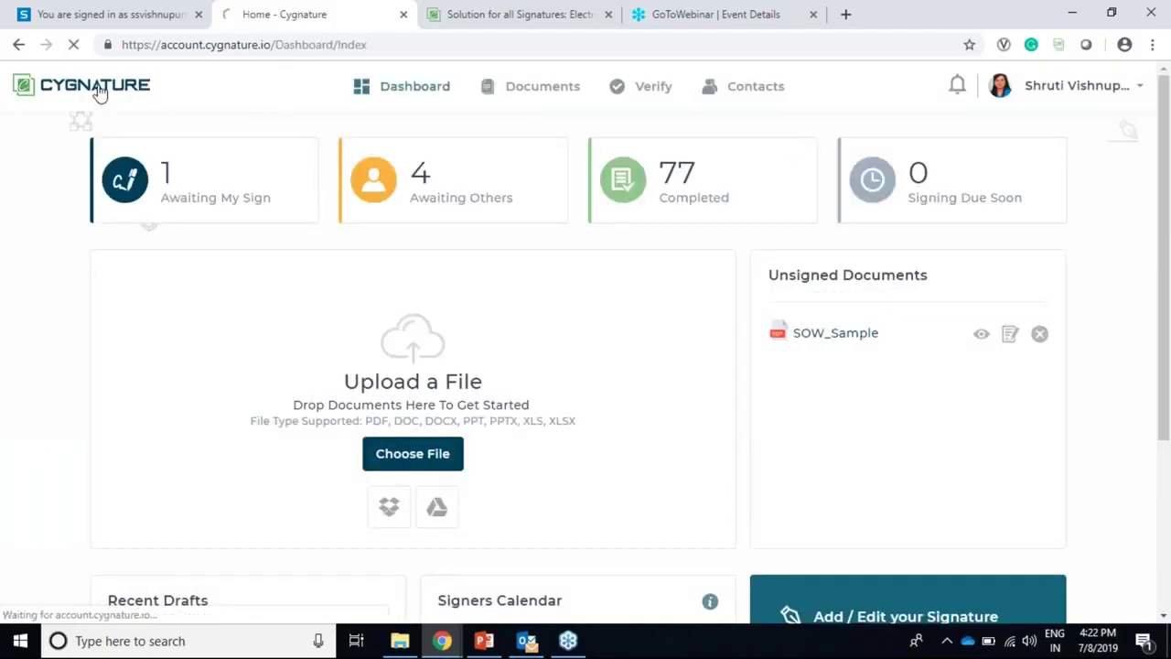
pyautogui.click(1046, 90)
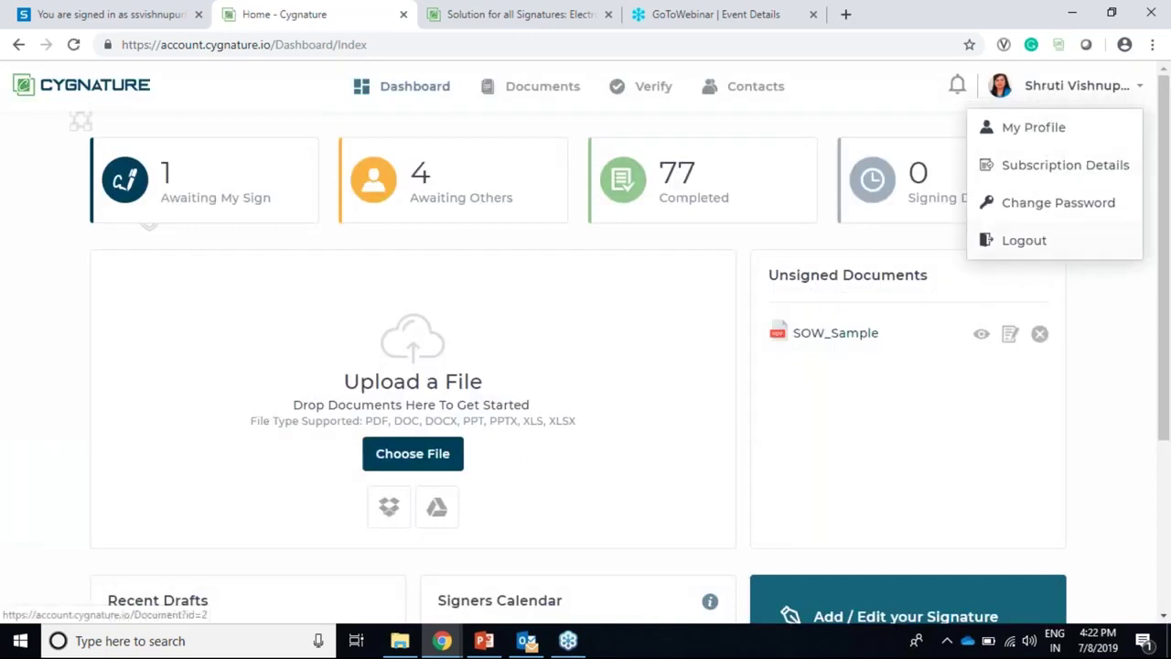
pyautogui.click(920, 115)
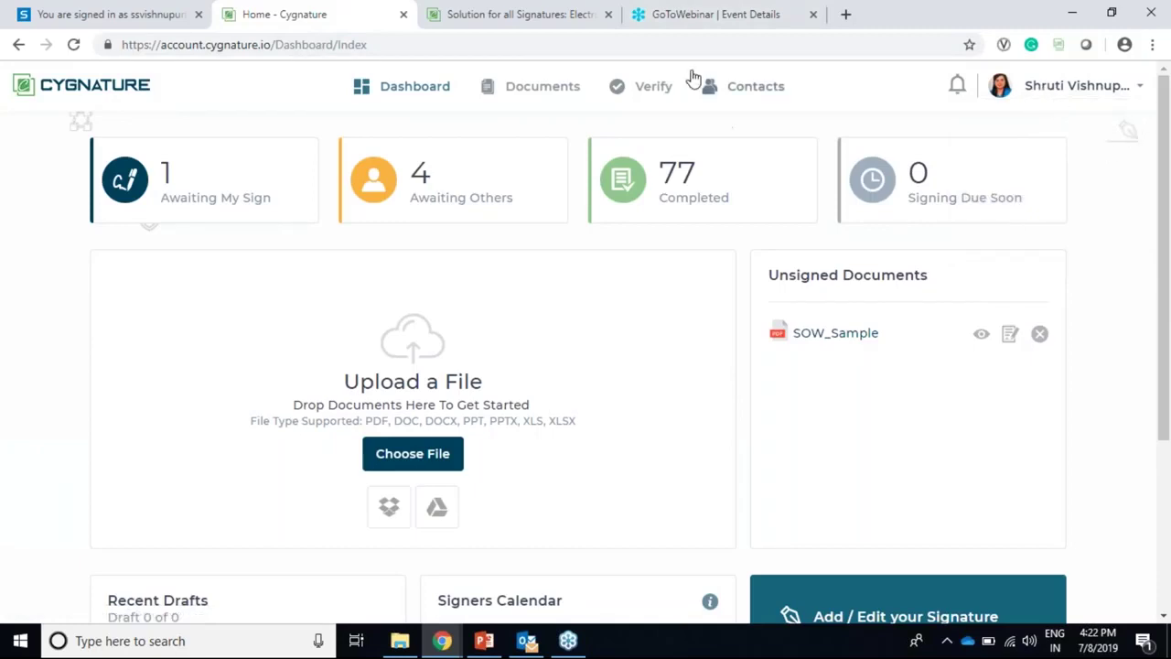
pyautogui.click(489, 20)
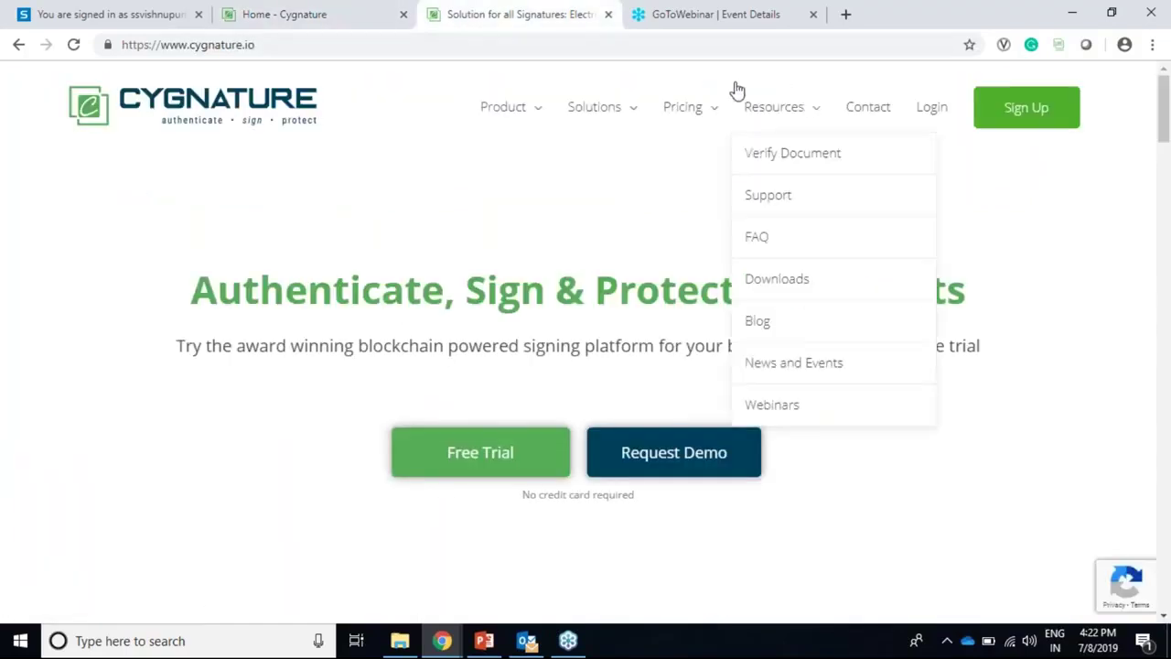
pyautogui.click(346, 18)
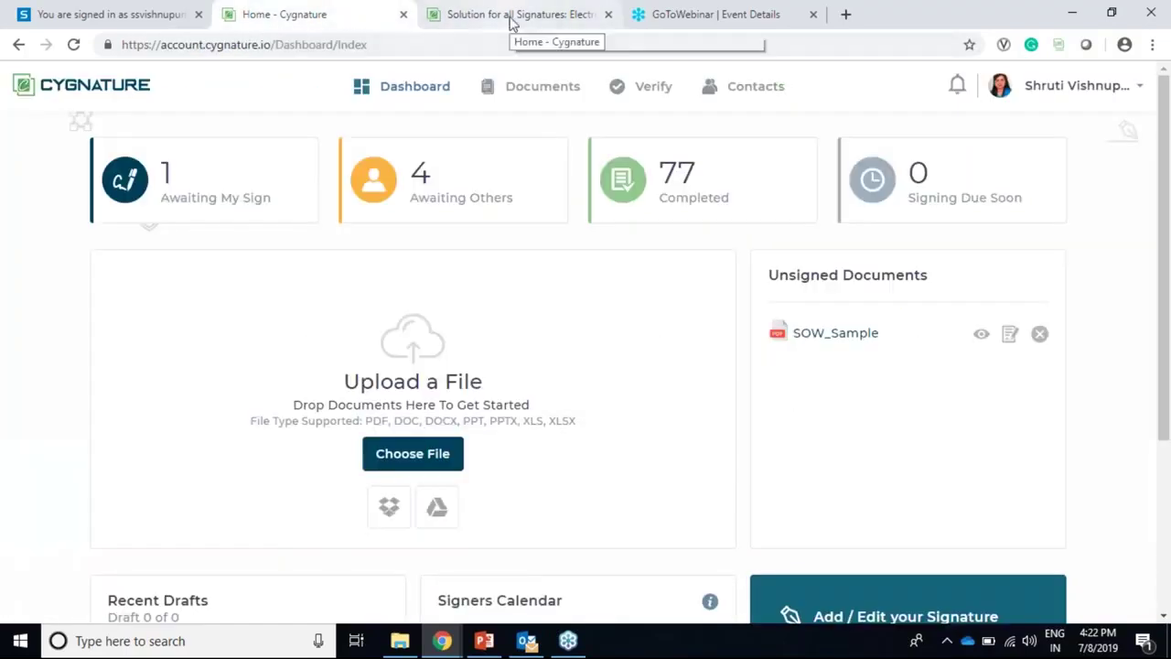
pyautogui.click(616, 181)
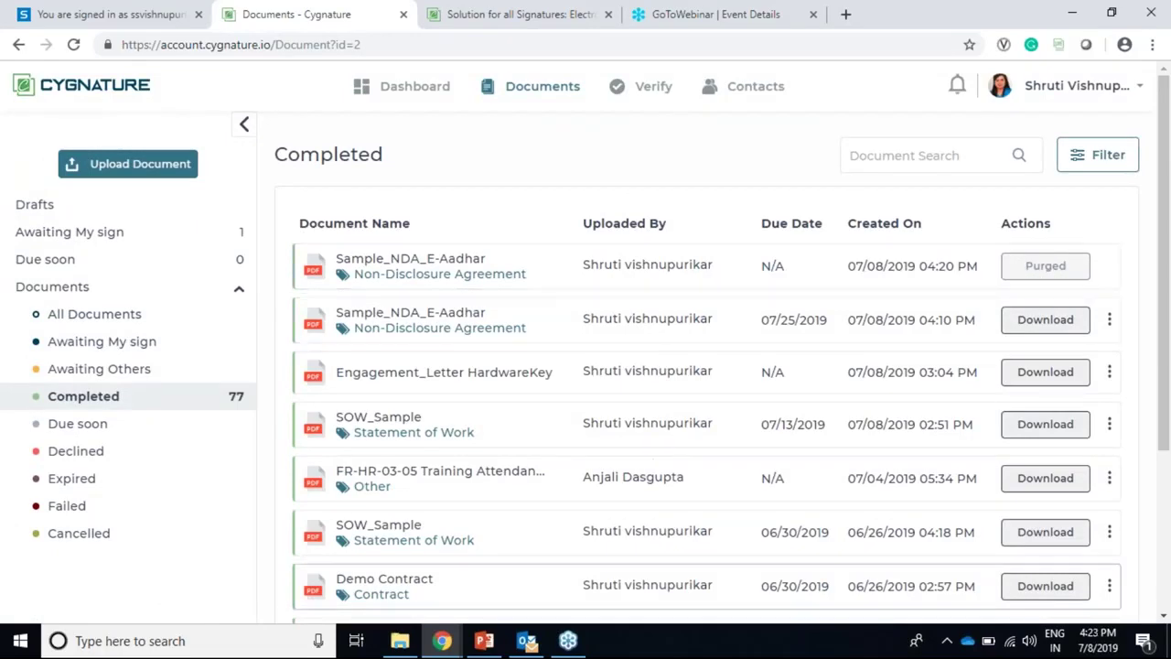
pyautogui.click(526, 641)
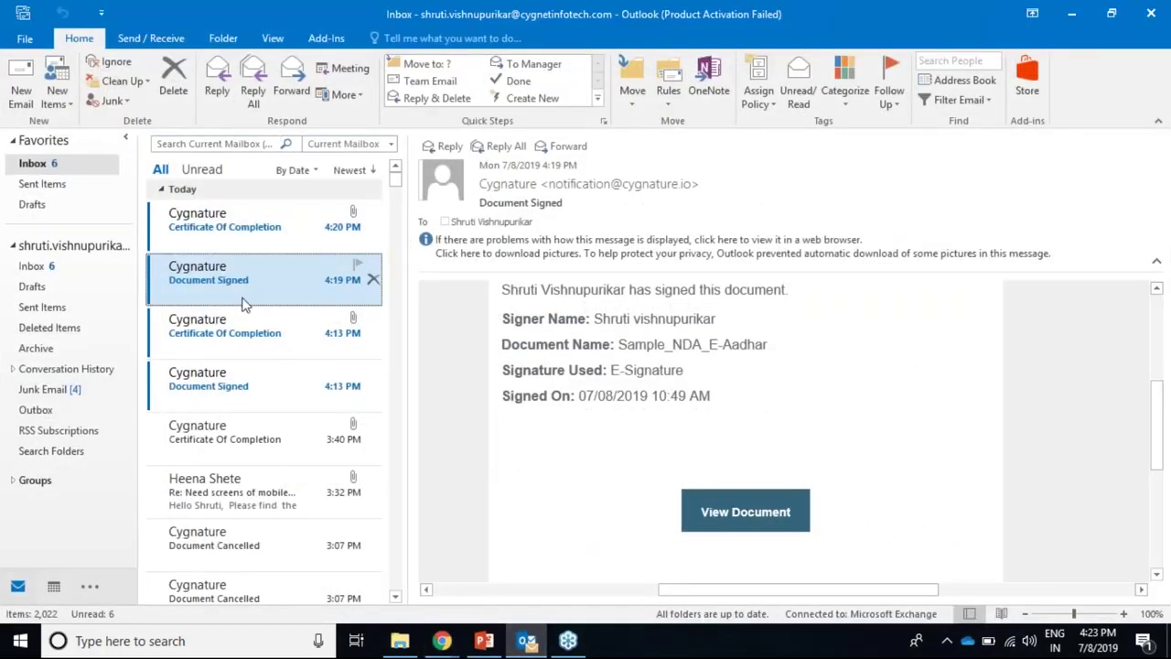
# Step: Read the Certificate Of Completion and Document Signed emails, then minimize Outlook
pyautogui.click(244, 236)
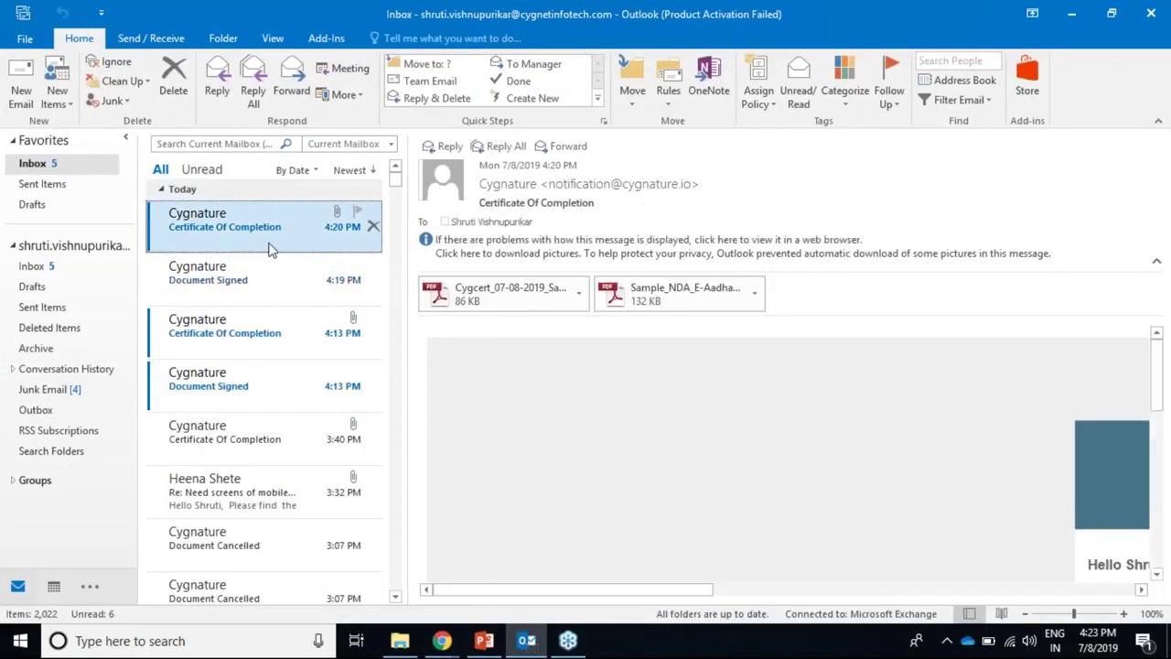
pyautogui.click(243, 279)
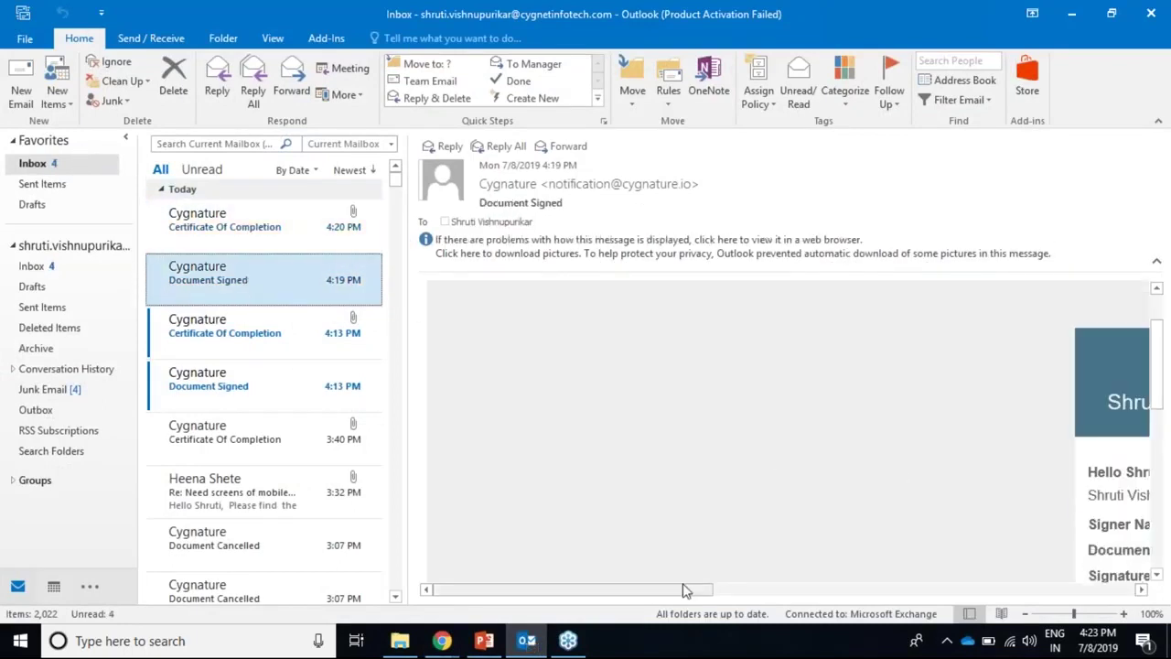
pyautogui.scroll(-5, 915, 518)
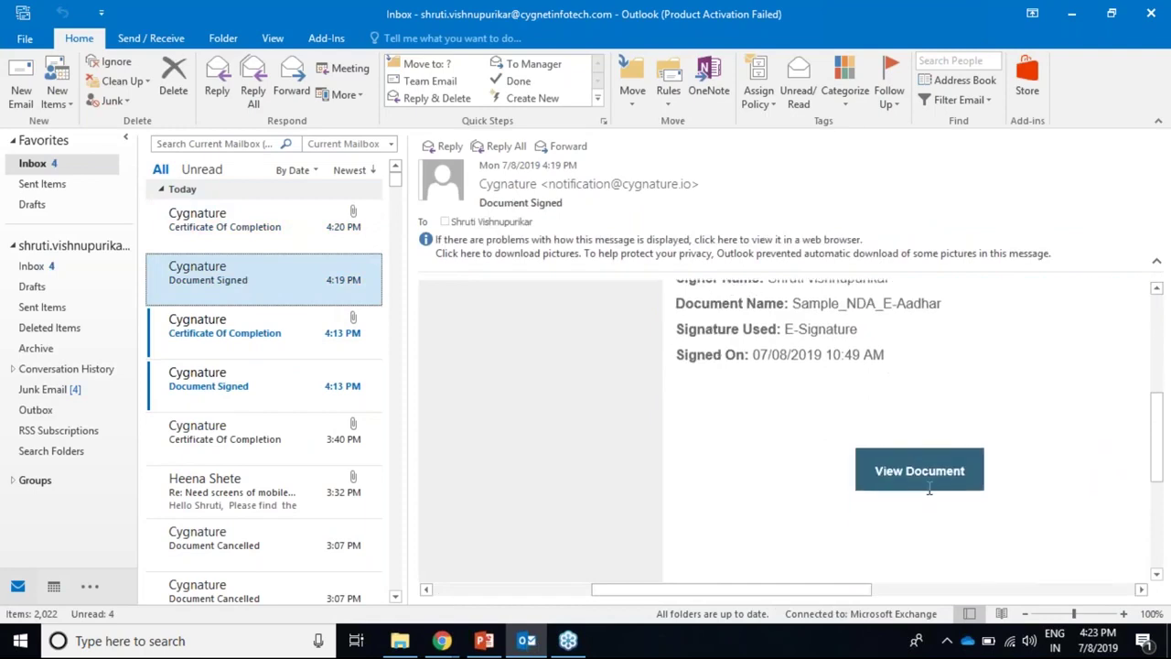
pyautogui.click(1072, 17)
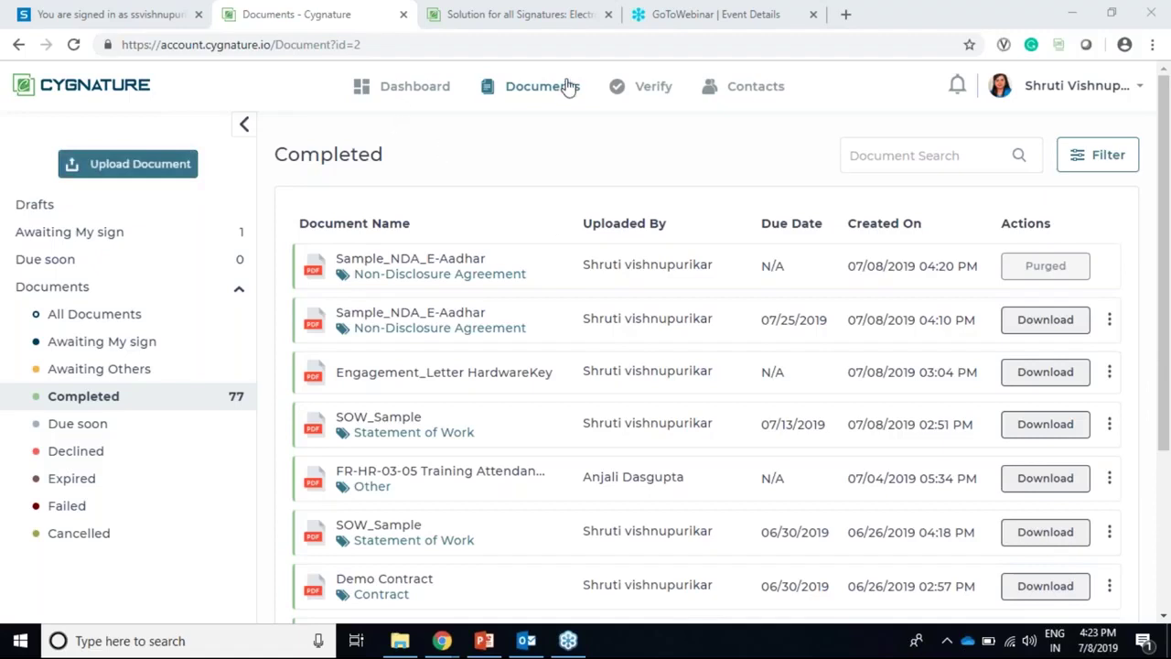
# Step: On the cygnature.io tab, open the public Verify Document page from Resources
pyautogui.click(508, 17)
pyautogui.moveTo(803, 114)
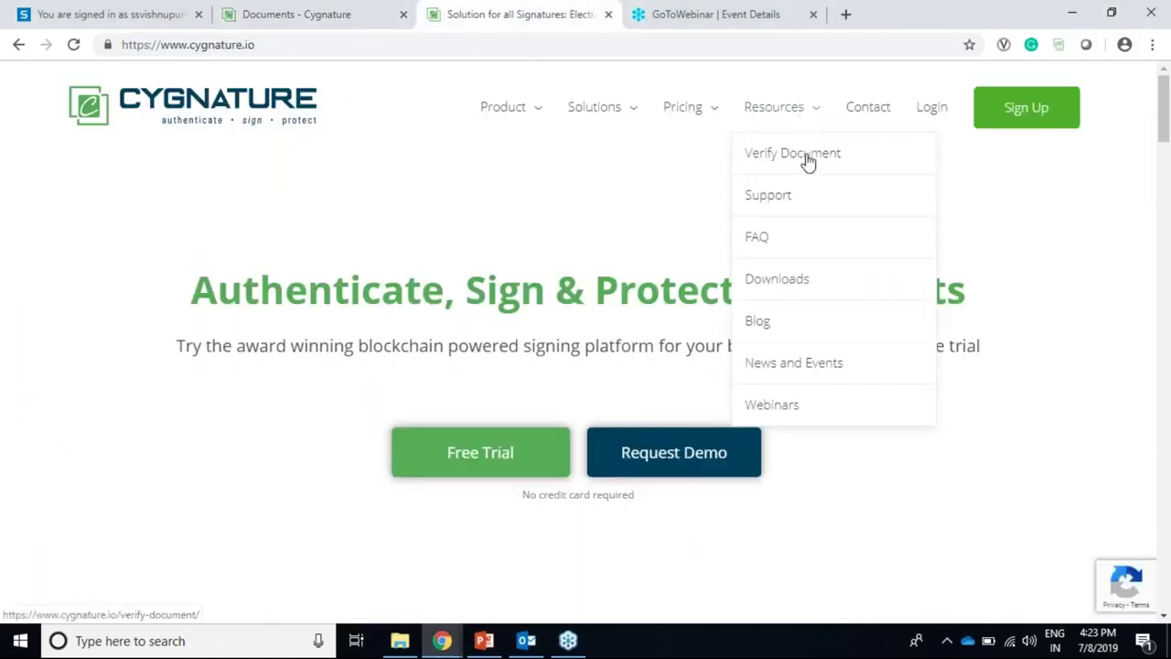
pyautogui.click(805, 157)
# Step: Open the signed Sample_NDA_E-Aadhar details and its downloaded Sample_NDA_E-Aadhar.pdf
pyautogui.click(263, 20)
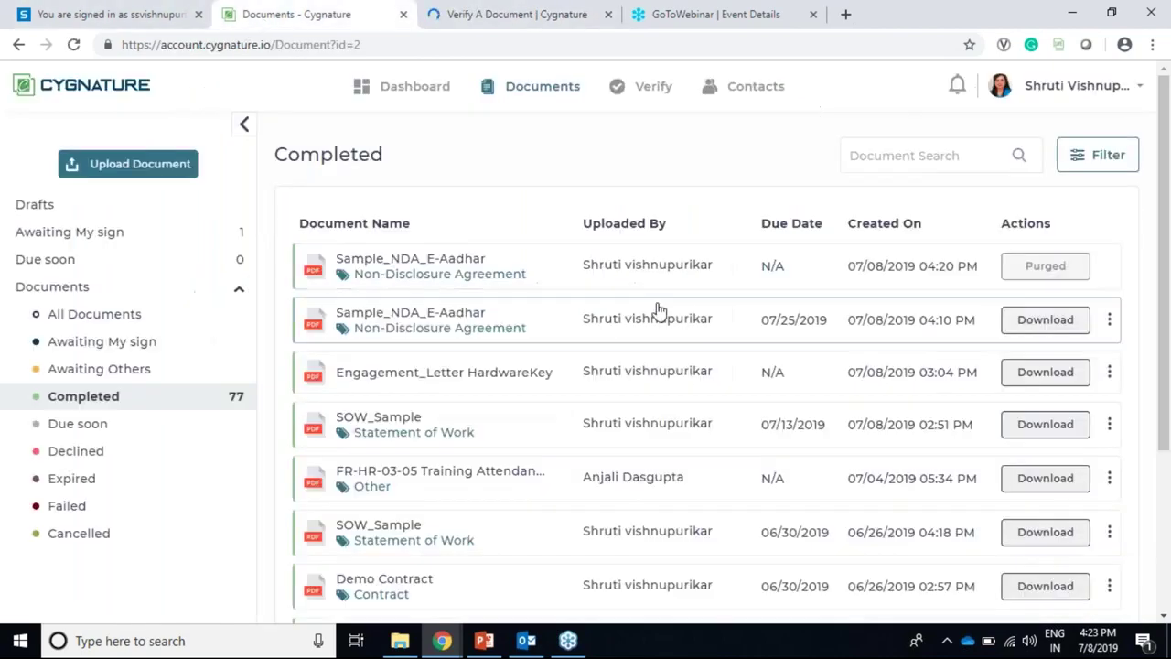
pyautogui.click(663, 328)
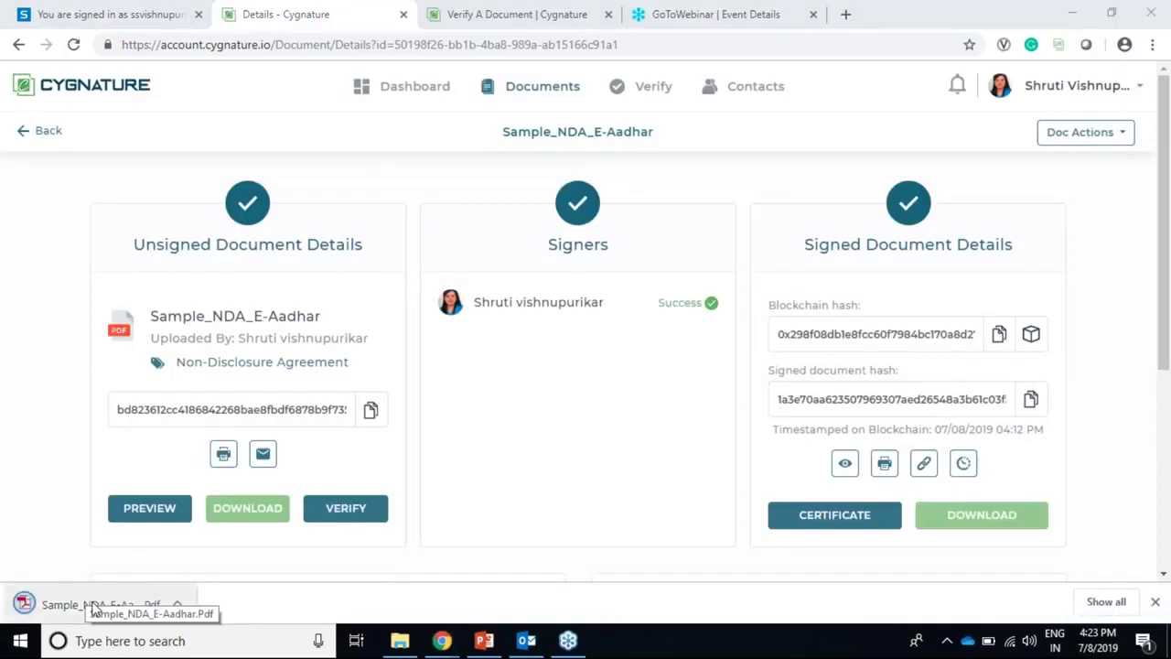
pyautogui.click(91, 606)
# Step: Scroll to the signed NDA's last page and find the Document ID under the QR code
pyautogui.scroll(-20, 1043, 340)
pyautogui.scroll(-20, 1045, 351)
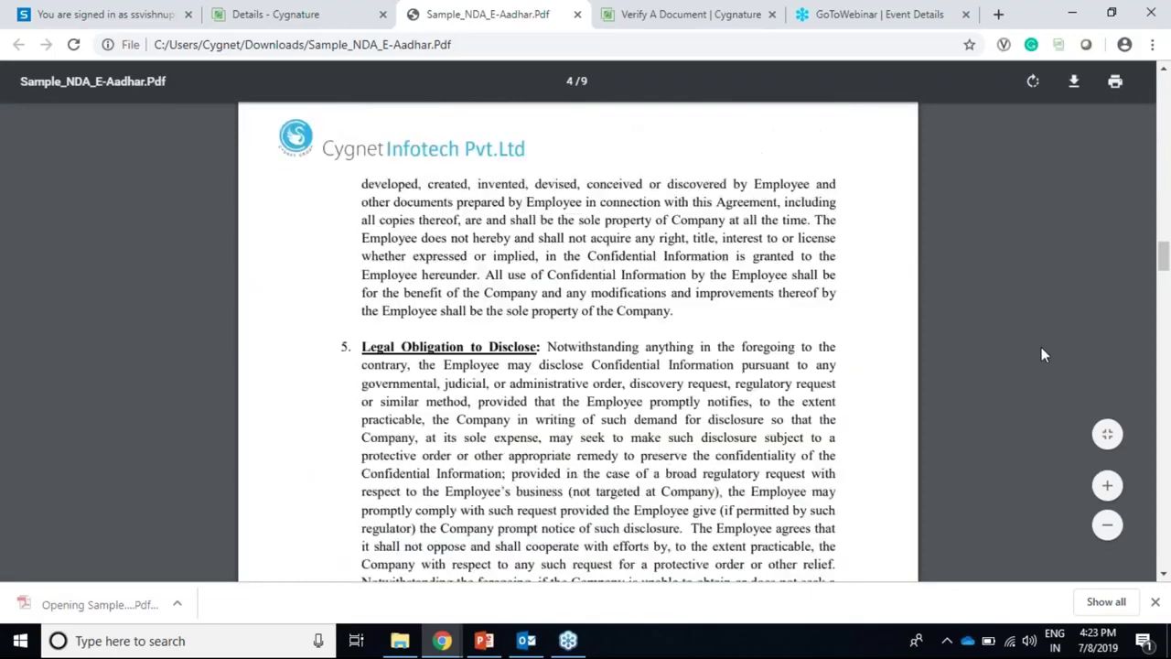
pyautogui.scroll(-7, 1037, 362)
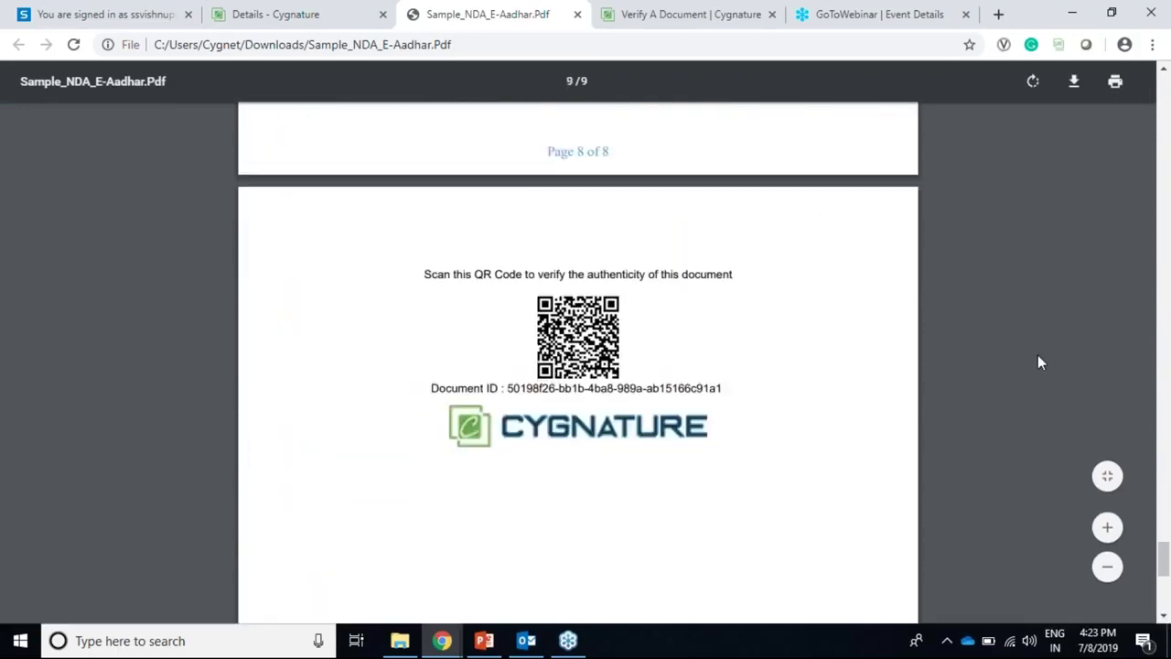
pyautogui.scroll(1, 548, 262)
pyautogui.scroll(1, 547, 261)
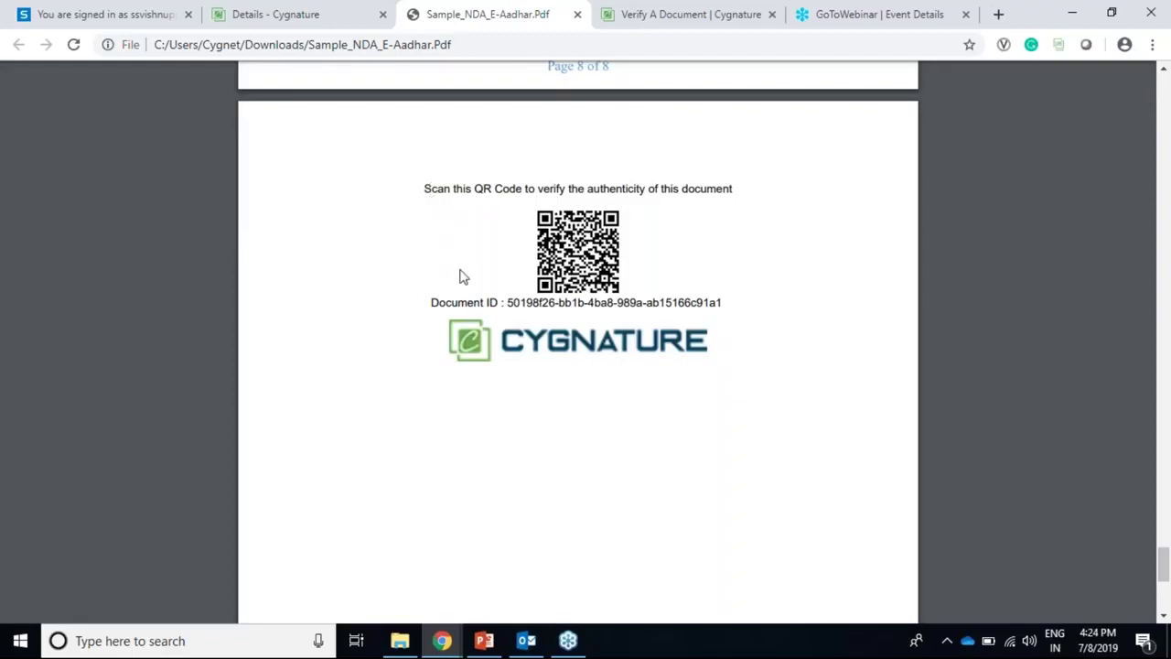
pyautogui.moveTo(522, 303); pyautogui.dragTo(744, 298)
pyautogui.click(712, 327)
# Step: Copy the Document ID from page 9 and return to the Verify A Document page
pyautogui.scroll(20, 585, 300)
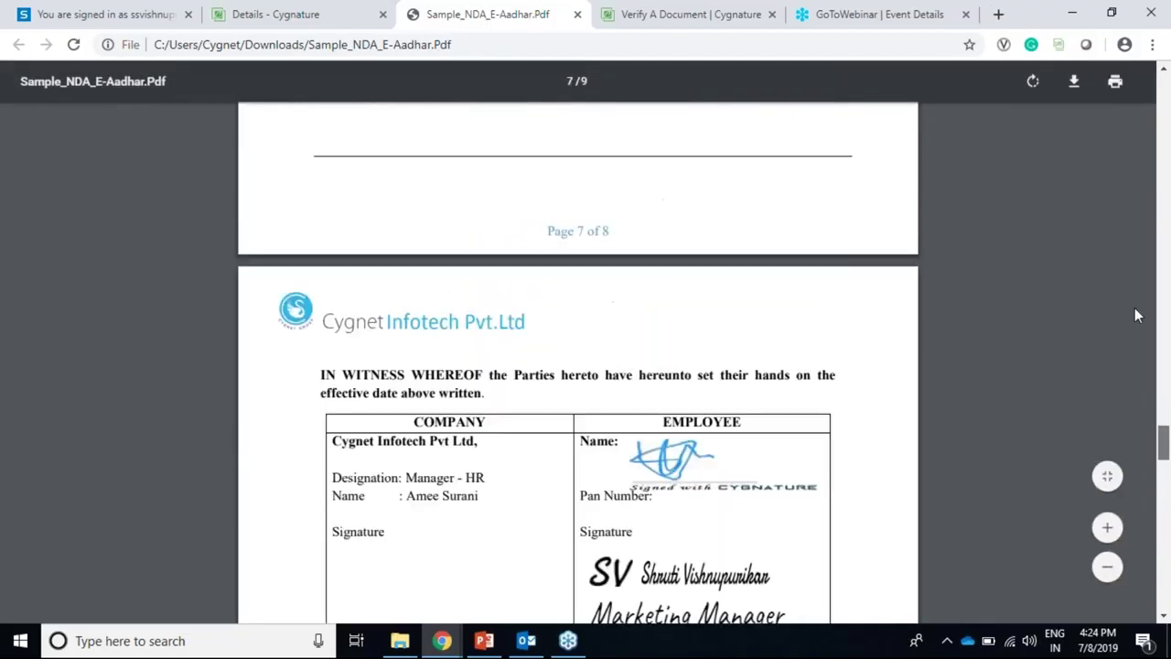
pyautogui.moveTo(1163, 290); pyautogui.dragTo(1165, 576)
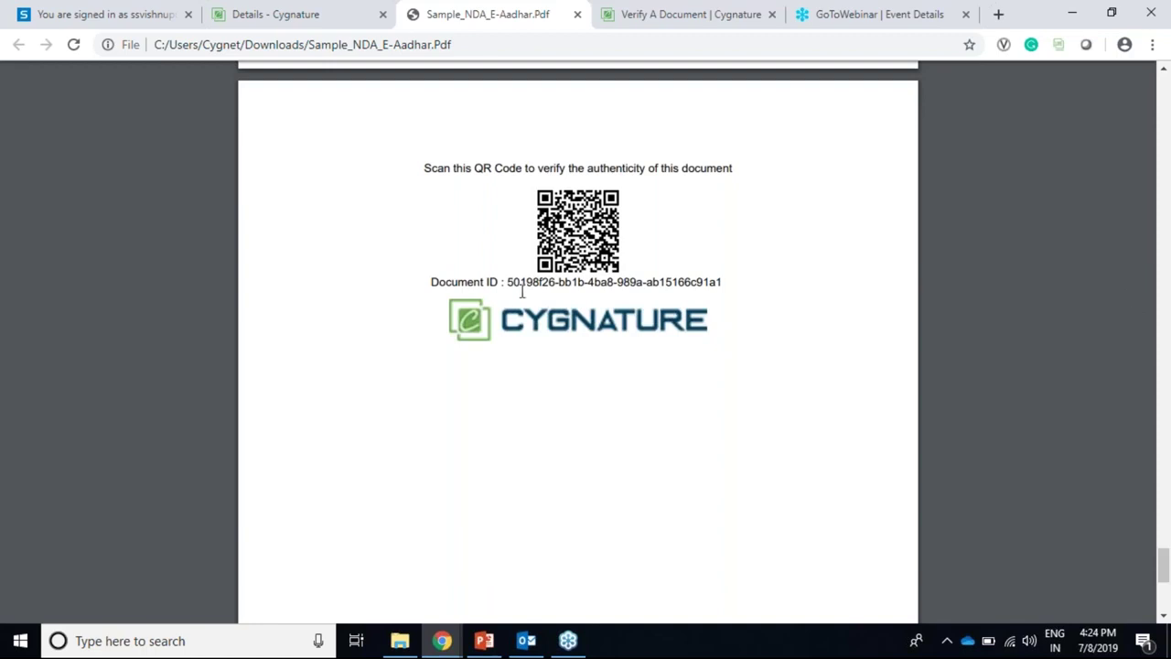
pyautogui.moveTo(509, 284); pyautogui.dragTo(734, 291)
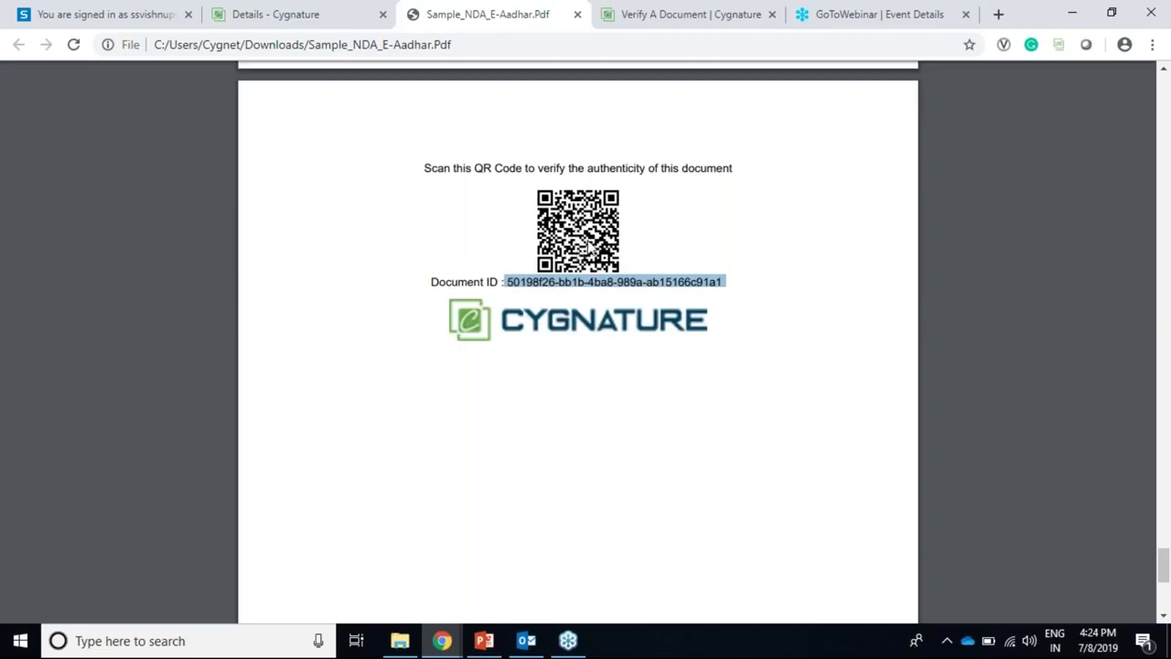
pyautogui.rightClick(520, 278)
pyautogui.click(541, 293)
pyautogui.click(655, 15)
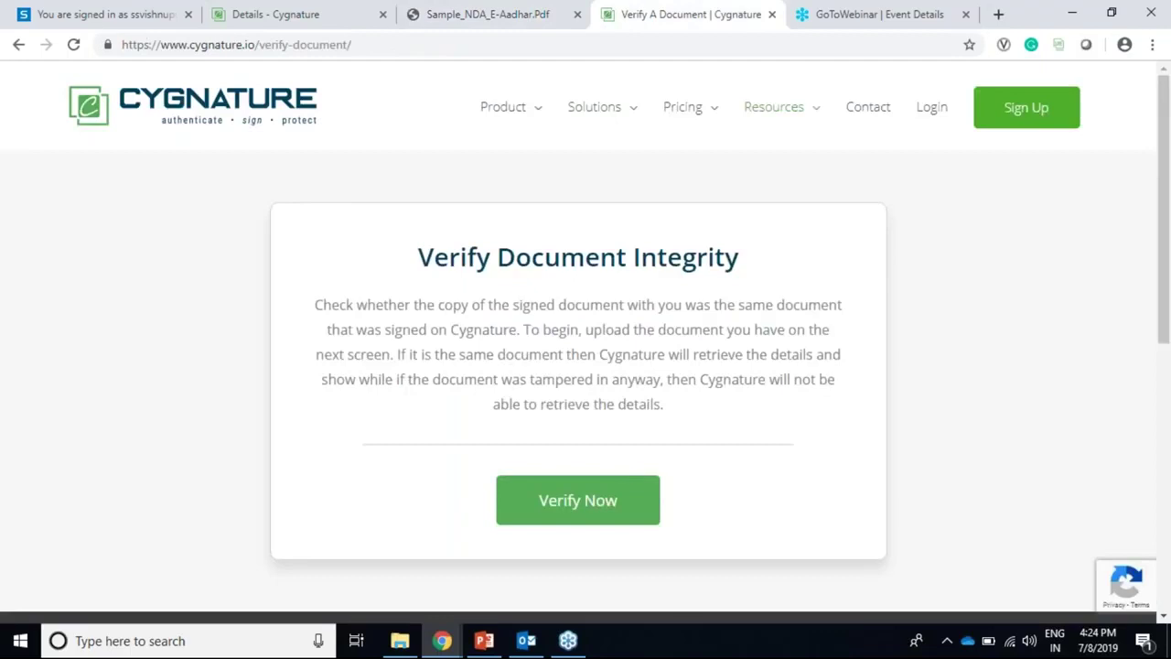
# Step: Use Verify Now to open Cygnature's signed-in verification page in a new tab
pyautogui.moveTo(810, 123)
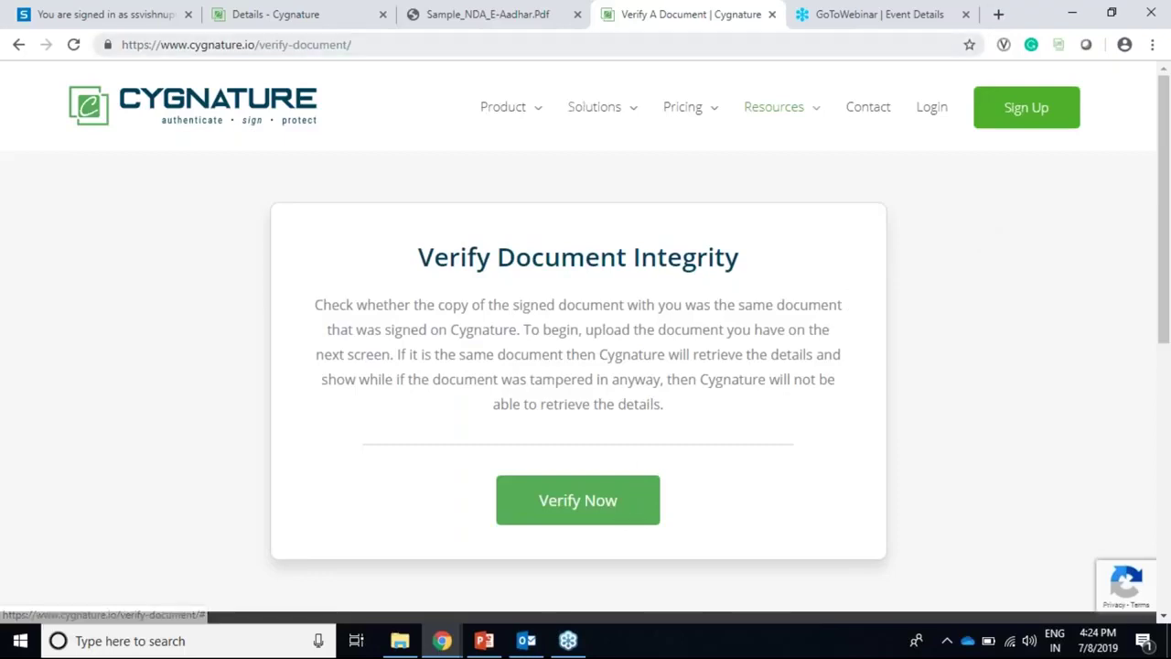
pyautogui.click(507, 13)
pyautogui.click(643, 16)
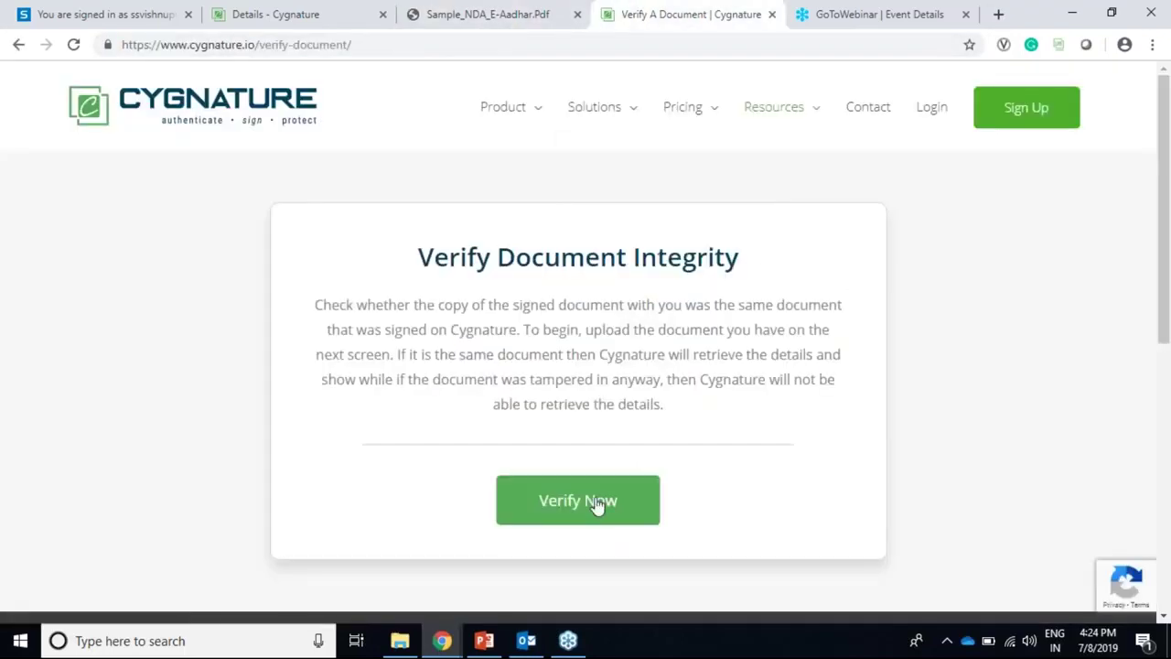
pyautogui.click(598, 503)
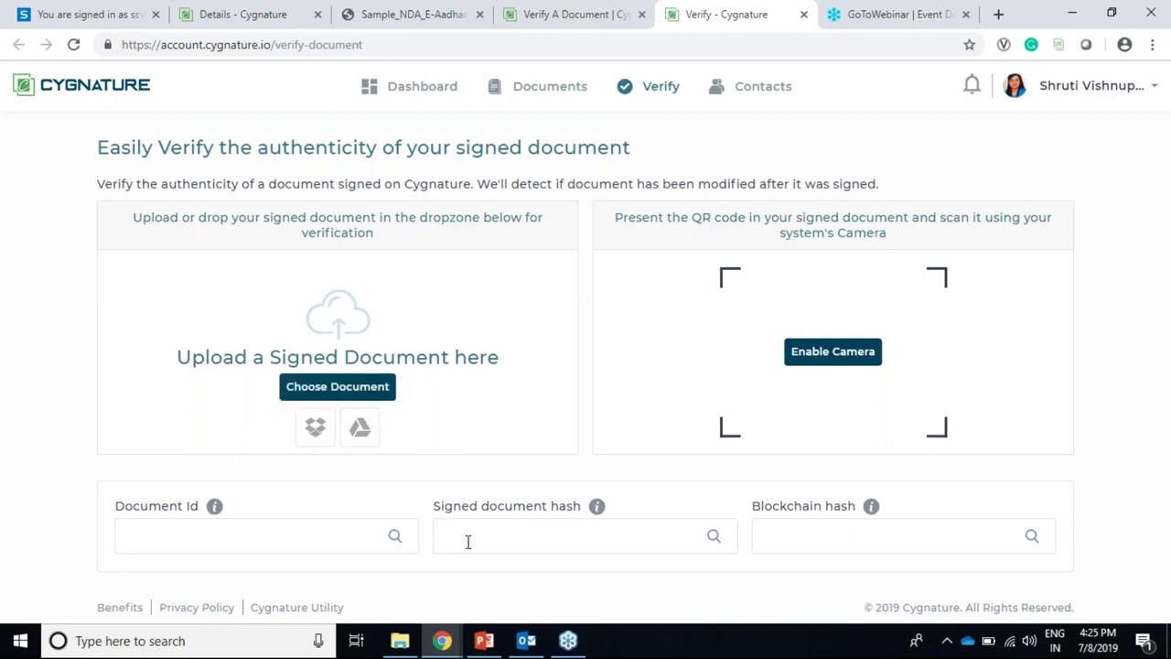
# Step: Compare the NDA's details, including its blockchain and signed-document hashes, with the verification page
pyautogui.click(295, 21)
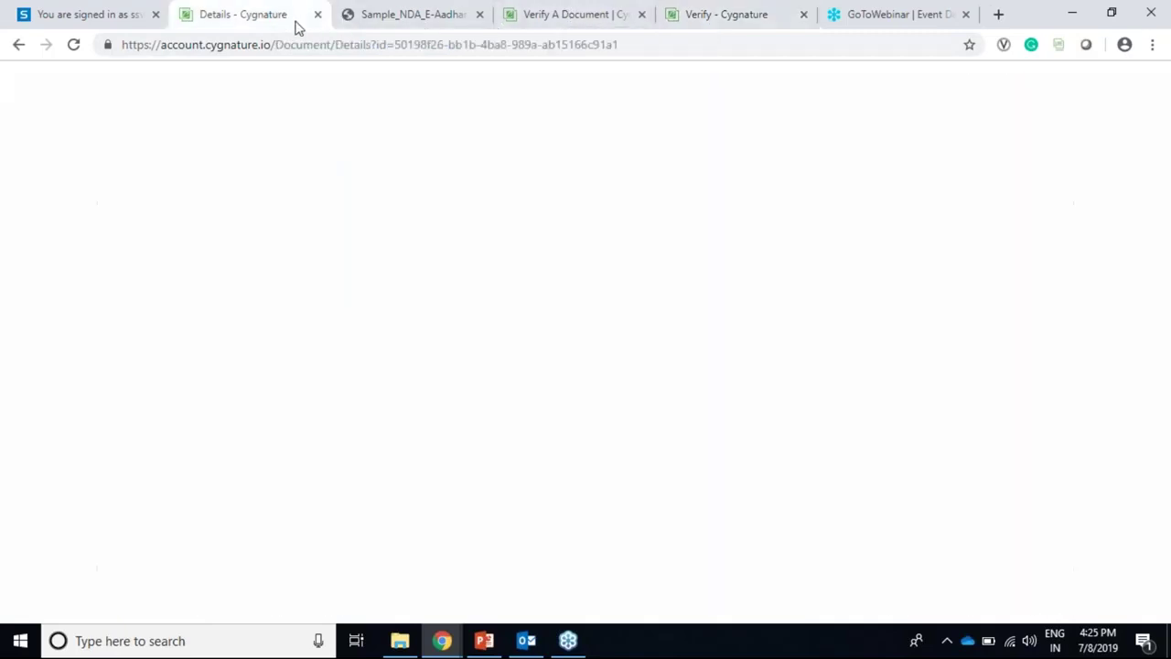
pyautogui.scroll(-3, 467, 495)
pyautogui.scroll(3, 633, 446)
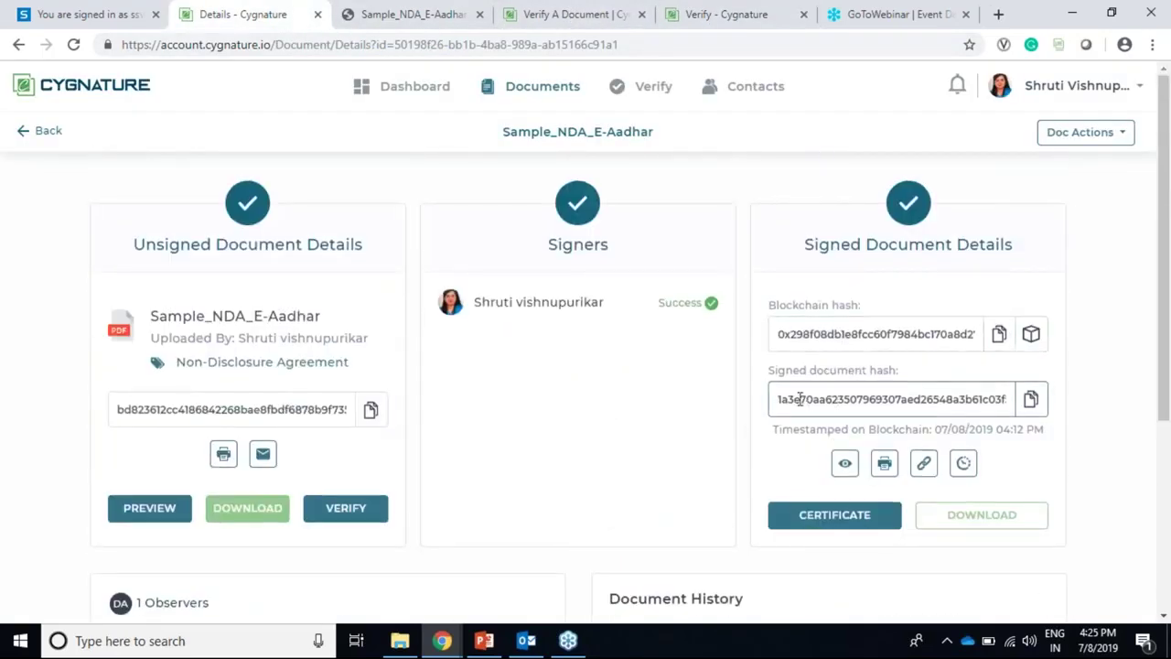
pyautogui.click(743, 13)
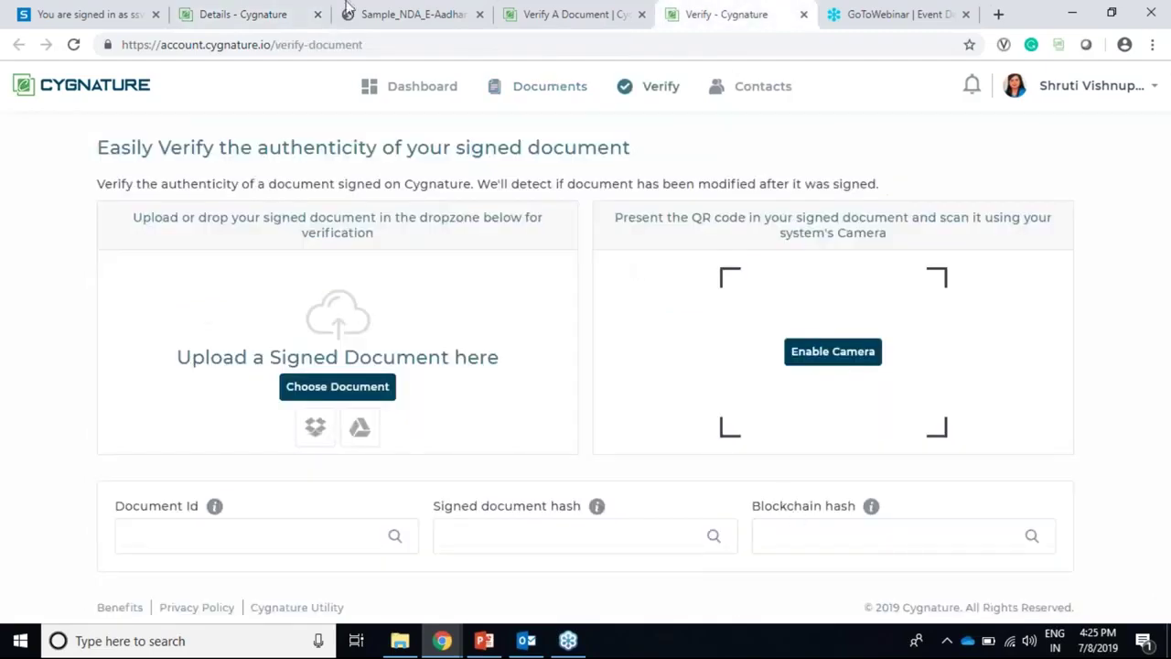
pyautogui.click(253, 13)
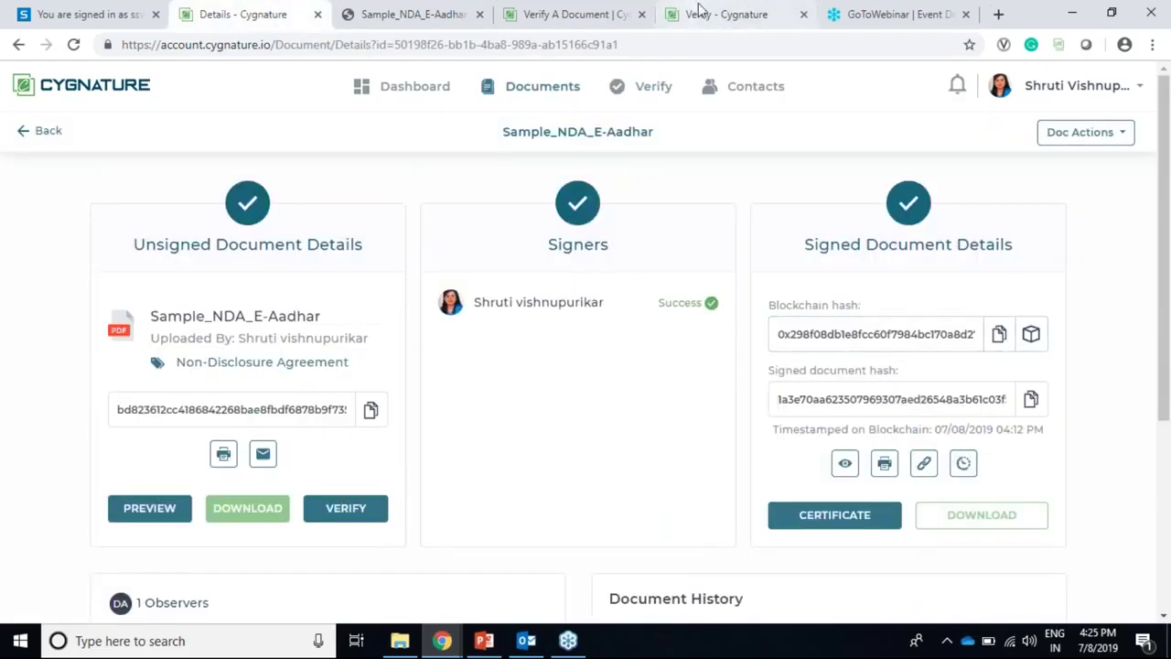
# Step: Paste the NDA's copied Document ID into the Document Id field and search it
pyautogui.click(698, 11)
pyautogui.click(183, 545)
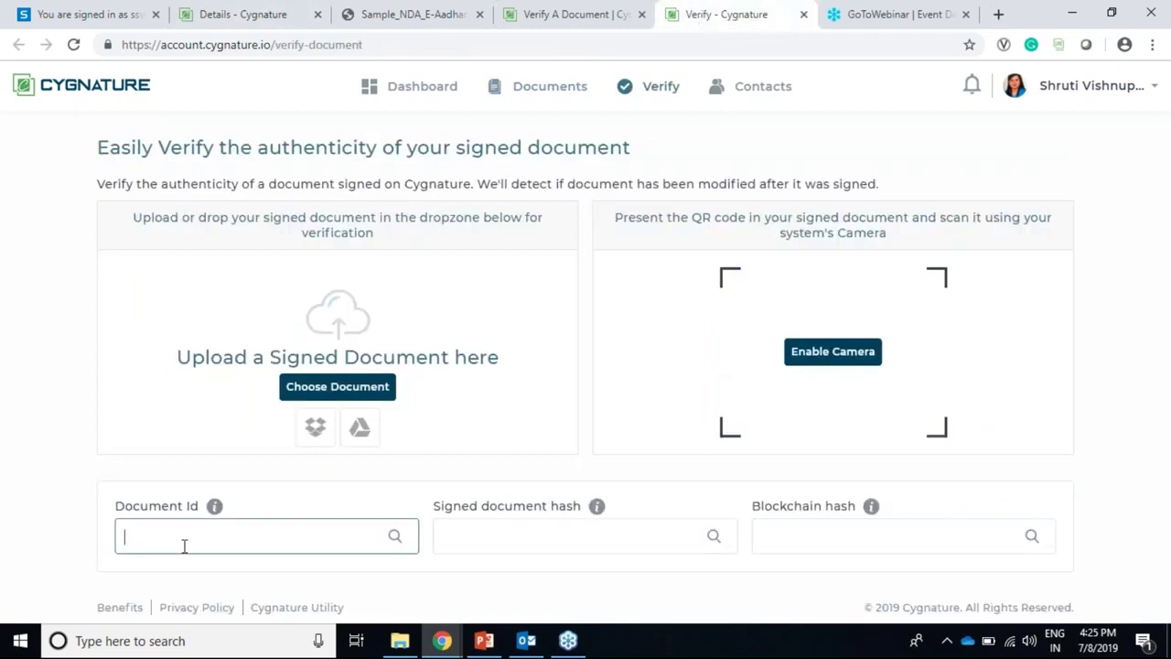
pyautogui.hotkey('ctrl', 'v')
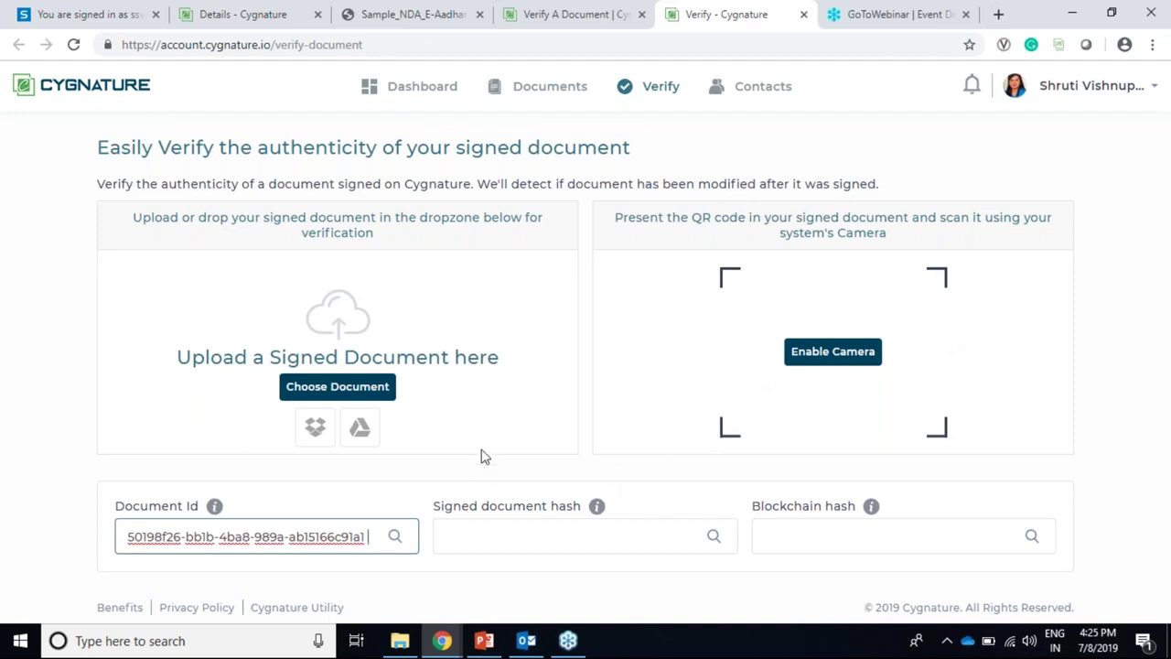
pyautogui.click(395, 541)
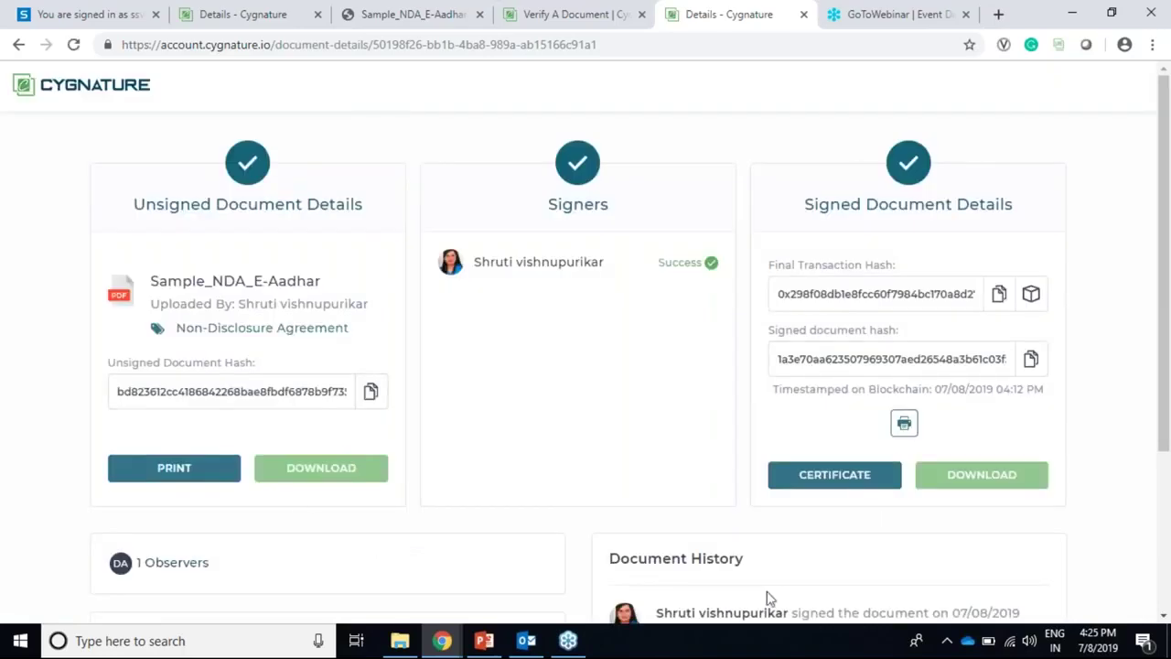
# Step: Review the returned Sample_NDA_E-Aadhar hashes, observers and history, then return to its details
pyautogui.scroll(-3, 1037, 412)
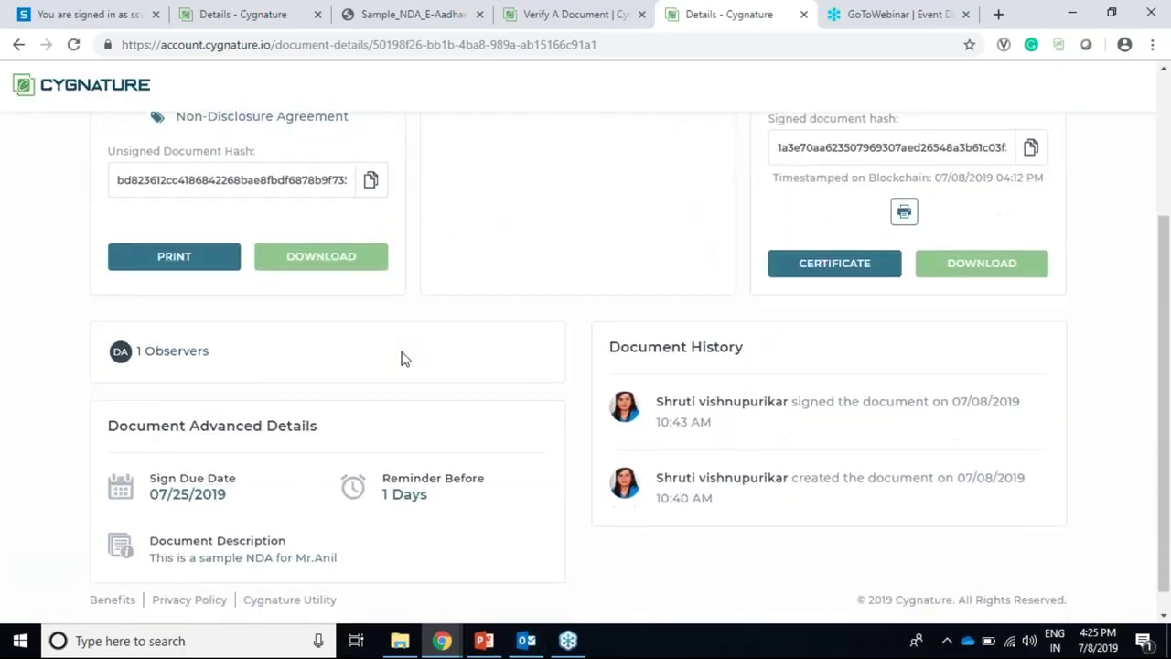
pyautogui.scroll(3, 366, 284)
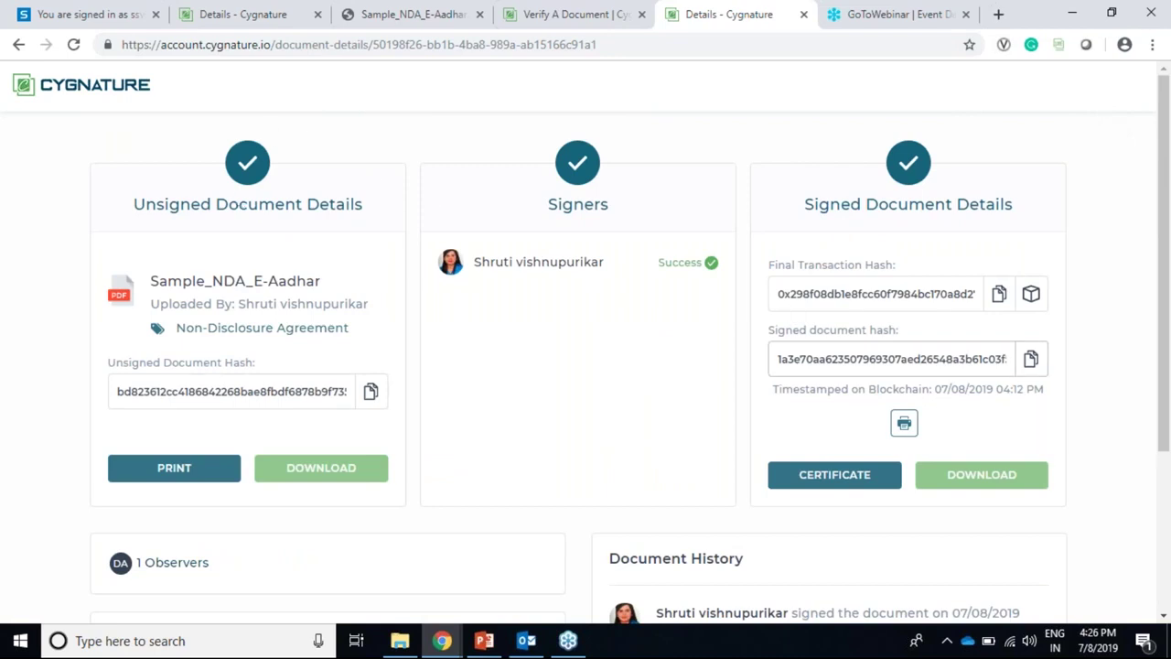
pyautogui.click(593, 18)
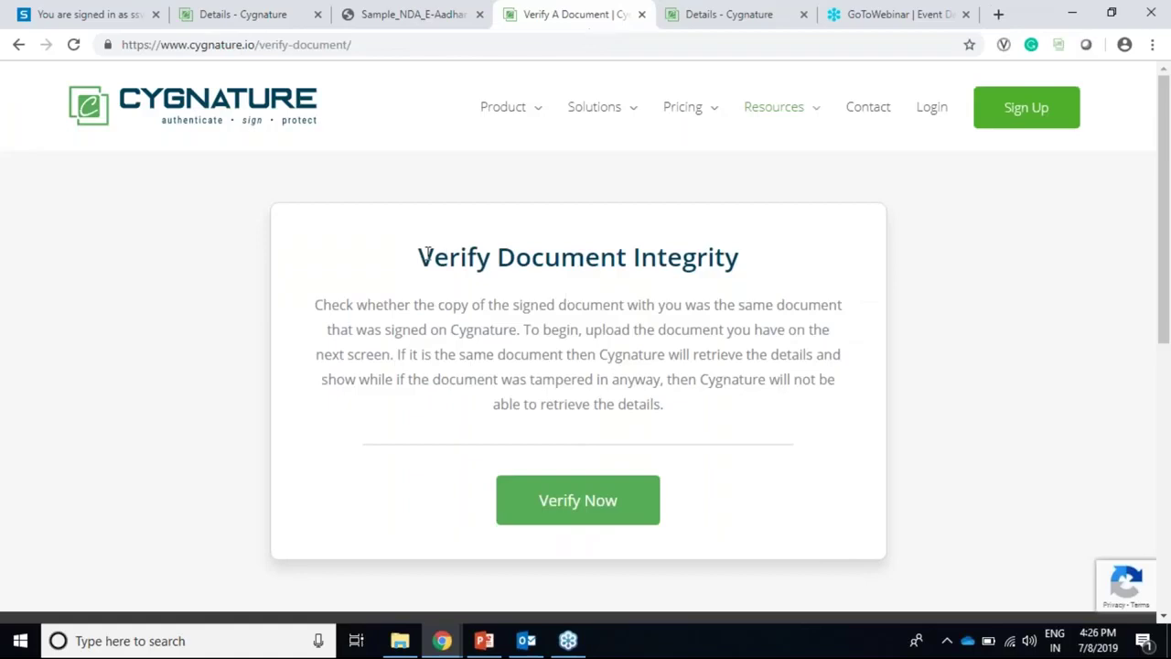
pyautogui.moveTo(444, 252); pyautogui.dragTo(741, 256)
pyautogui.click(729, 15)
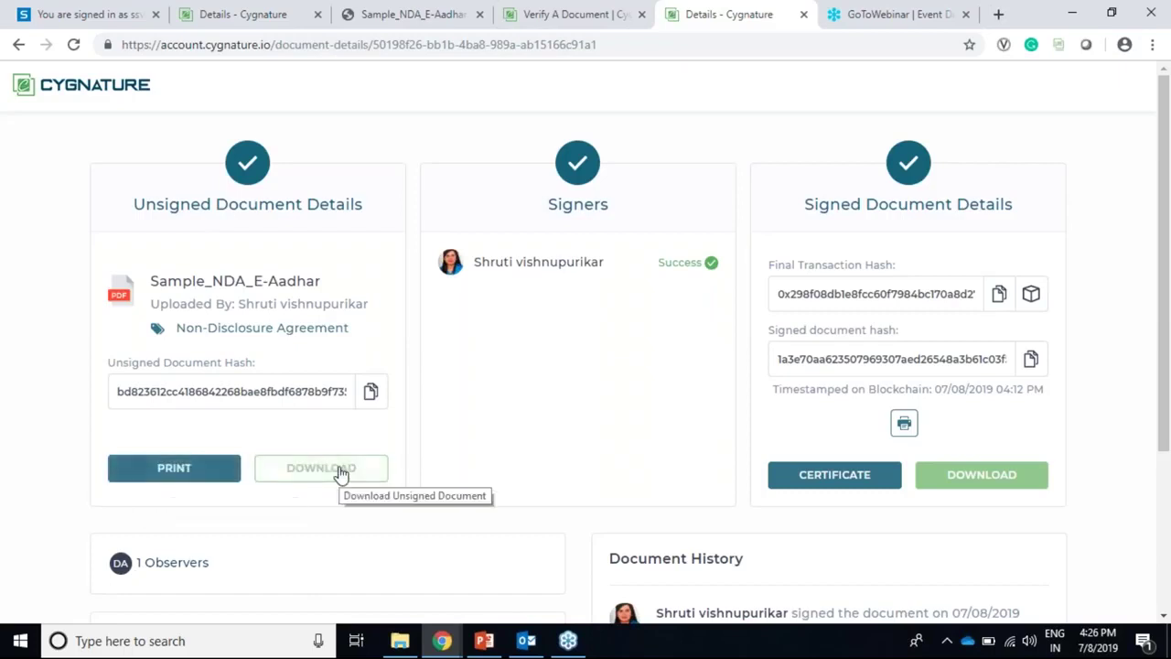
pyautogui.moveTo(142, 210); pyautogui.dragTo(366, 206)
pyautogui.doubleClick(810, 203)
pyautogui.moveTo(810, 204); pyautogui.dragTo(1022, 207)
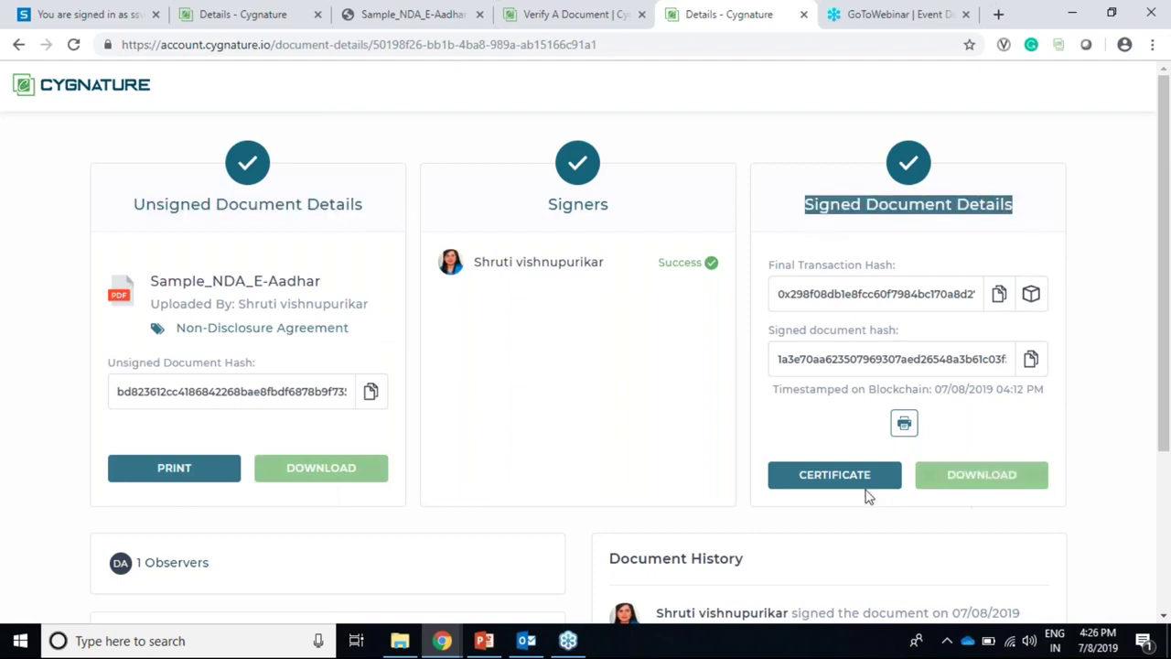
pyautogui.scroll(-3, 886, 433)
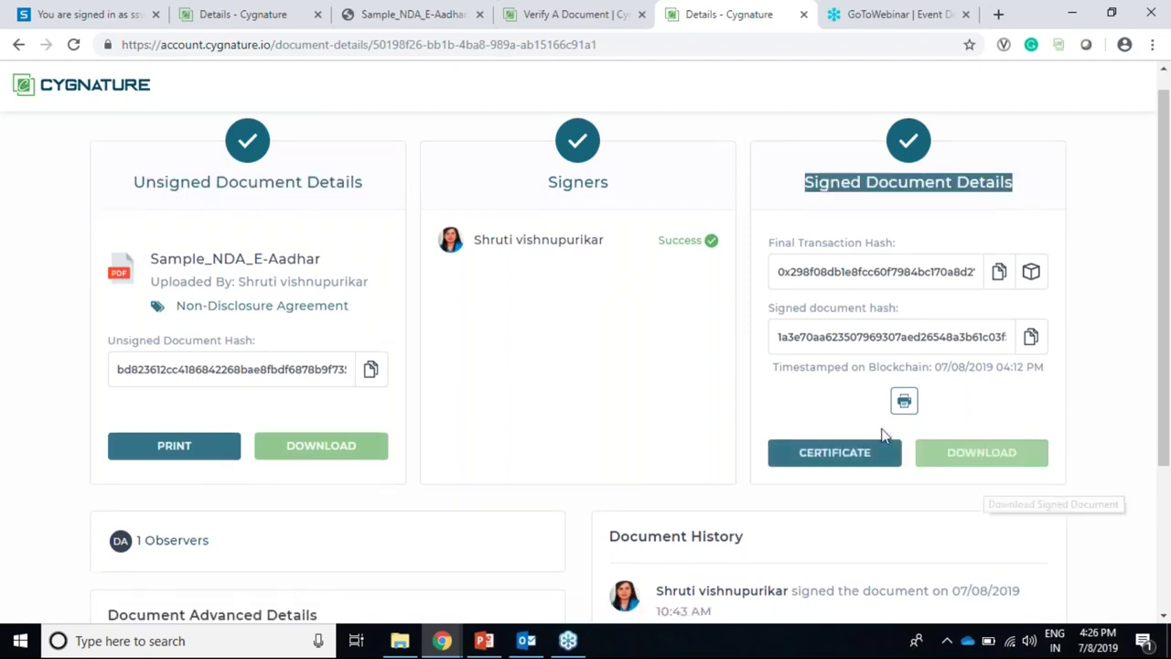
pyautogui.moveTo(610, 320); pyautogui.dragTo(785, 331)
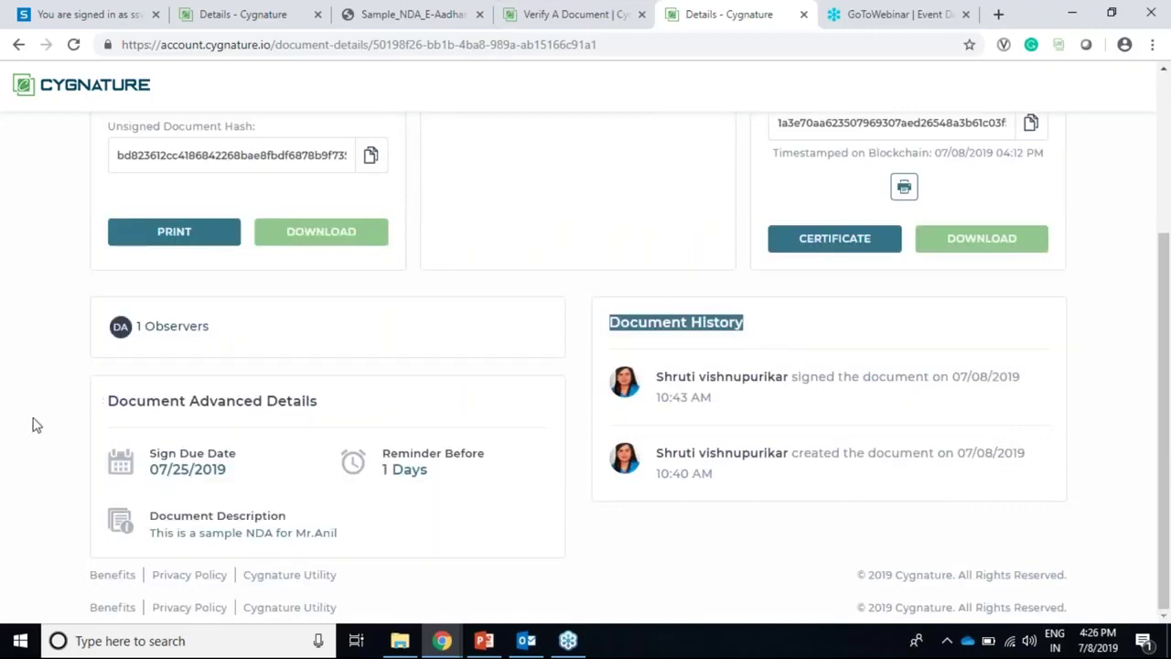
pyautogui.moveTo(107, 402); pyautogui.dragTo(307, 403)
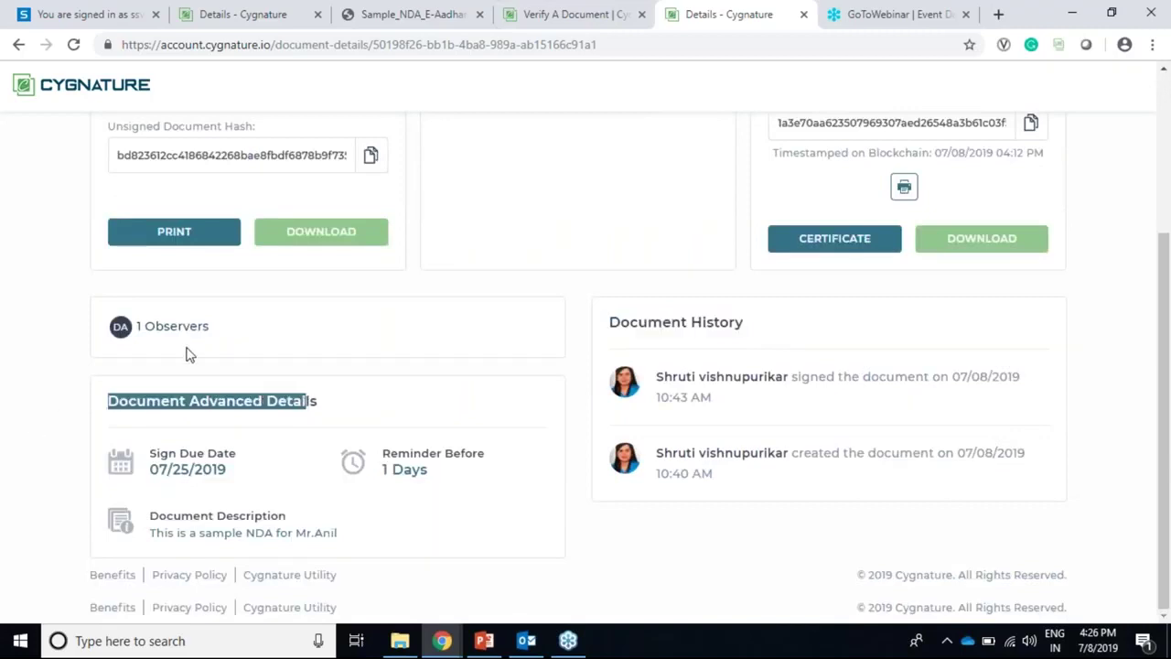
pyautogui.click(180, 326)
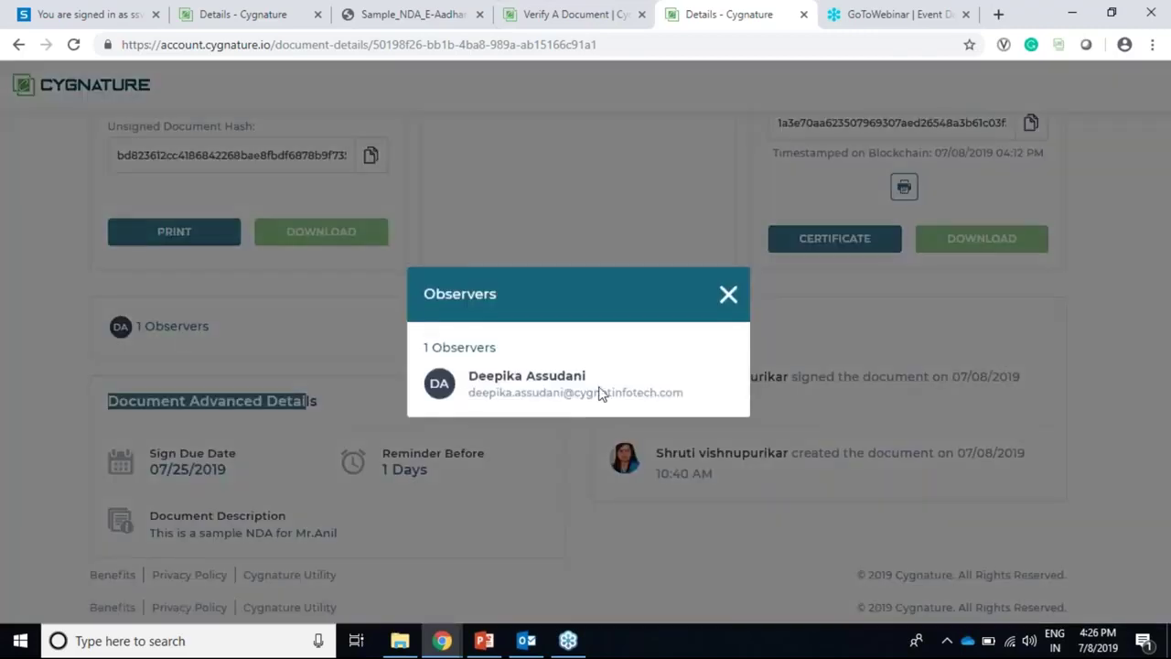
pyautogui.click(728, 294)
pyautogui.scroll(3, 806, 378)
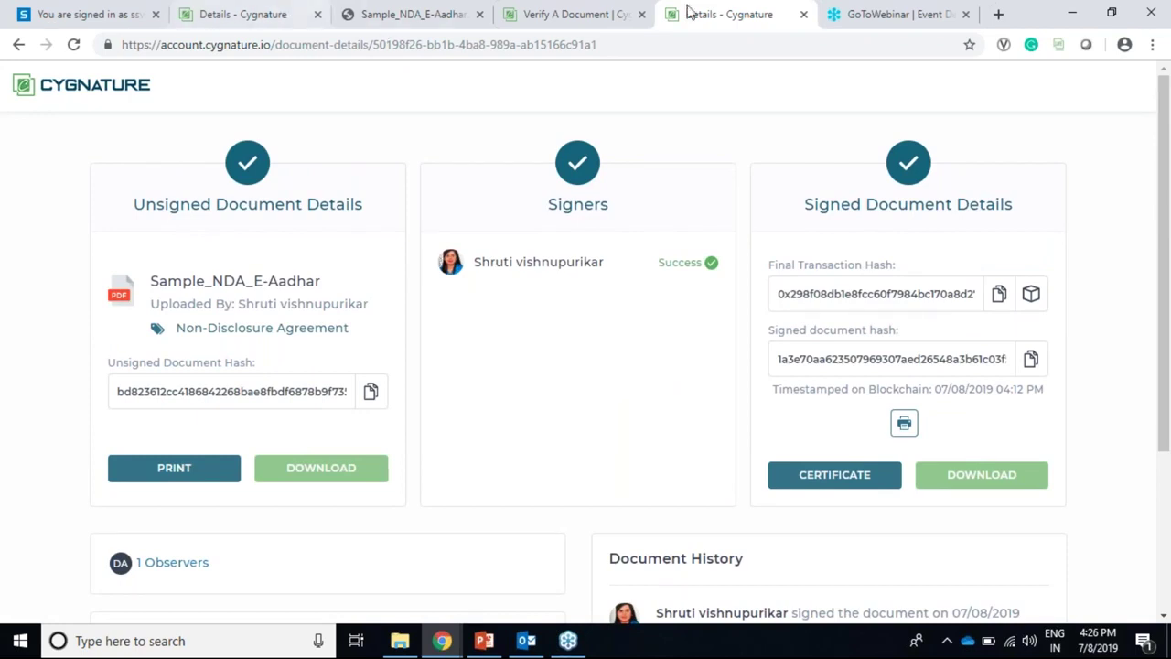
pyautogui.click(626, 9)
pyautogui.click(711, 11)
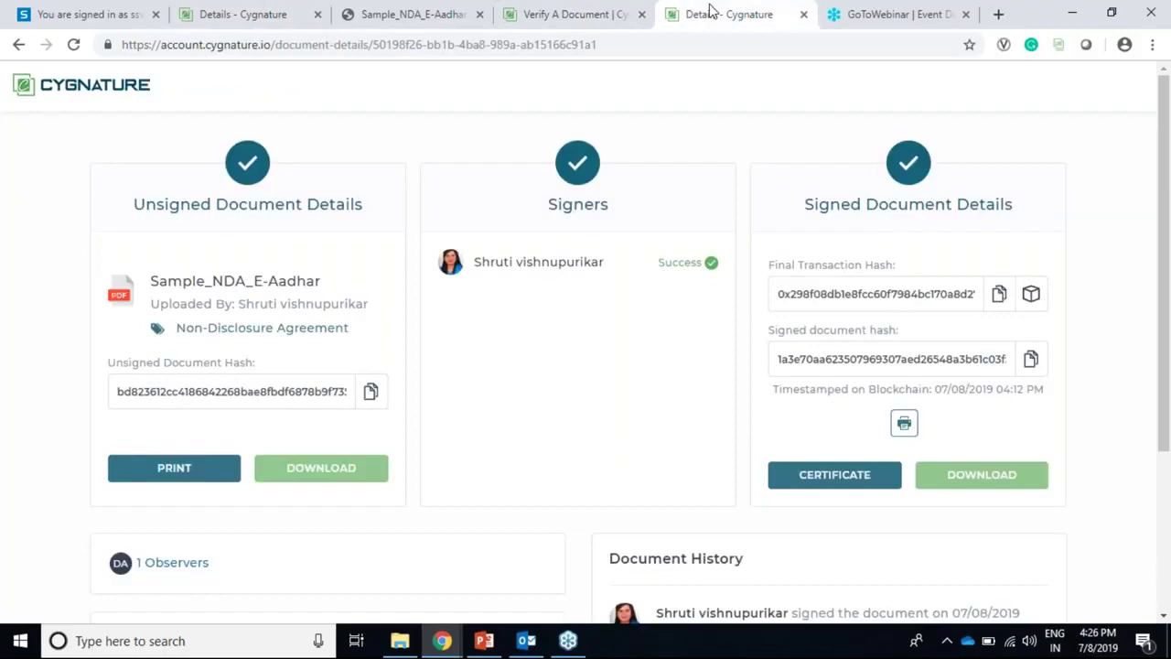
pyautogui.click(562, 18)
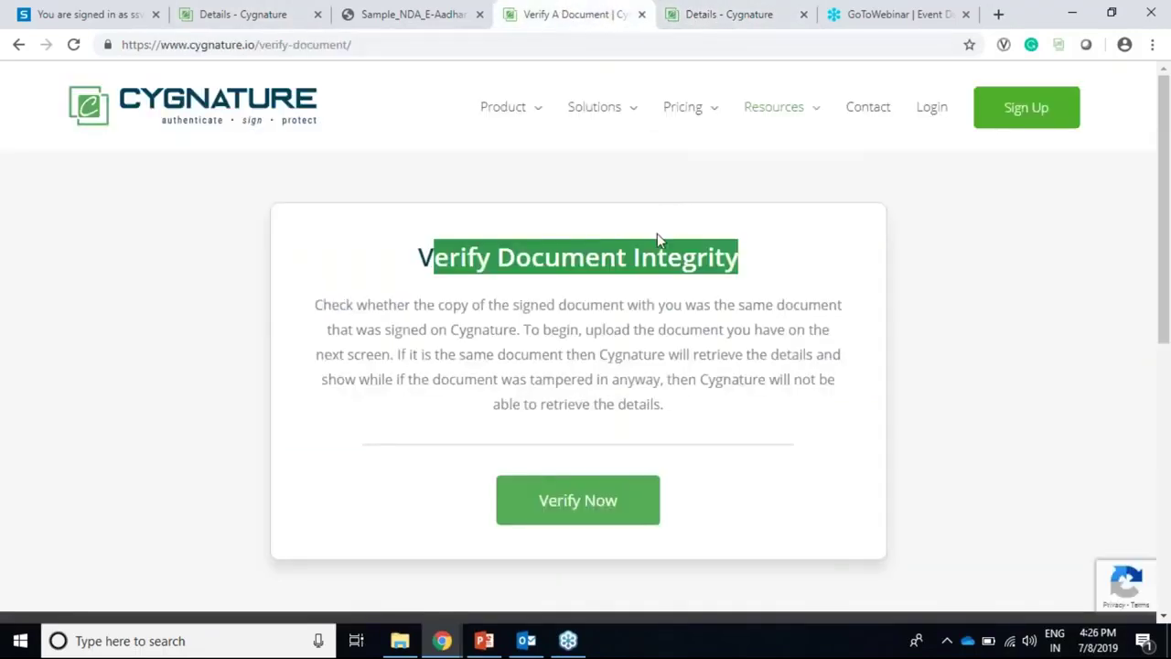
pyautogui.click(852, 271)
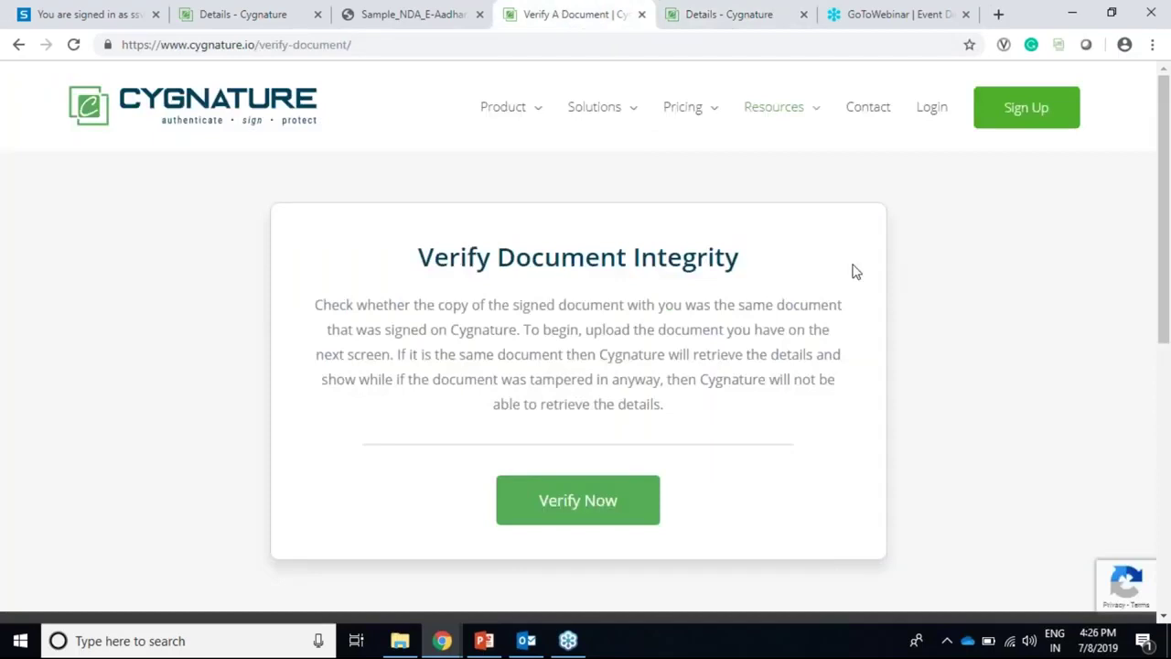
pyautogui.click(725, 14)
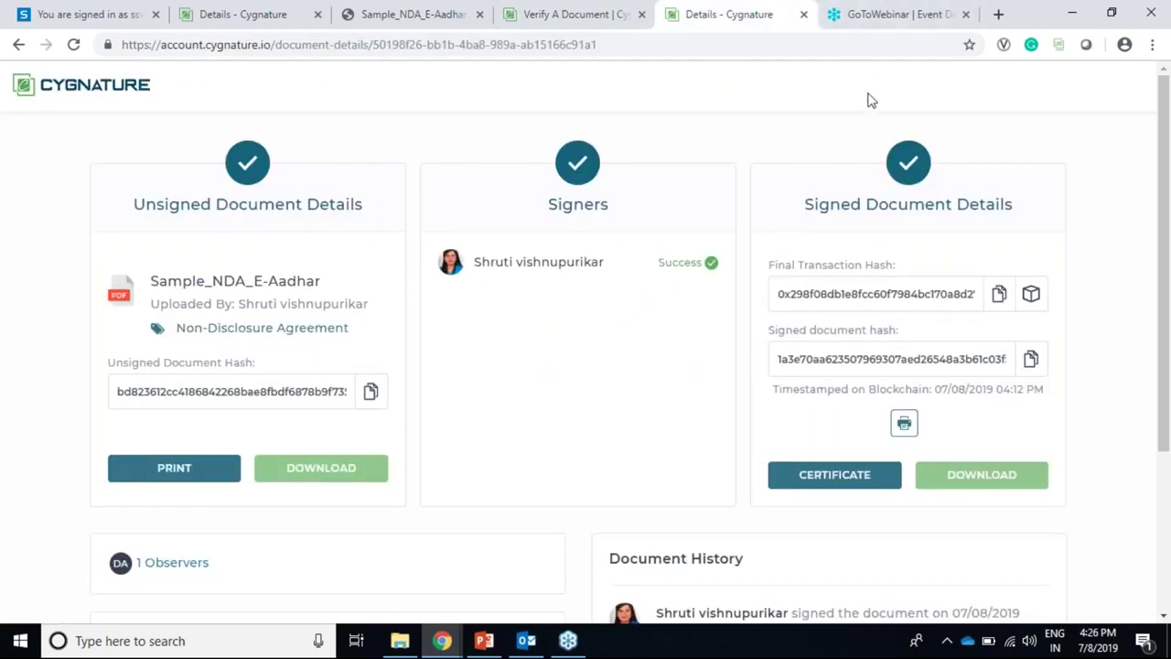
pyautogui.click(131, 99)
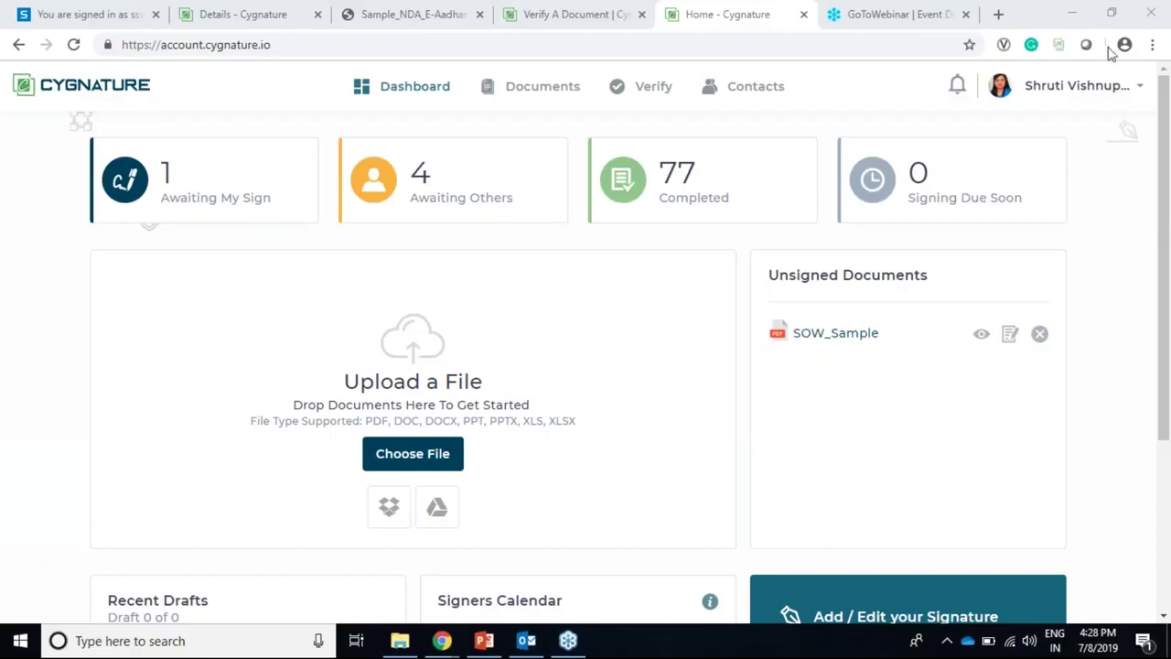
# Step: Open the Document Id verification form via Resources > Verify Document and Verify Now
pyautogui.click(614, 23)
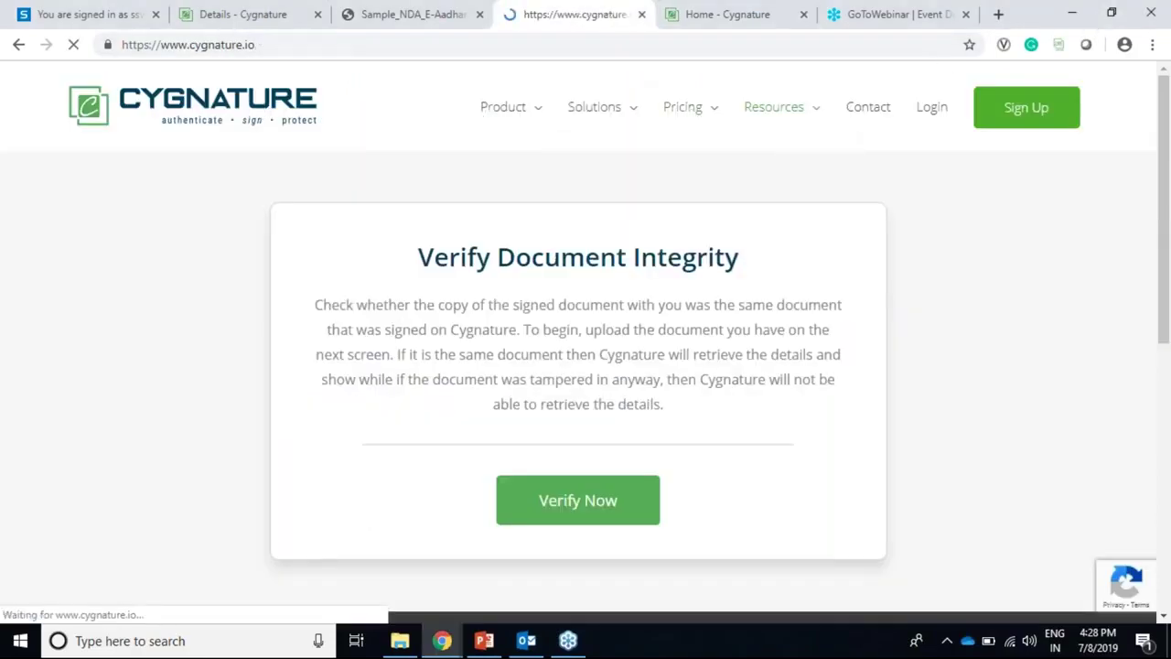
pyautogui.moveTo(775, 122)
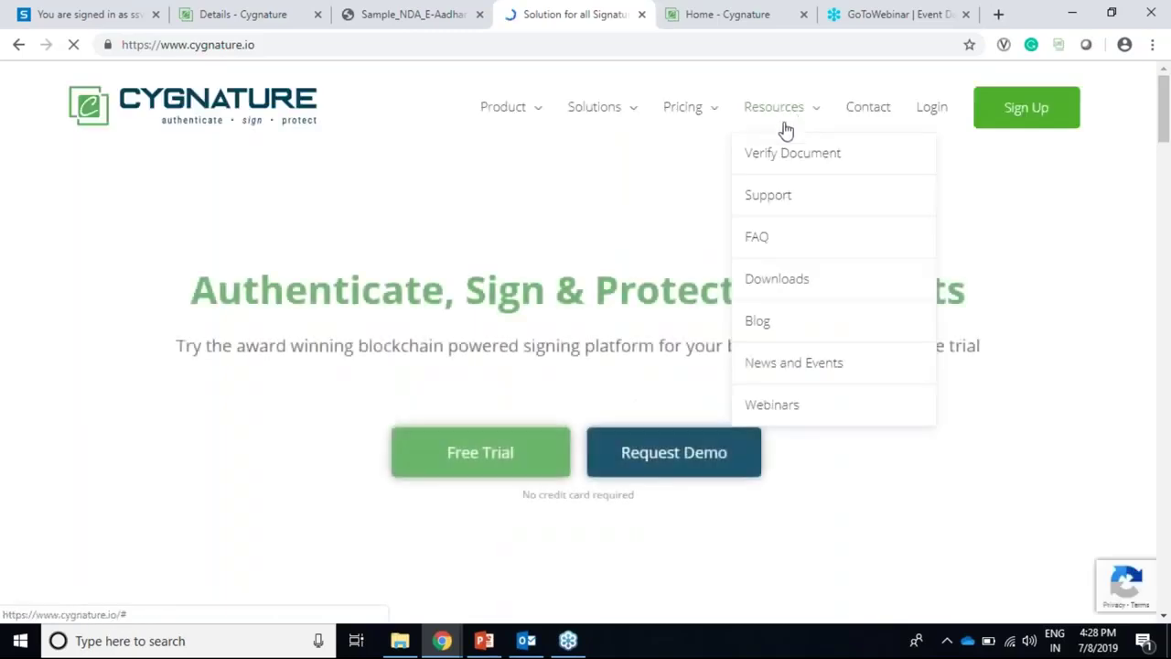
pyautogui.click(792, 155)
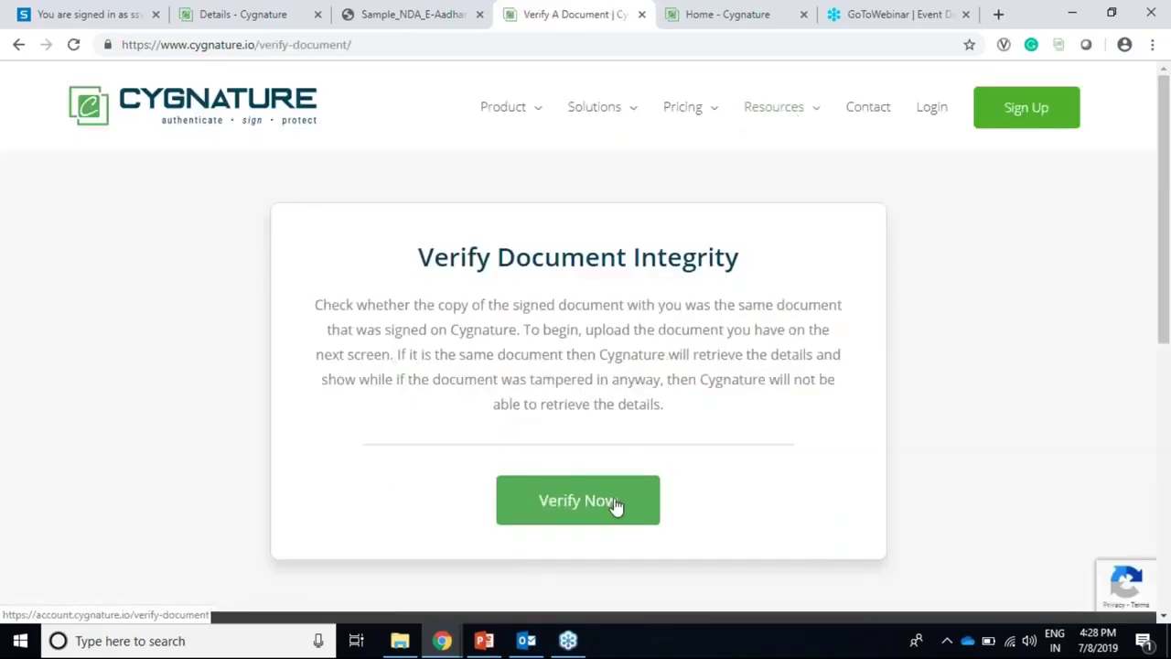
pyautogui.click(616, 506)
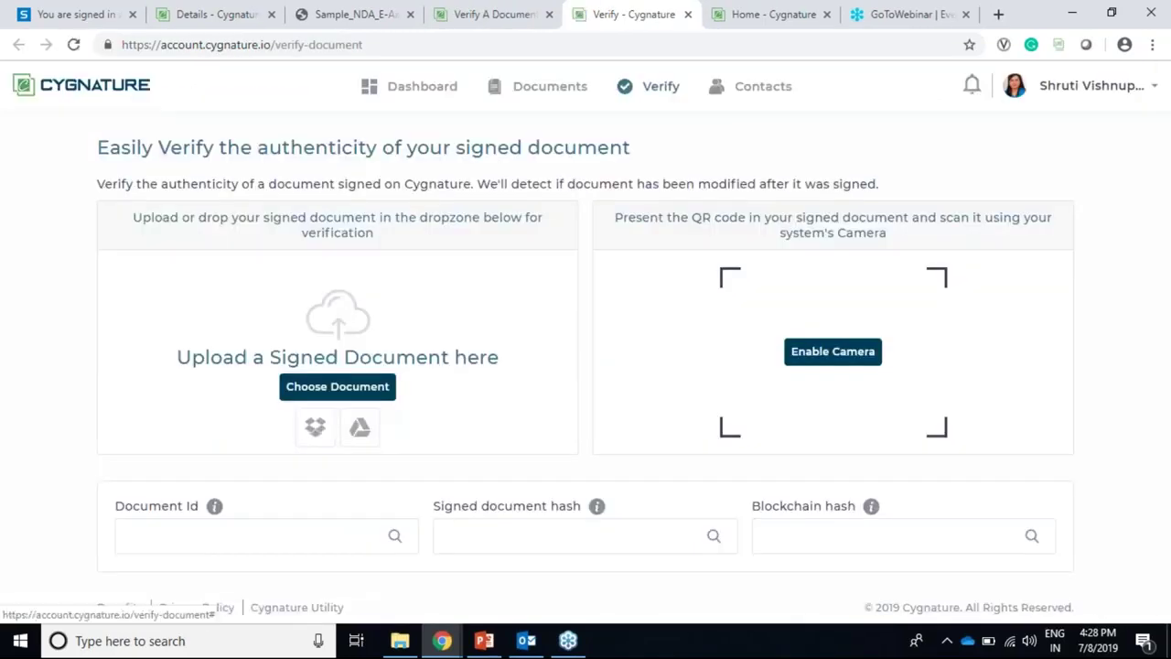
pyautogui.click(297, 531)
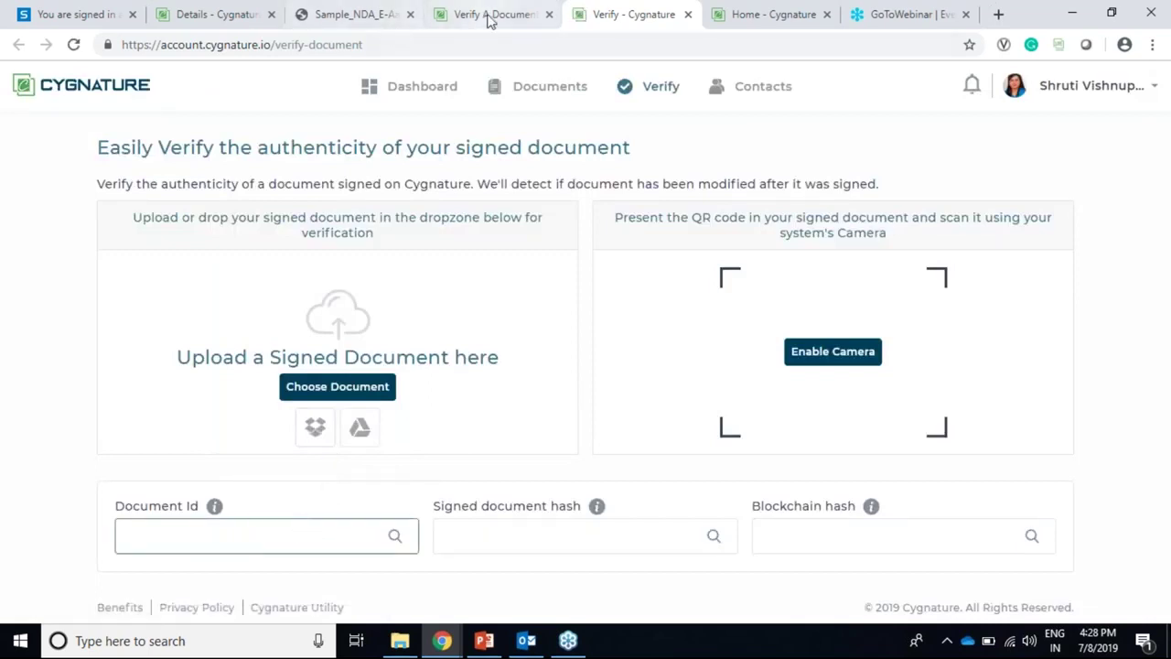
# Step: Paste the NDA's ID from its Details tab into Document Id and search it
pyautogui.click(485, 16)
pyautogui.click(233, 20)
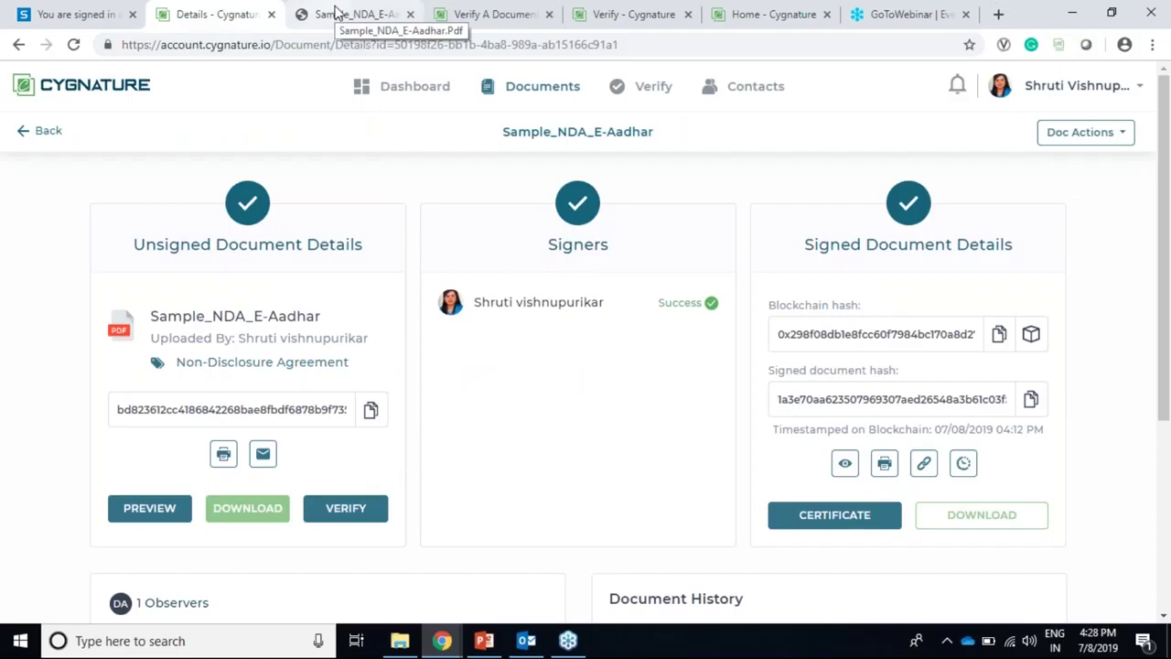
pyautogui.click(638, 15)
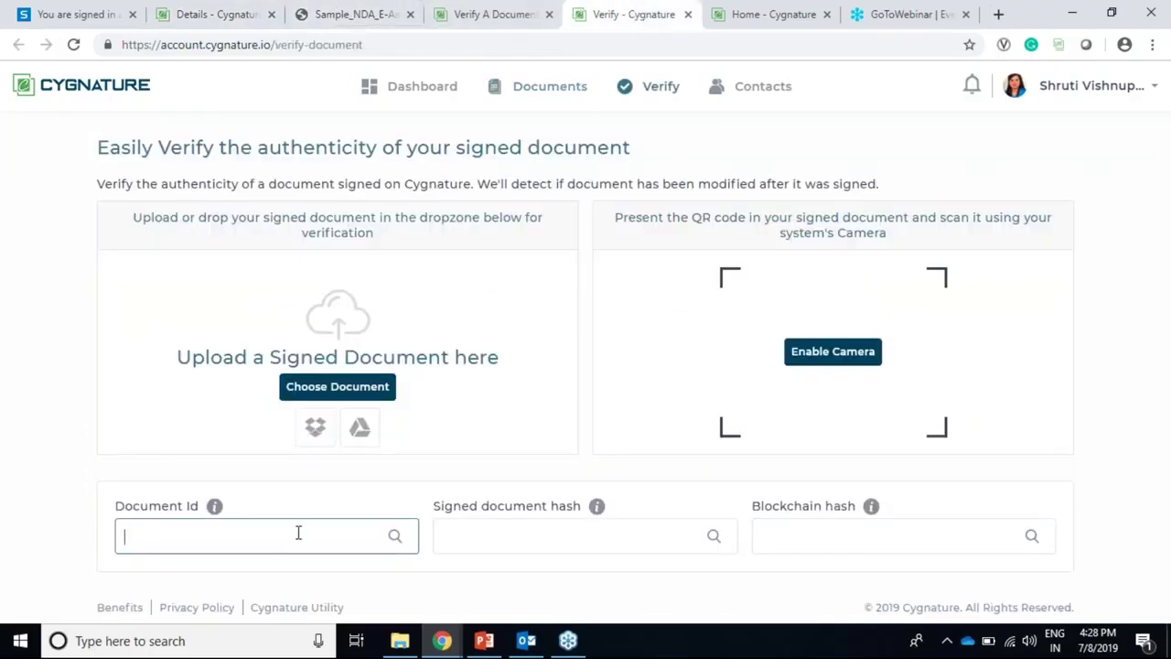
pyautogui.write('50198f26-bb1b-4ba8-989a-a615166c91a1')
pyautogui.click(393, 536)
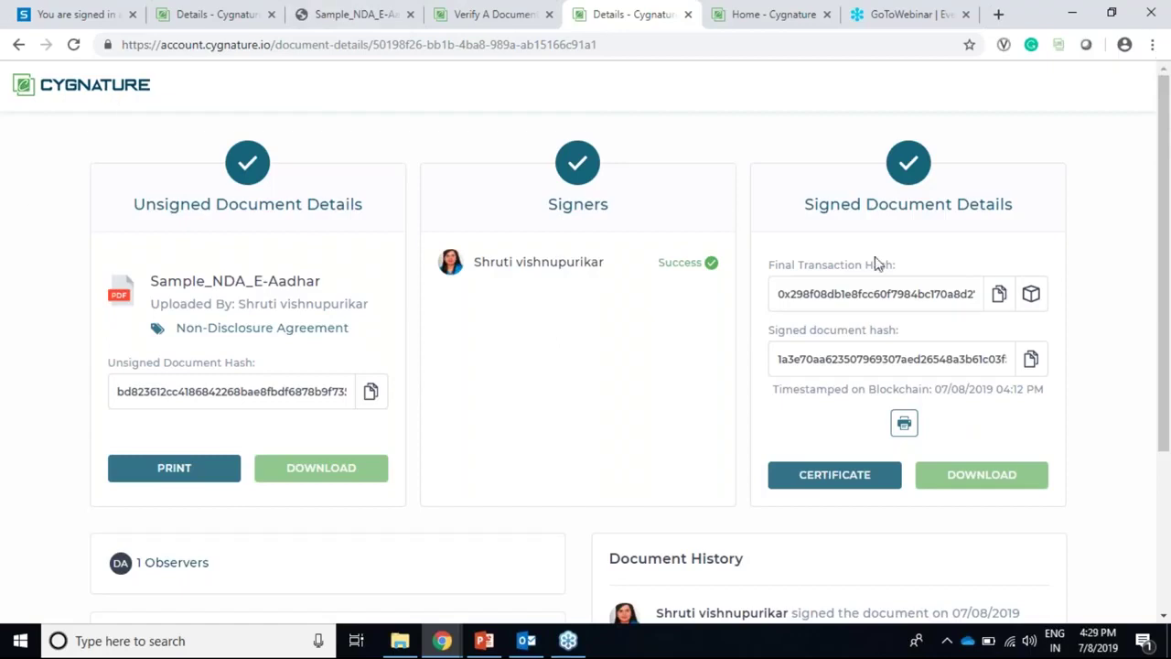
pyautogui.scroll(-2, 873, 264)
pyautogui.scroll(2, 873, 266)
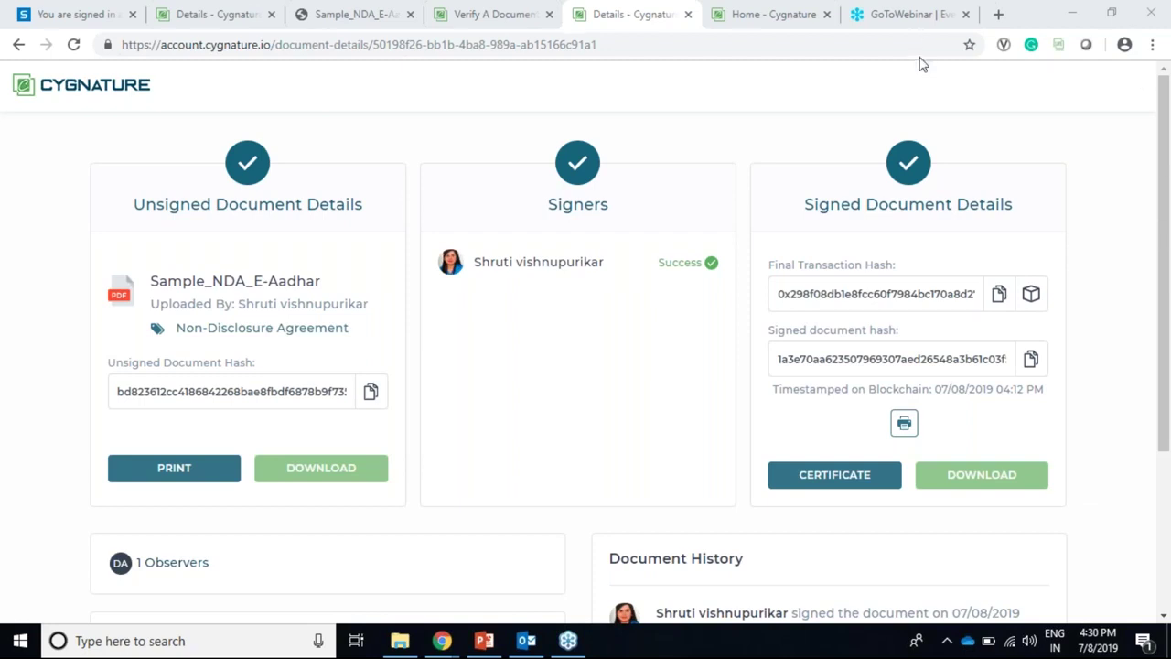
# Step: Load the Cygnature website in a new tab and go to Pricing Plans
pyautogui.click(458, 15)
pyautogui.click(203, 21)
pyautogui.click(997, 14)
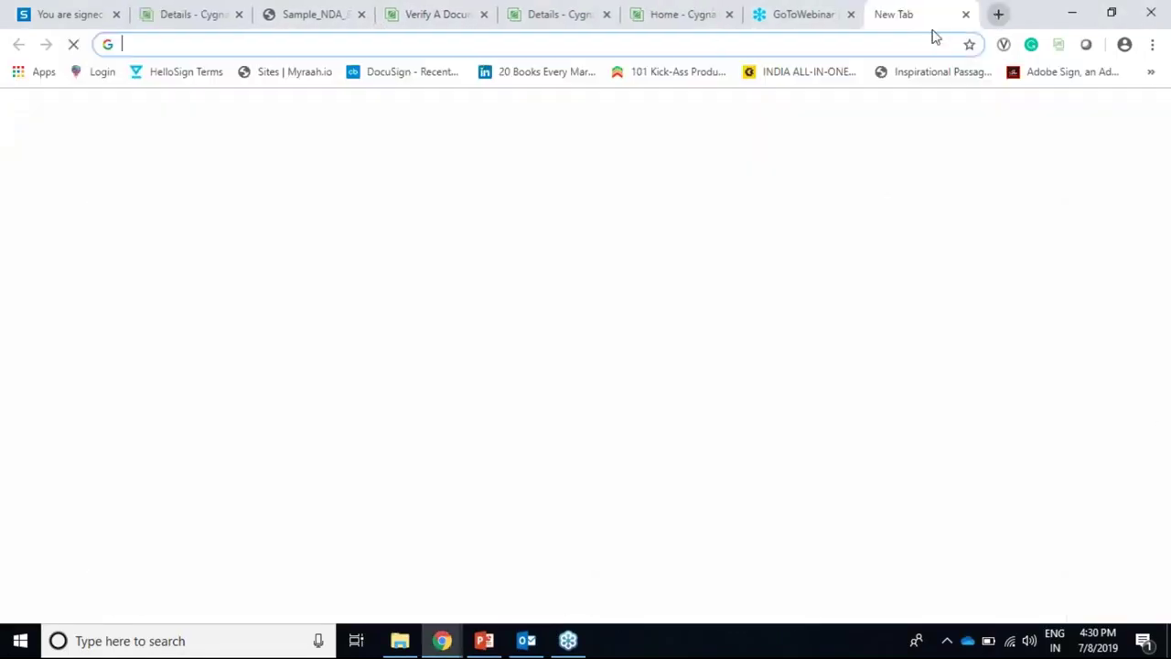
pyautogui.write('cyg')
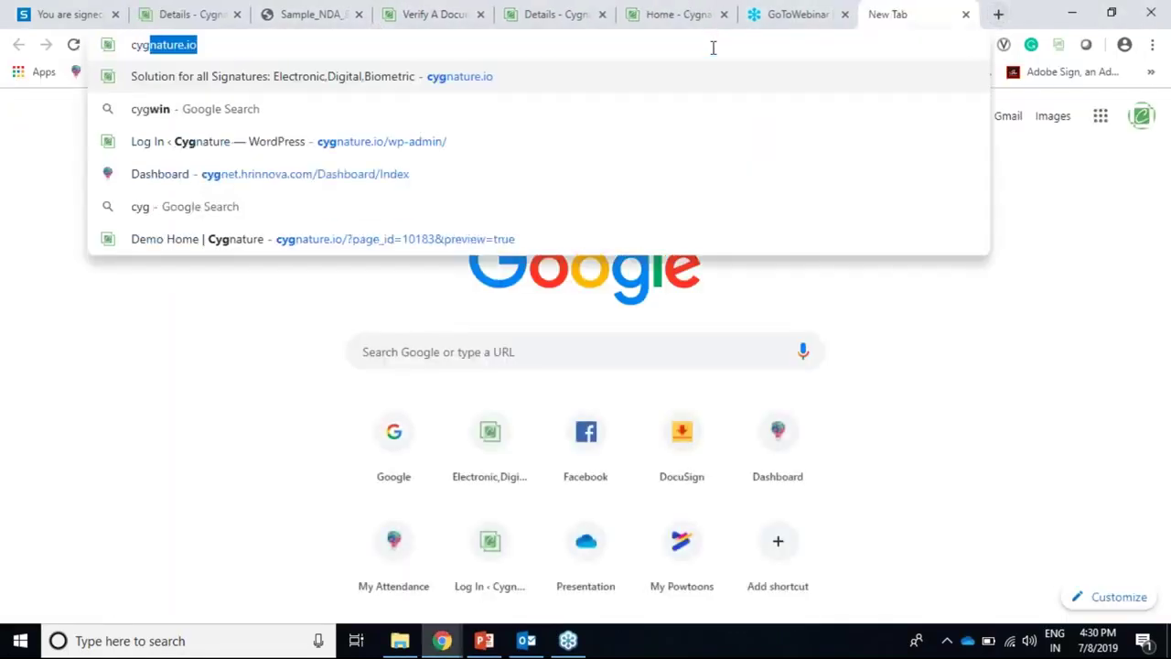
pyautogui.press('Return')
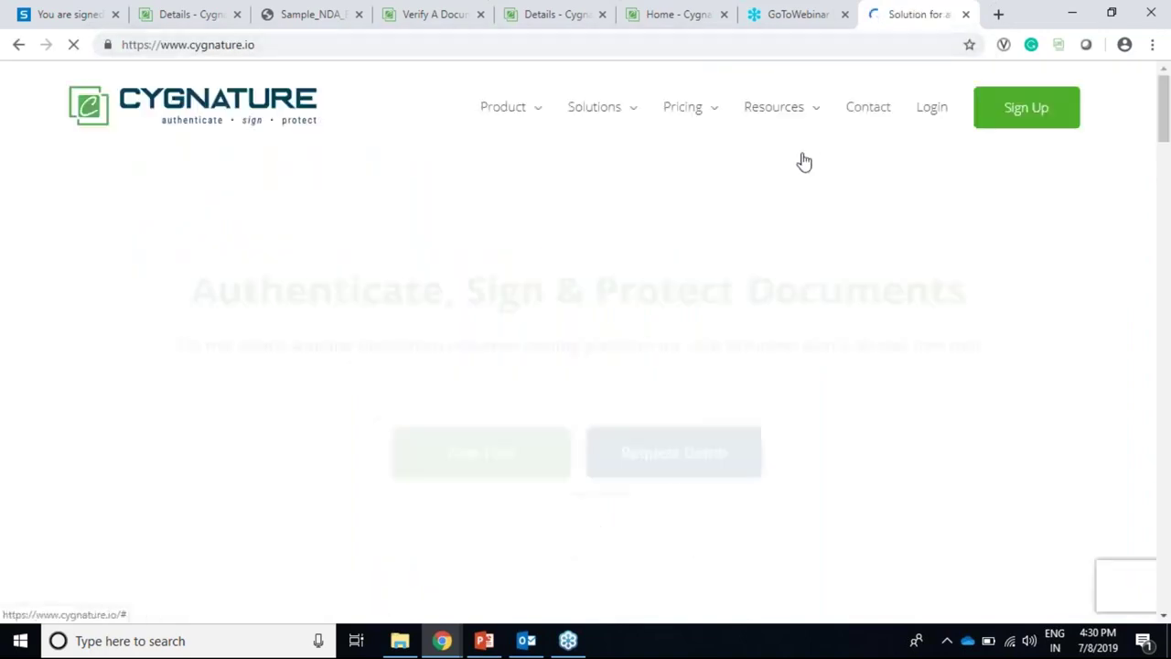
pyautogui.moveTo(695, 119)
pyautogui.click(700, 152)
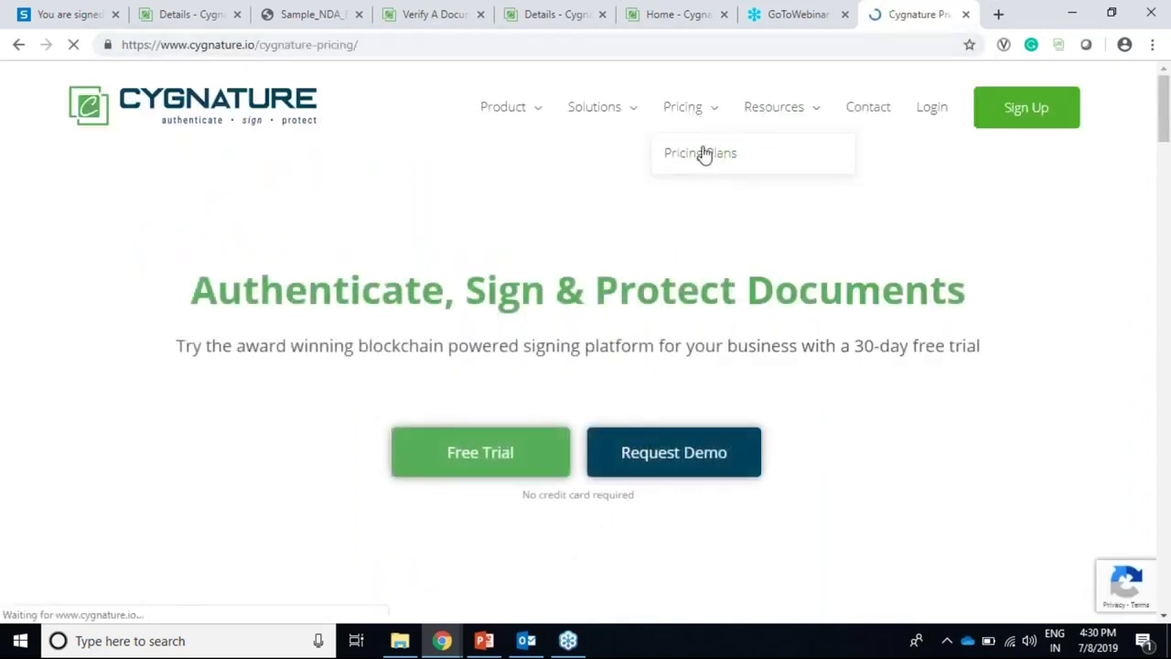
pyautogui.scroll(-3, 604, 293)
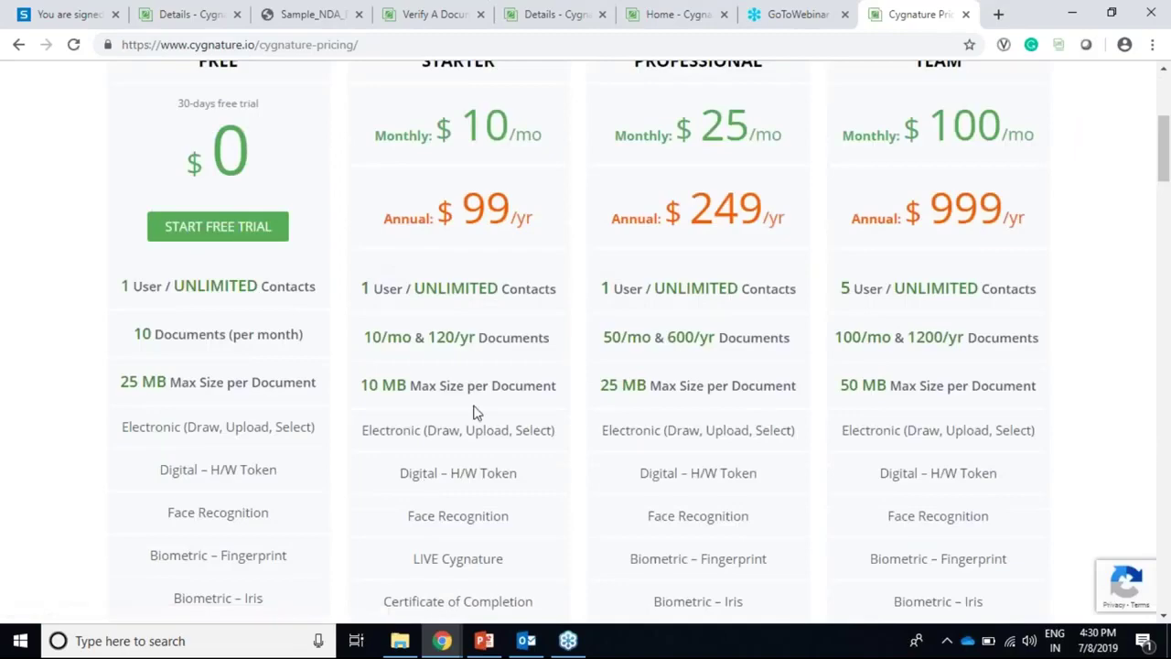
pyautogui.scroll(-2, 439, 342)
pyautogui.scroll(-6, 429, 439)
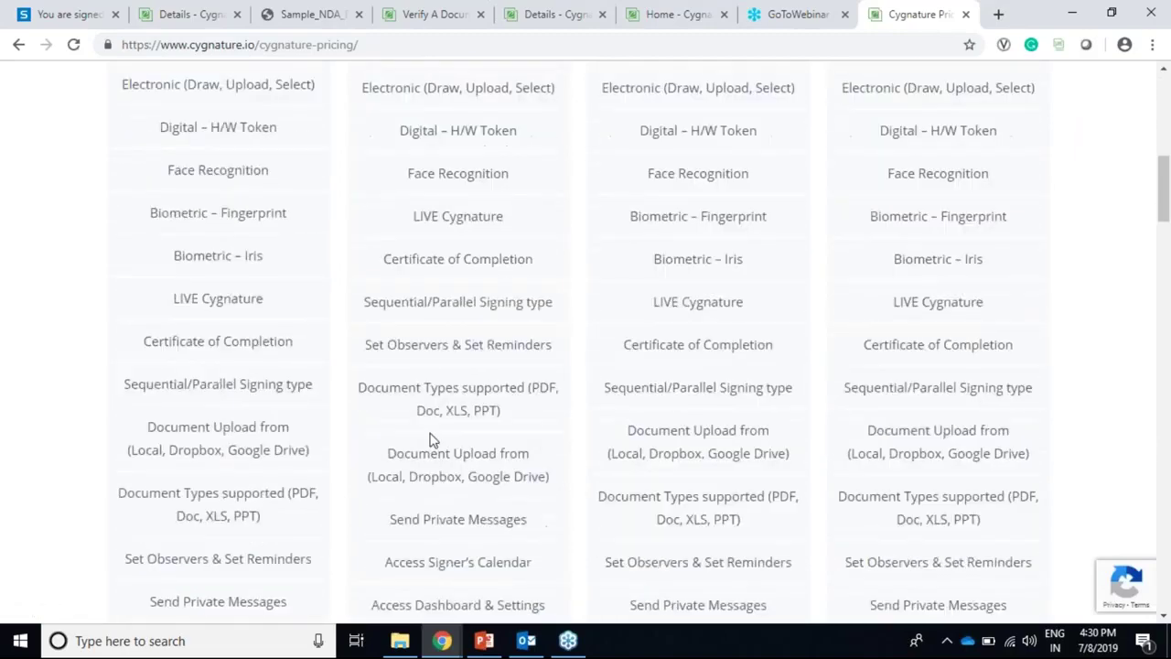
pyautogui.scroll(2, 533, 396)
pyautogui.scroll(8, 533, 396)
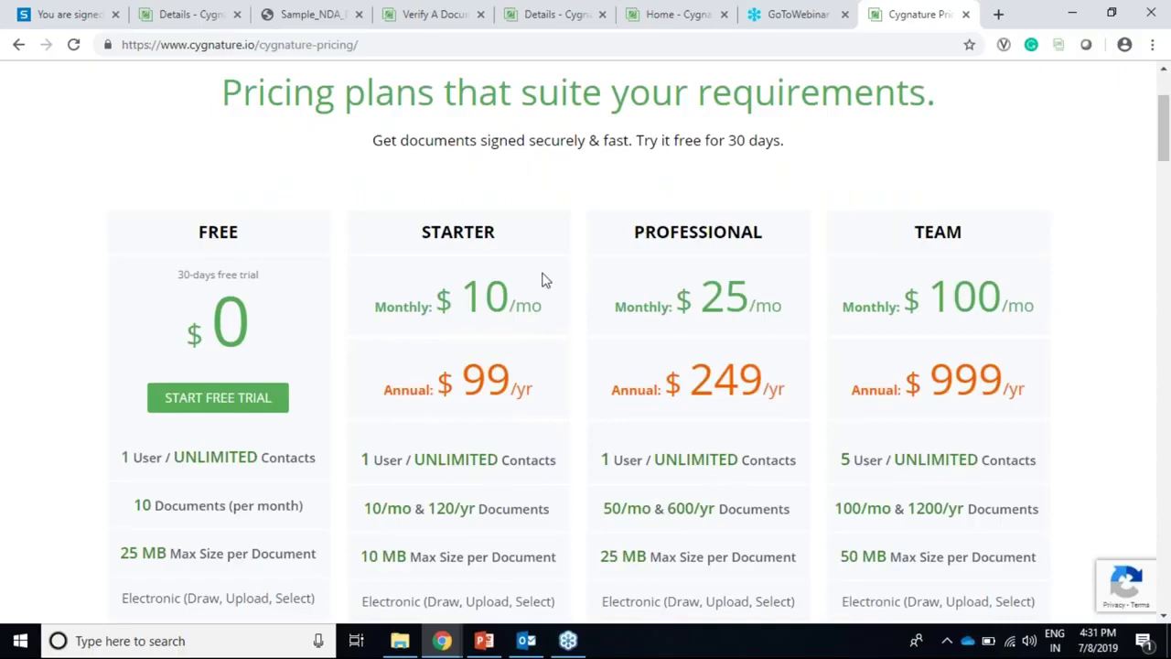
pyautogui.scroll(-4, 662, 329)
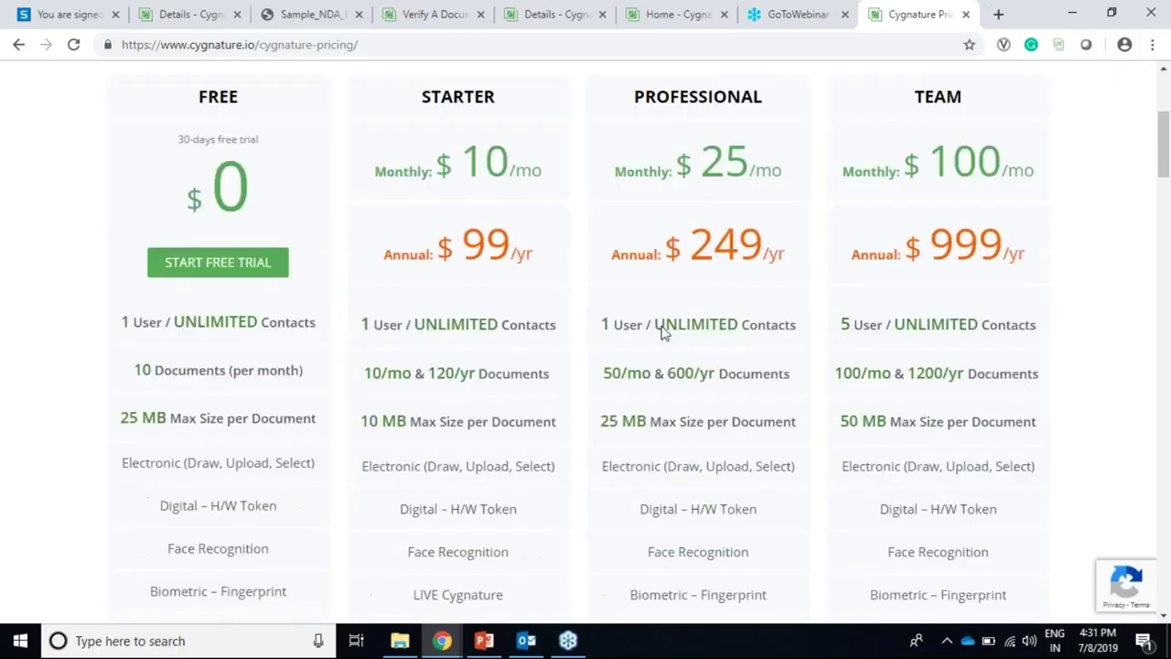
pyautogui.scroll(3, 444, 237)
pyautogui.moveTo(207, 146); pyautogui.dragTo(270, 514)
pyautogui.scroll(-3, 270, 494)
pyautogui.scroll(-8, 270, 491)
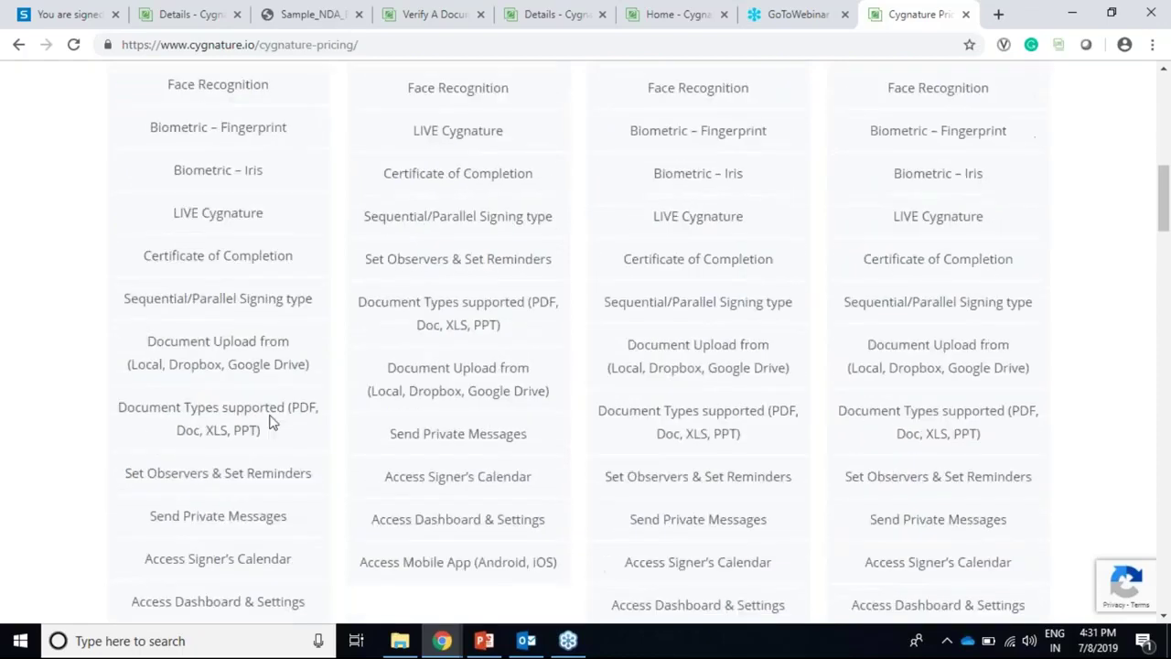
pyautogui.moveTo(321, 265); pyautogui.dragTo(179, 190)
pyautogui.scroll(2, 183, 177)
pyautogui.scroll(-5, 416, 269)
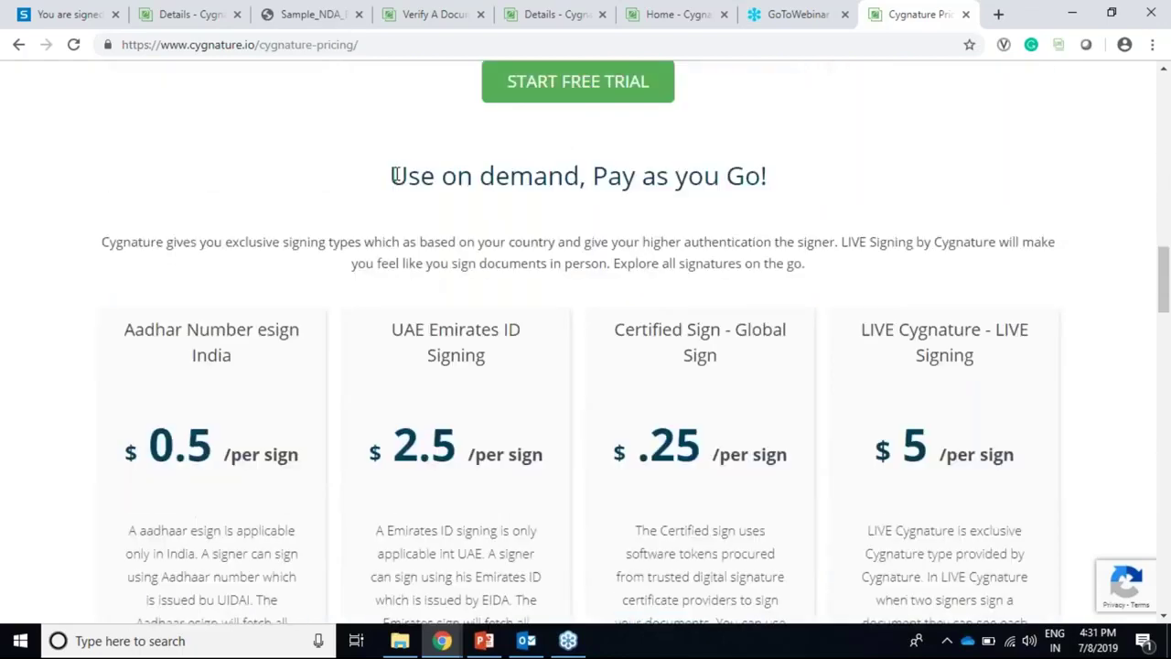
pyautogui.moveTo(395, 175); pyautogui.dragTo(878, 175)
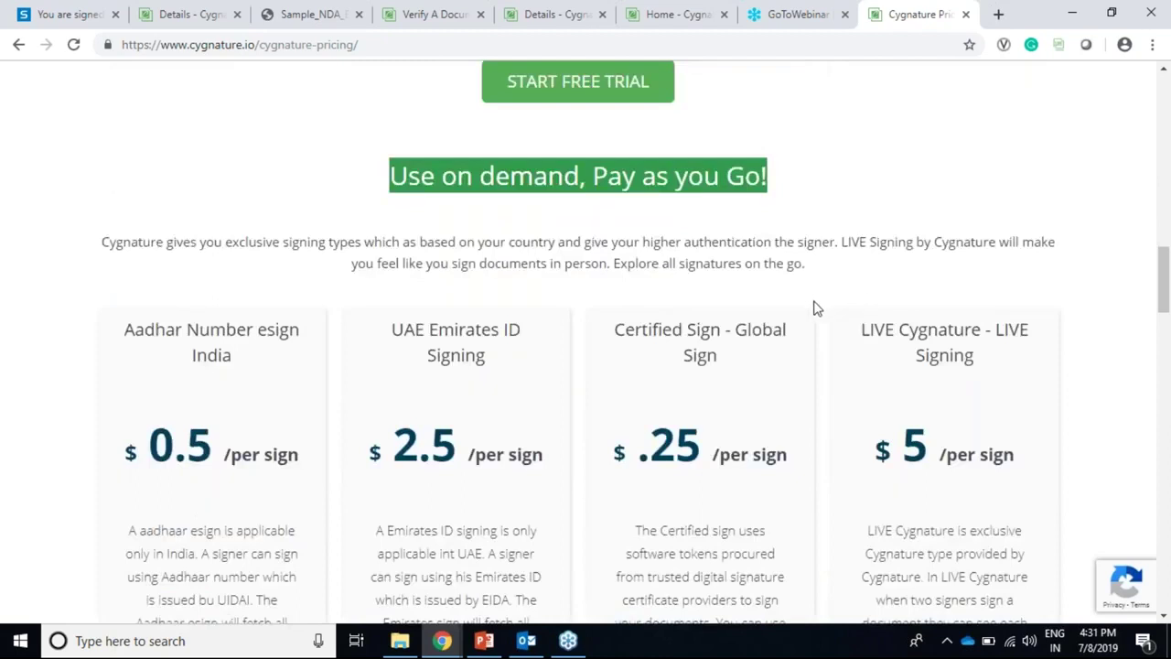
pyautogui.click(922, 183)
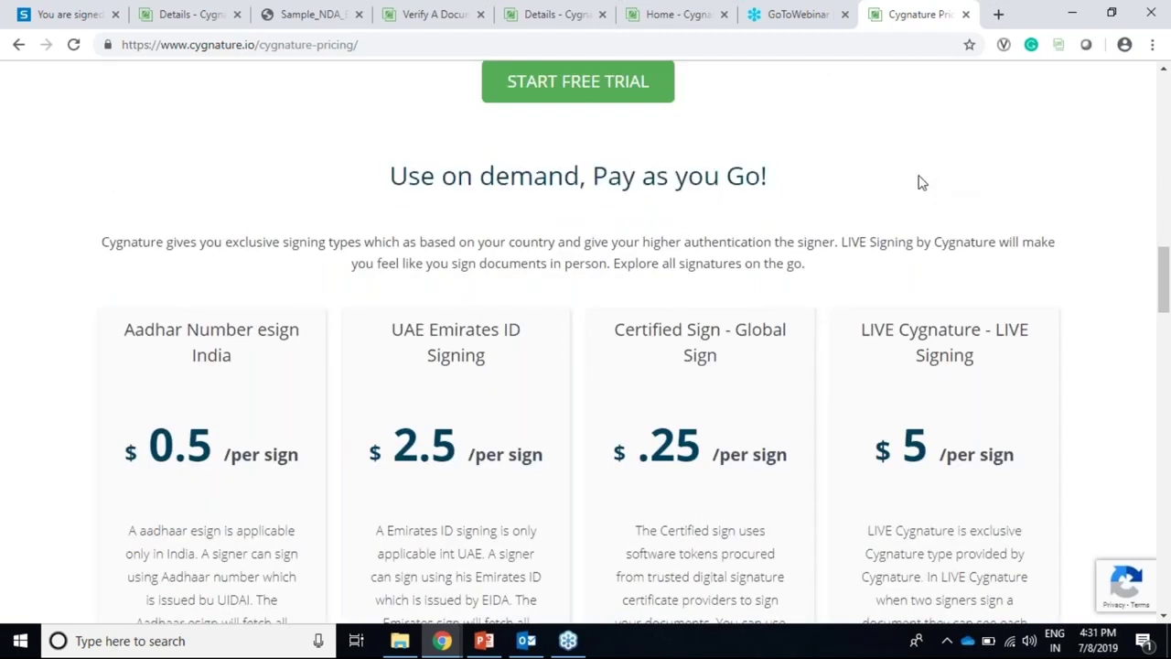